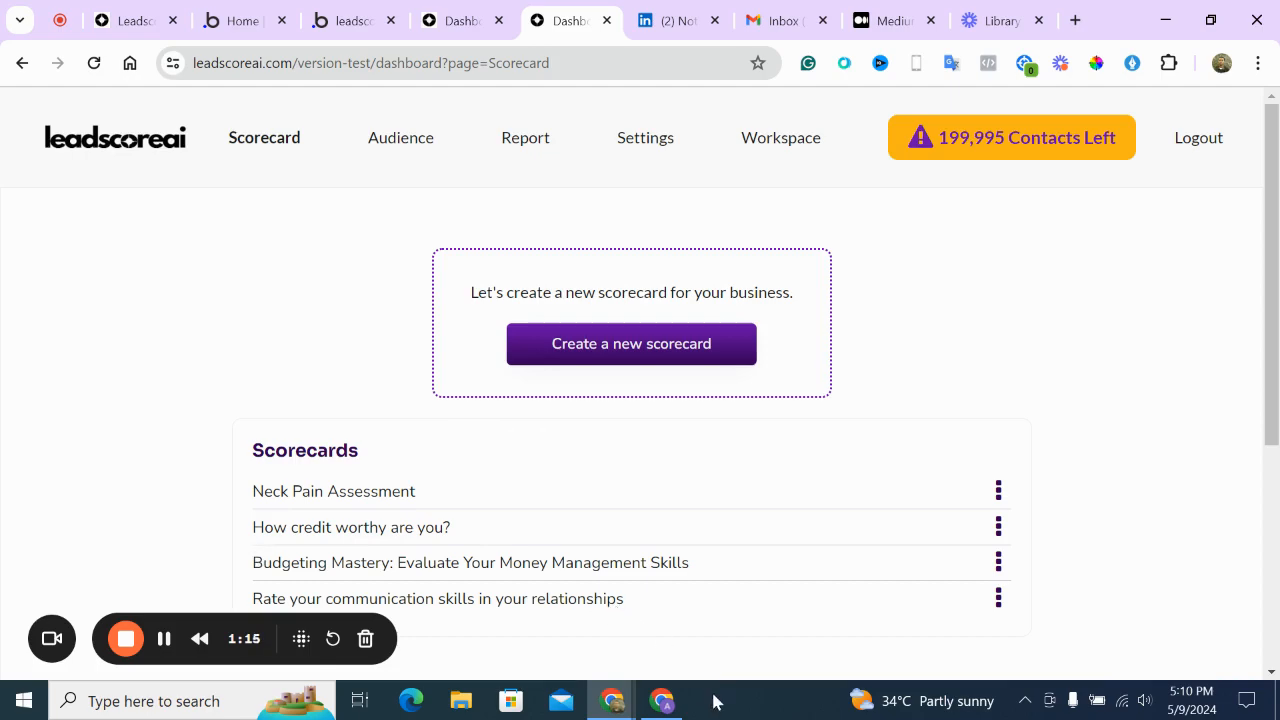
Switch to the other Chrome window and show its 'Log In to Postmark' page
click(673, 700)
click(362, 14)
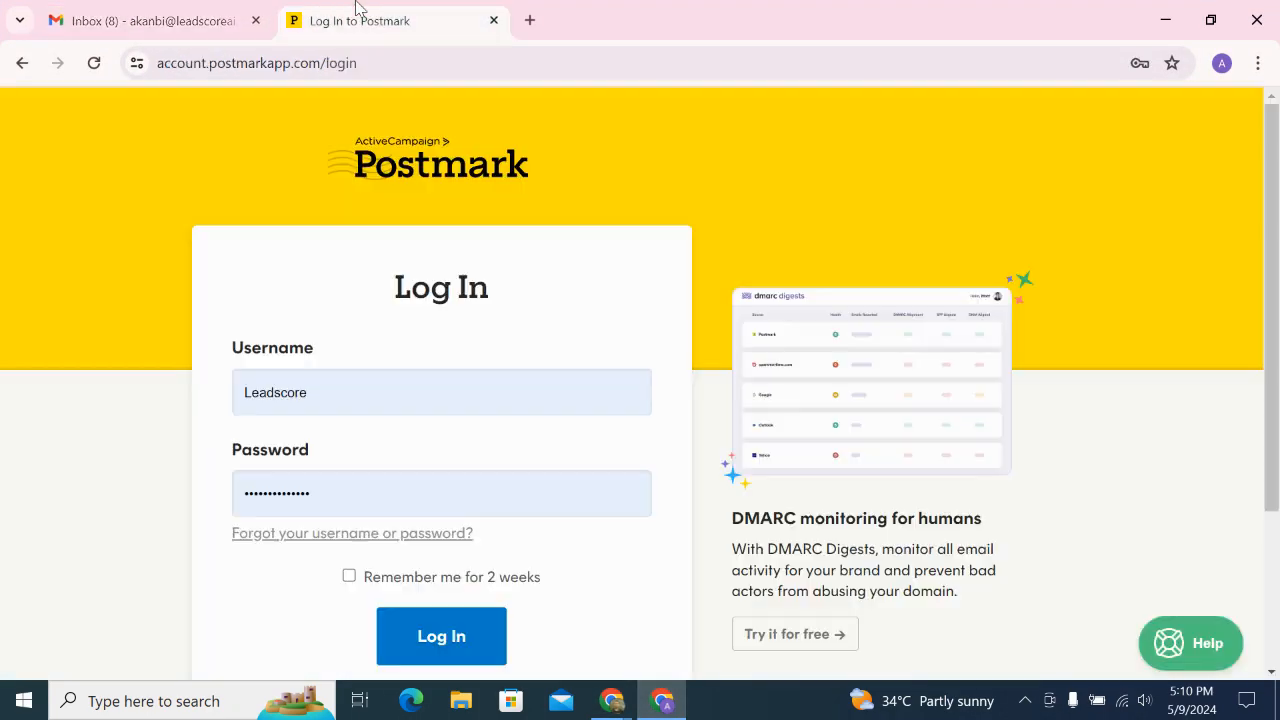
Open ads.google.com in a new tab, then bring the LeadScoreAI dashboard window forward
click(530, 20)
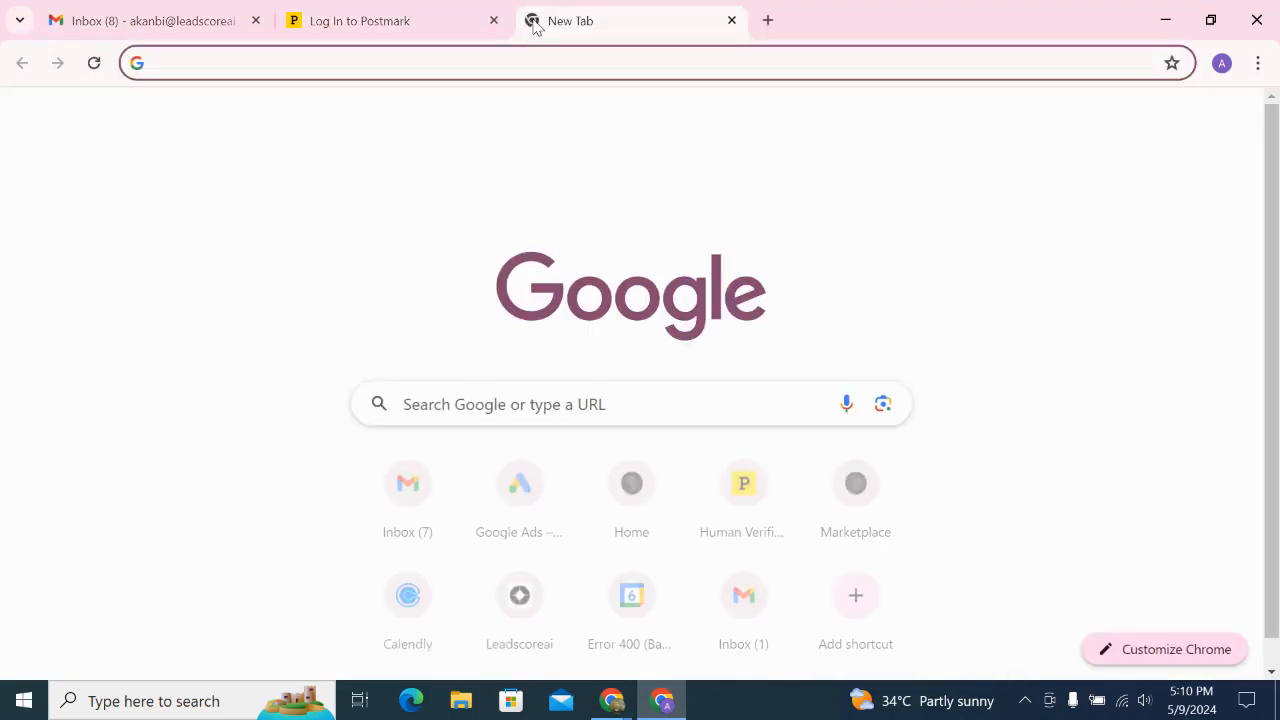
text(ad)
key(Return)
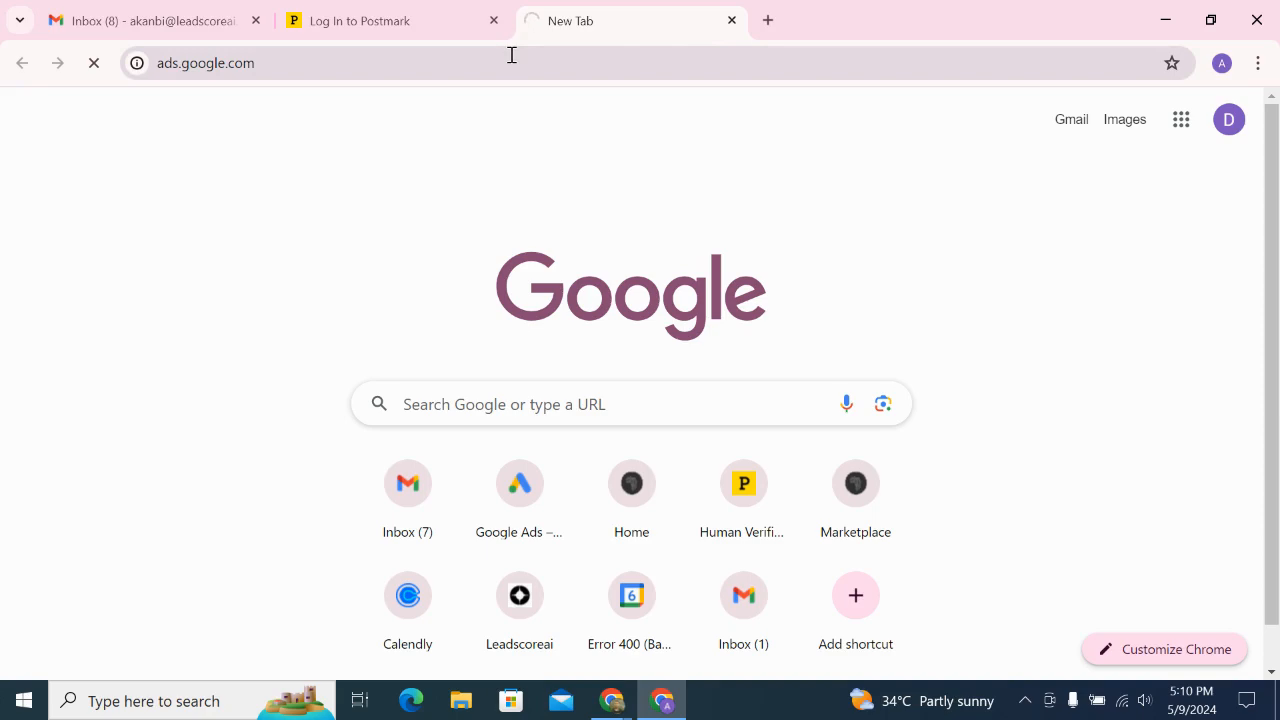
mouse_move(612, 698)
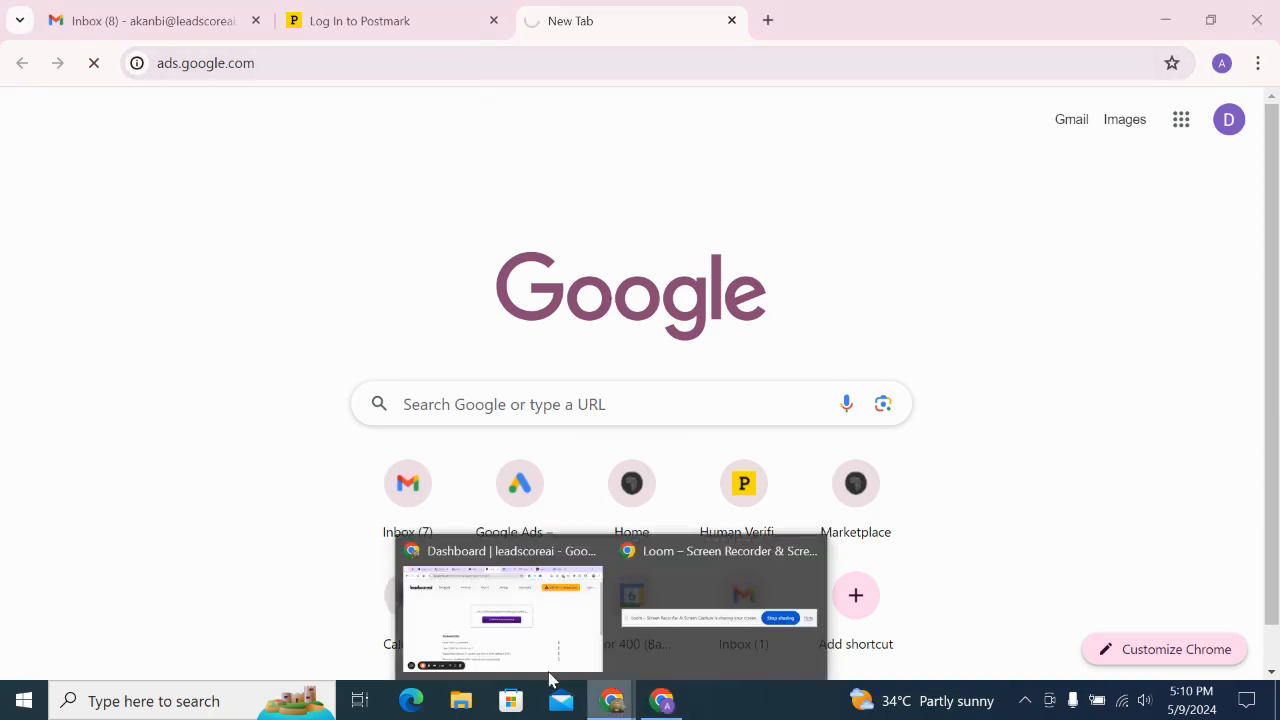
click(549, 675)
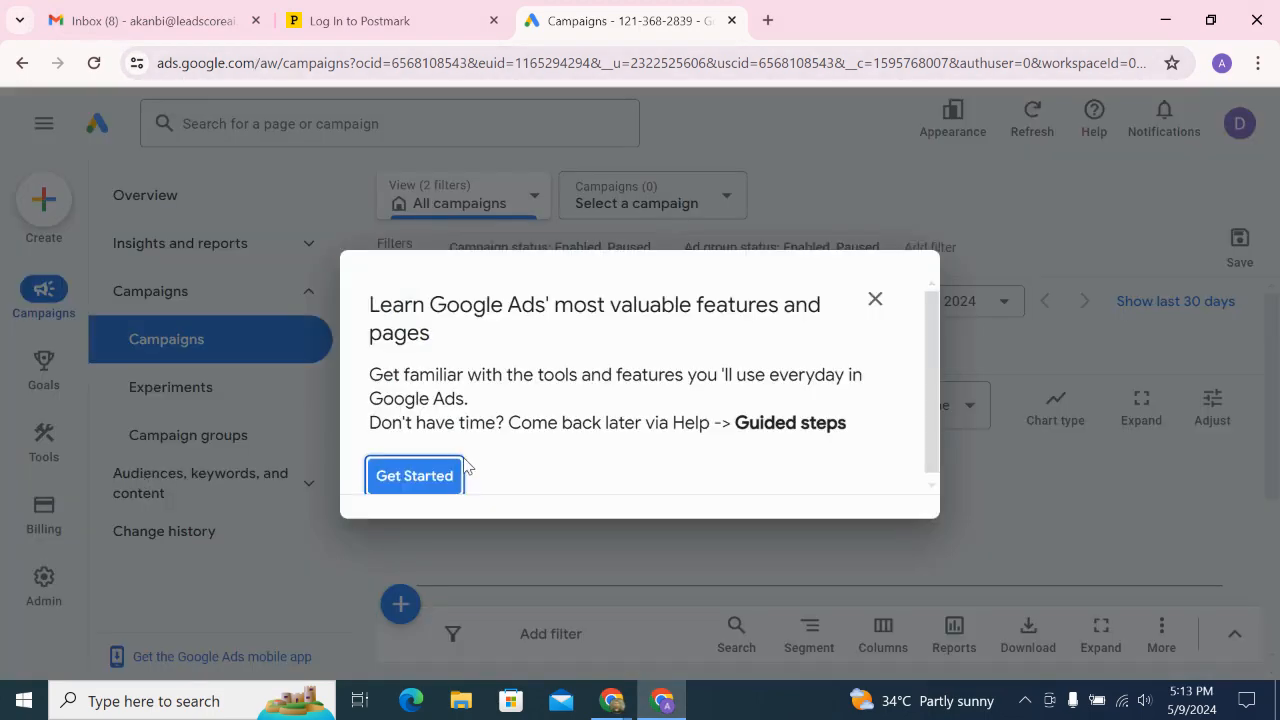
Dismiss the Google Ads intro guide and open Keyword Planner's 'Discover new keywords' form
click(877, 300)
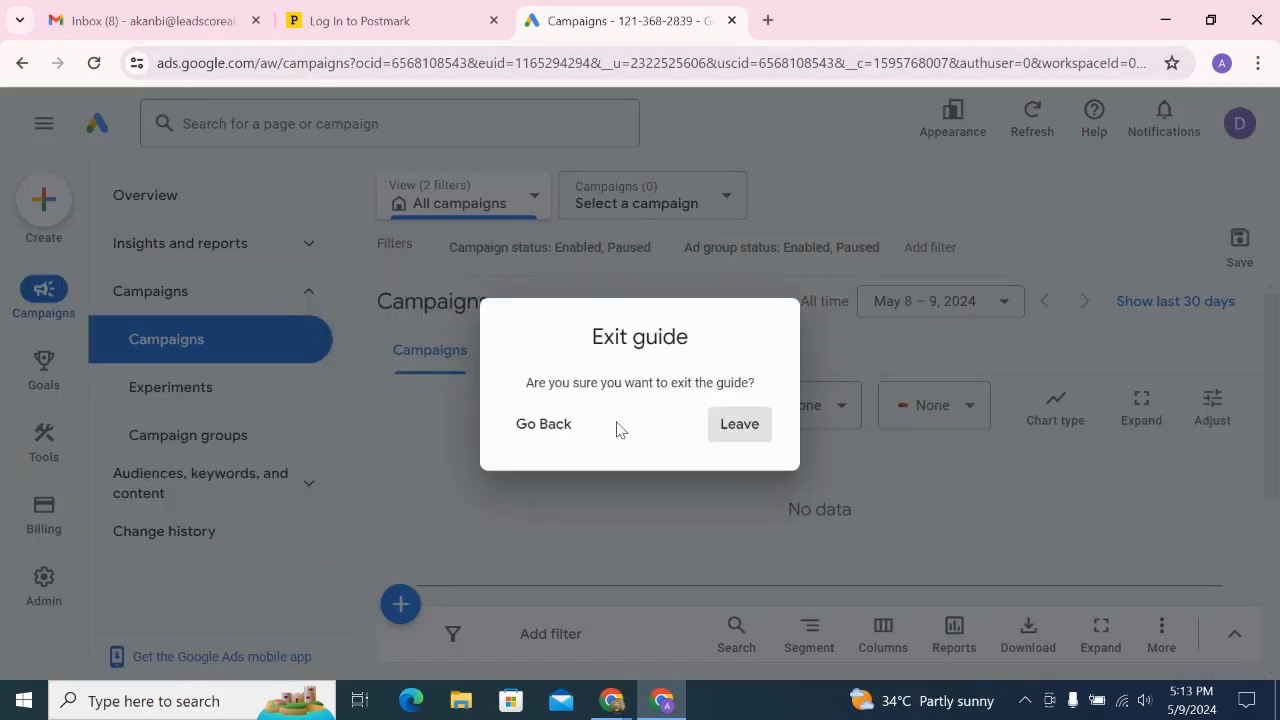
click(738, 428)
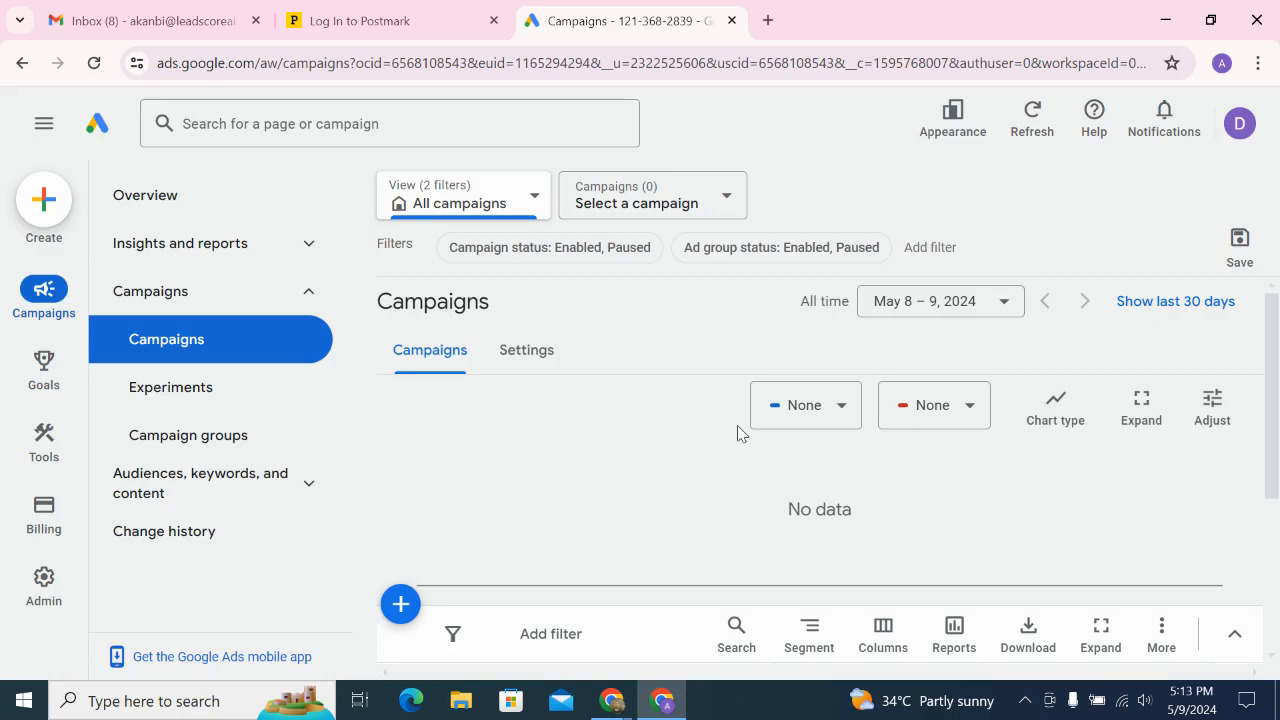
mouse_move(60, 435)
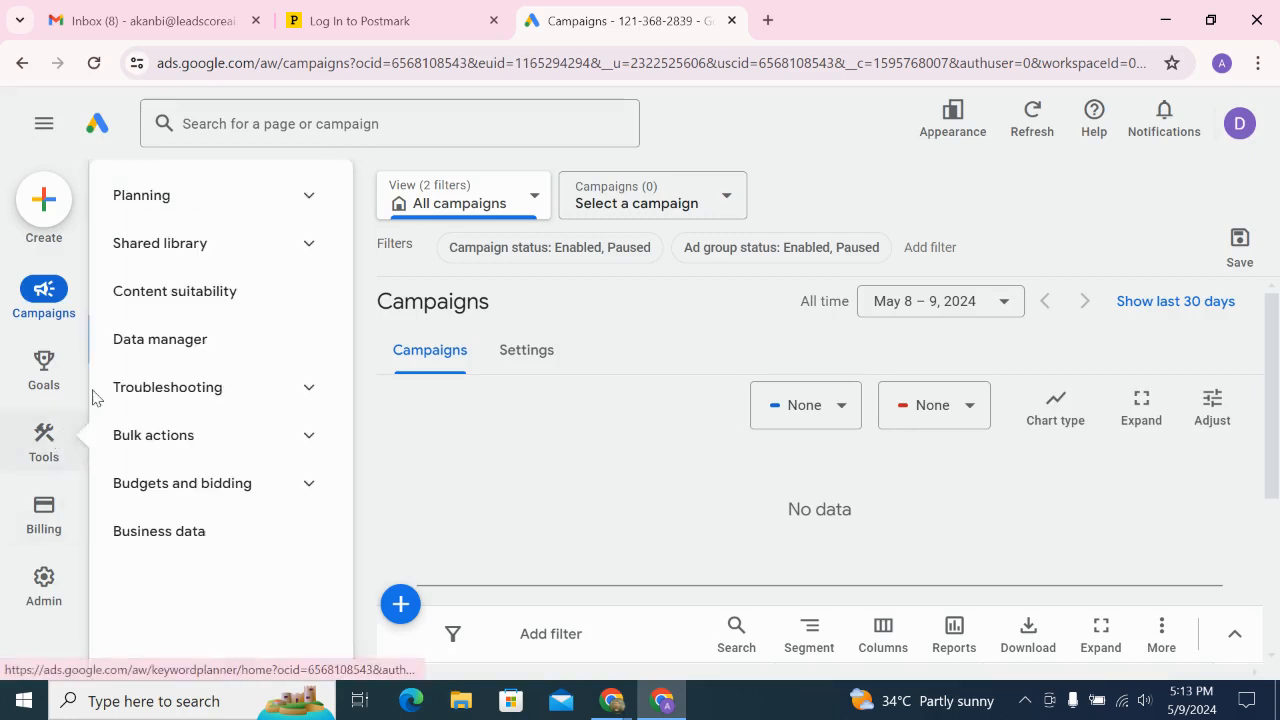
click(293, 205)
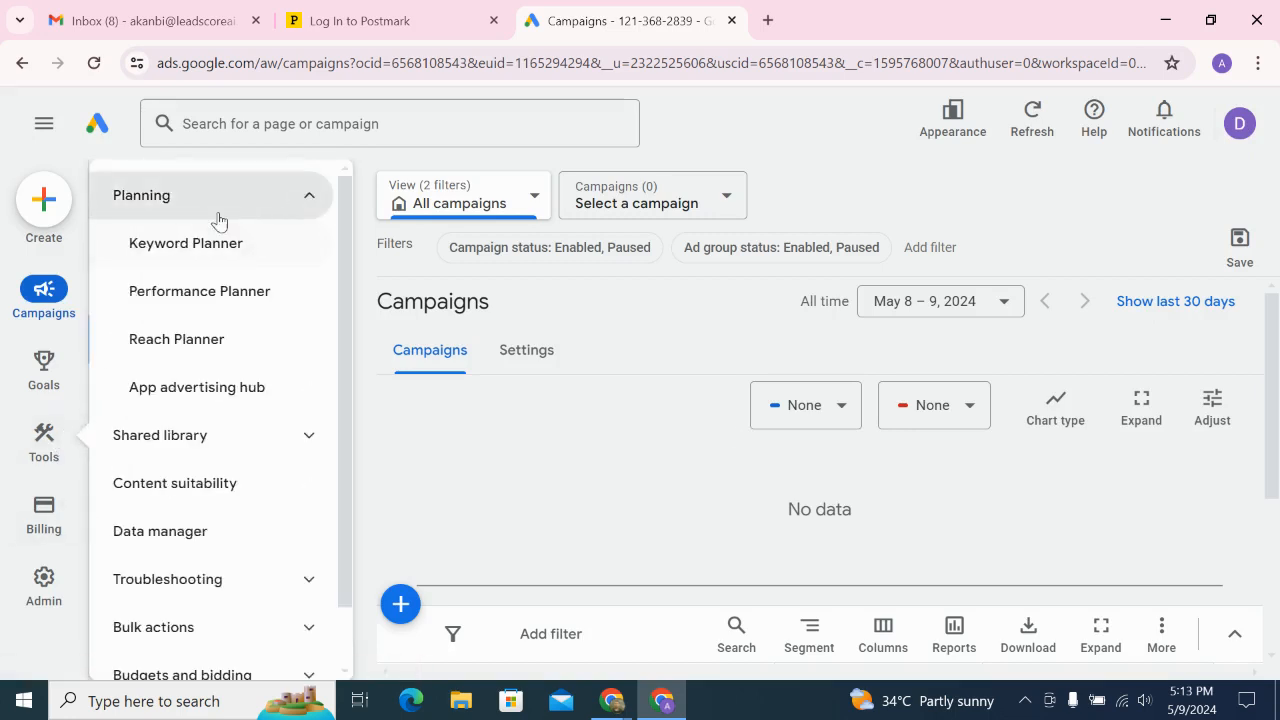
click(197, 248)
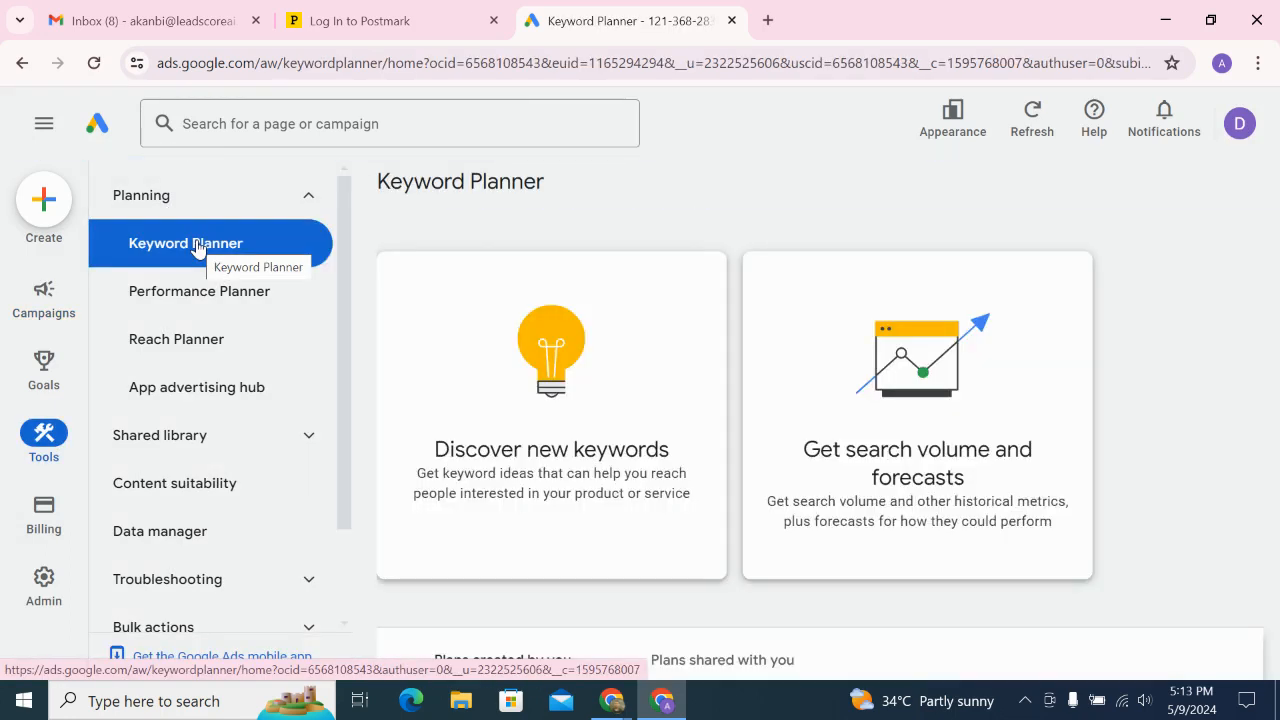
scroll(483, 394, down, 4)
scroll(484, 400, up, 2)
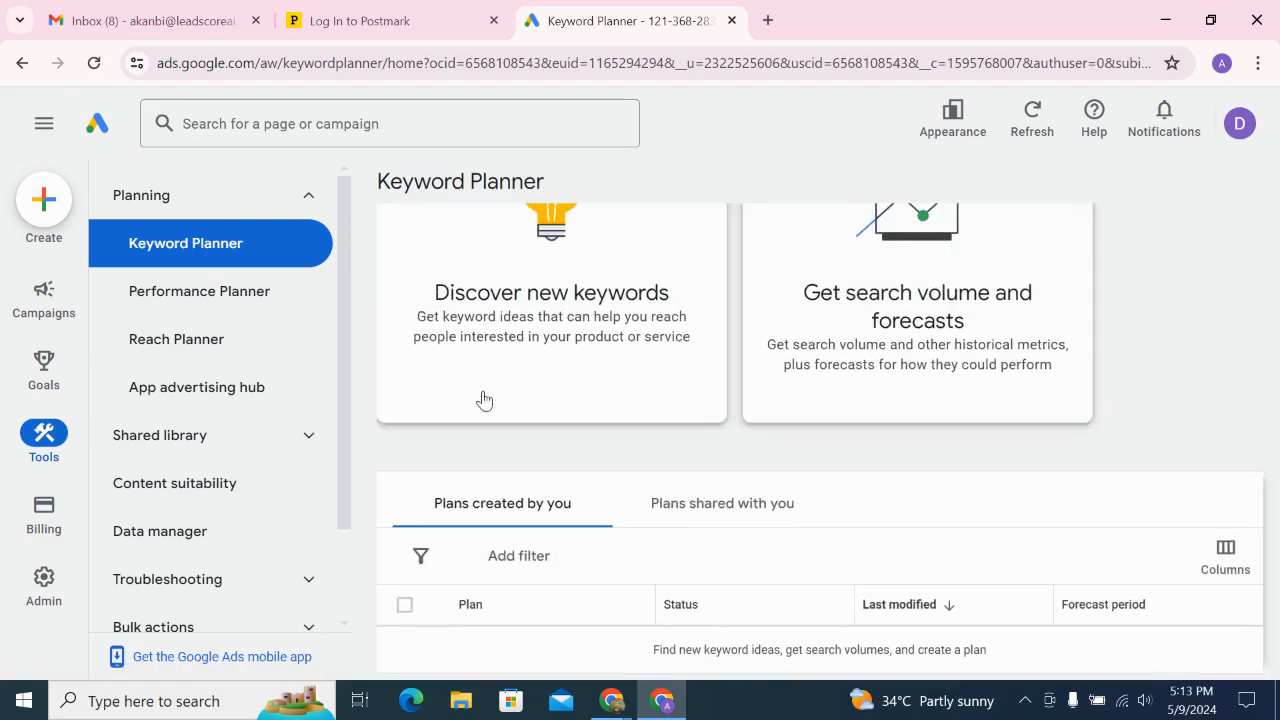
click(553, 336)
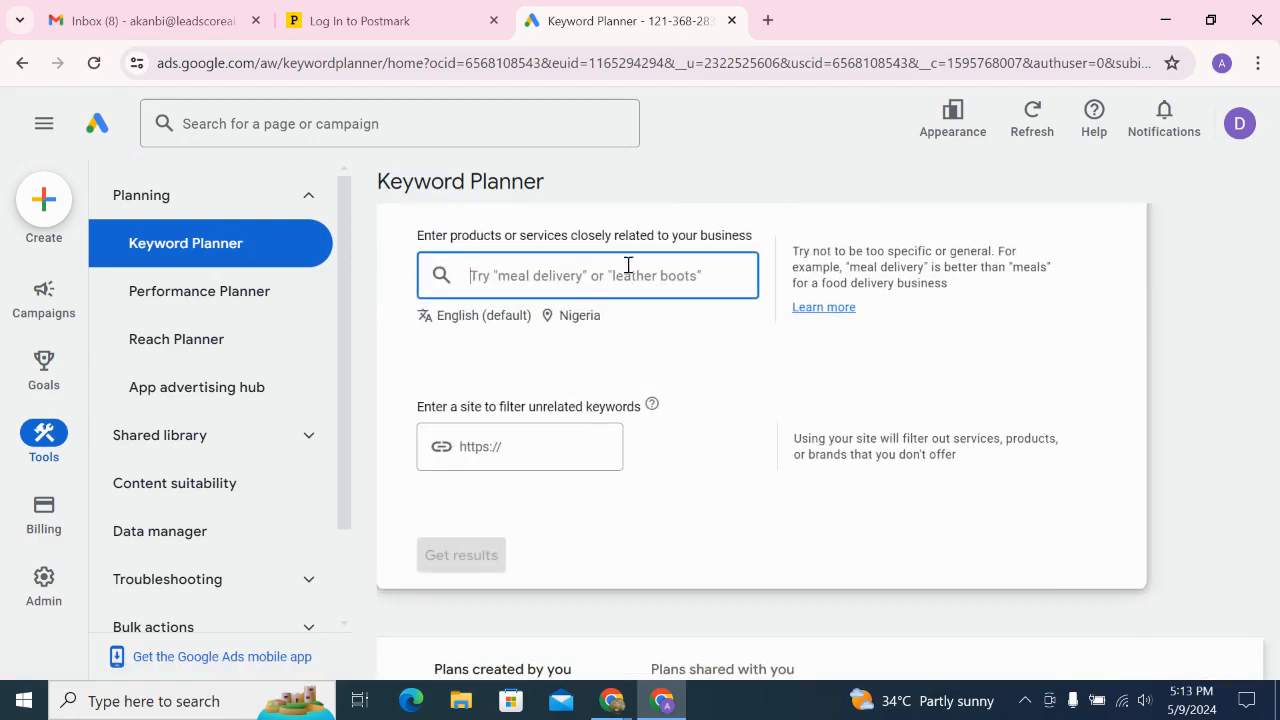
Replace the Nigeria location target with United States and save it
click(577, 316)
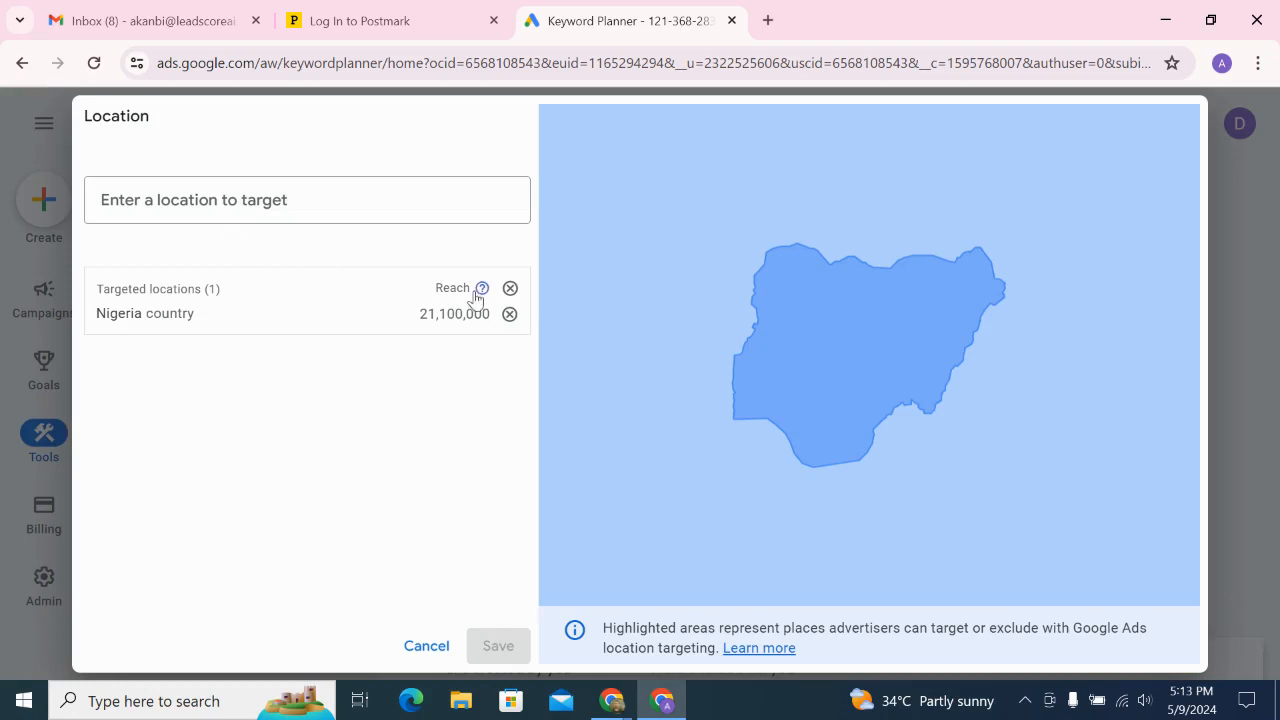
click(510, 313)
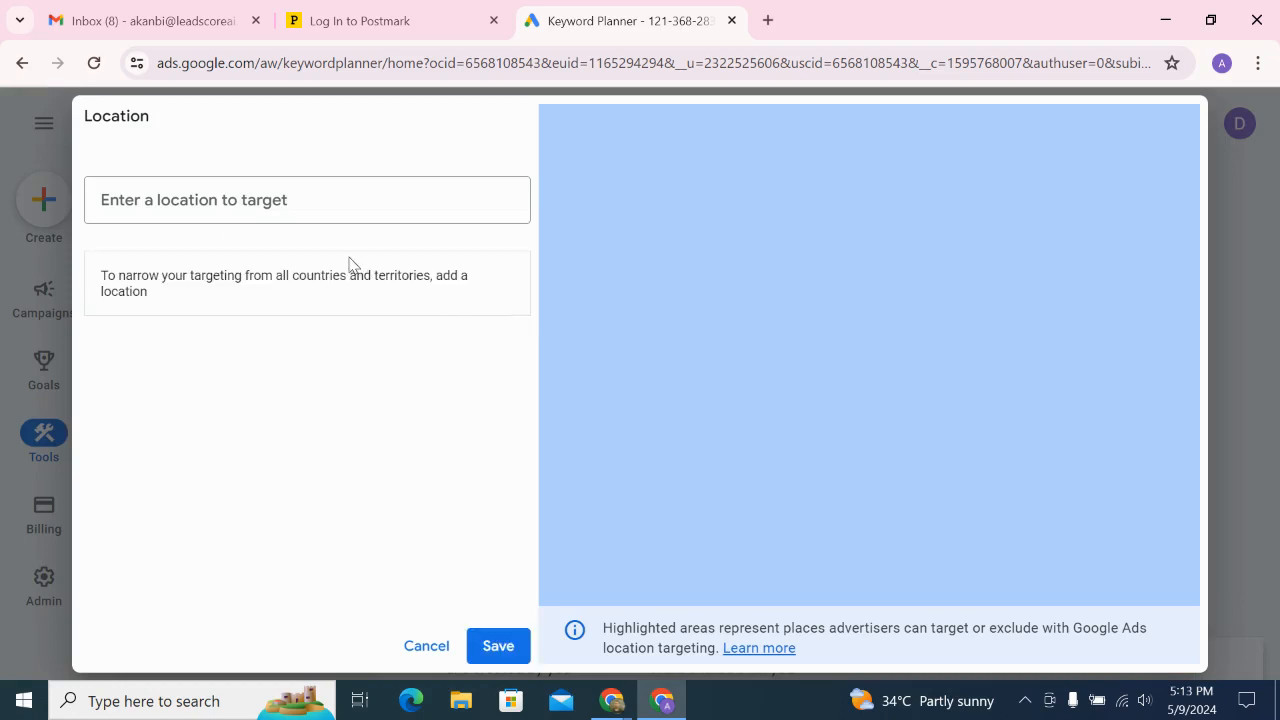
click(303, 206)
text(united state)
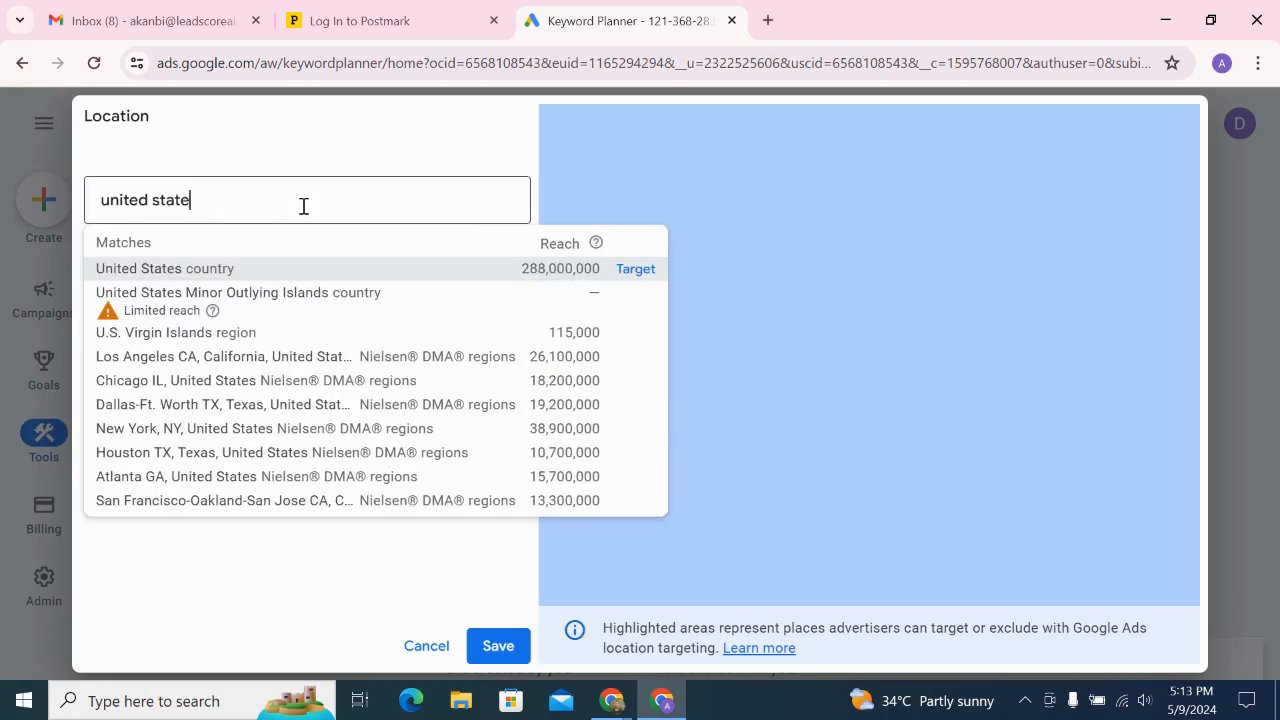
click(632, 269)
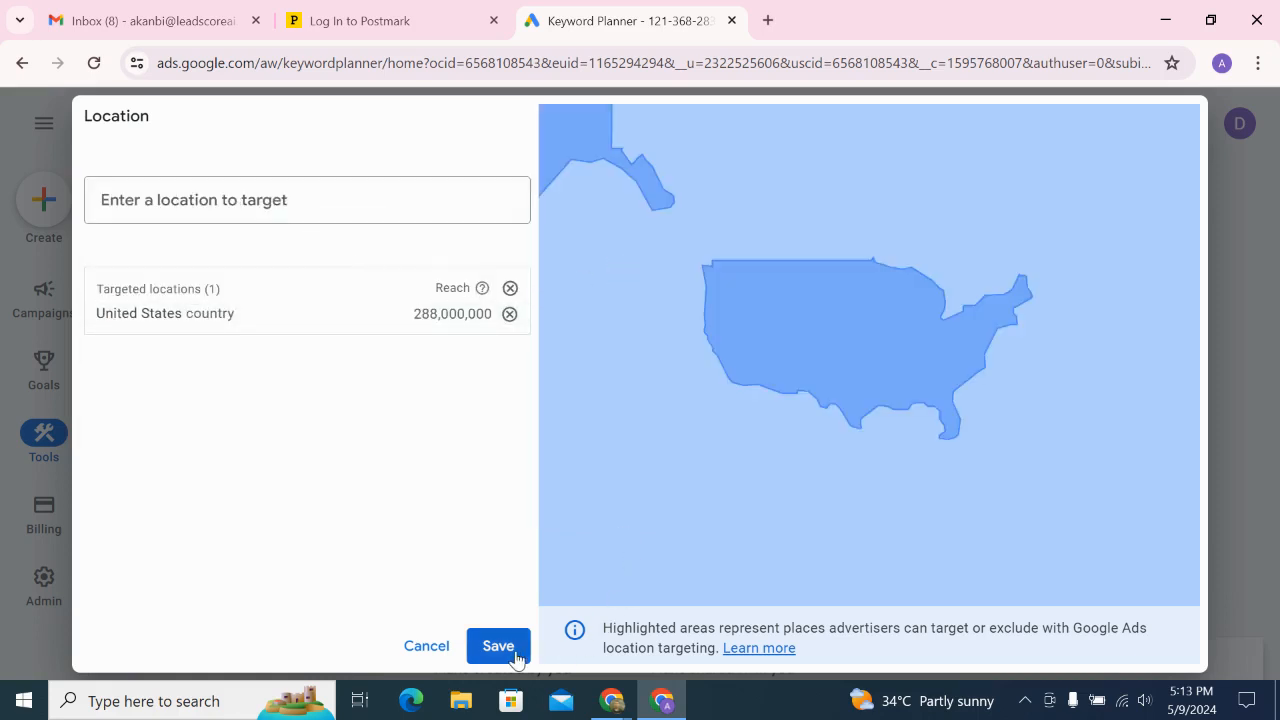
click(512, 650)
Enter 'health quiz' as the product or service and get keyword ideas
click(610, 276)
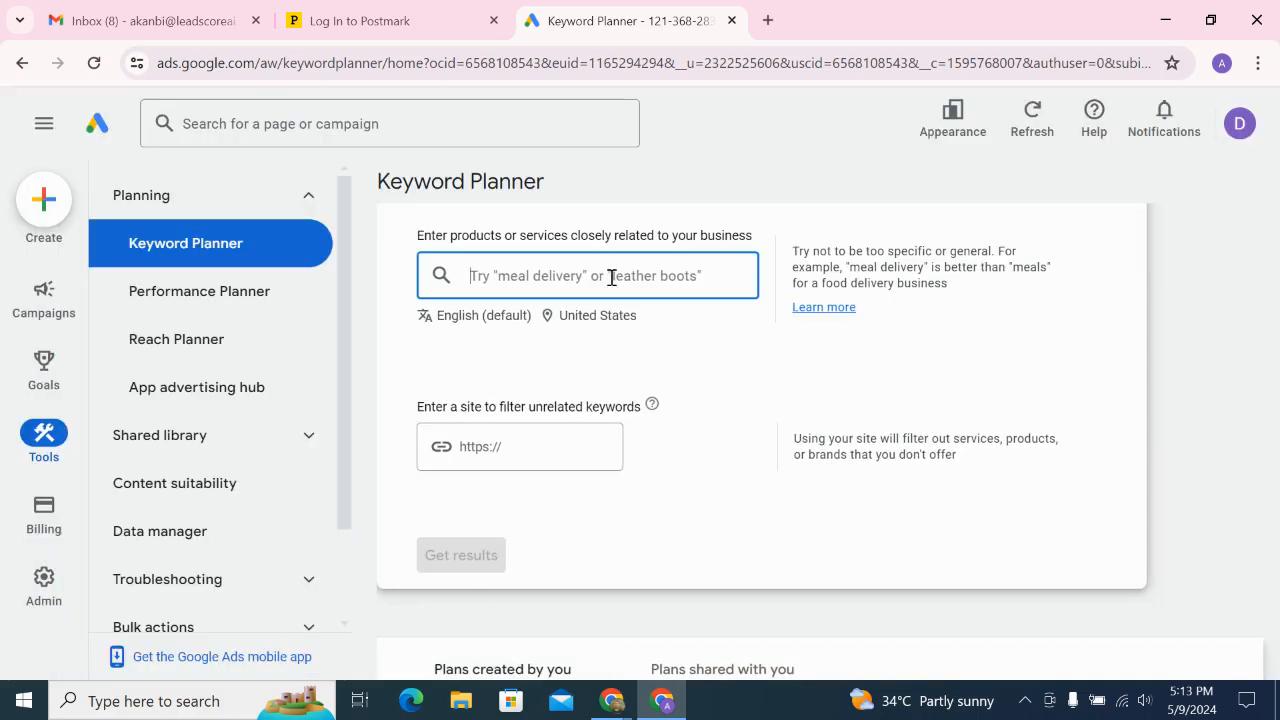
text(health quiz)
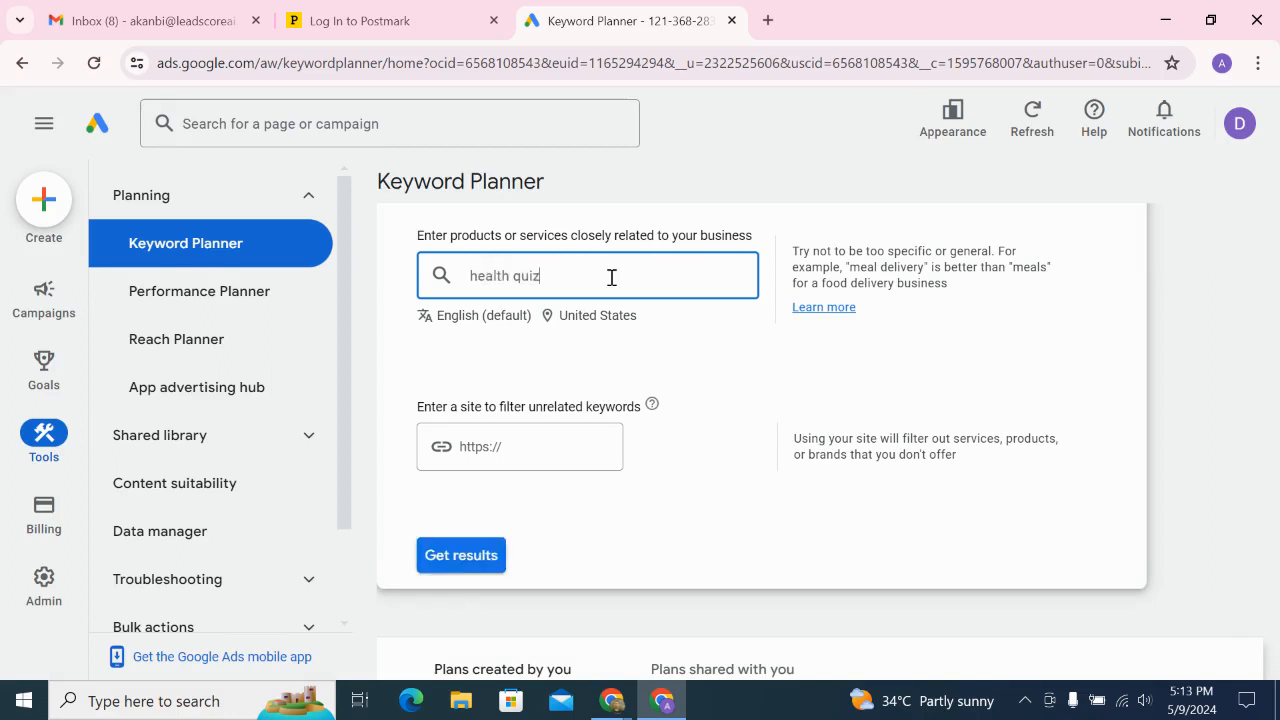
key(Return)
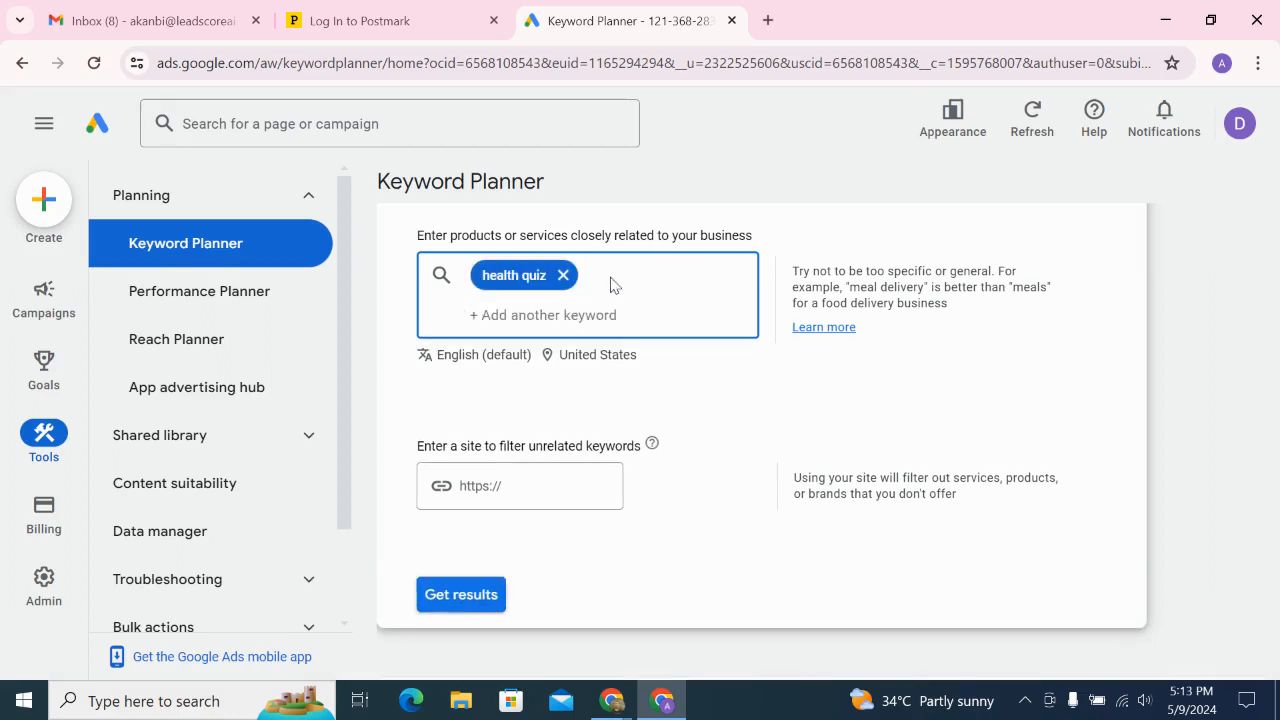
click(461, 613)
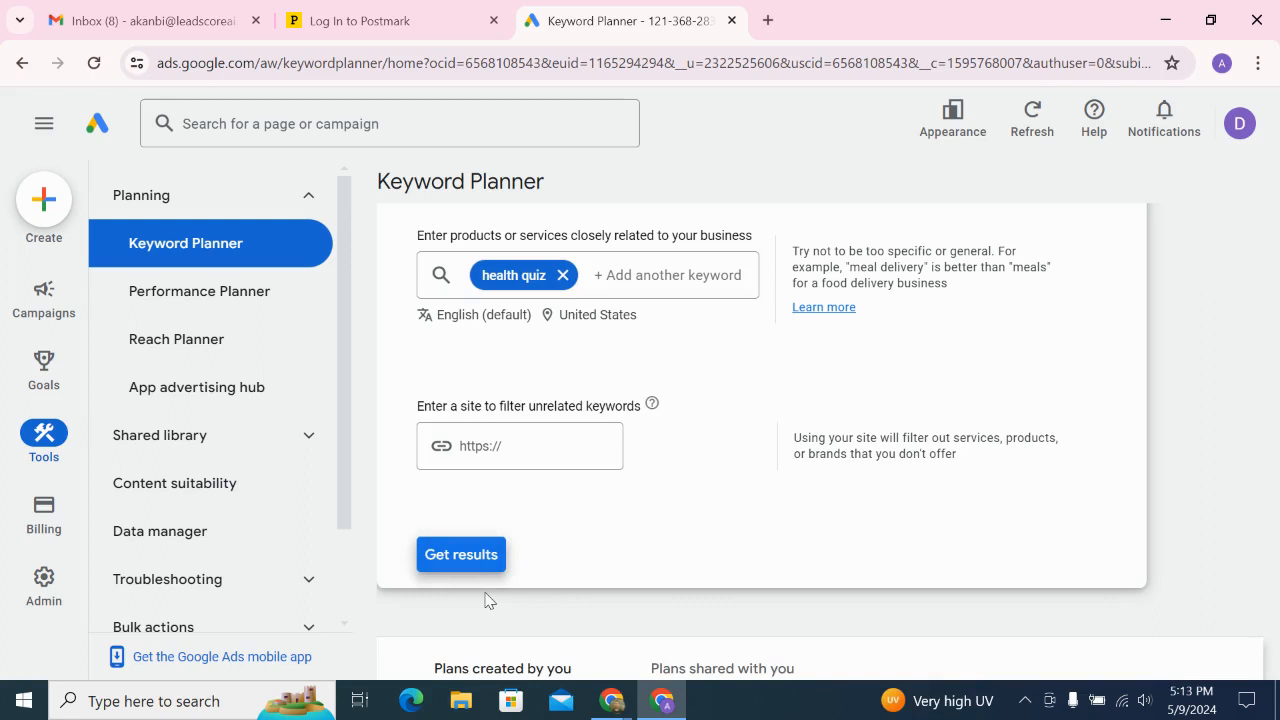
scroll(487, 601, down, 1)
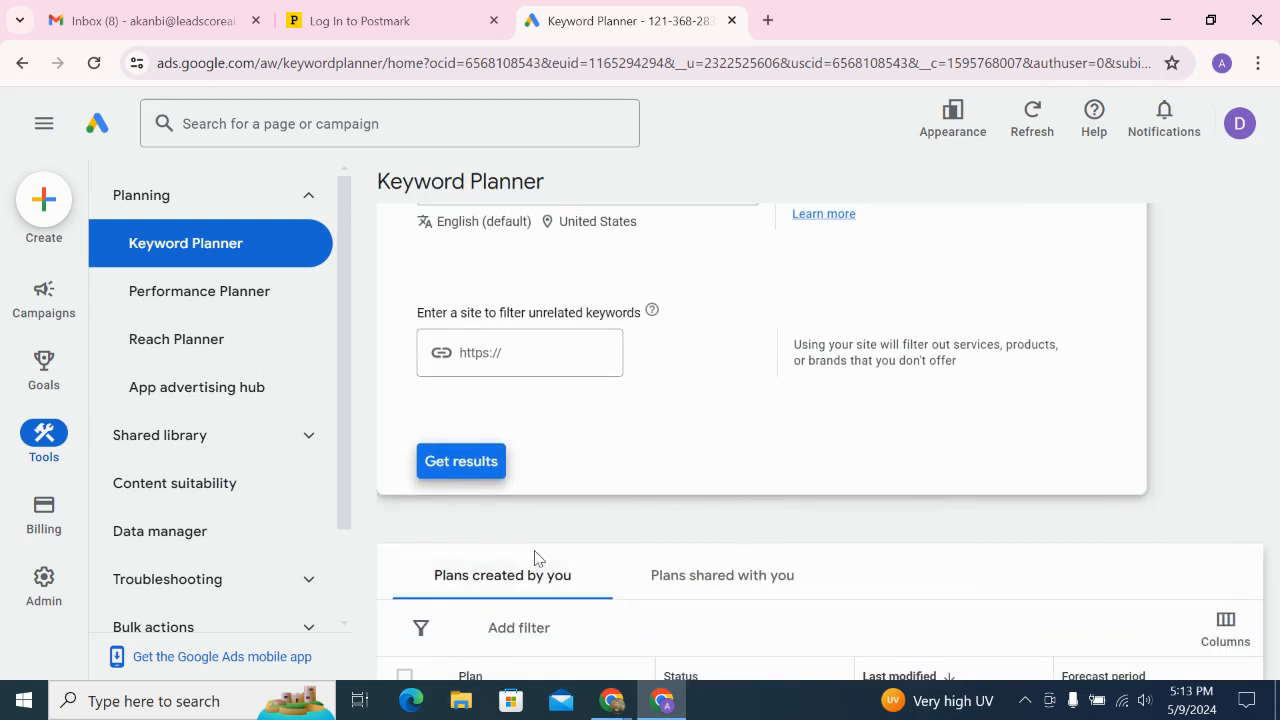
scroll(535, 557, down, 2)
click(450, 280)
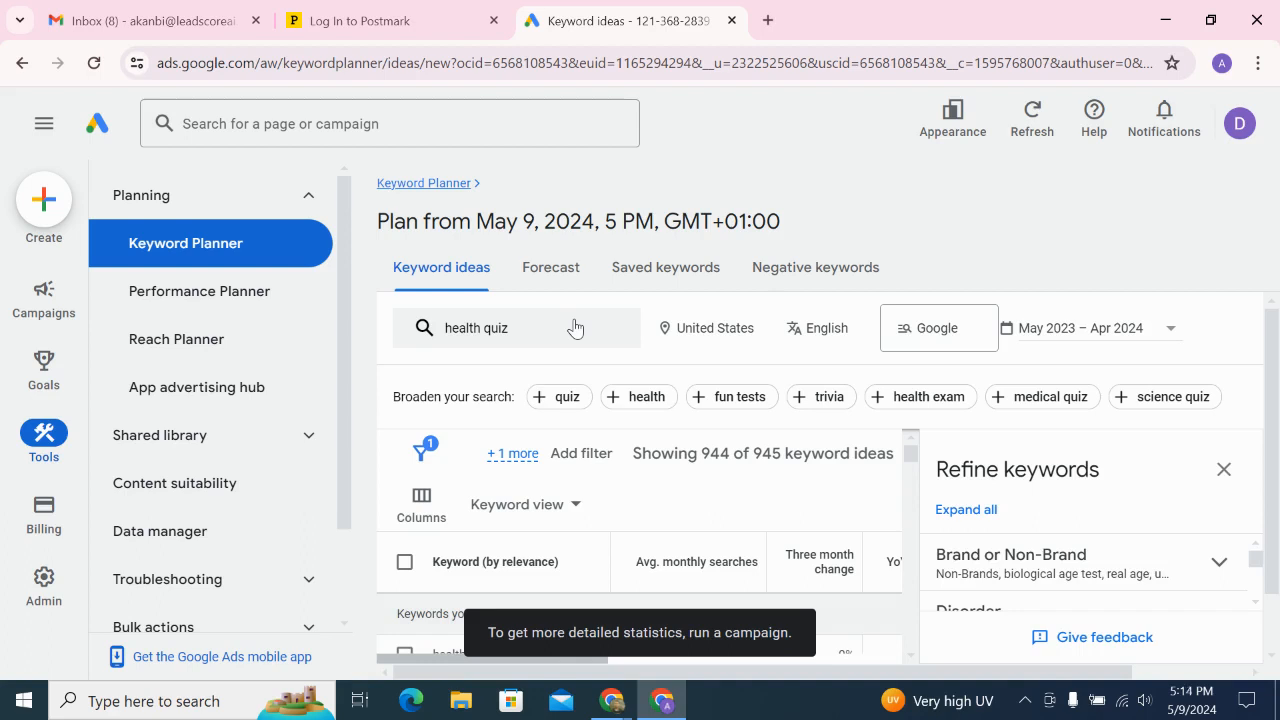
Close the Refine keywords panel and sort ideas by Avg. monthly searches, putting 'depression test' first
scroll(695, 505, down, 1)
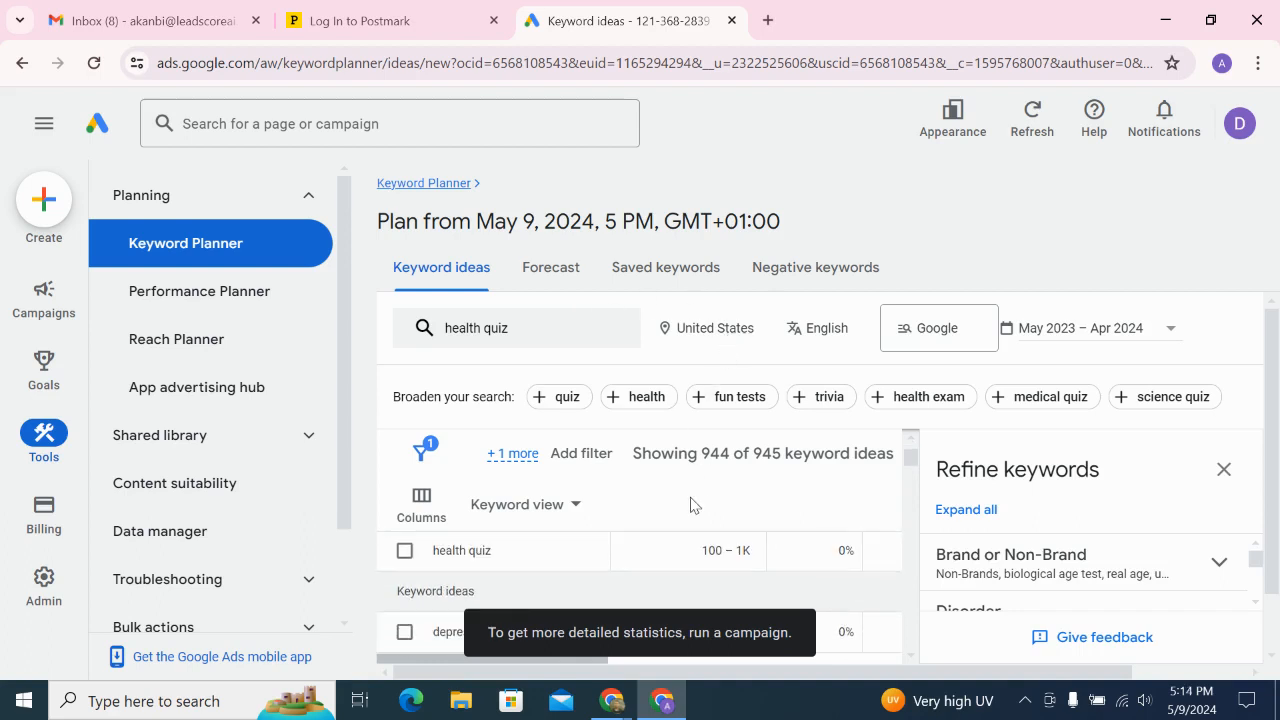
scroll(695, 505, up, 1)
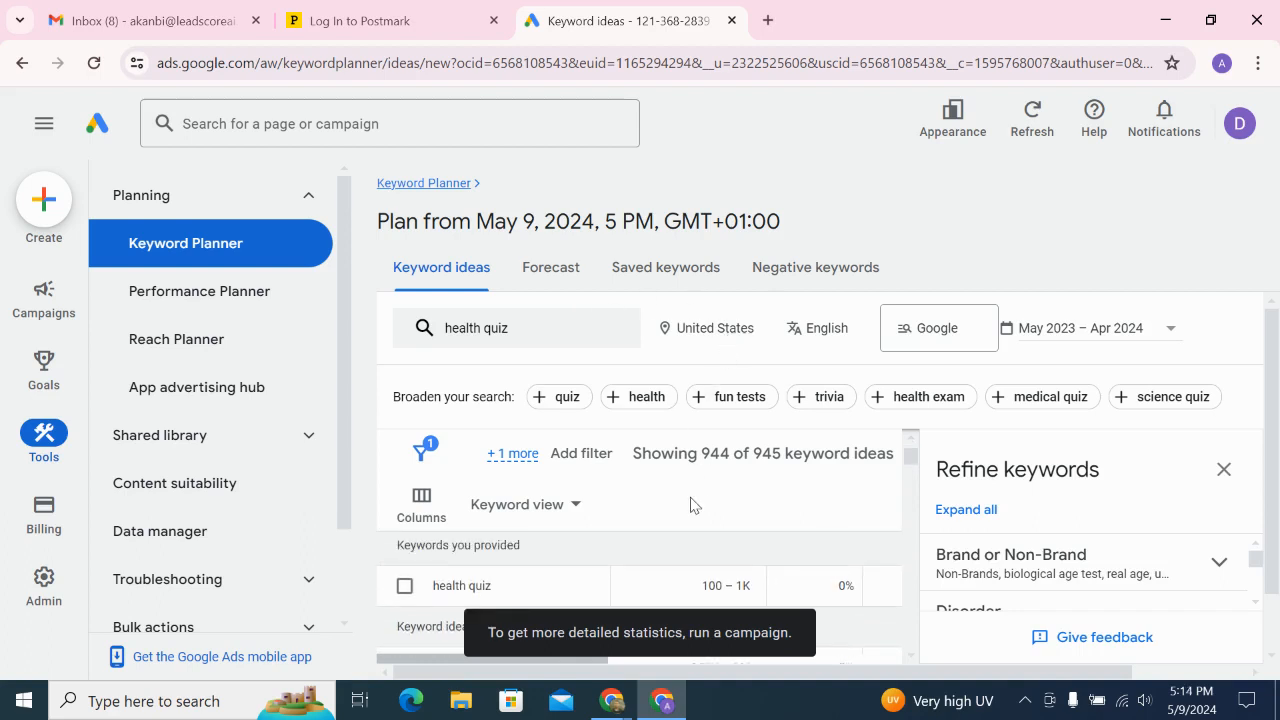
click(1224, 470)
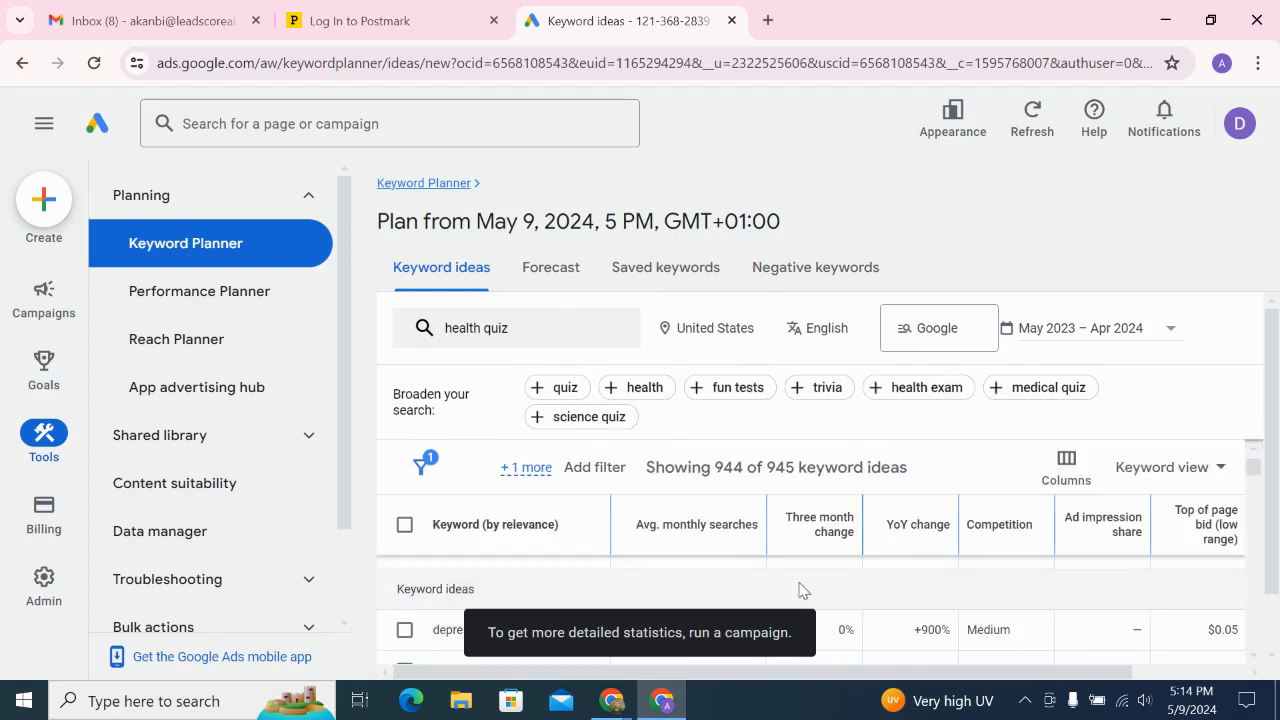
scroll(745, 617, down, 1)
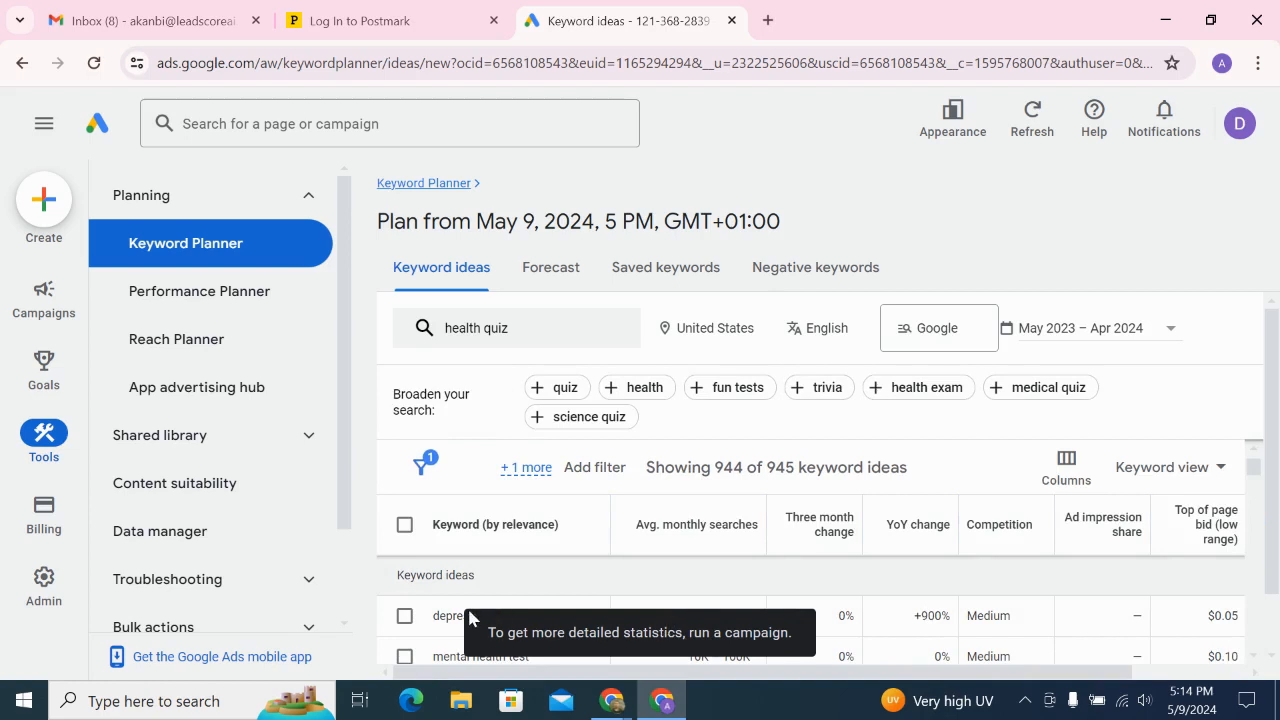
scroll(451, 600, down, 2)
scroll(445, 590, up, 3)
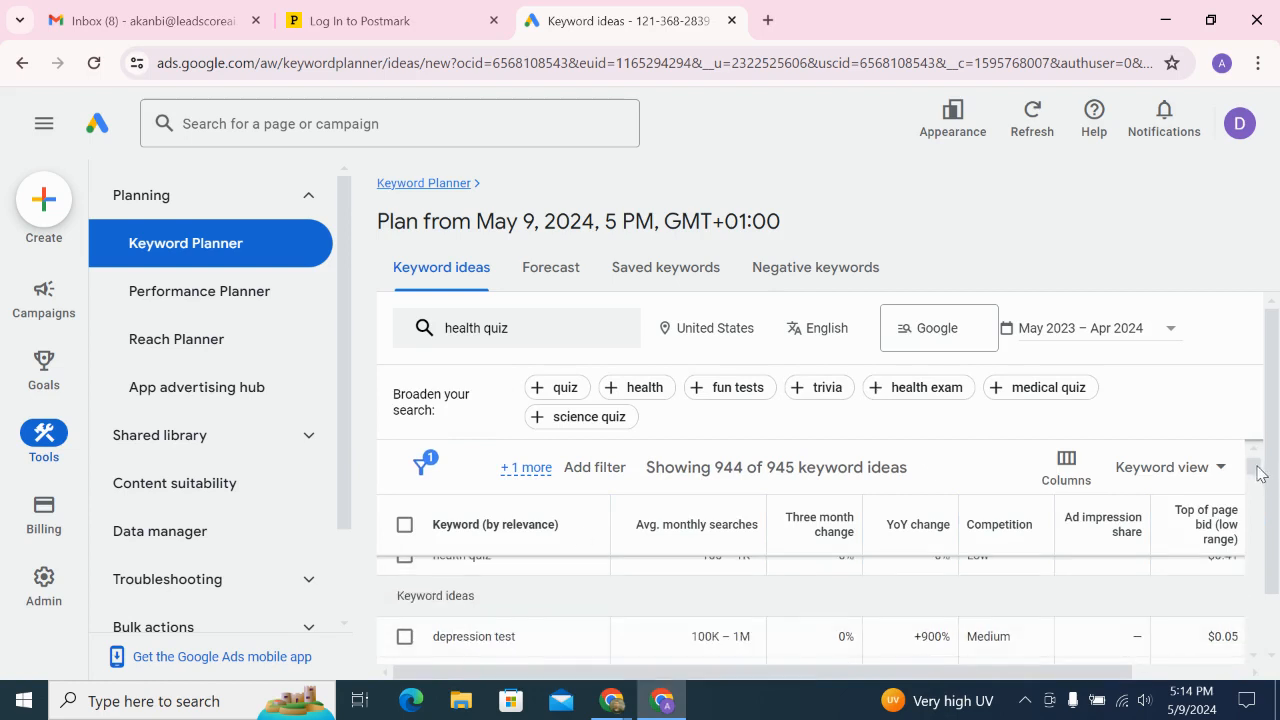
drag(1278, 471, 1276, 515)
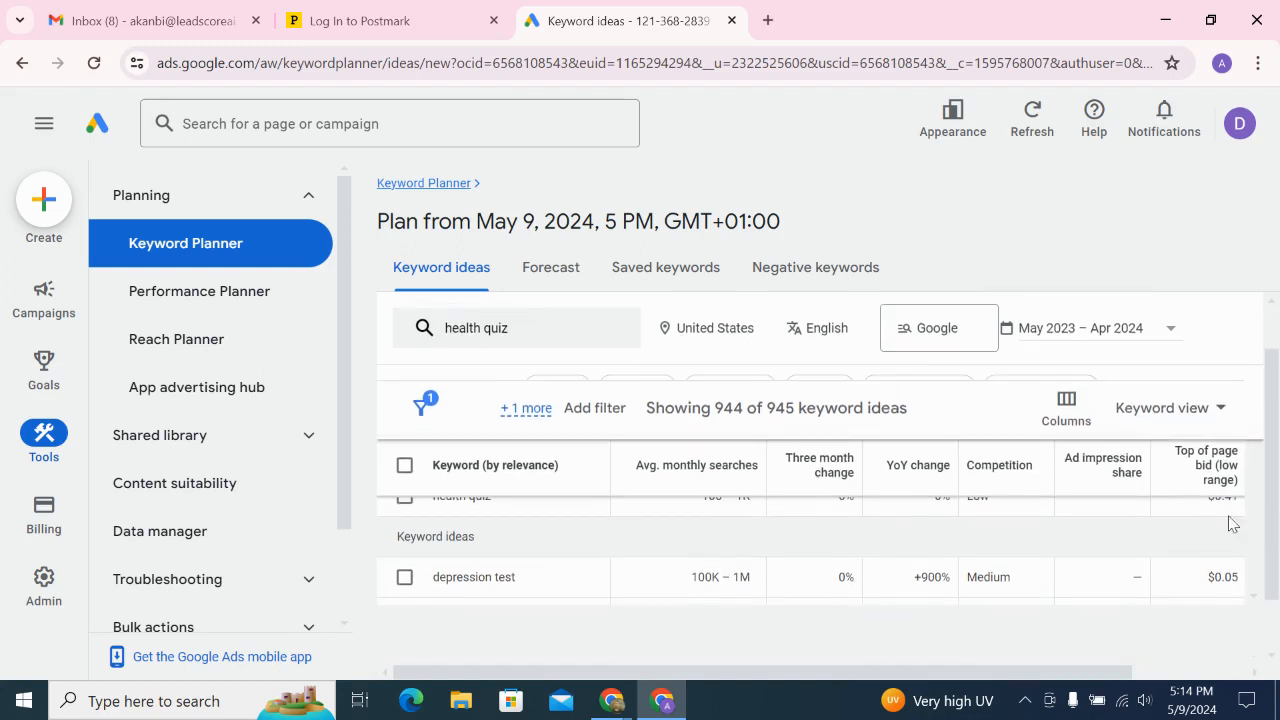
scroll(1139, 535, up, 2)
scroll(1143, 542, up, 1)
scroll(1140, 541, down, 1)
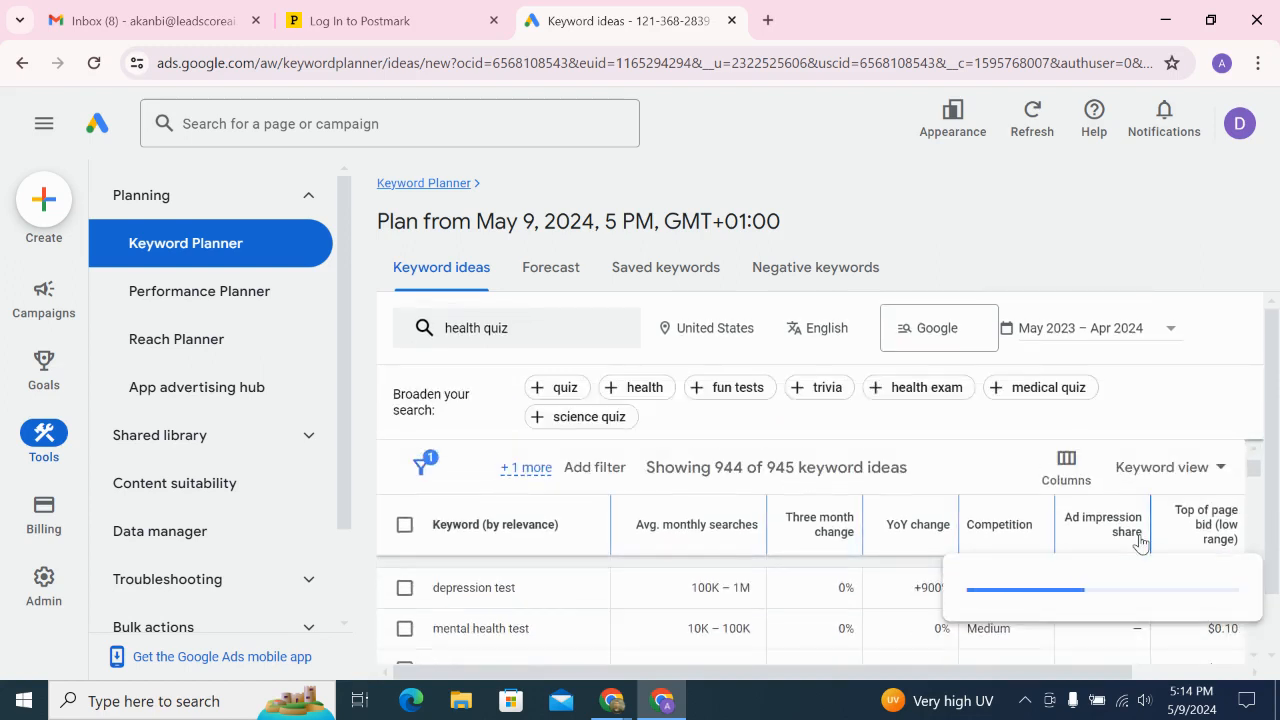
click(734, 523)
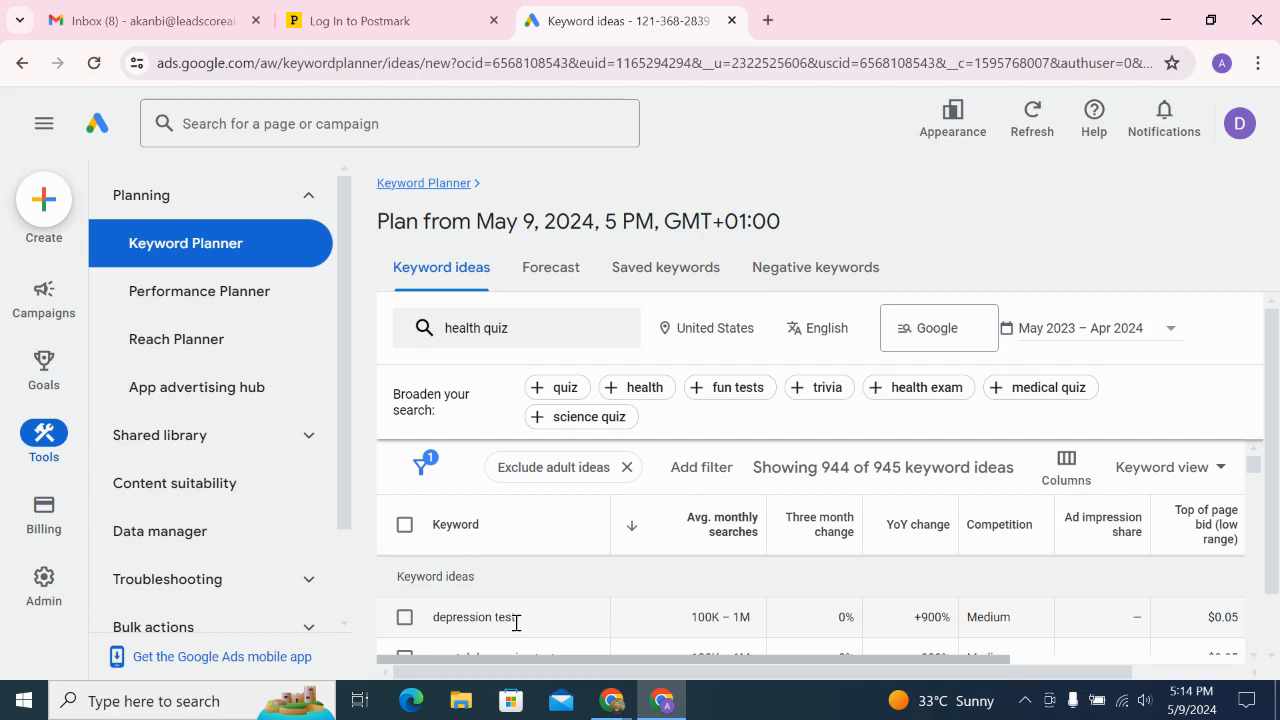
Browse the keyword ideas list and copy the top keyword 'depression test'
scroll(516, 624, down, 1)
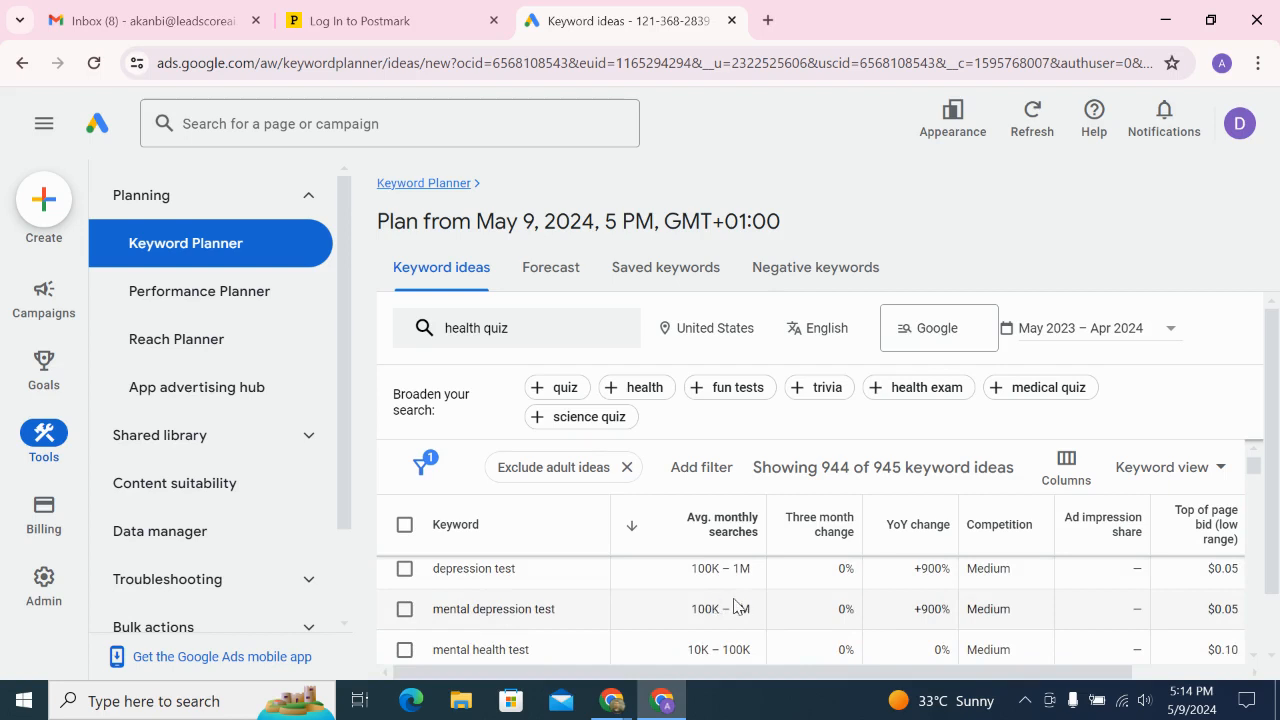
scroll(735, 605, down, 1)
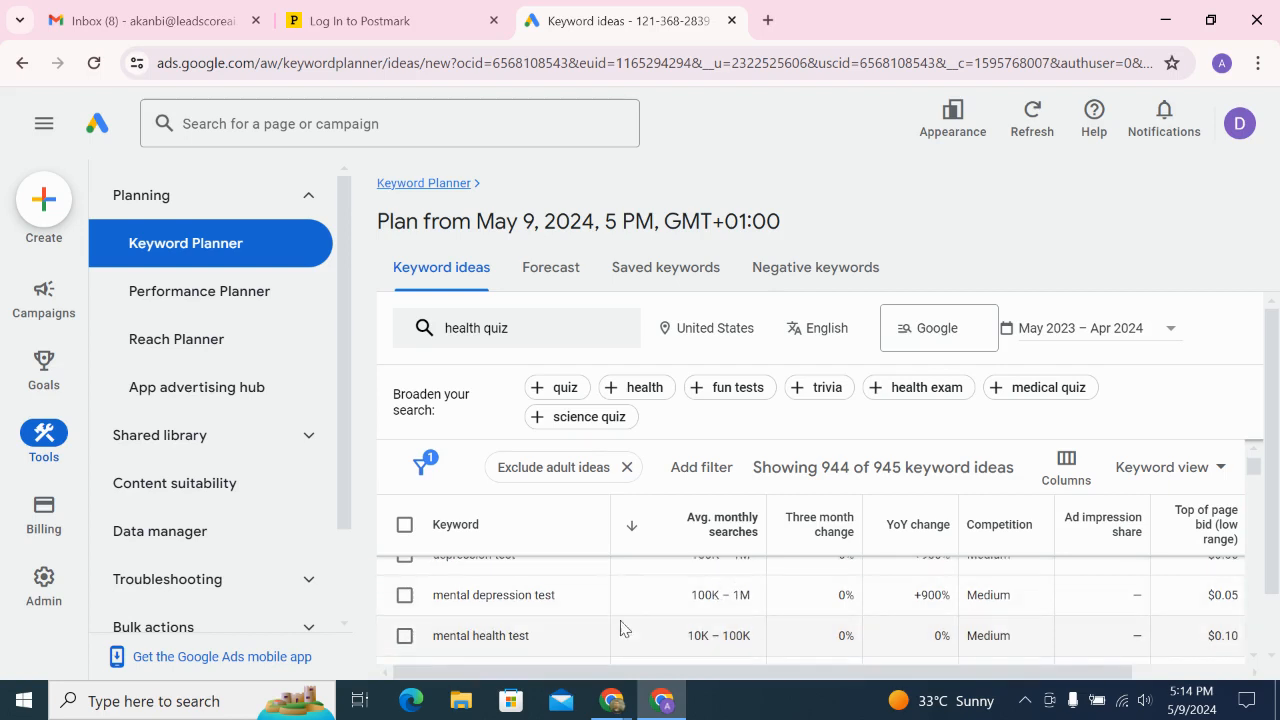
scroll(708, 635, down, 2)
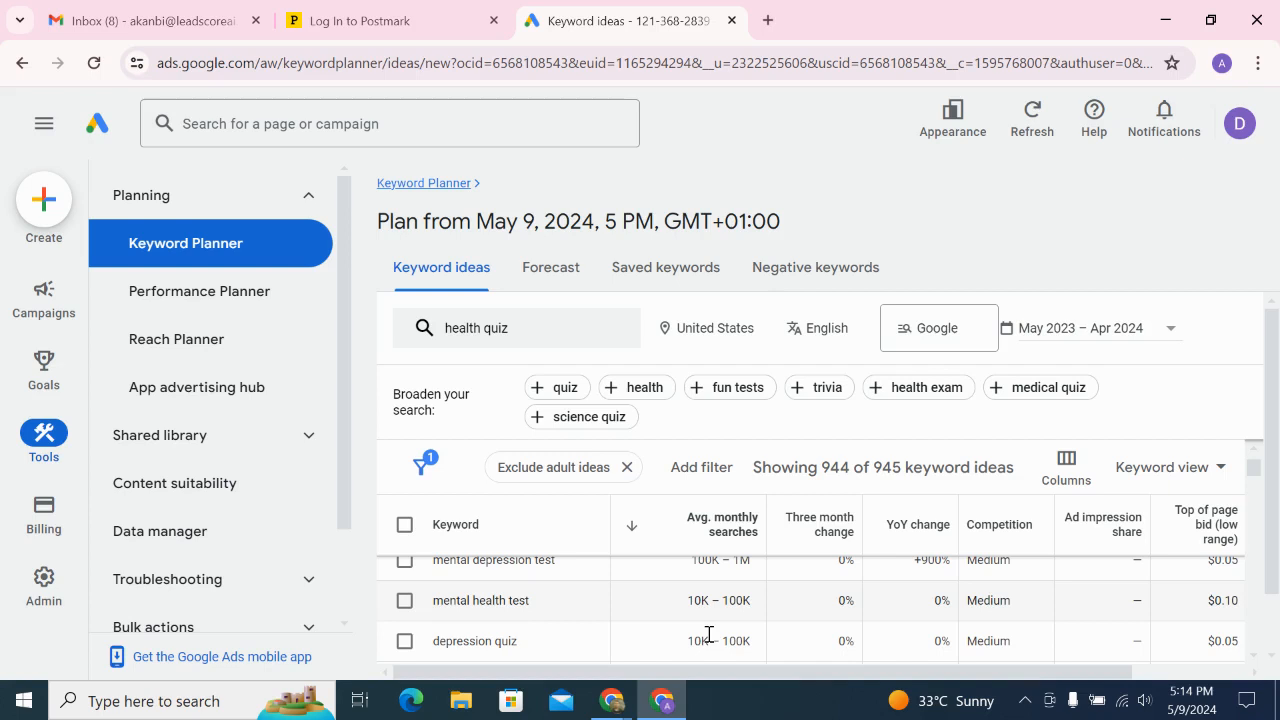
scroll(709, 634, down, 1)
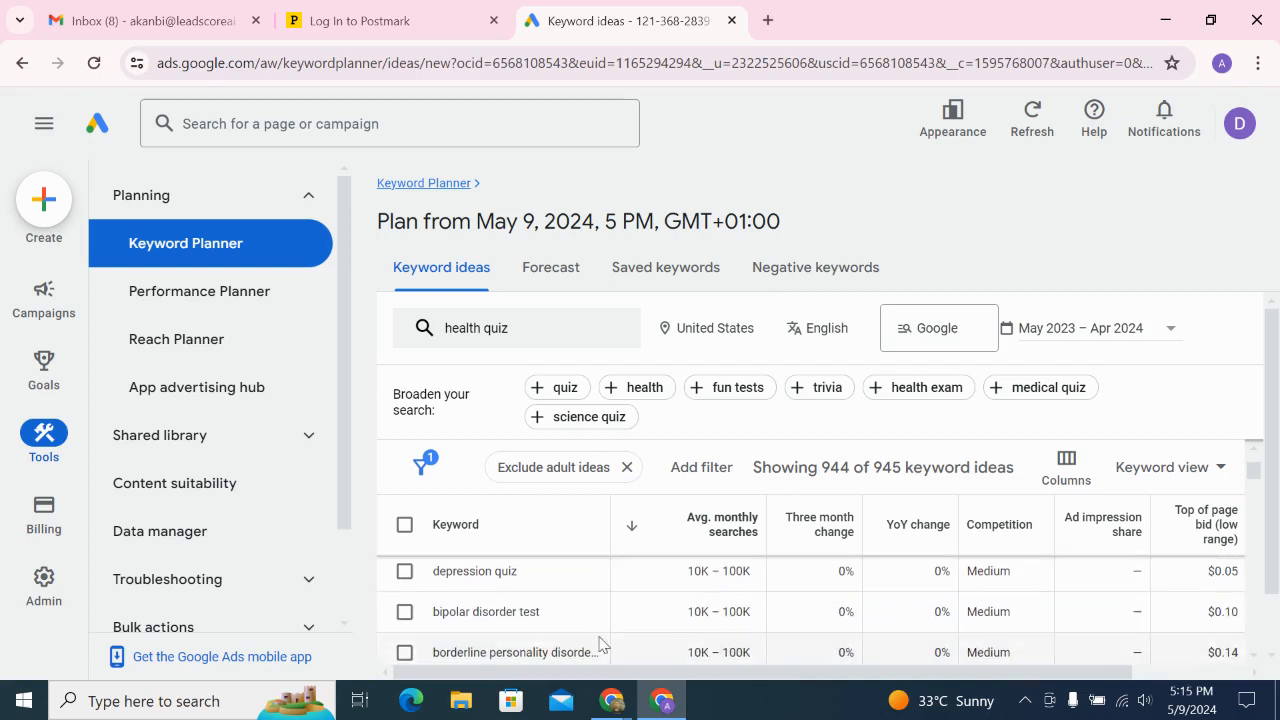
scroll(560, 615, down, 1)
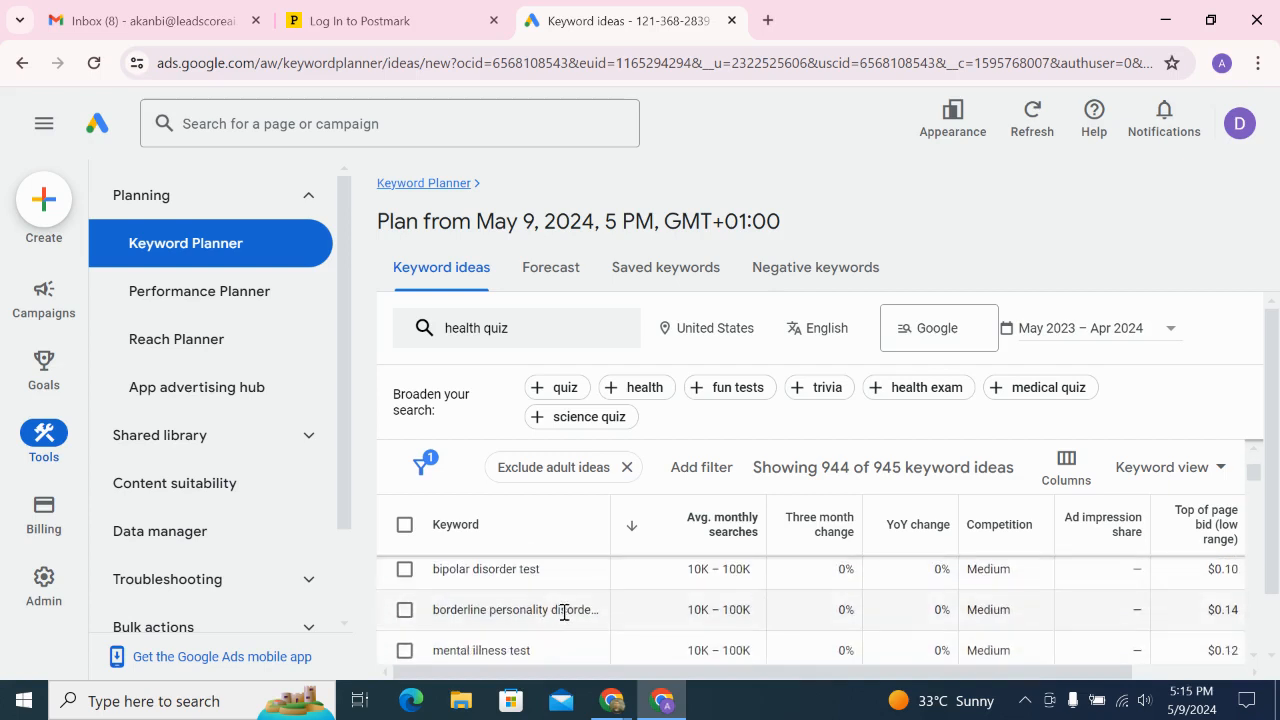
scroll(563, 615, down, 1)
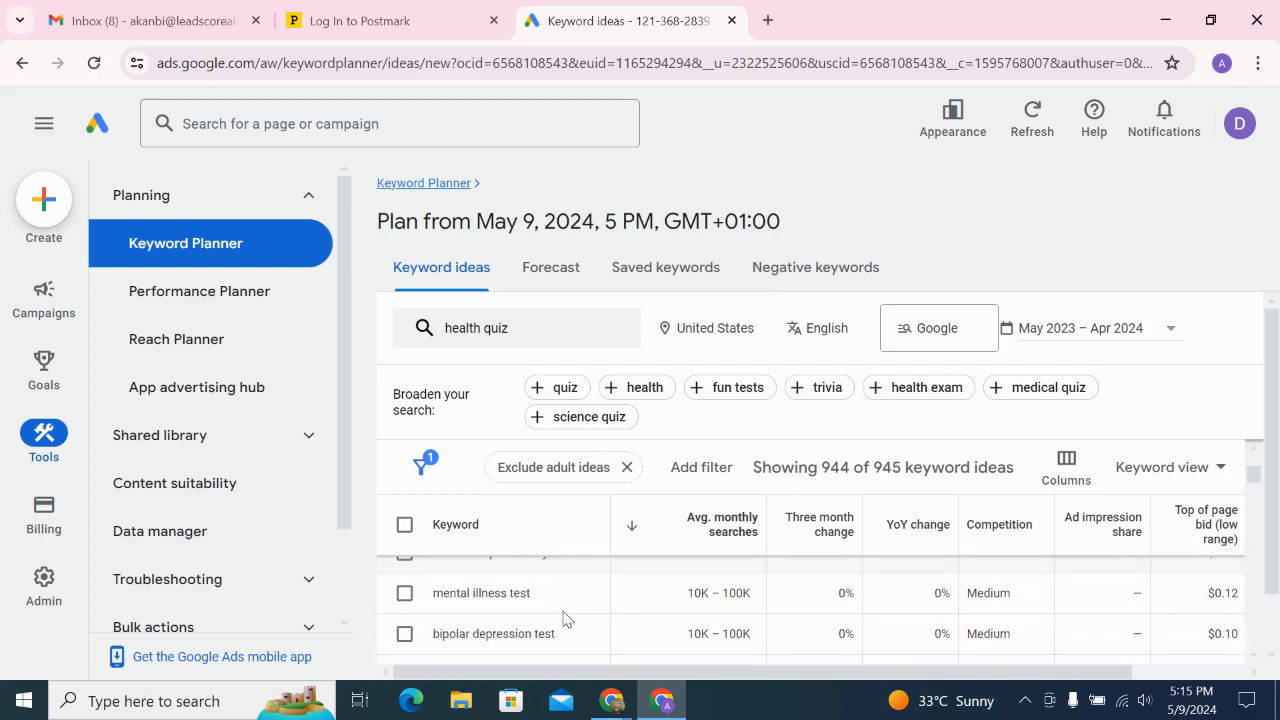
scroll(563, 619, down, 3)
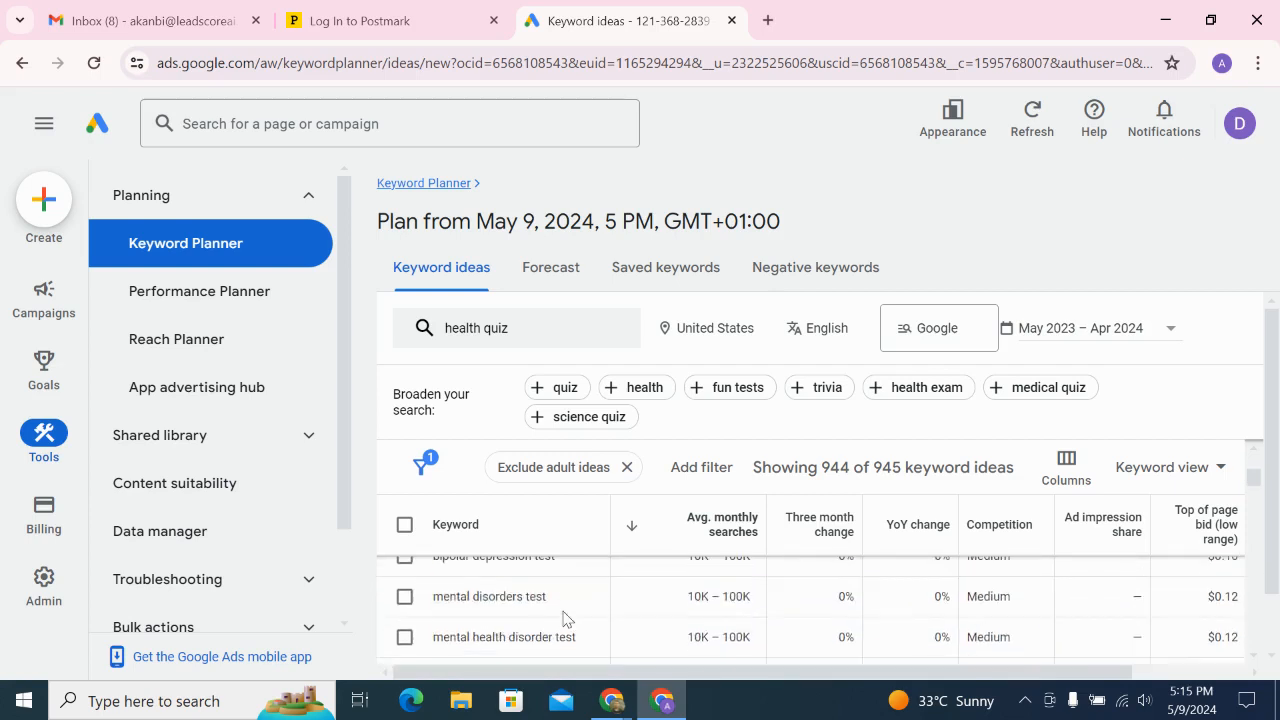
scroll(563, 615, down, 5)
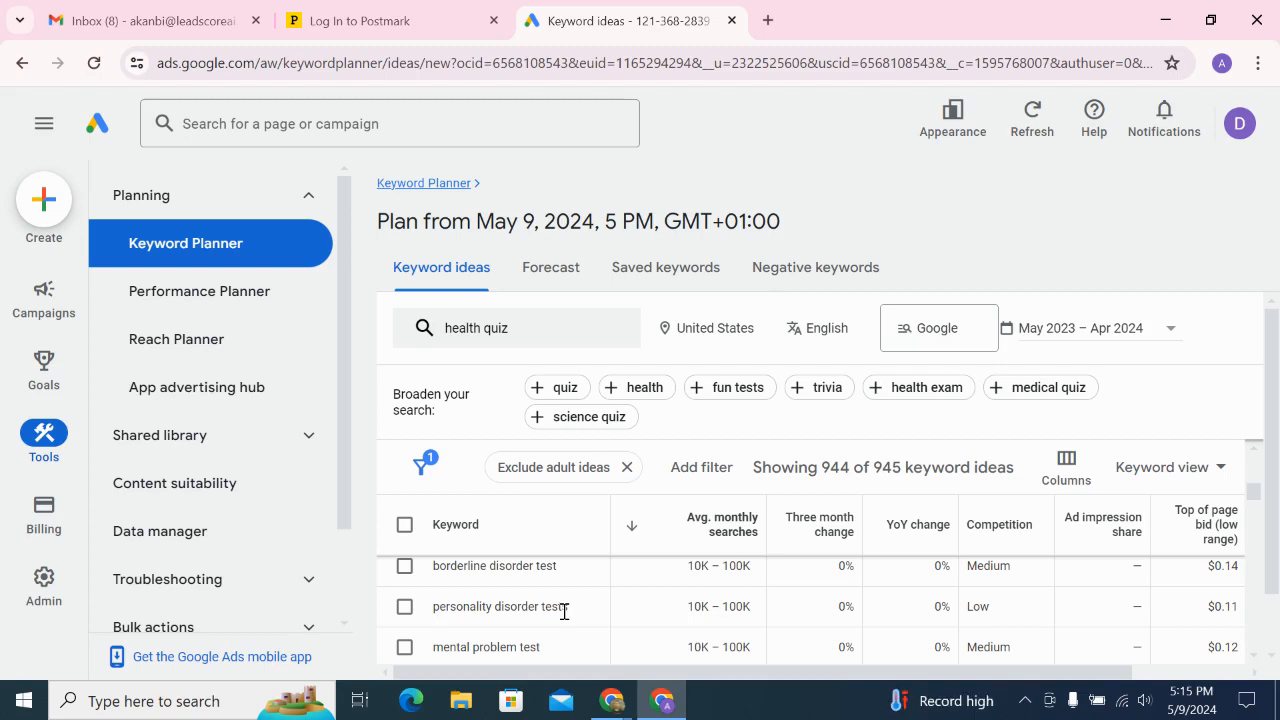
scroll(1072, 617, down, 1)
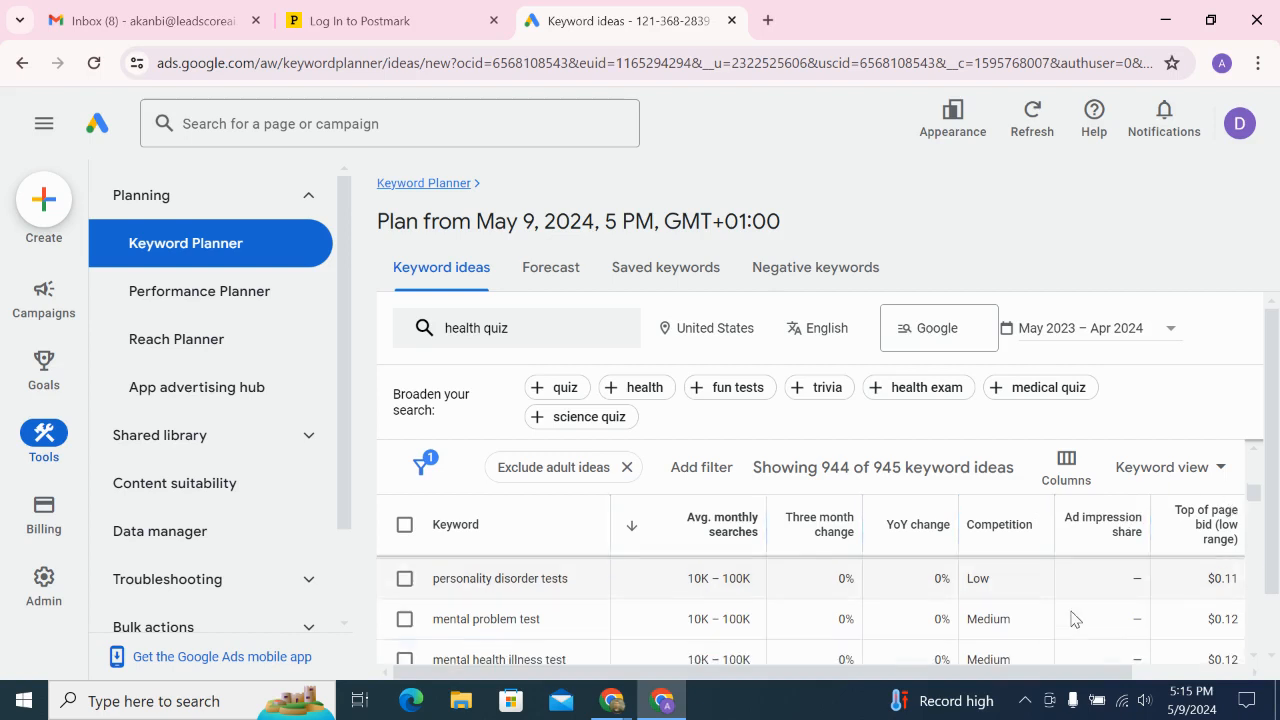
scroll(1072, 619, down, 1)
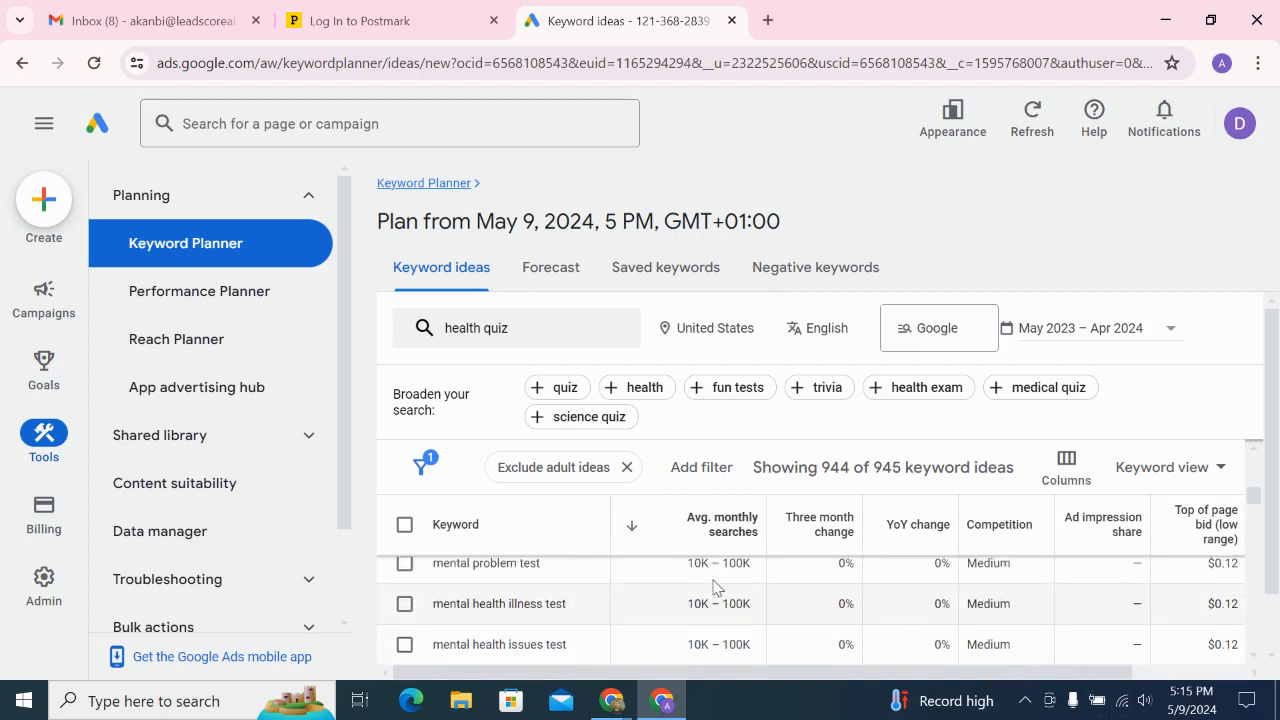
scroll(713, 587, down, 3)
scroll(713, 587, down, 4)
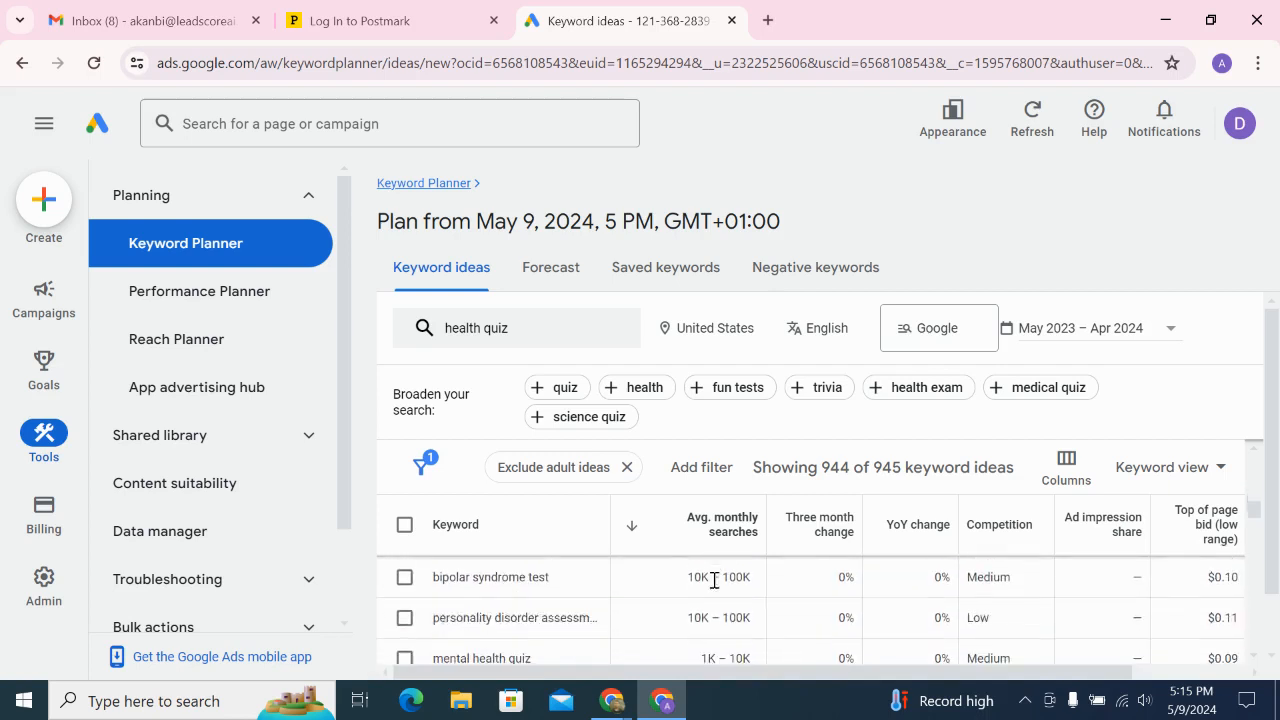
scroll(713, 587, up, 10)
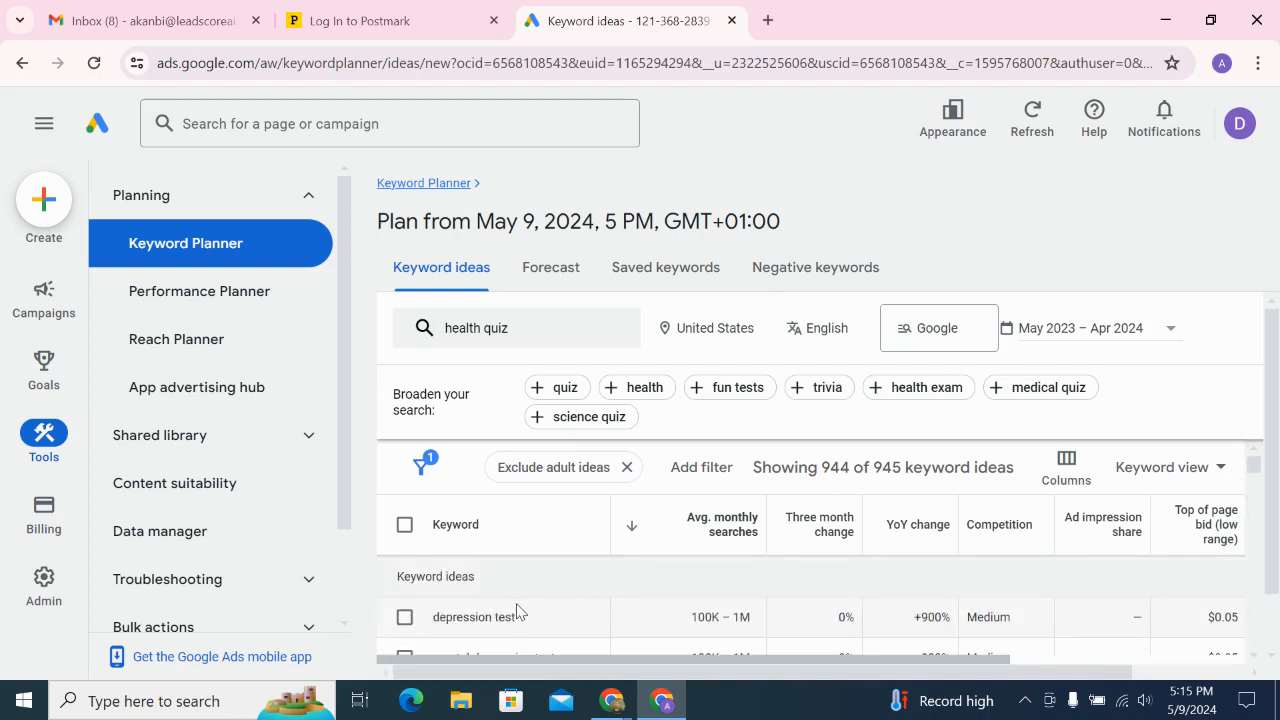
drag(519, 618, 436, 618)
key(ctrl+c)
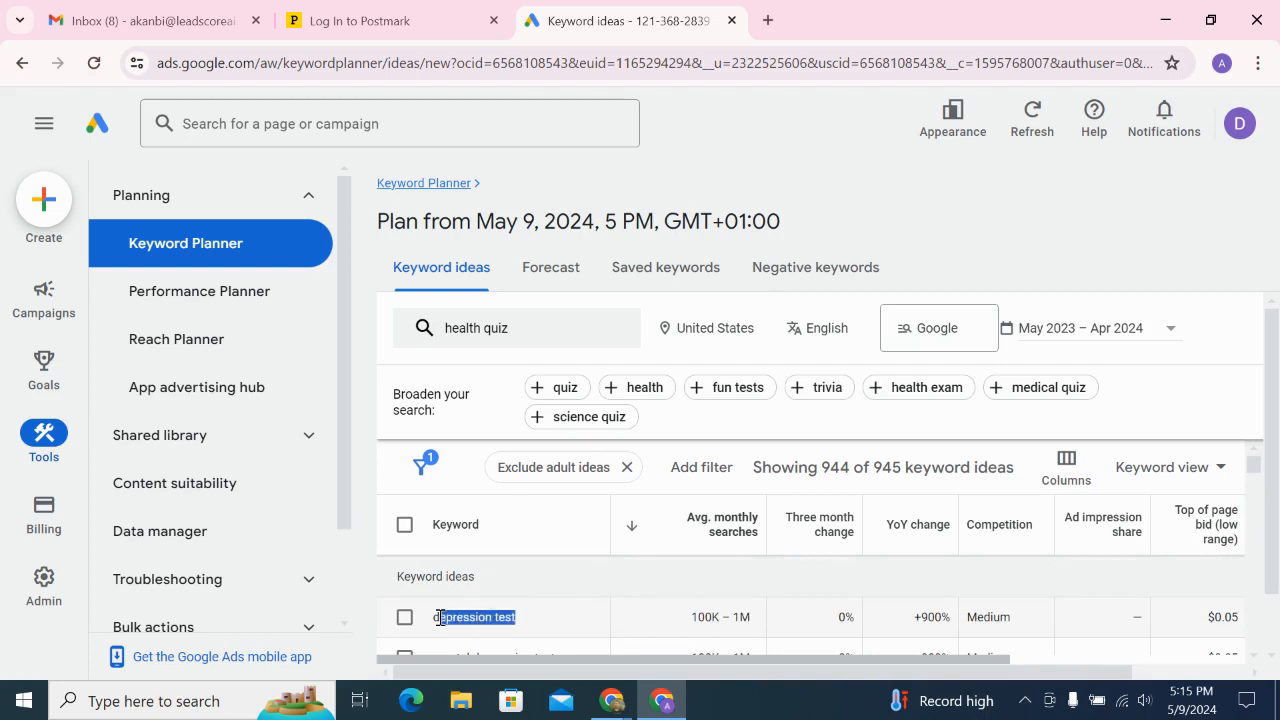
right_click(449, 621)
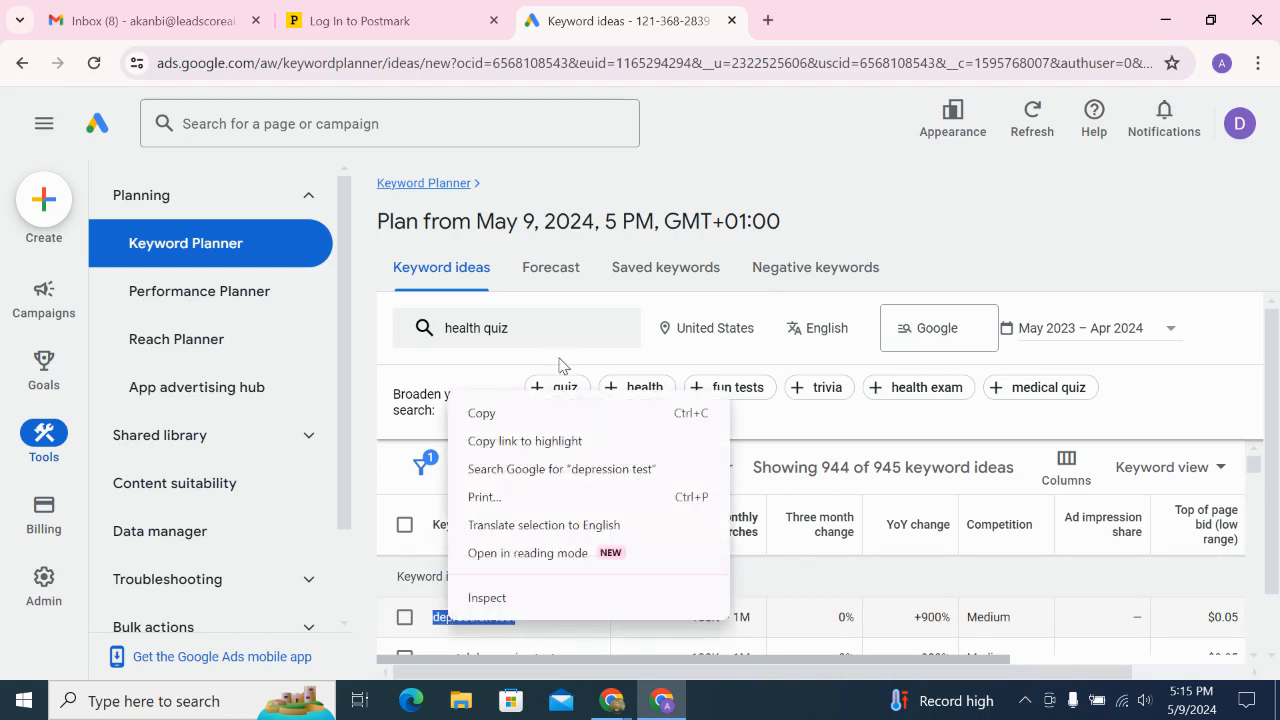
click(556, 414)
Switch to the LeadScoreAI dashboard and start creating a new scorecard
mouse_move(619, 706)
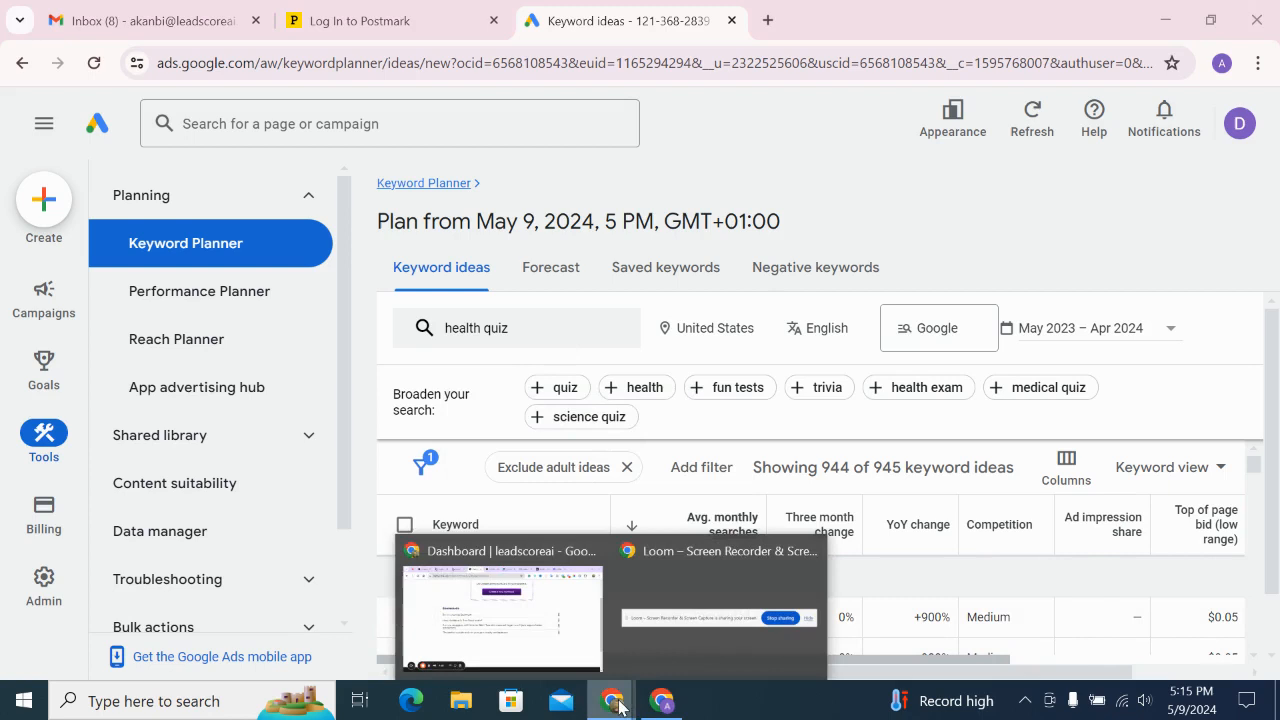
click(482, 612)
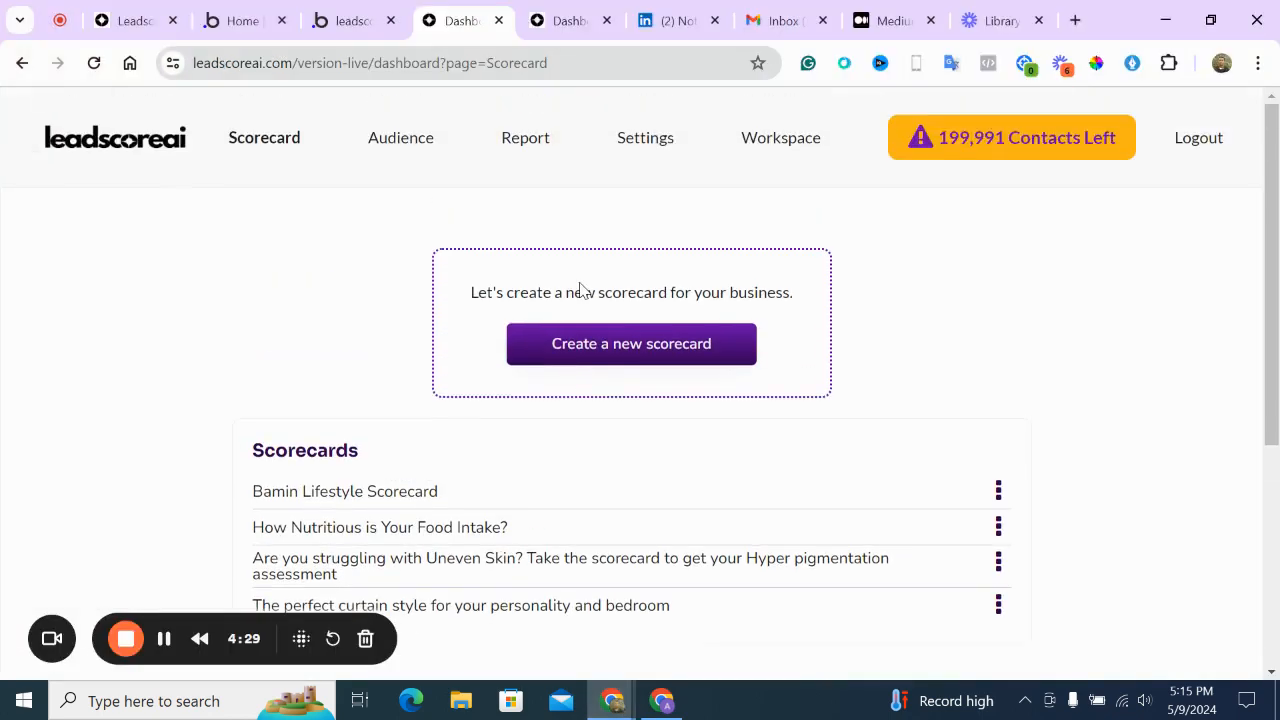
click(563, 341)
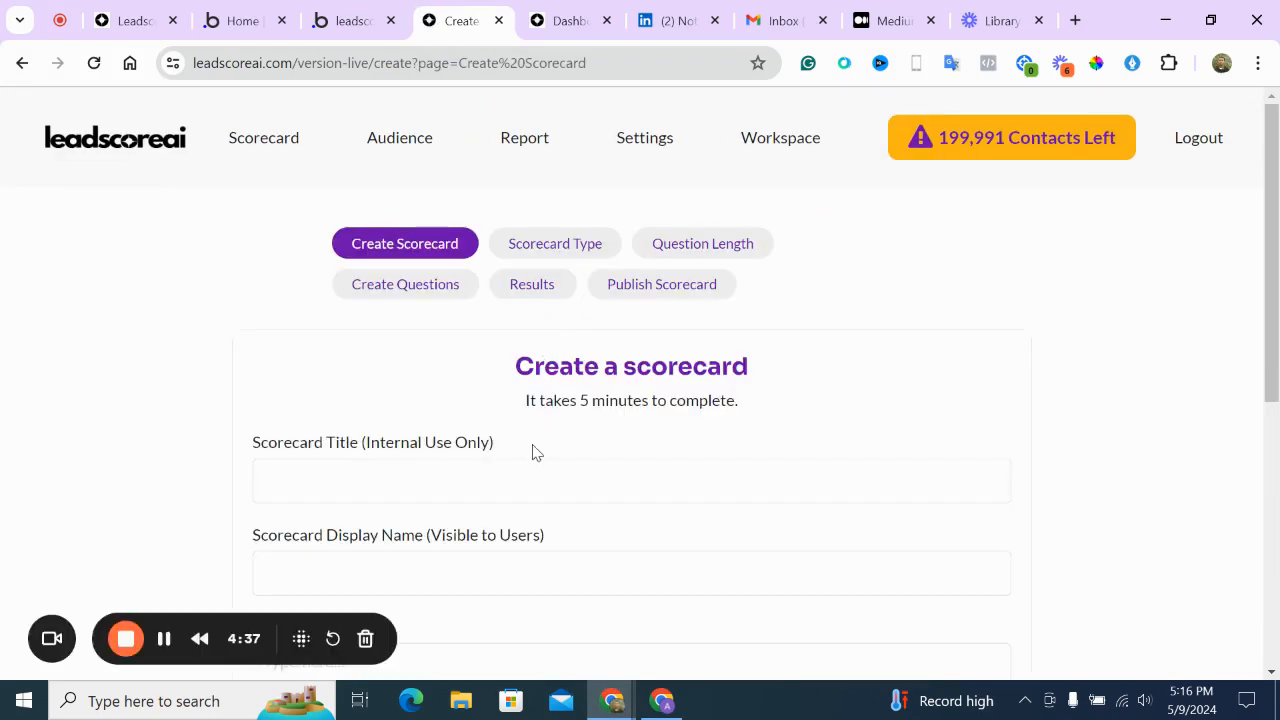
Paste 'depression test' as the scorecard title, select Display Name, and open a blank tab
click(534, 481)
key(ctrl+v)
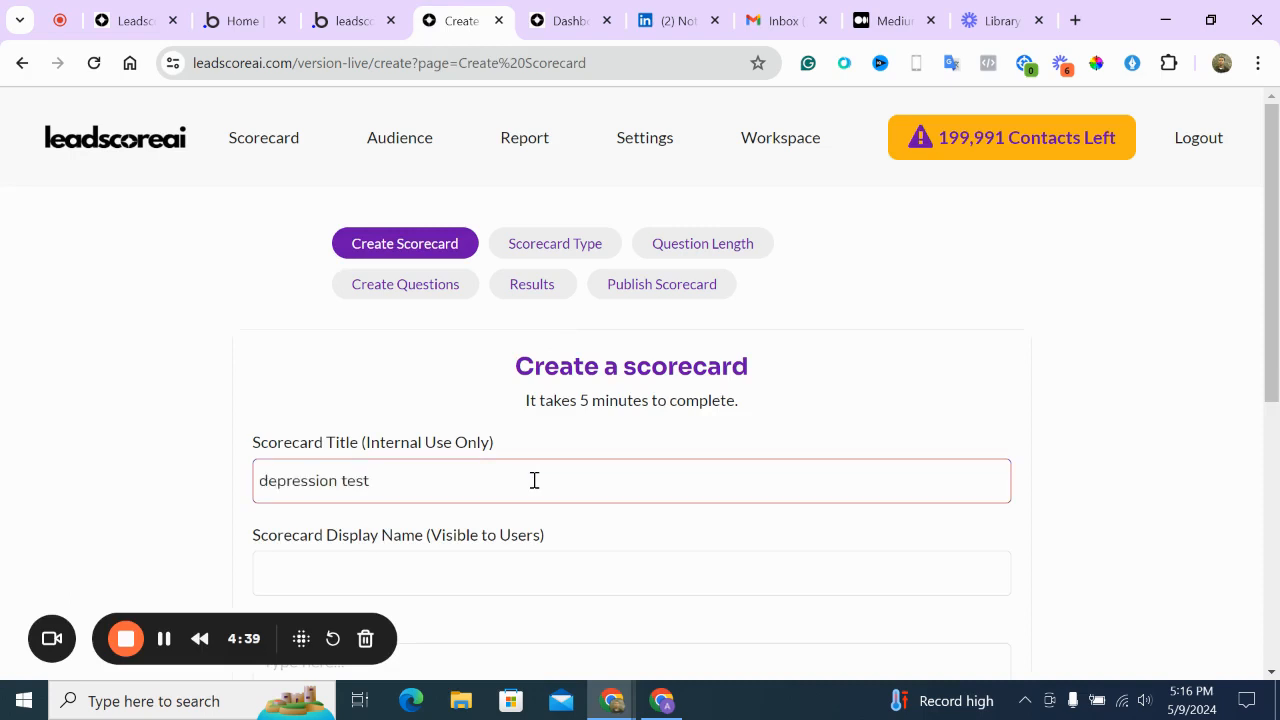
scroll(534, 481, down, 2)
click(450, 345)
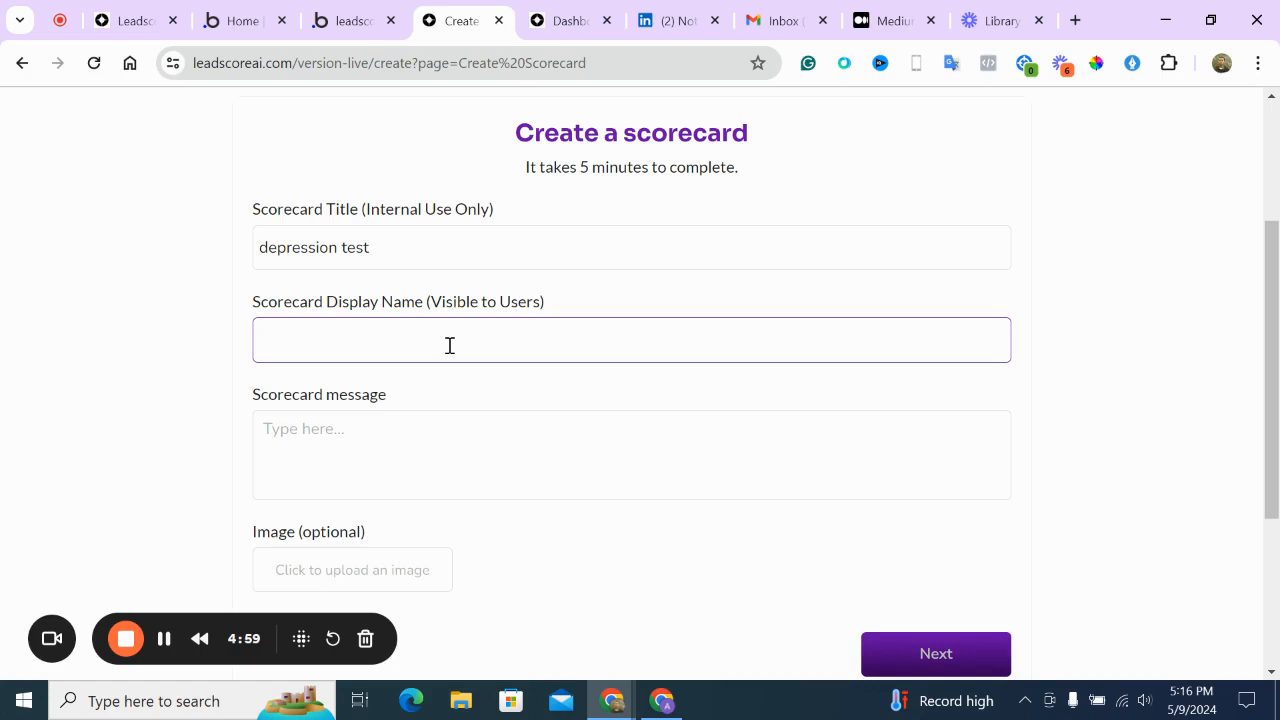
click(1078, 26)
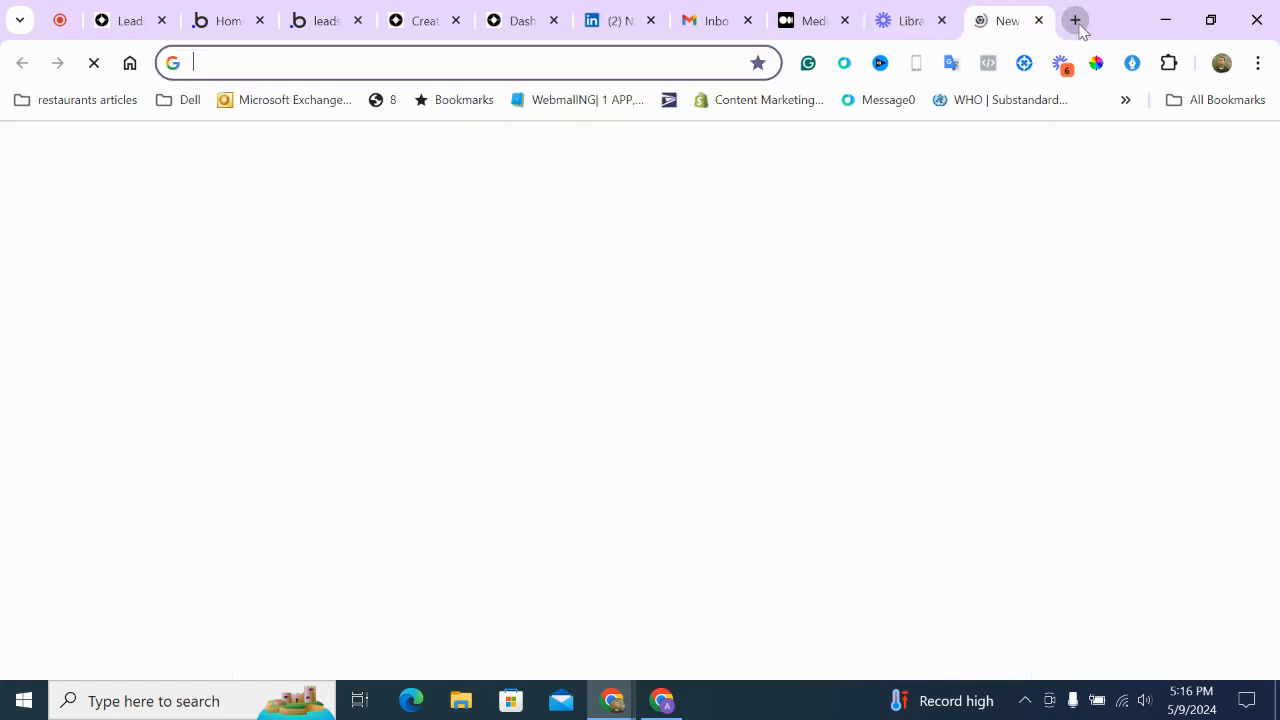
Ask ChatGPT for 7 headlines of scorecard titles for depression test
text(chat)
key(Return)
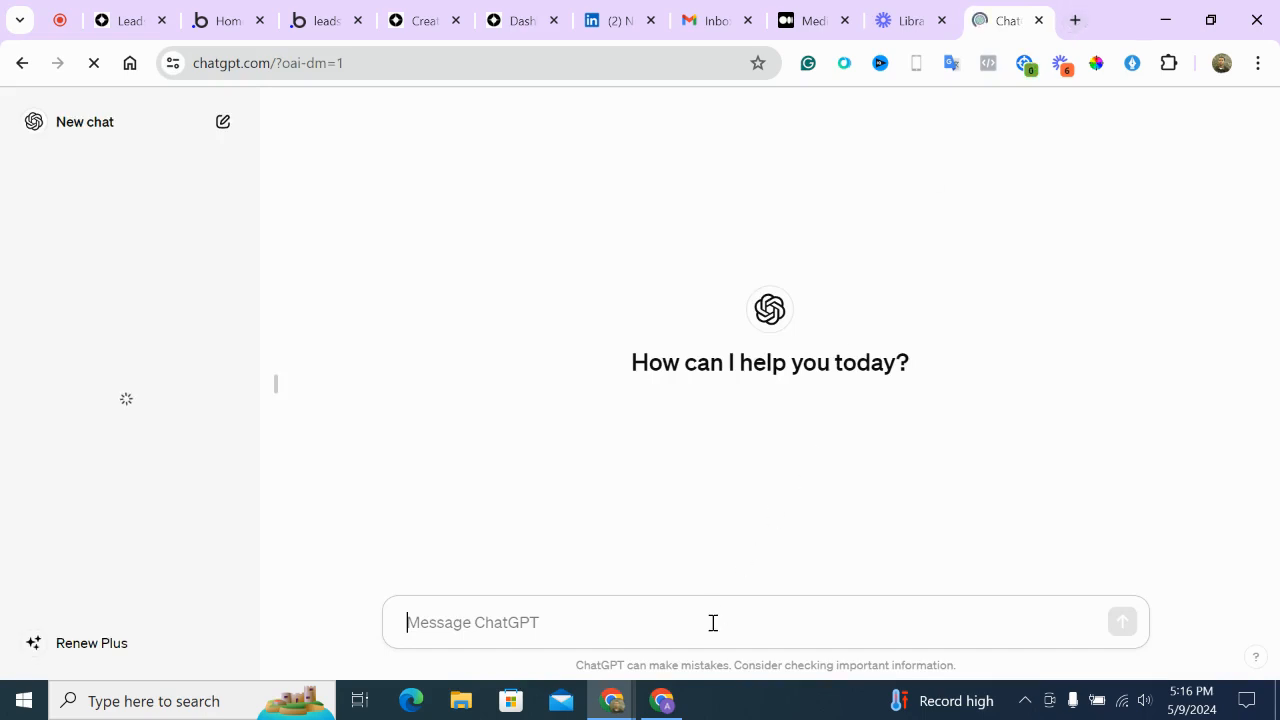
text(scorecard)
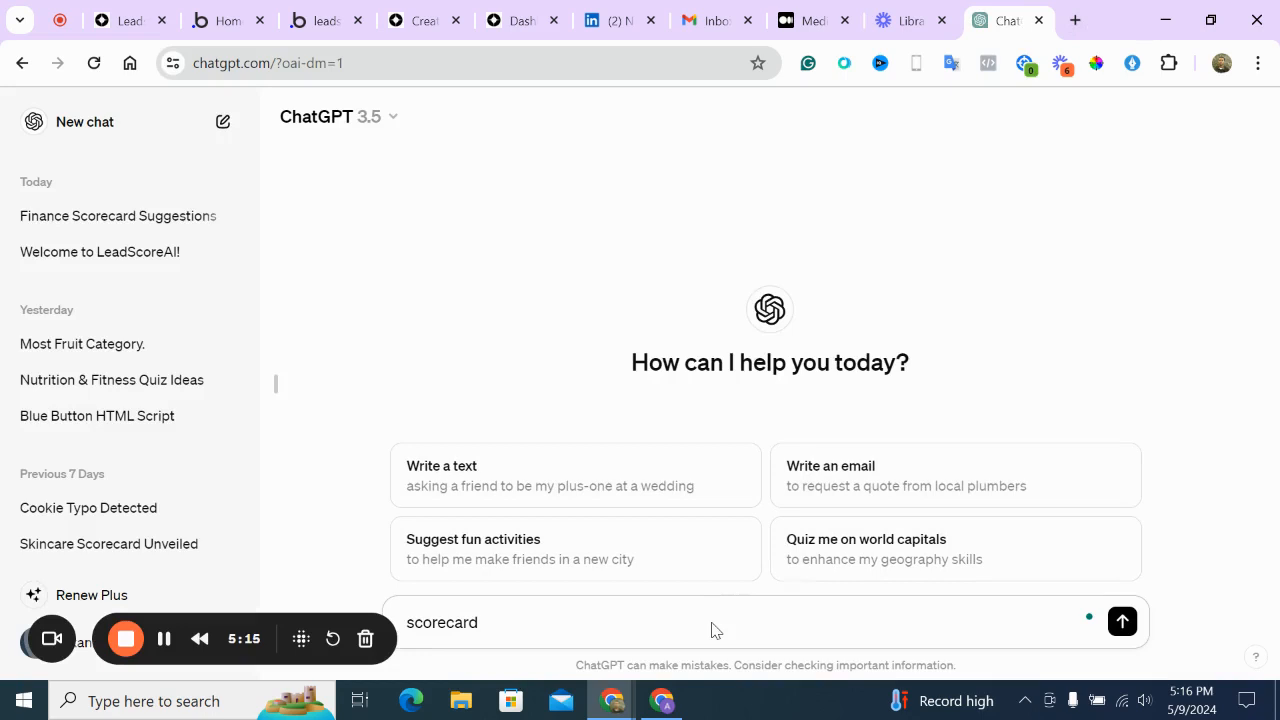
key(ctrl+a)
text(can you give me )
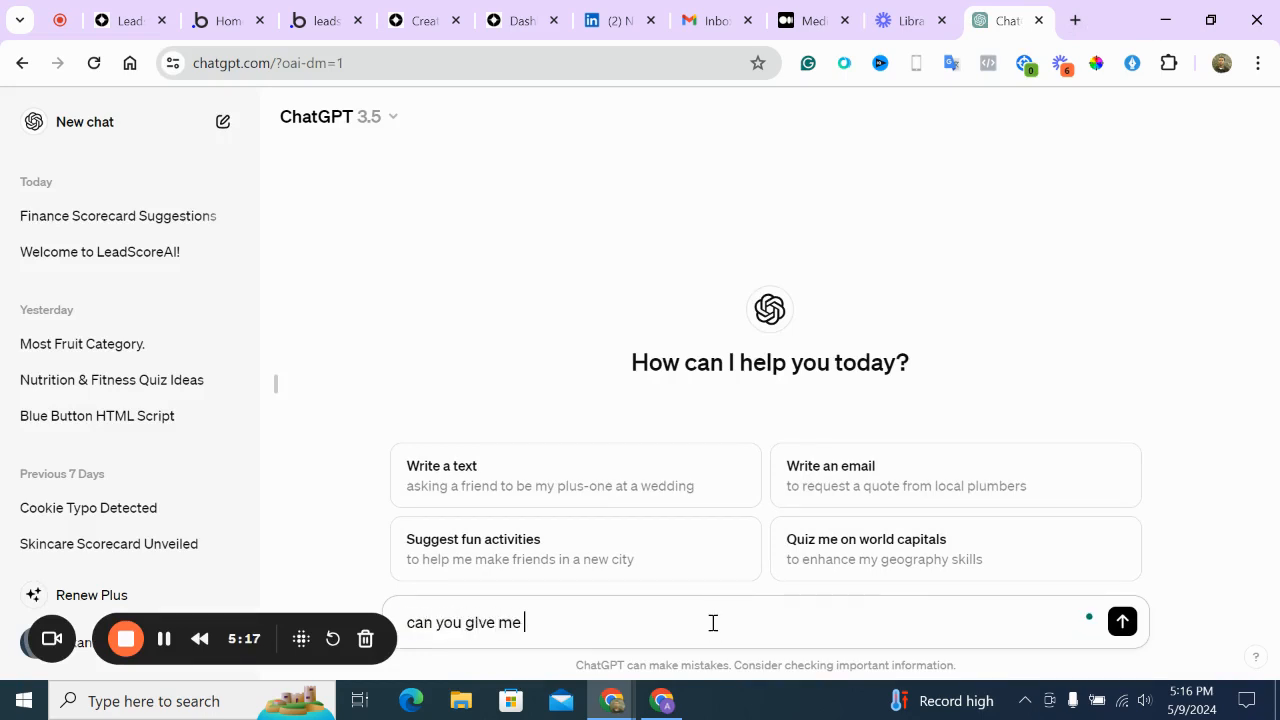
text(7 headlines of scorecard tile)
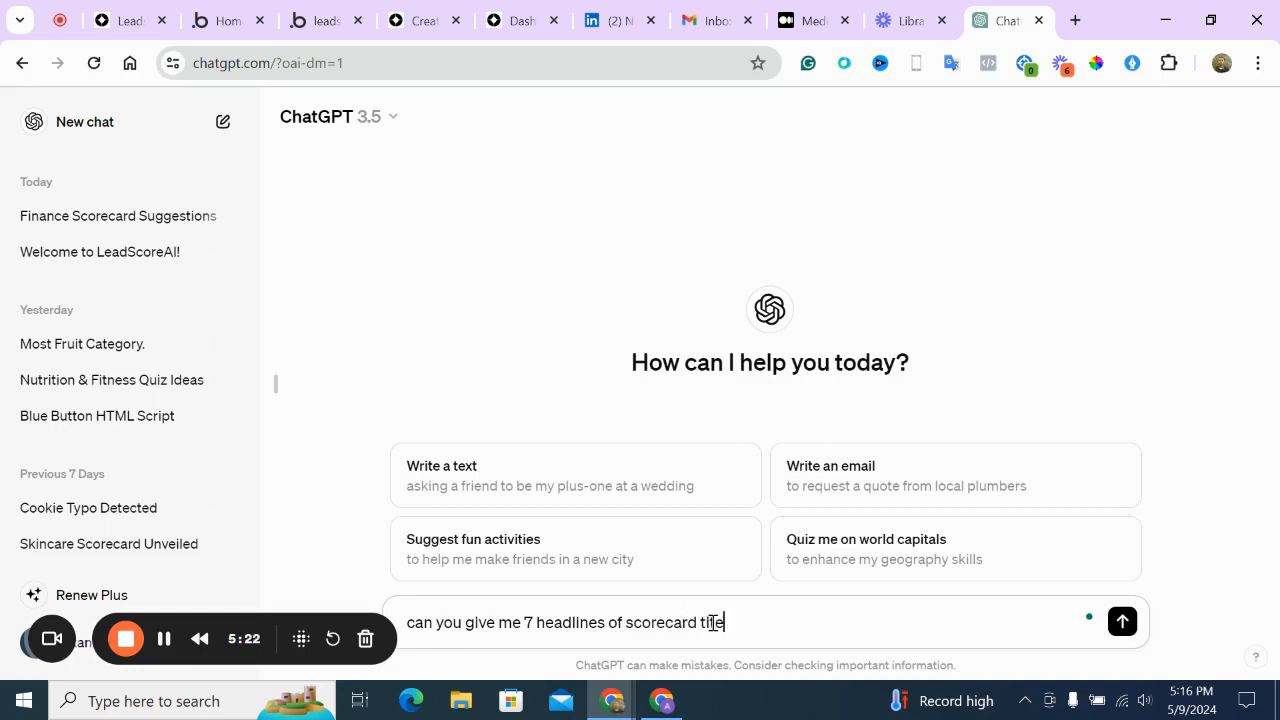
key(BackSpace)
text(tles for depression test)
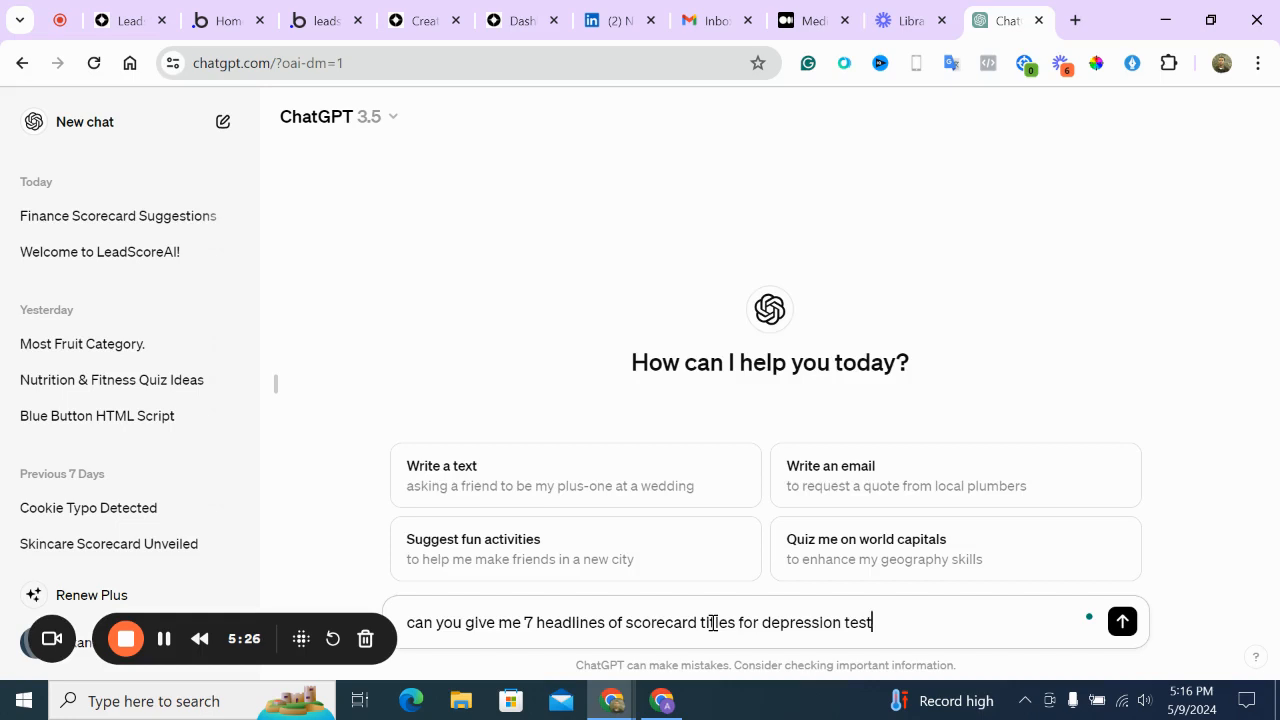
key(Return)
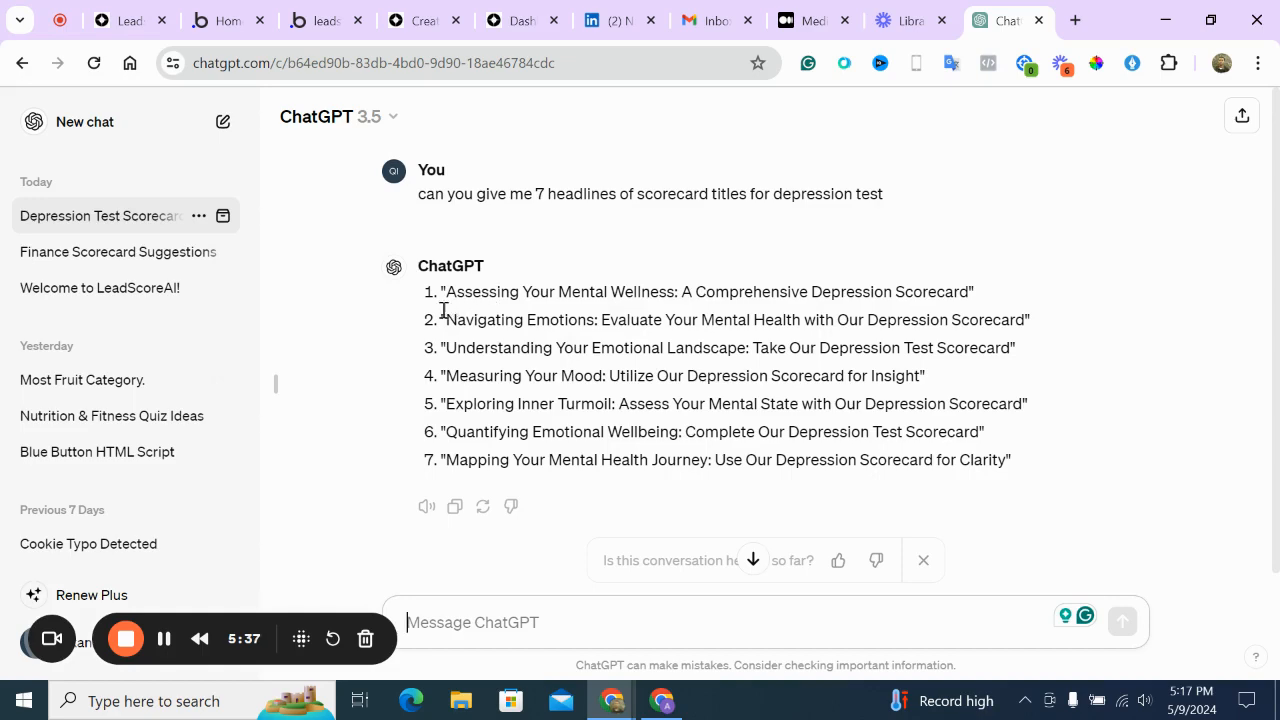
Copy the second 'Navigating Emotions' headline into the scorecard Display Name, then return to ChatGPT
drag(445, 318, 1020, 313)
right_click(984, 318)
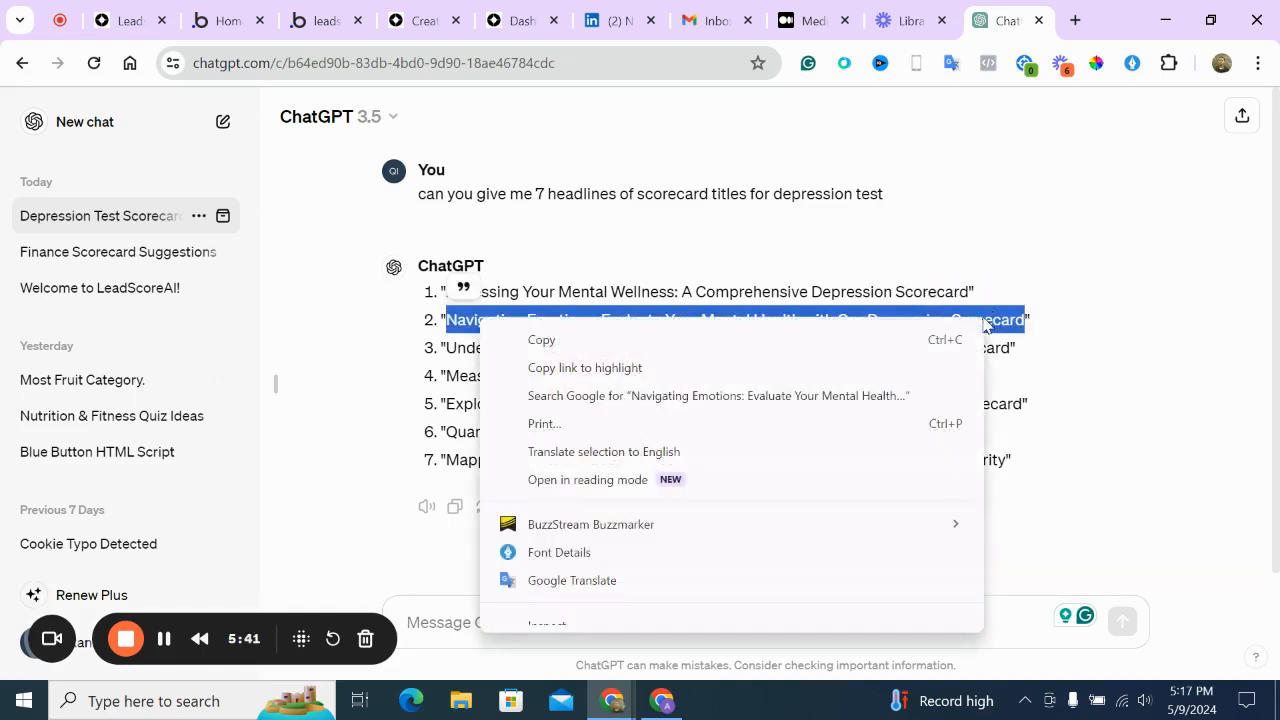
click(846, 348)
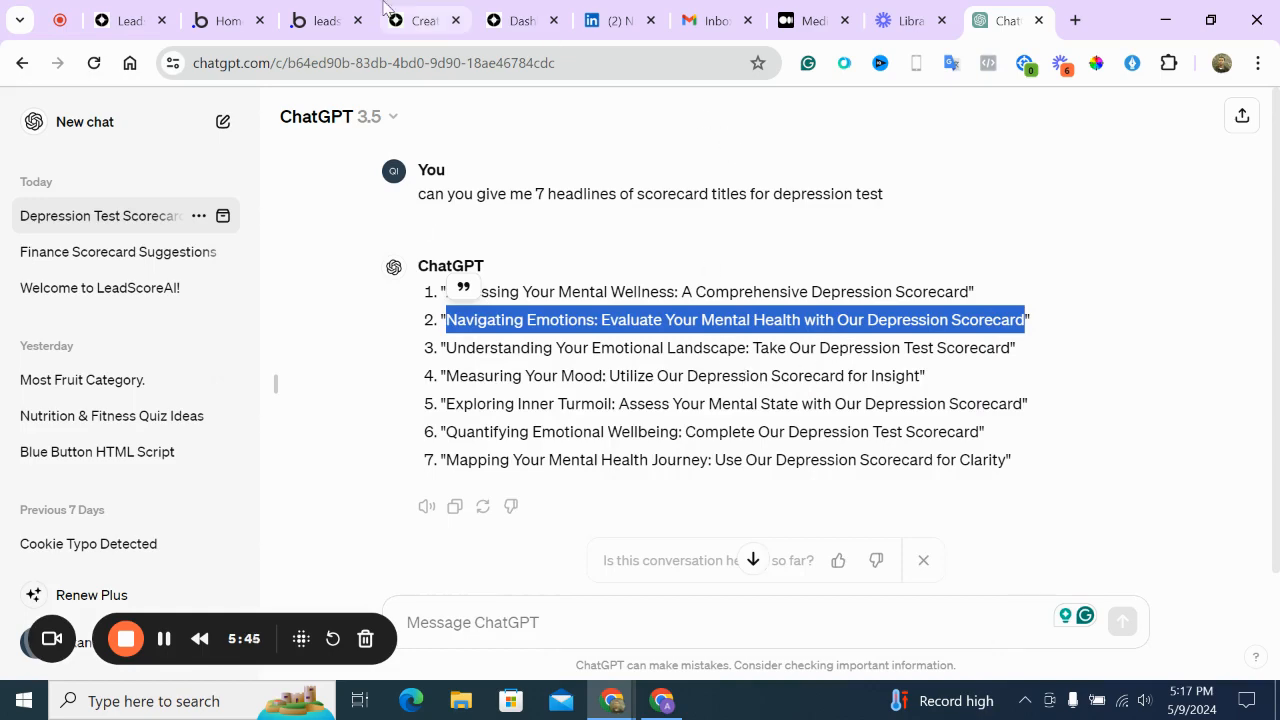
click(314, 9)
click(418, 20)
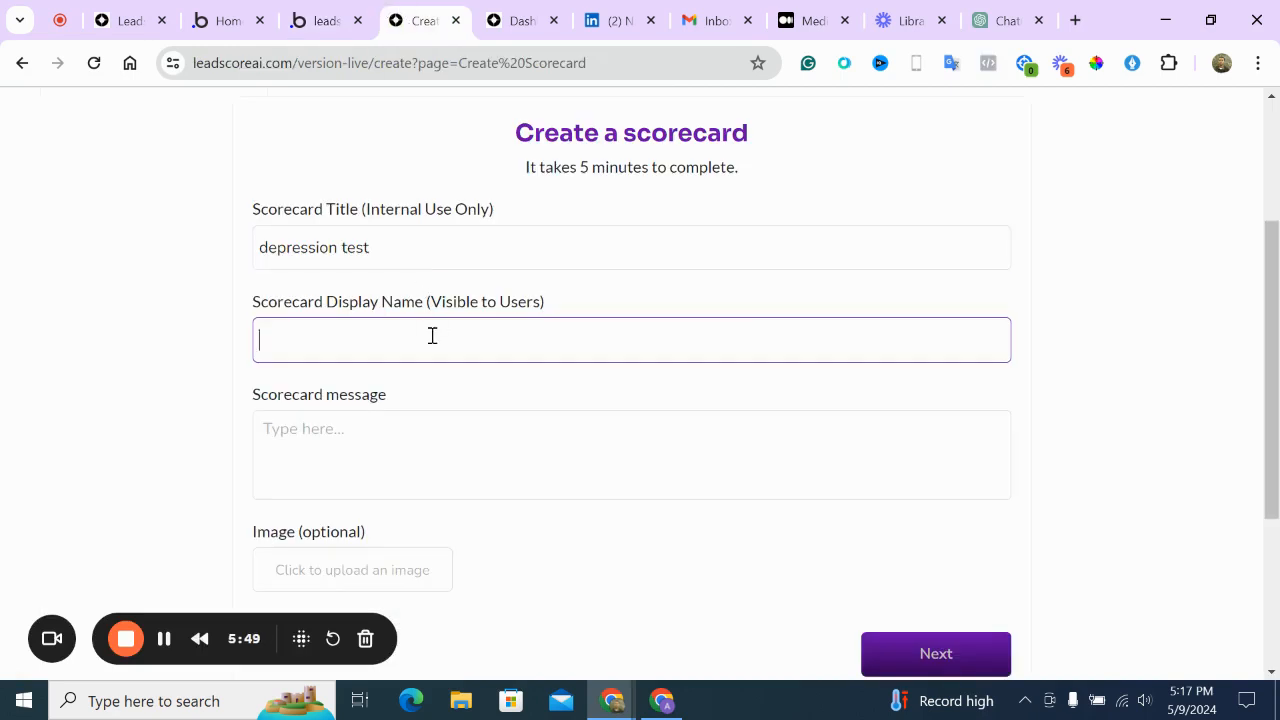
key(ctrl+v)
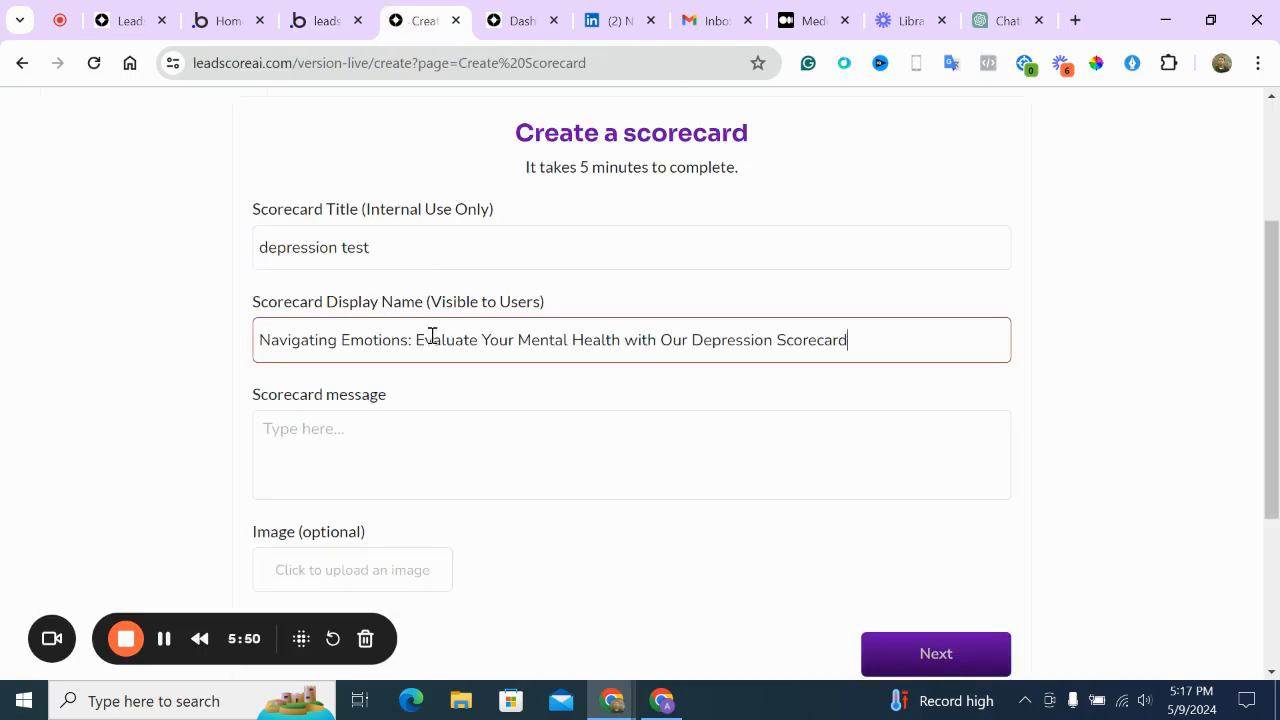
click(428, 453)
click(1005, 20)
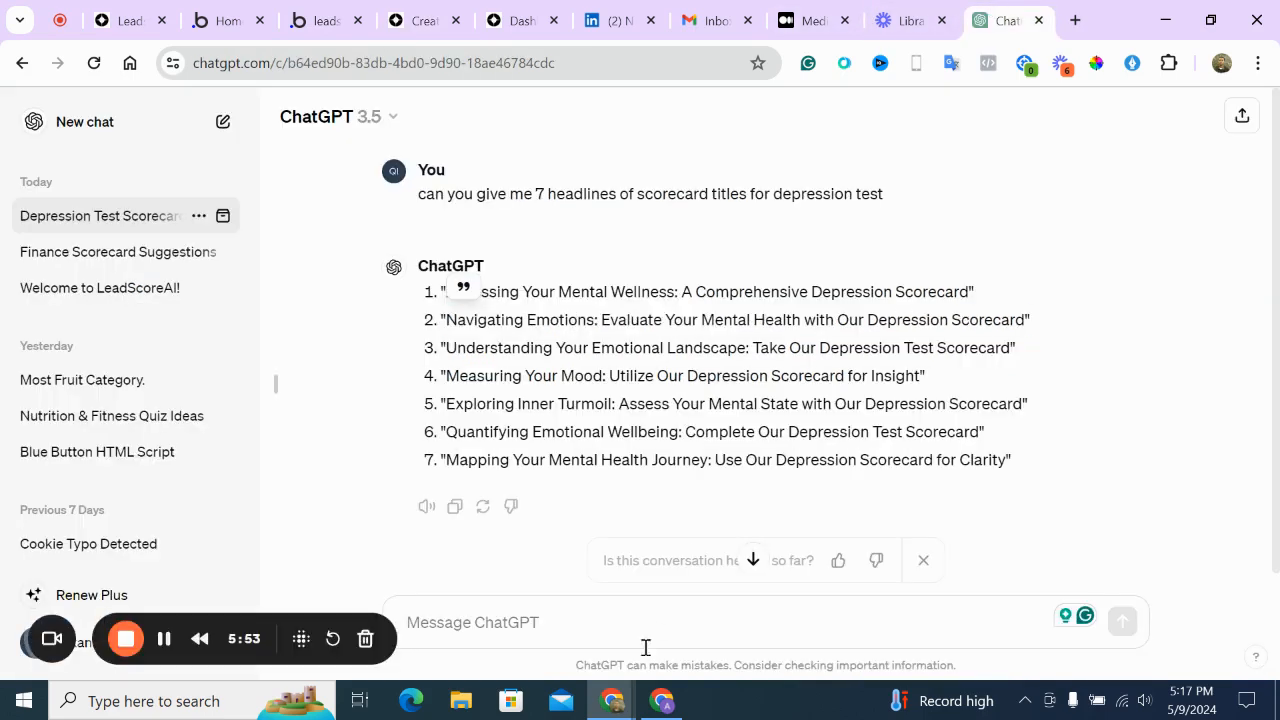
Ask ChatGPT for a subtext to the chosen title and select its Emotional Wellness reply
click(670, 625)
key(ctrl+v)
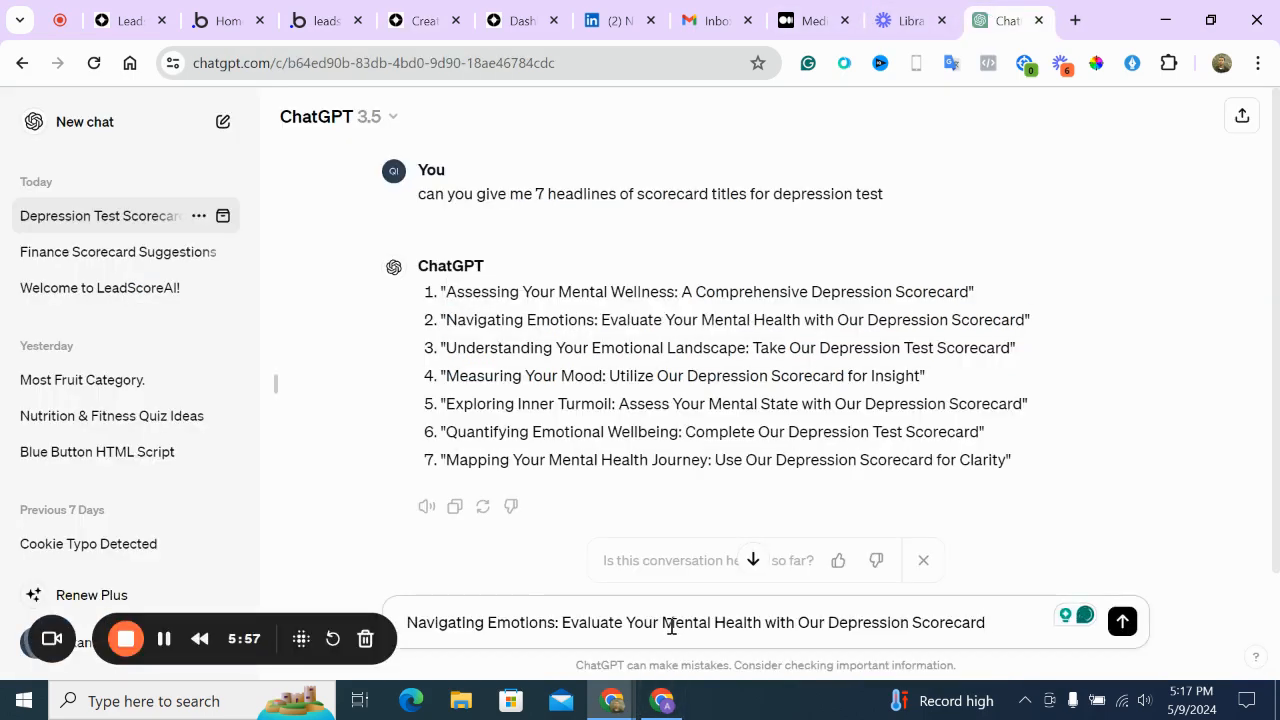
text(chose this, )
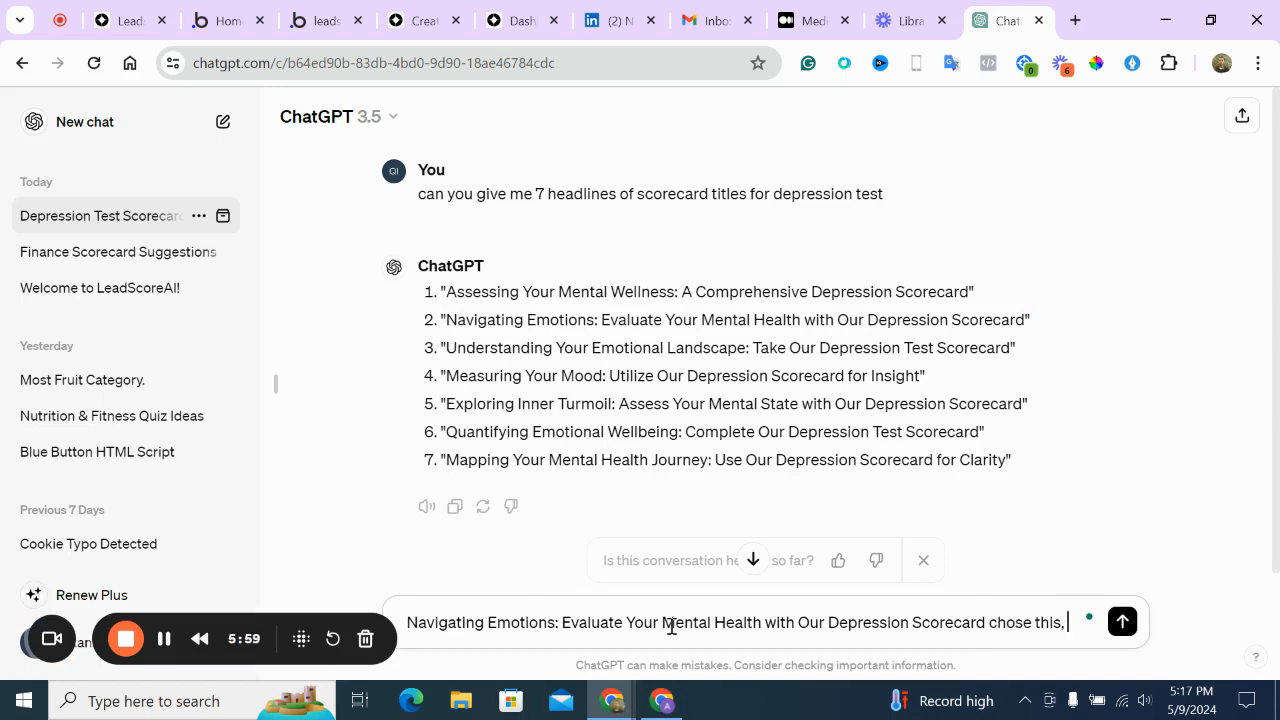
text(I need a subt)
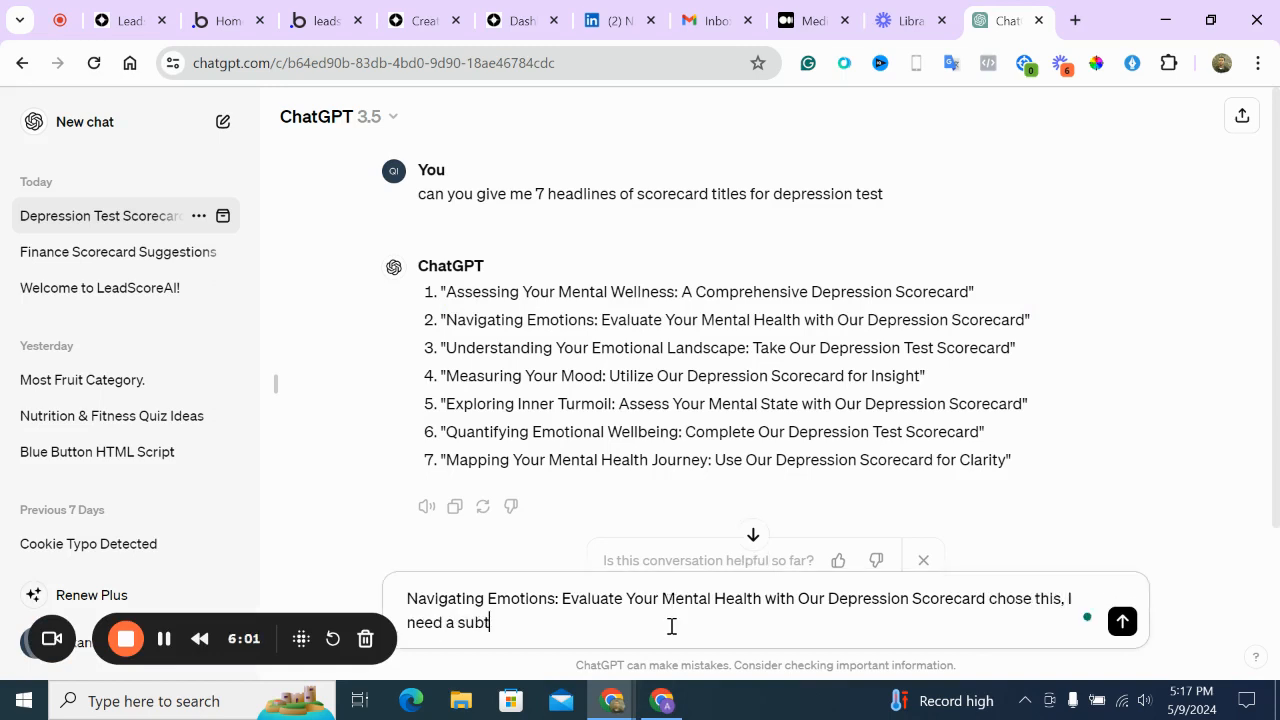
text(ext)
key(Return)
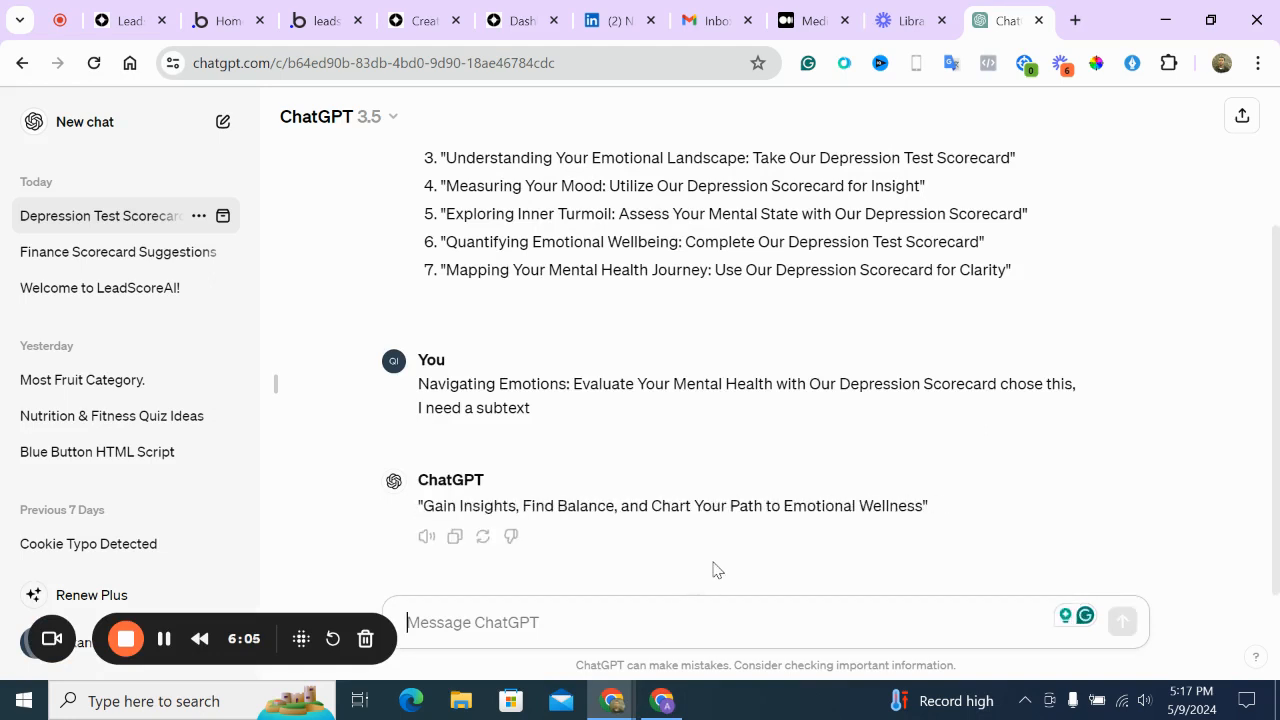
drag(423, 504, 924, 502)
key(ctrl+c)
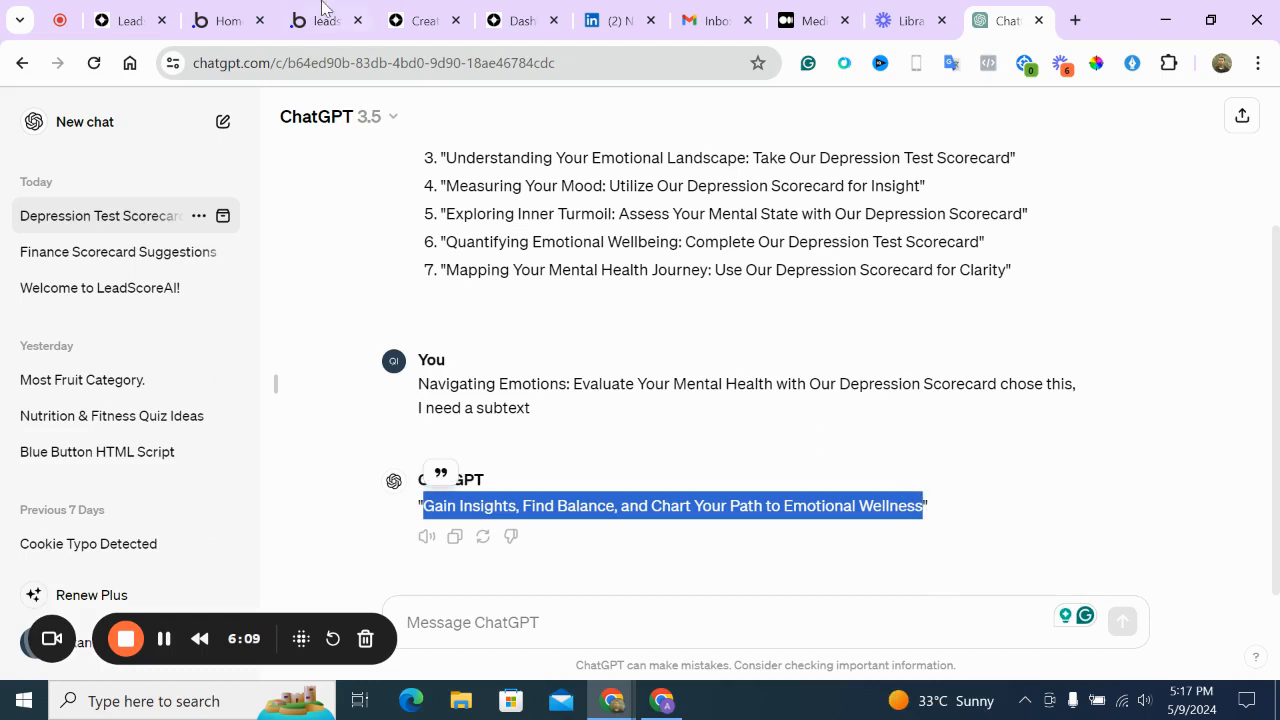
click(410, 8)
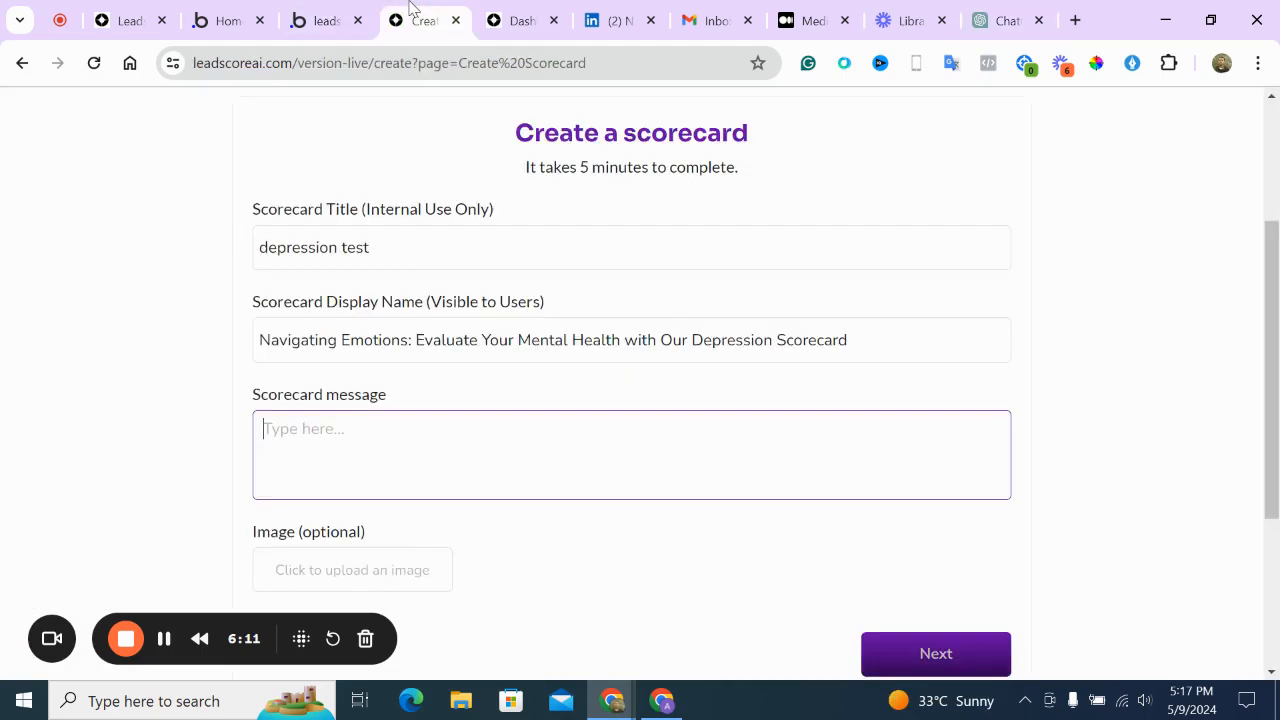
Paste the subtext as scorecard message and upload pexels-pnw-production-9353092 as the scorecard image
key(ctrl+v)
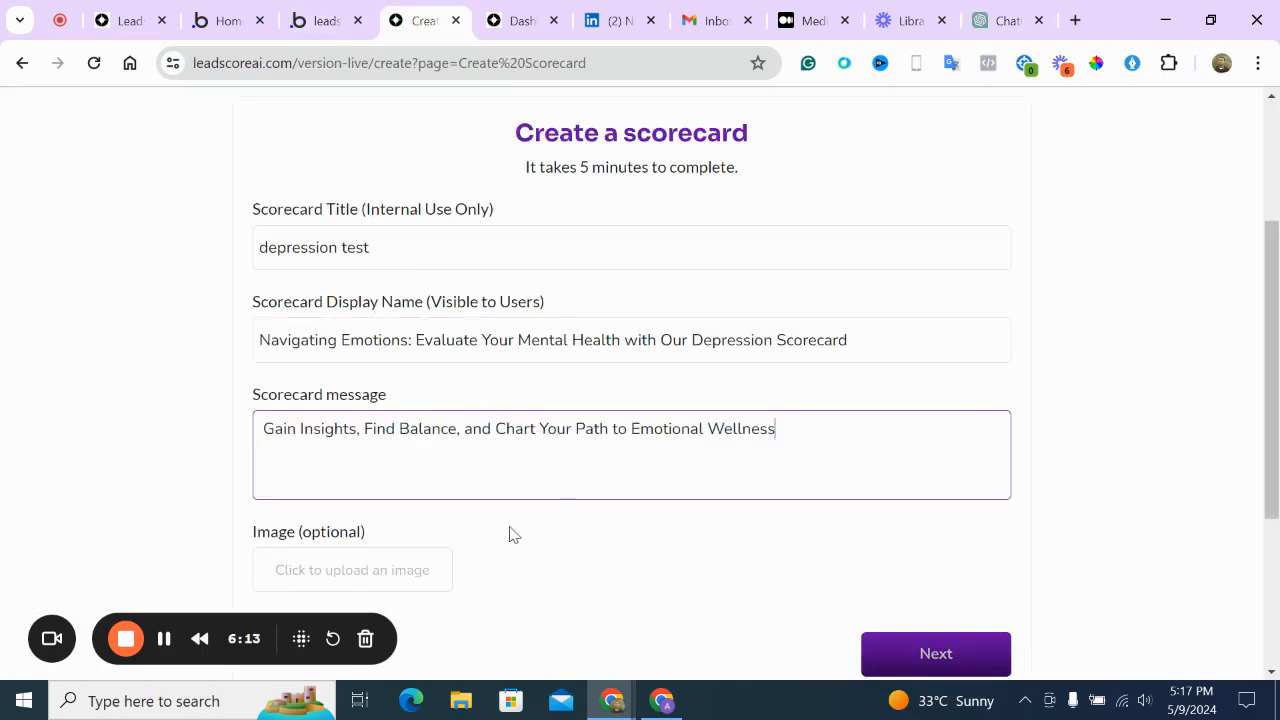
scroll(505, 534, down, 3)
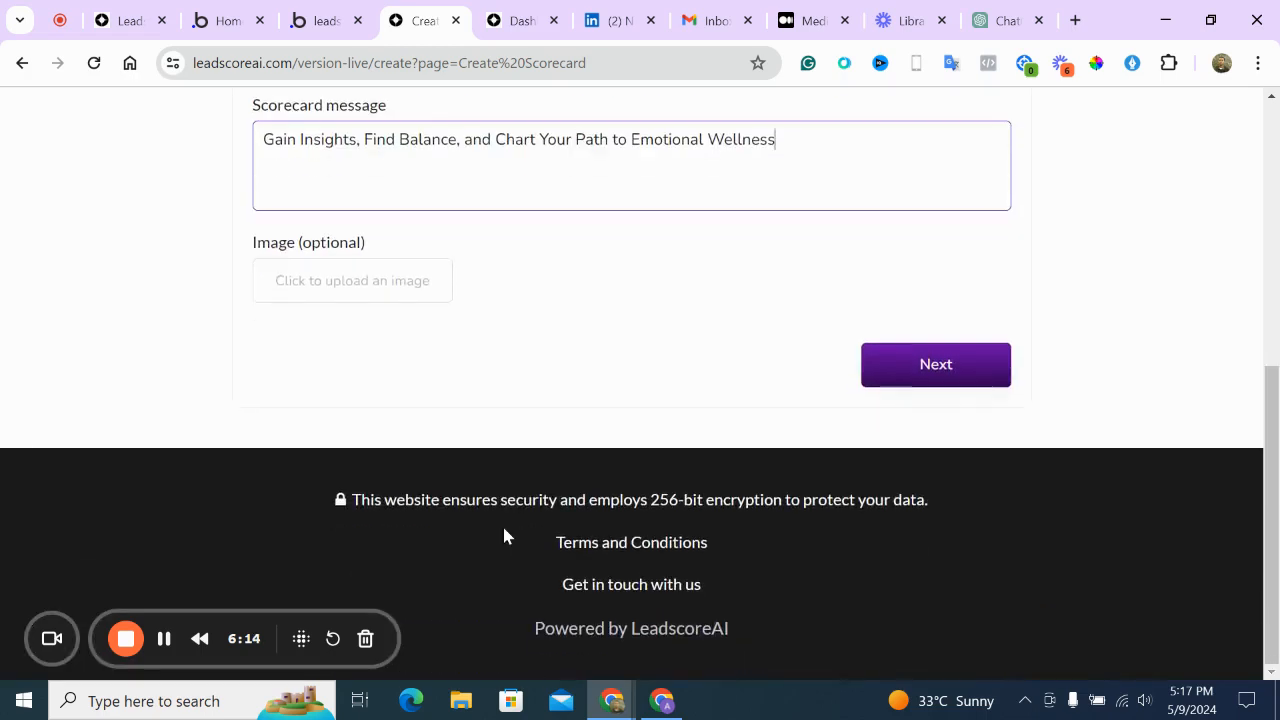
click(365, 289)
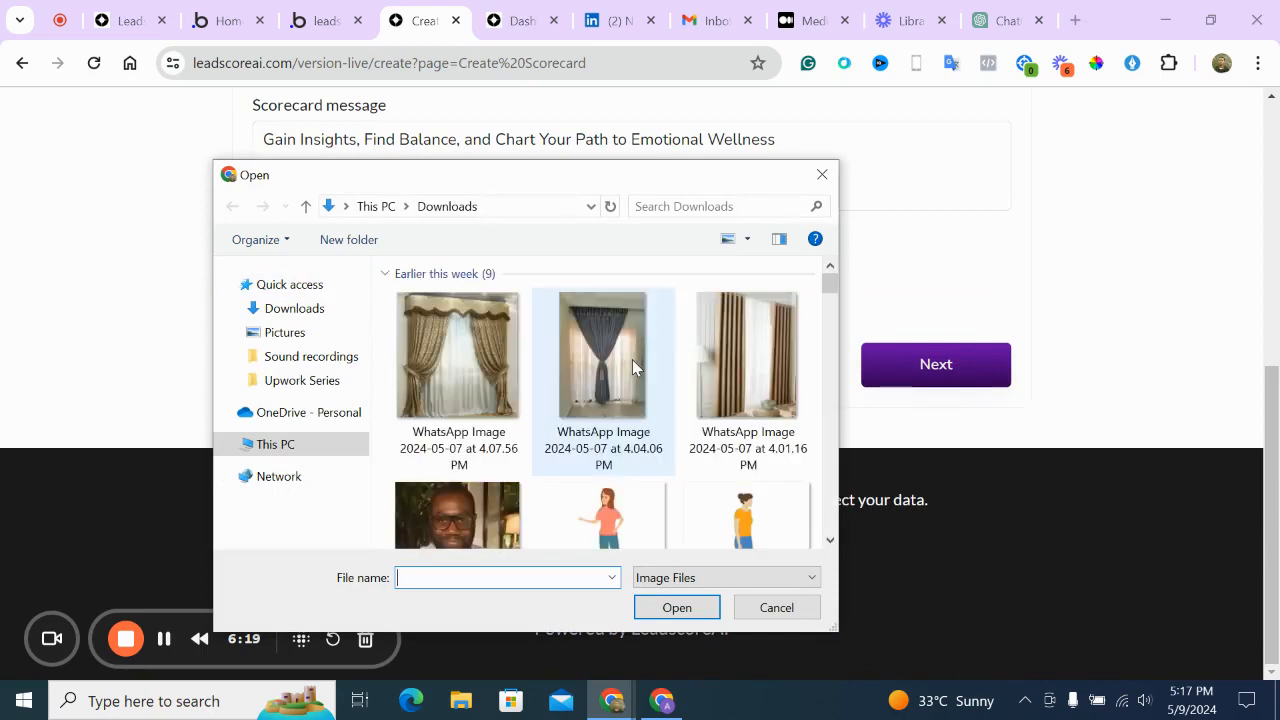
click(830, 540)
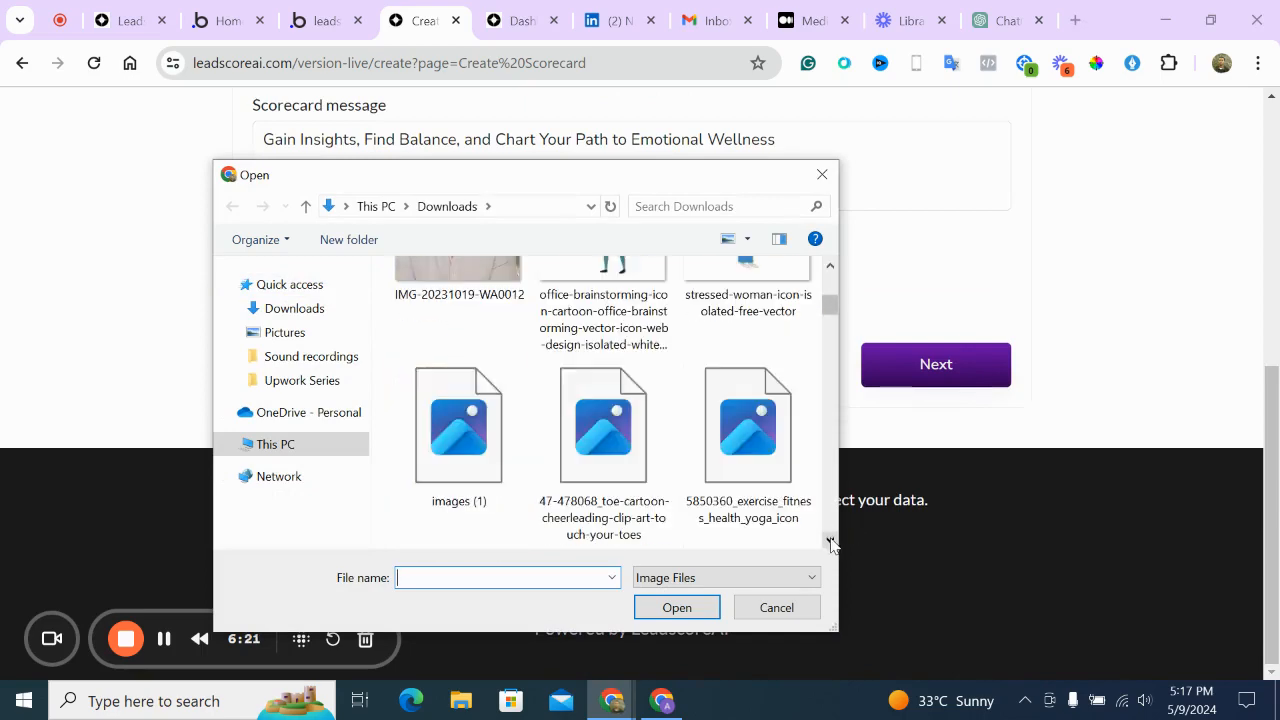
click(830, 541)
click(830, 541)
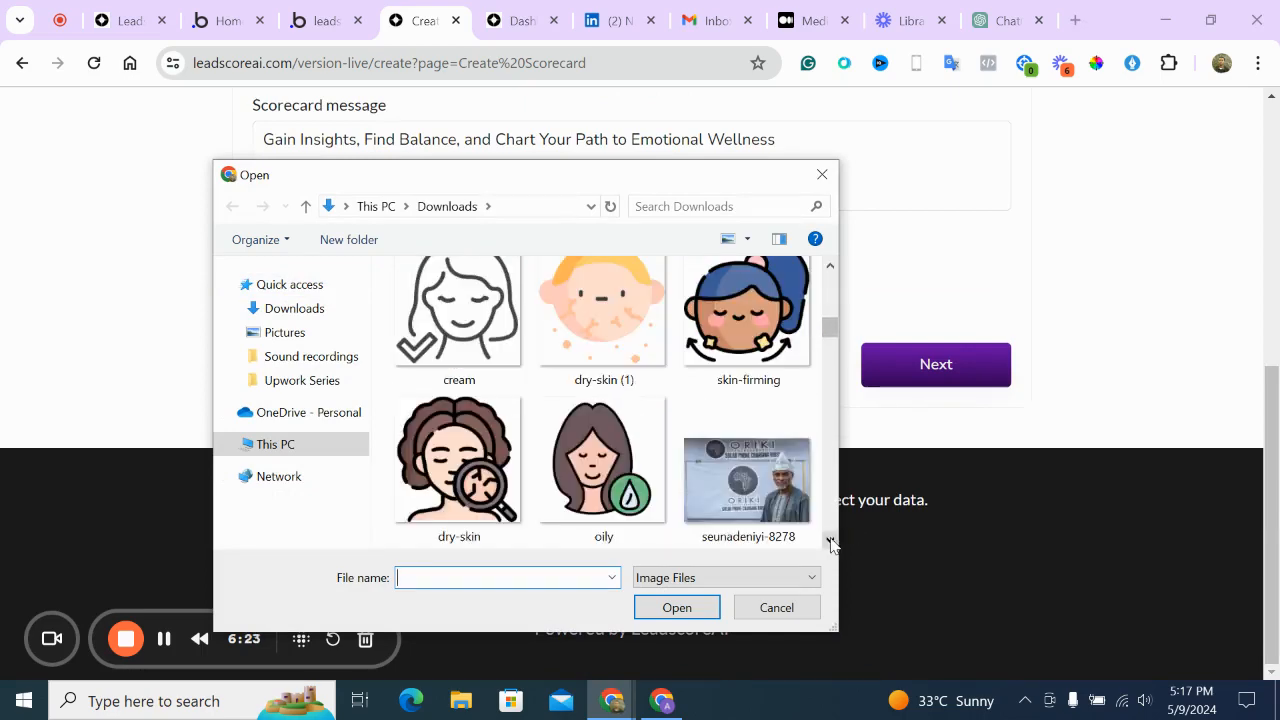
click(830, 541)
click(830, 541)
click(830, 541)
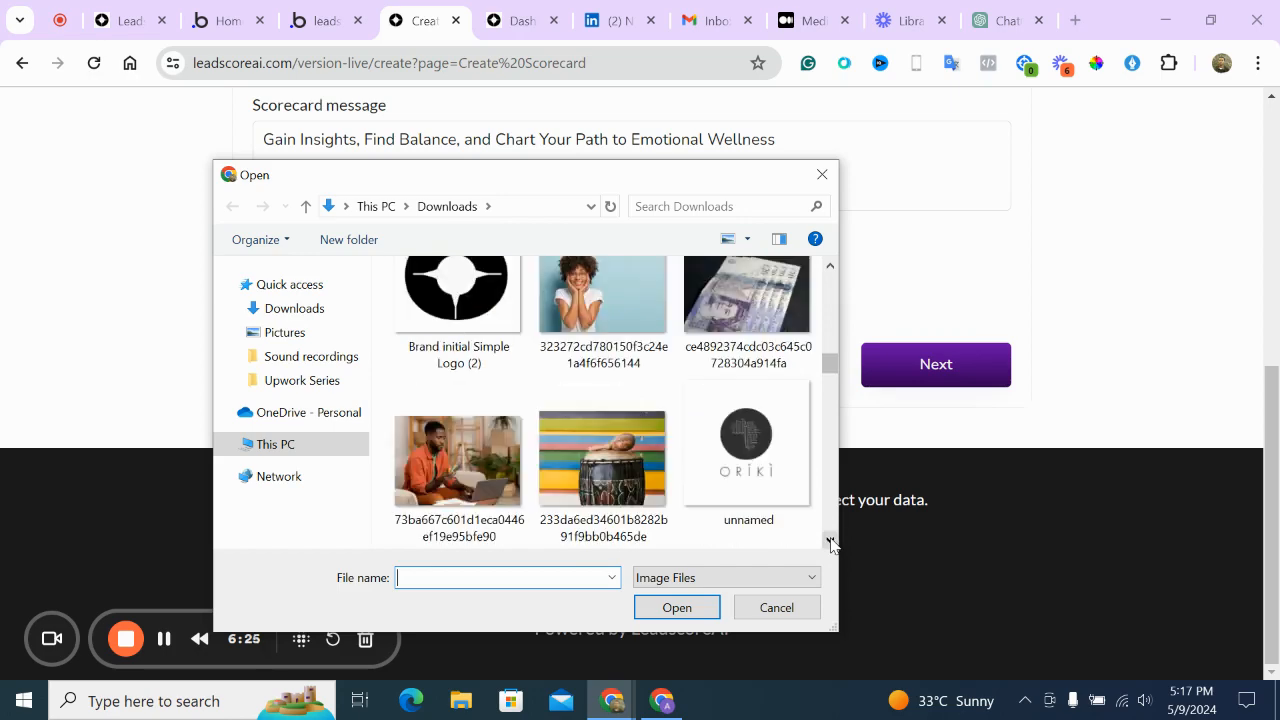
click(830, 541)
click(830, 541)
click(830, 541)
click(830, 541)
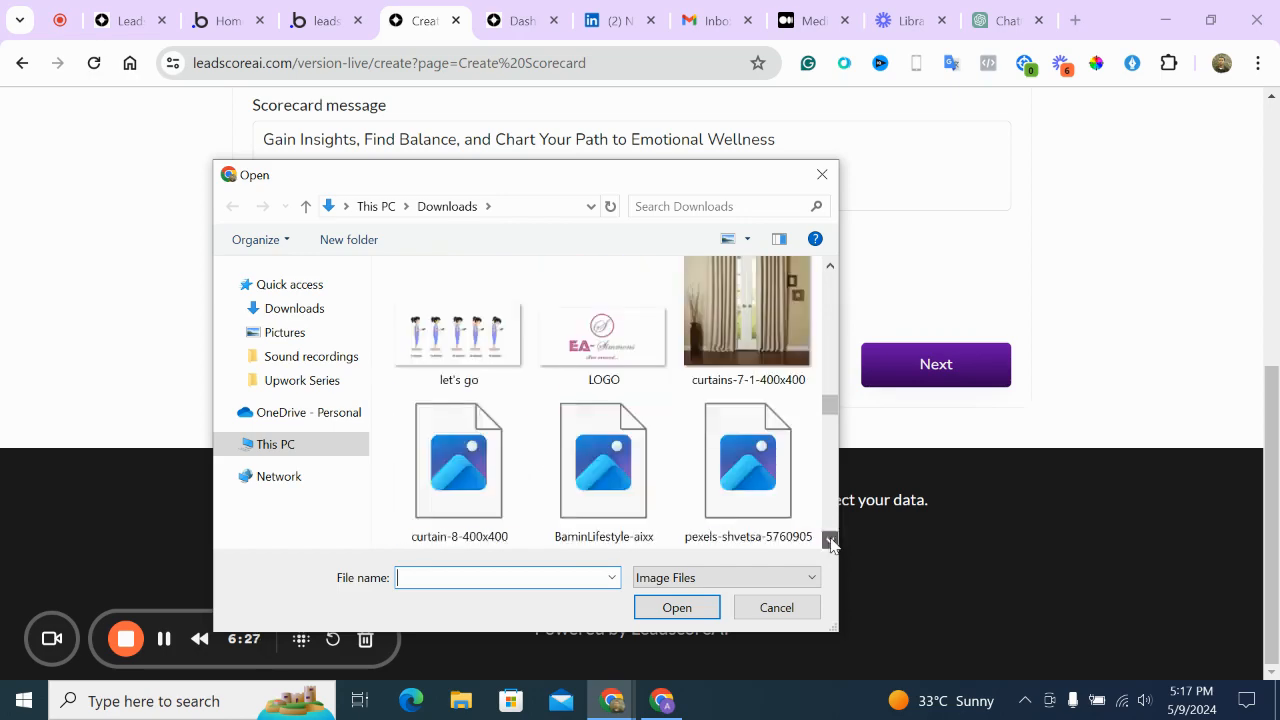
click(830, 541)
click(830, 541)
click(830, 541)
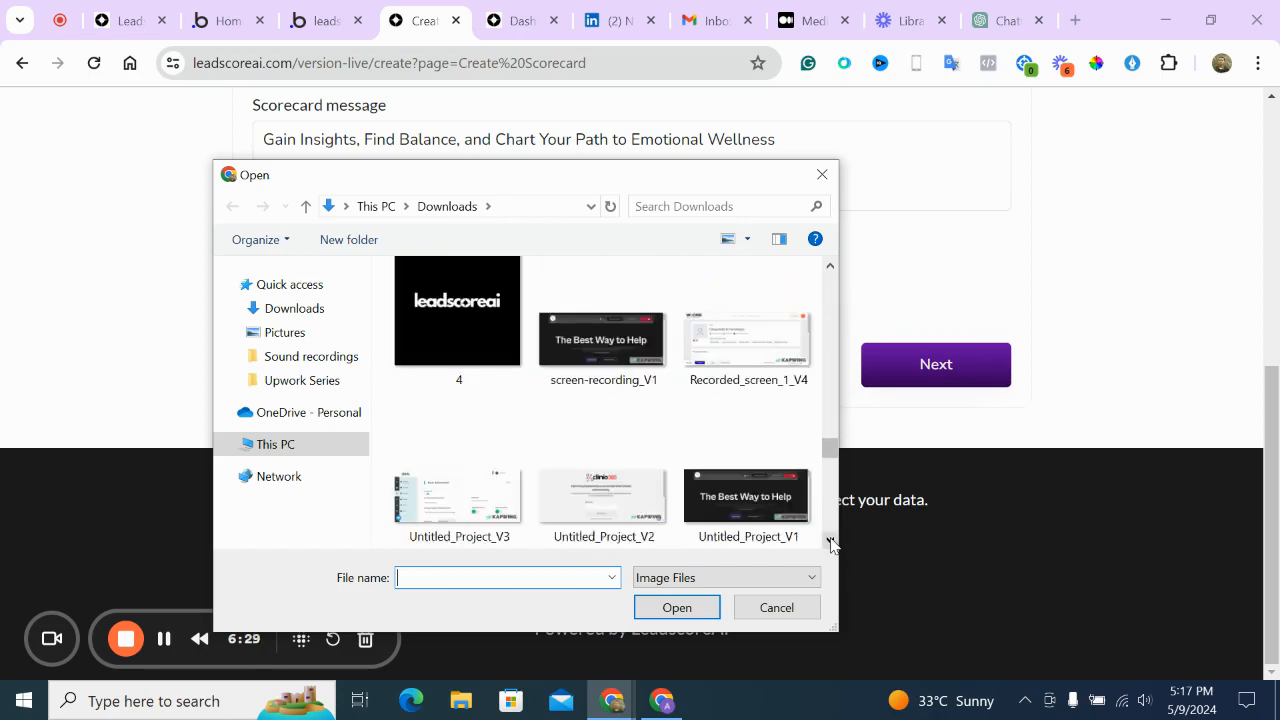
click(830, 541)
click(830, 541)
click(830, 541)
click(830, 541)
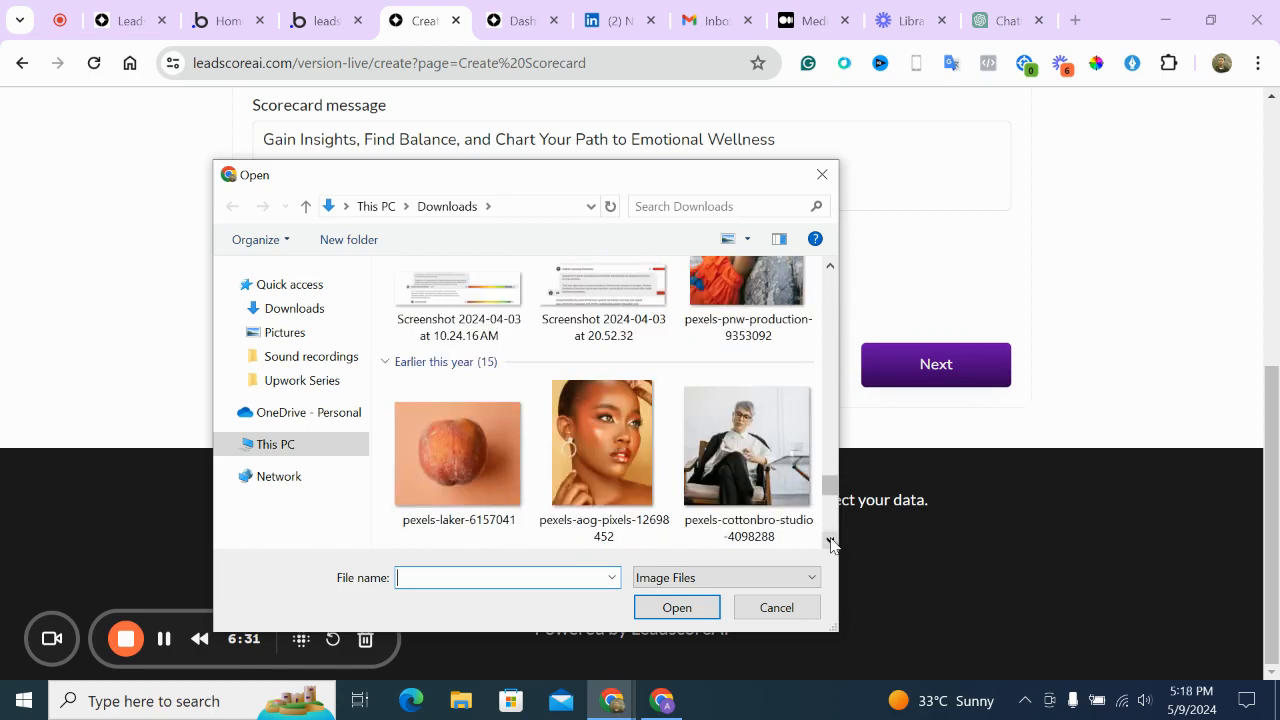
click(720, 277)
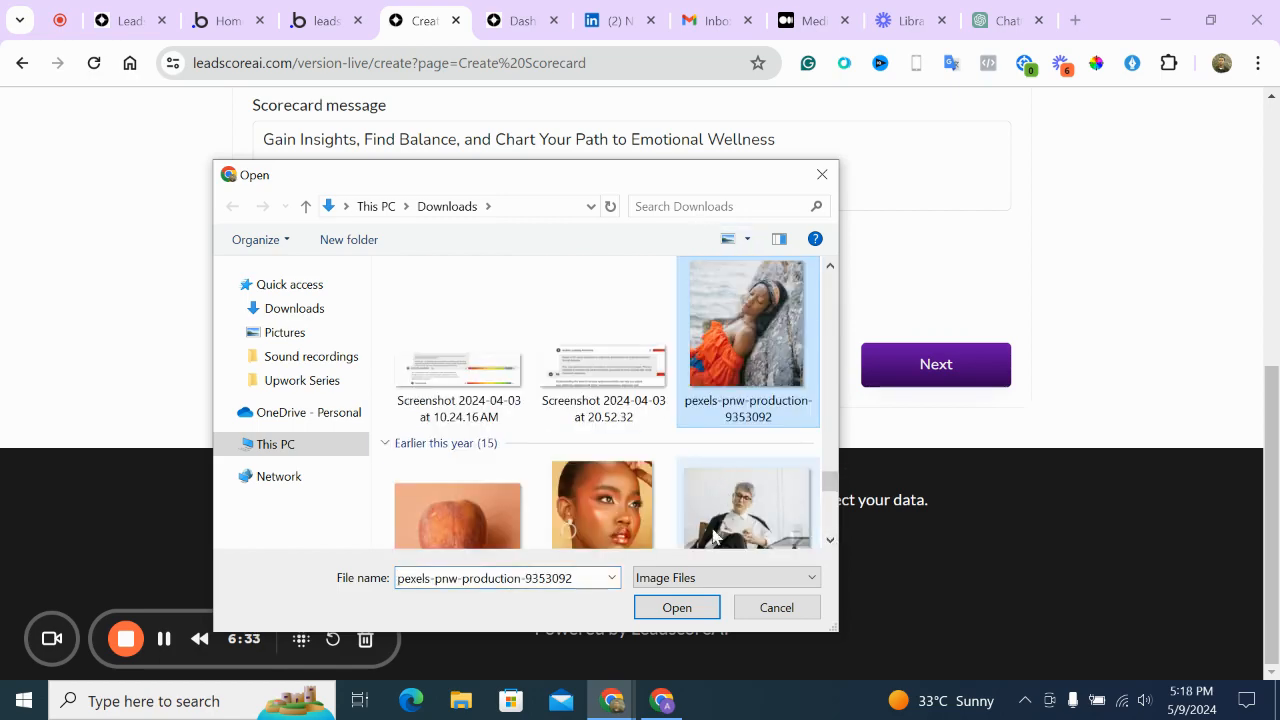
click(674, 607)
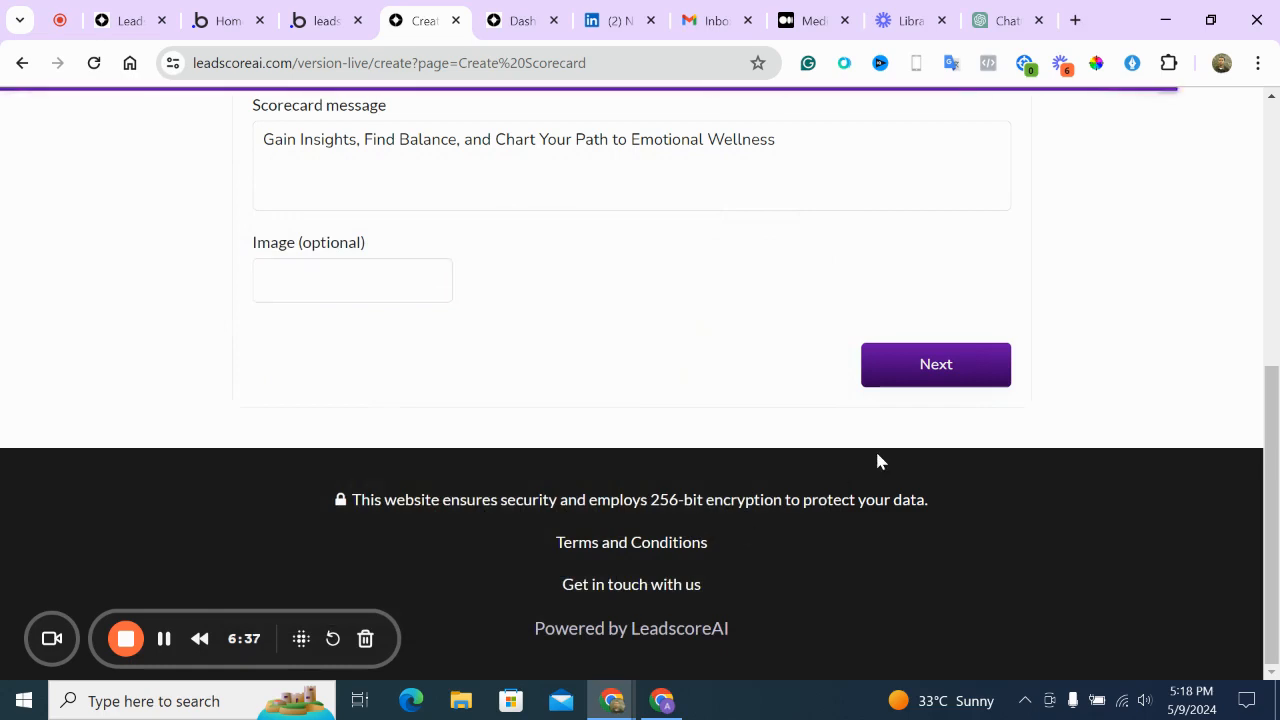
Advance to the next setup step and choose the Text to scorecard AI type
click(929, 372)
scroll(860, 323, up, 2)
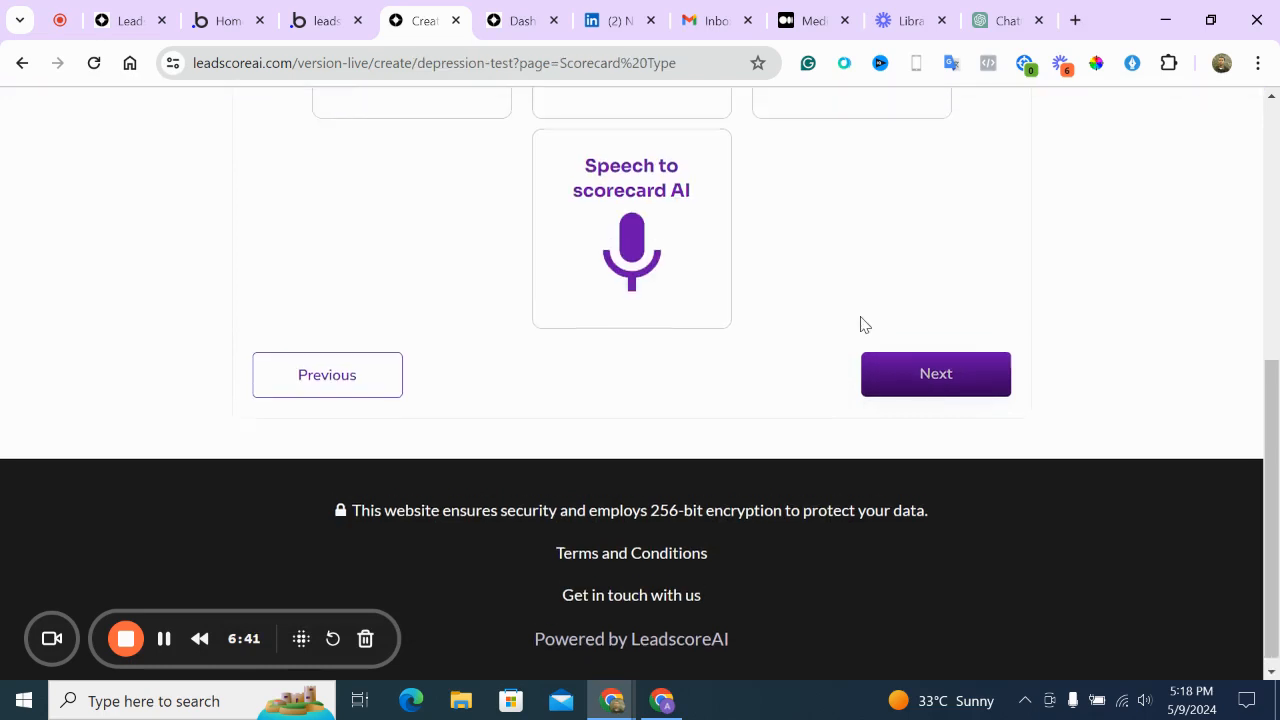
click(489, 251)
scroll(1008, 384, down, 2)
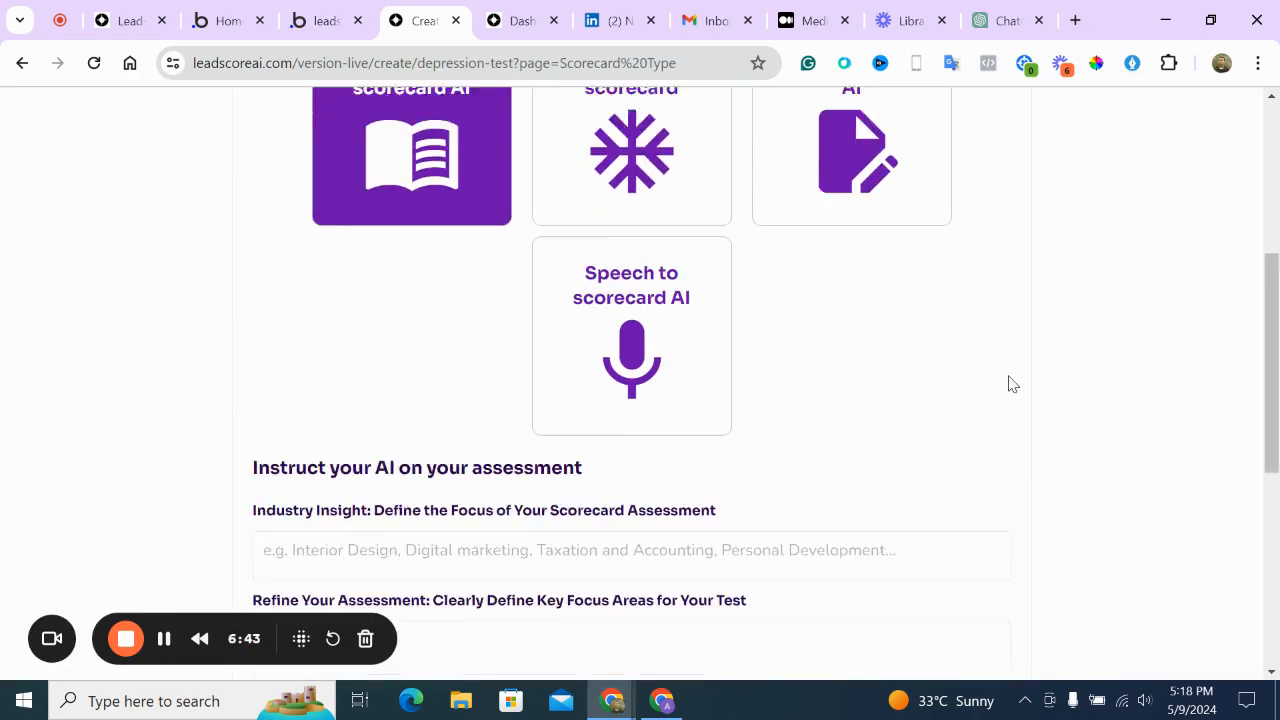
Set the Industry Insight focus to 'Depresson test'
click(903, 467)
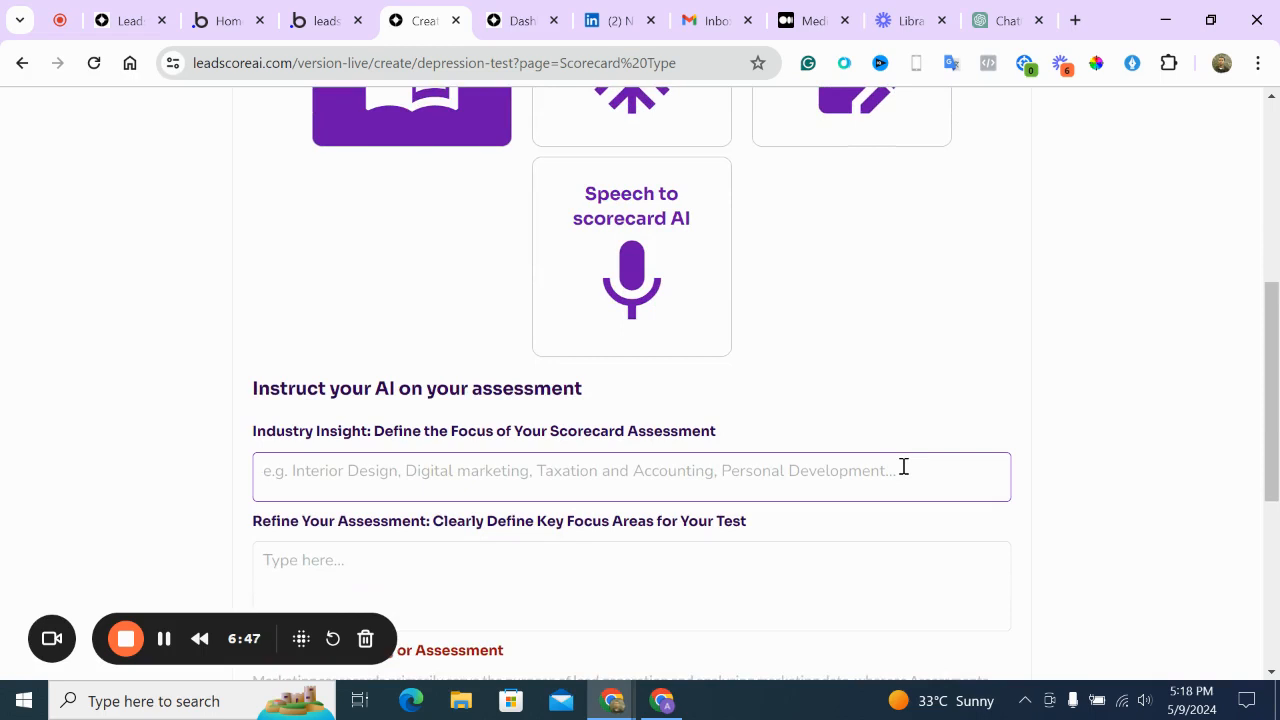
key(ctrl+v)
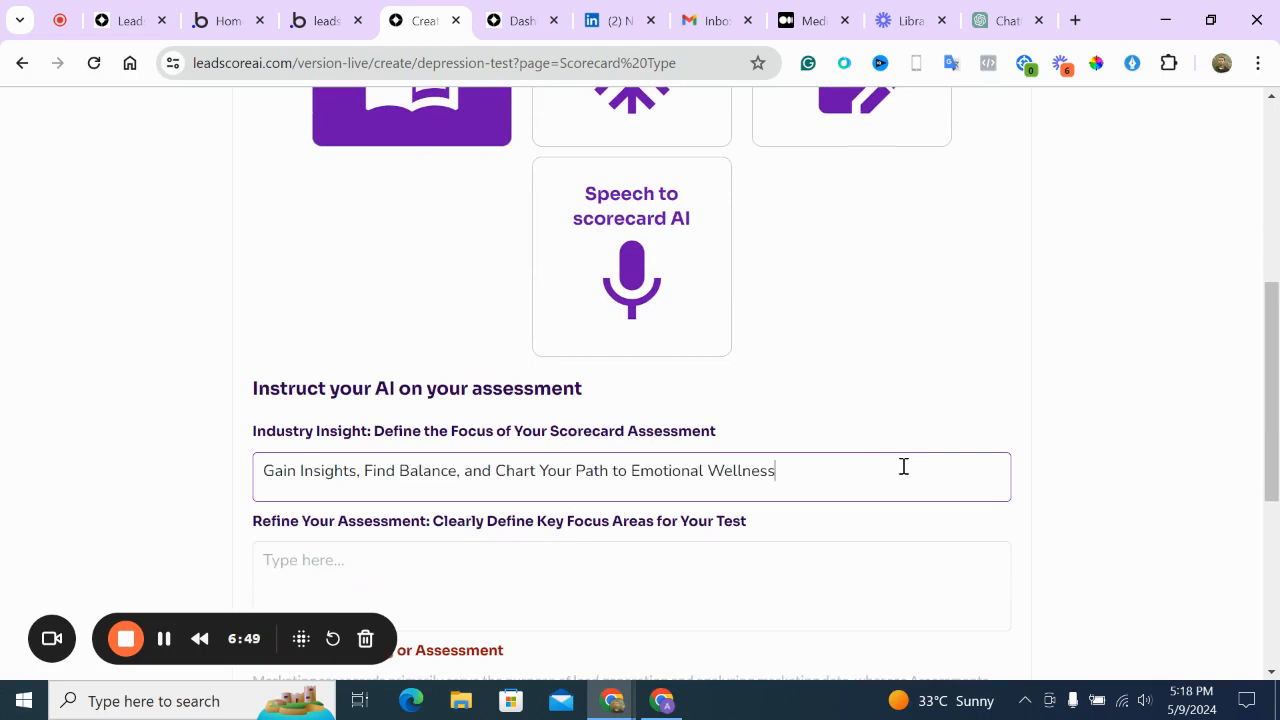
key(ctrl+a)
key(BackSpace)
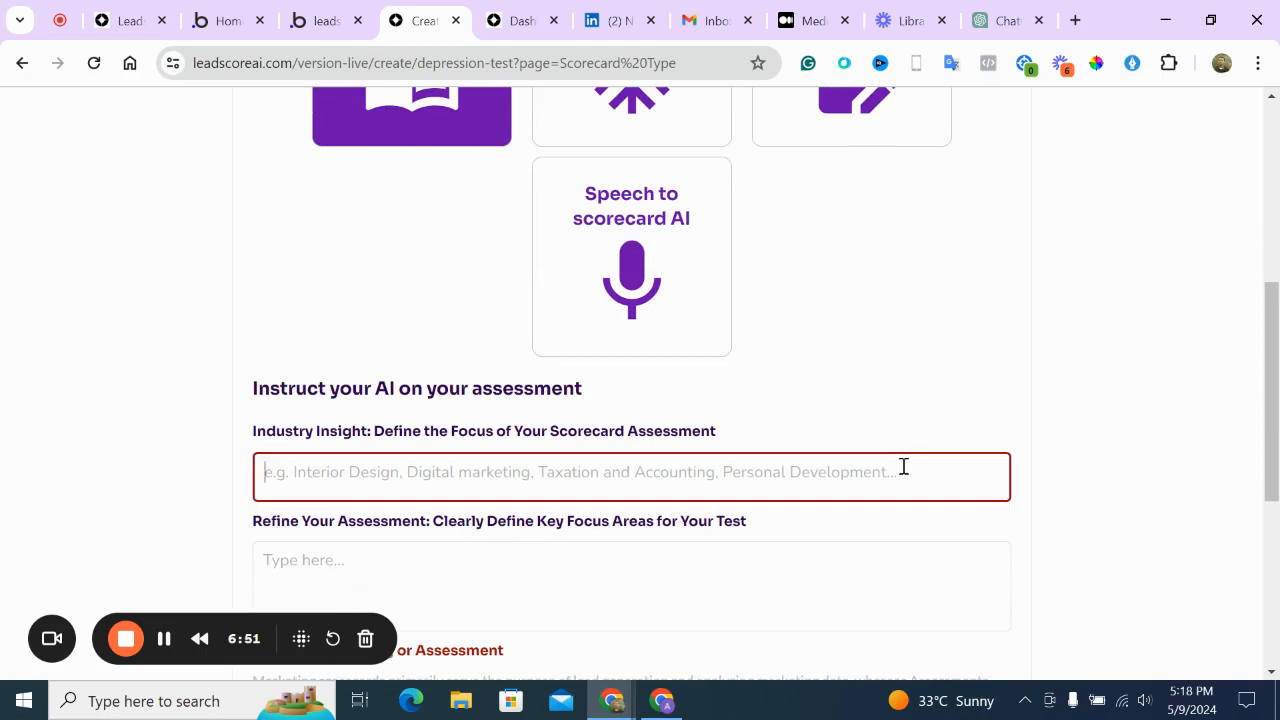
text(Depre)
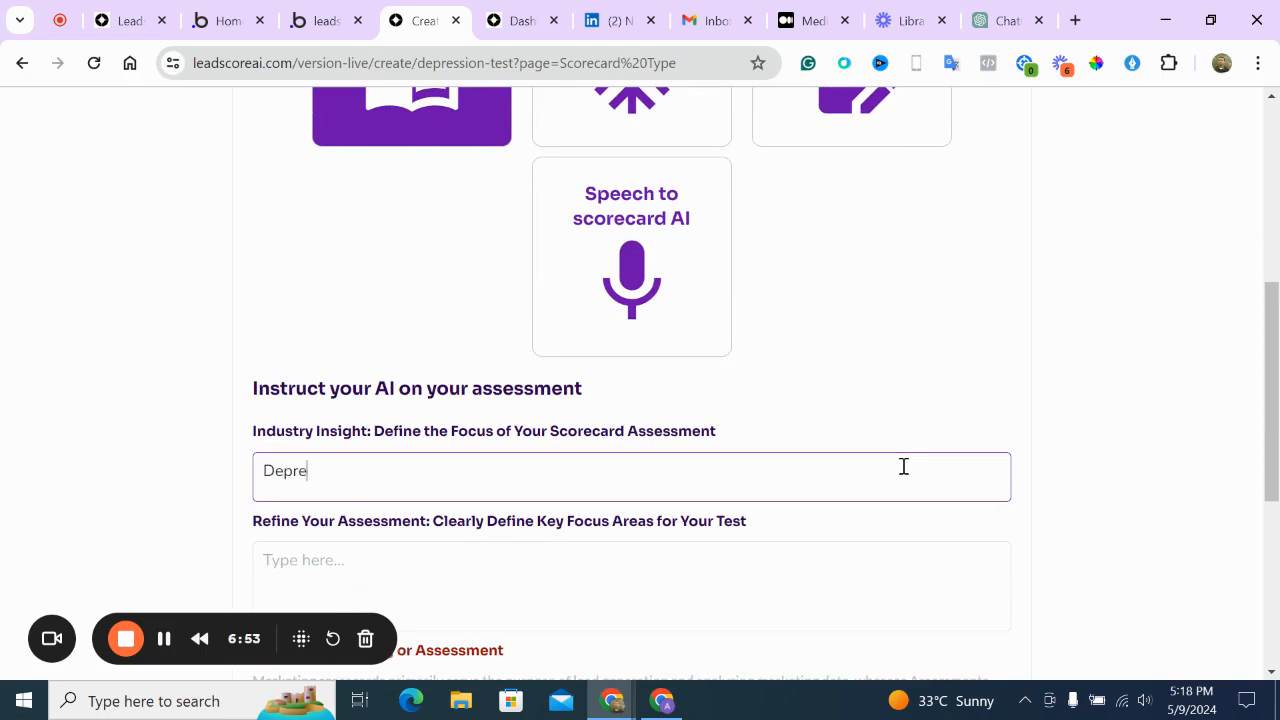
text(sson test)
key(Tab)
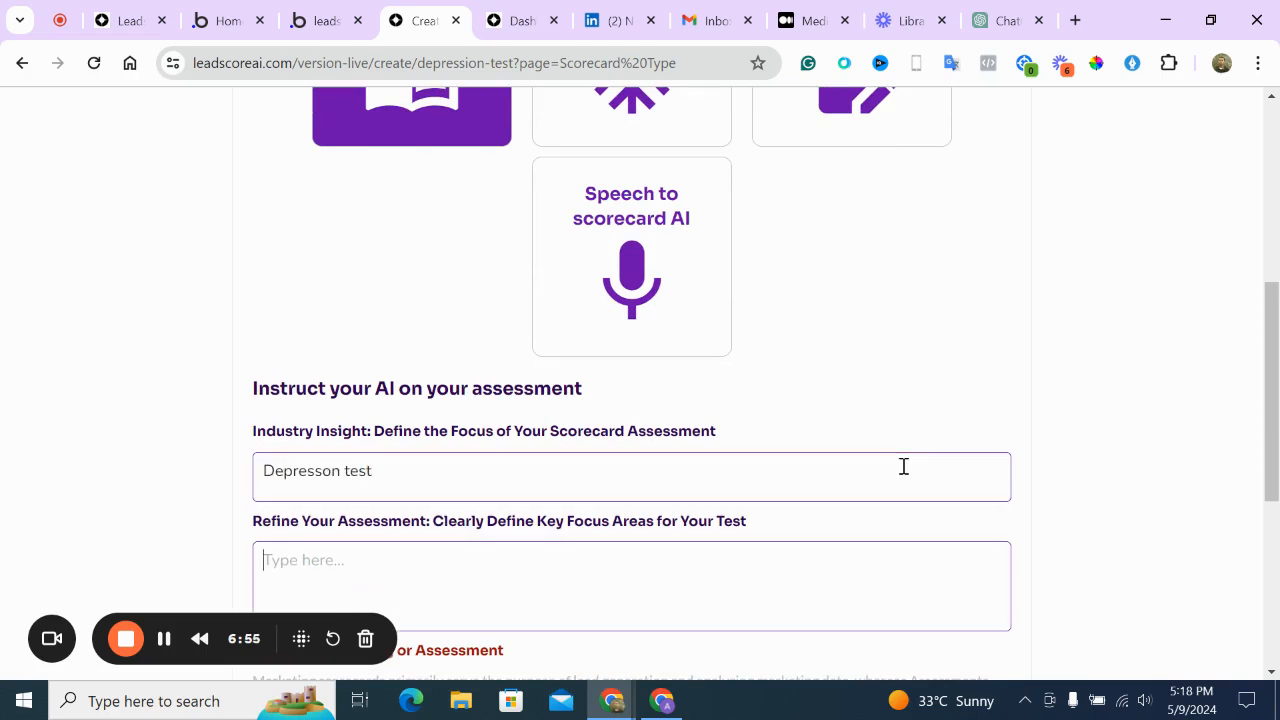
Copy the phrase 'Evaluate Your Mental Health' from the ChatGPT conversation
click(995, 18)
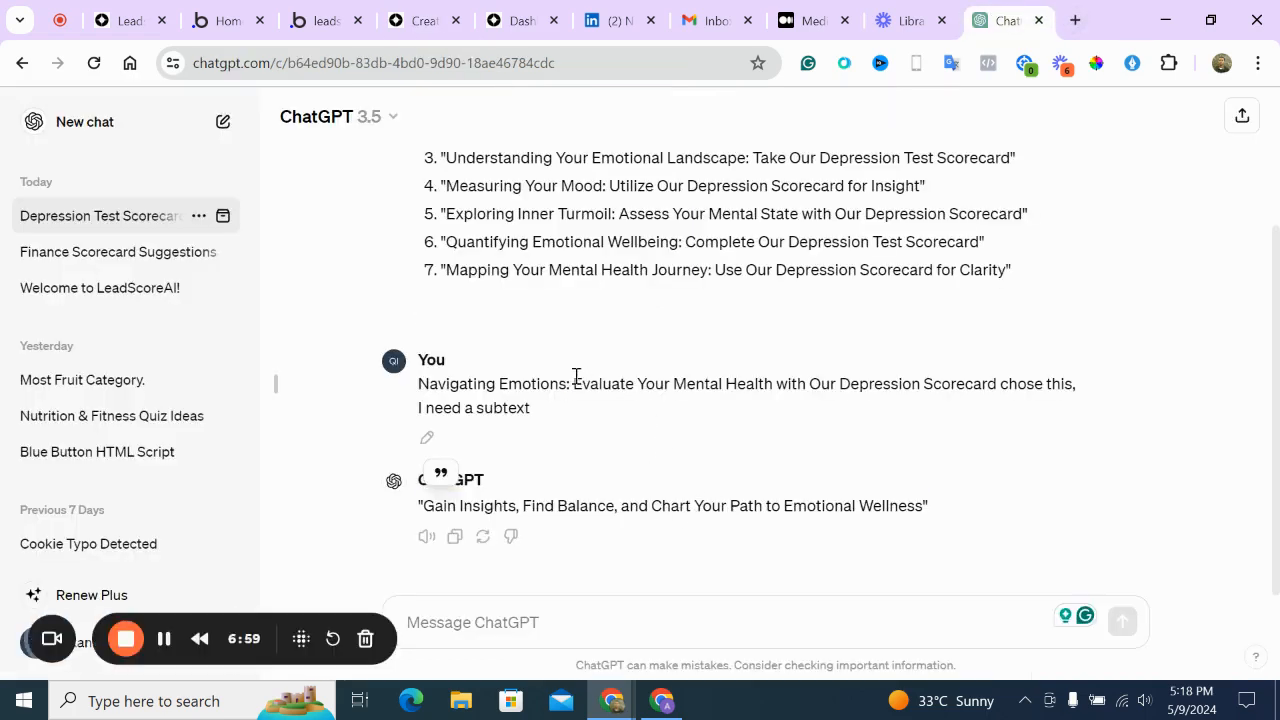
drag(573, 383, 773, 383)
key(ctrl+c)
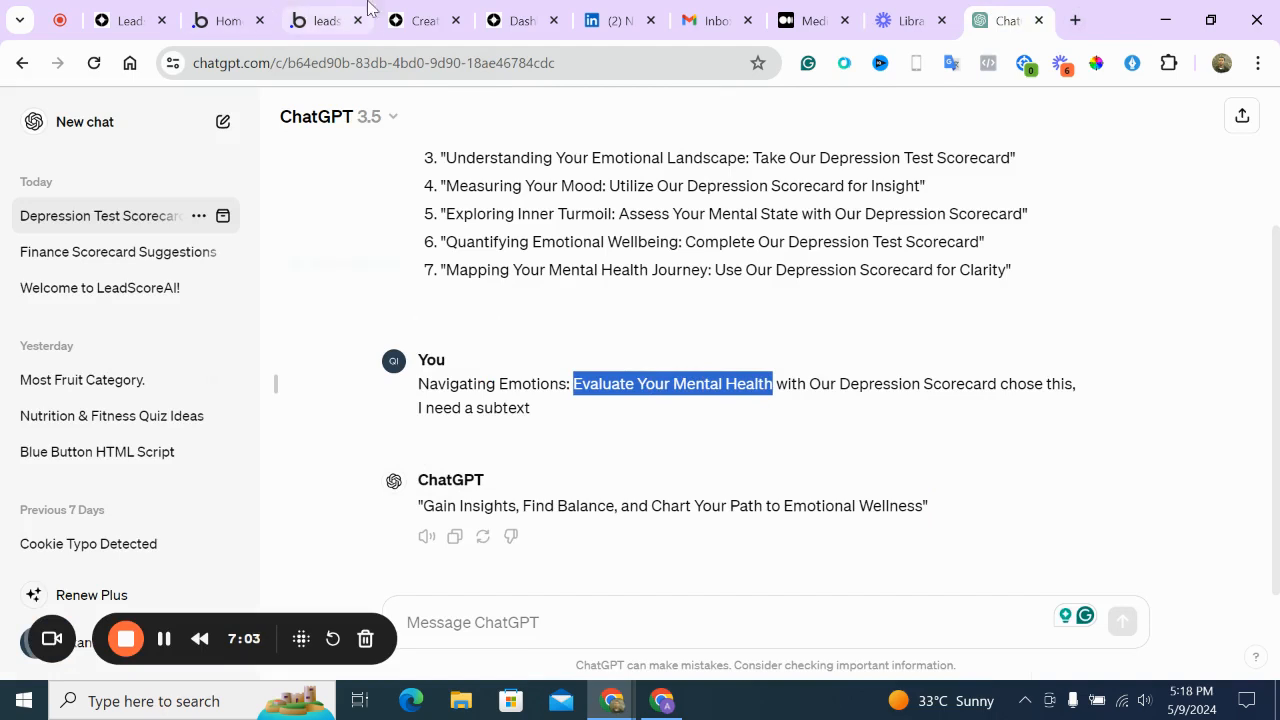
click(420, 20)
List Evaluate Your Mental Health, Depression scorecard and Emotional wellbeing as key focus areas
key(ctrl+v)
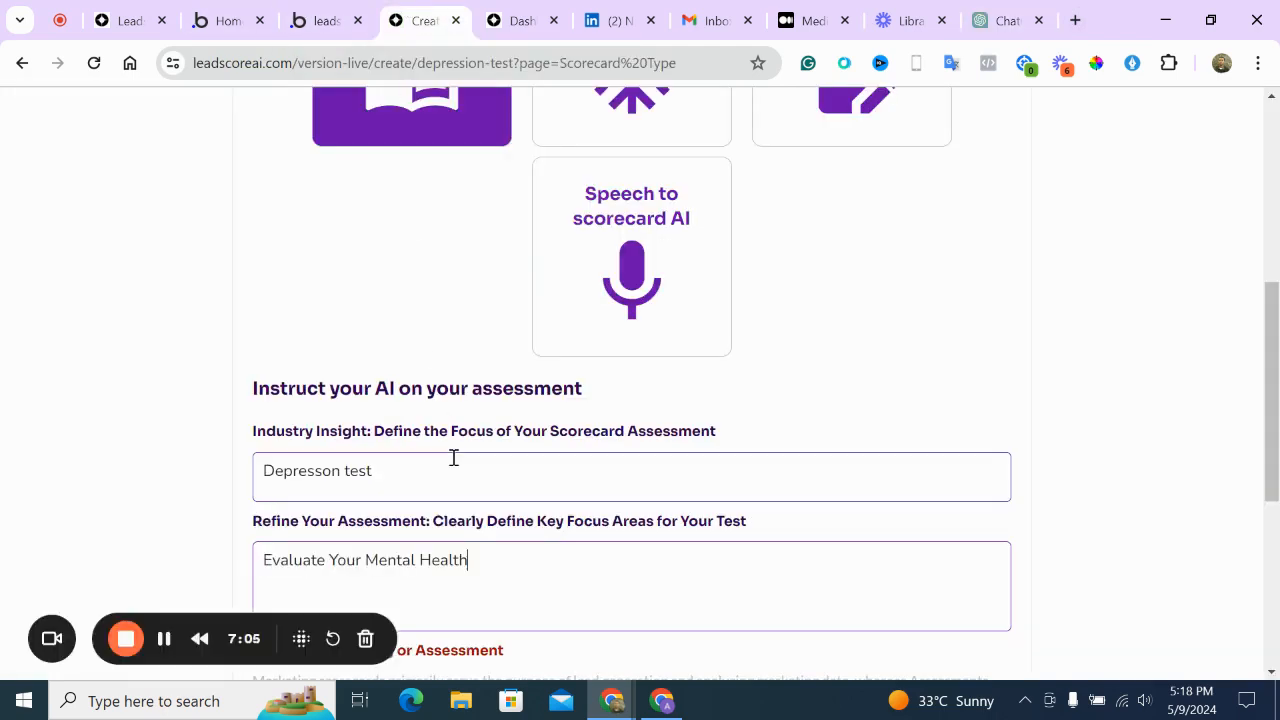
key(Return)
text(Depression scorecard)
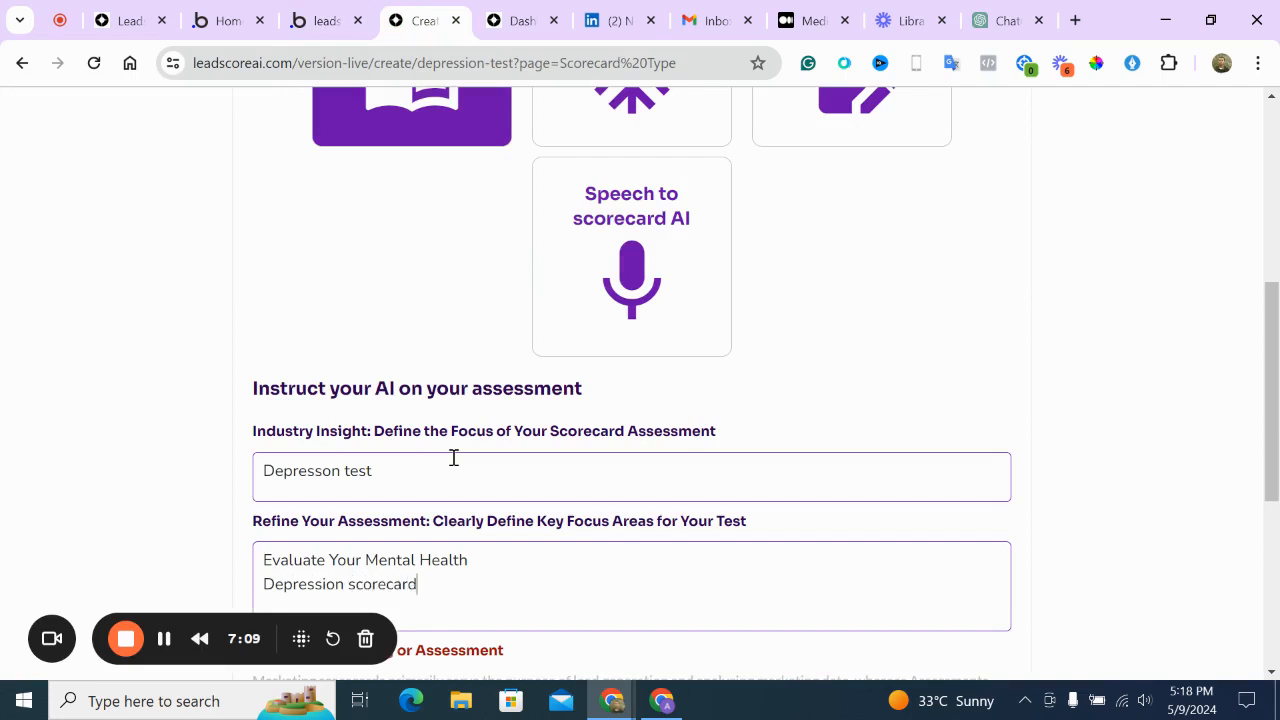
key(Return)
text(Emot)
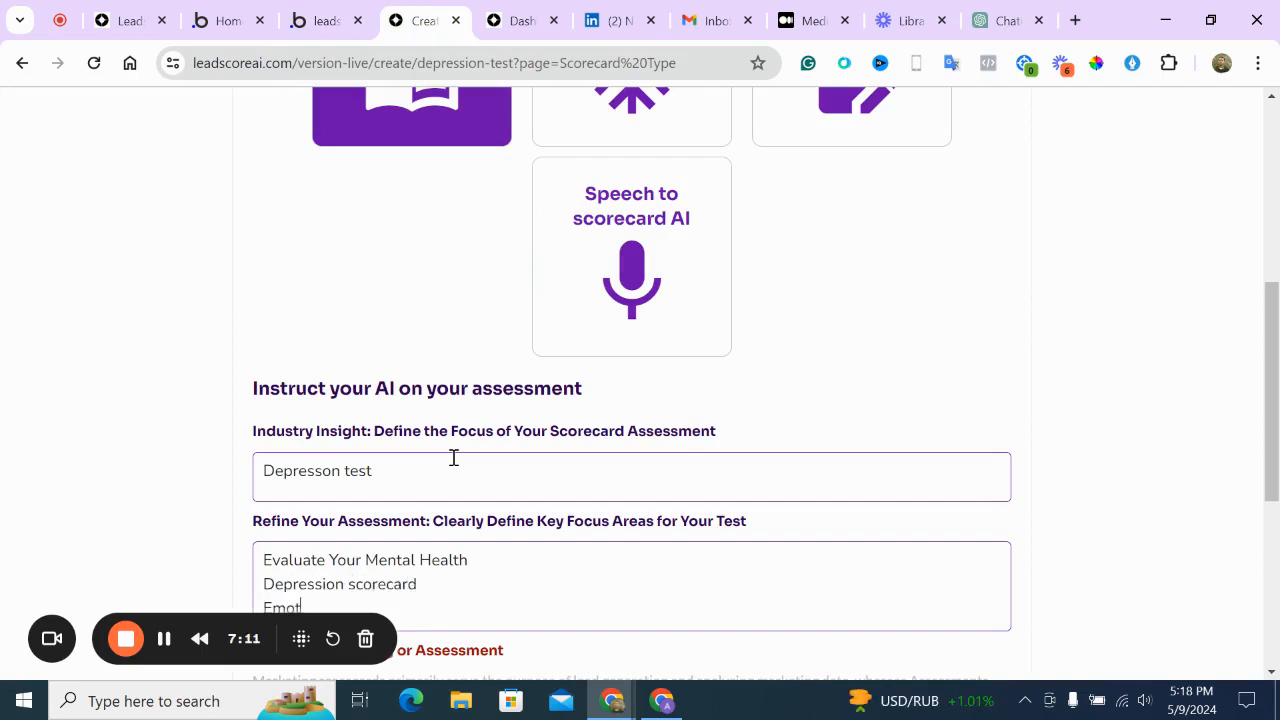
text(ional wellbeing)
Set the assessment purpose to Marketing
scroll(453, 457, down, 5)
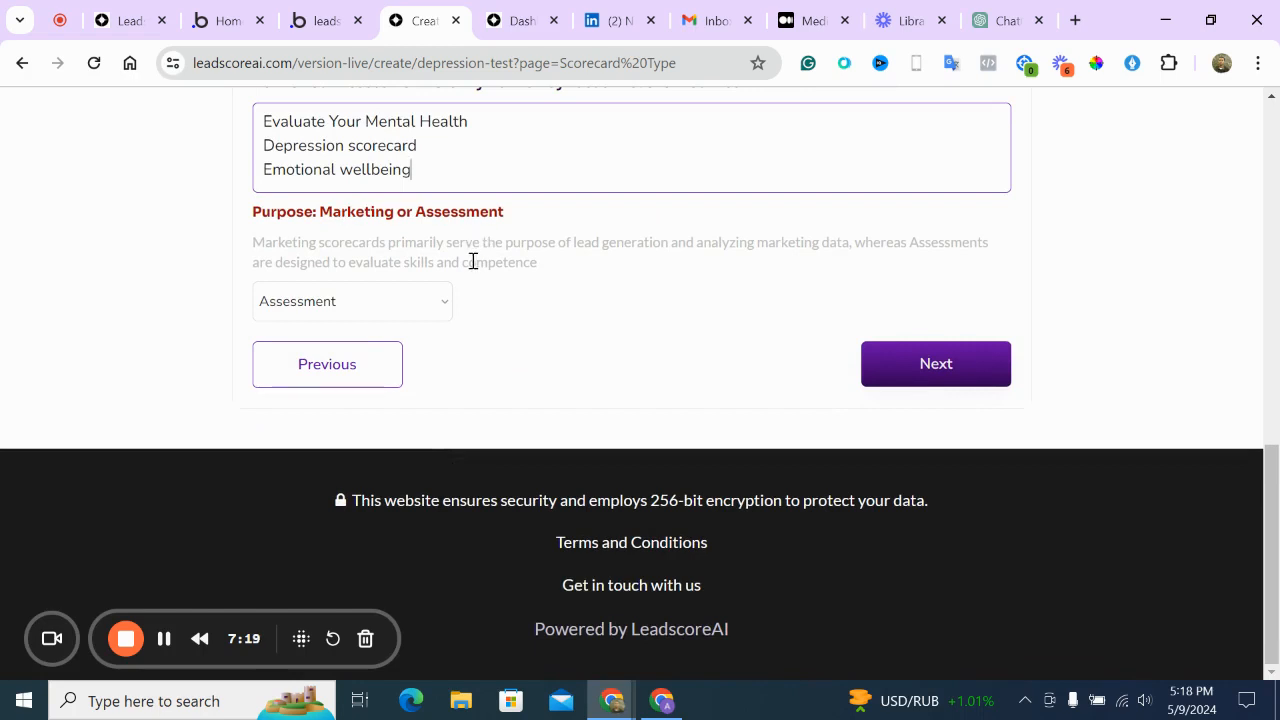
click(432, 300)
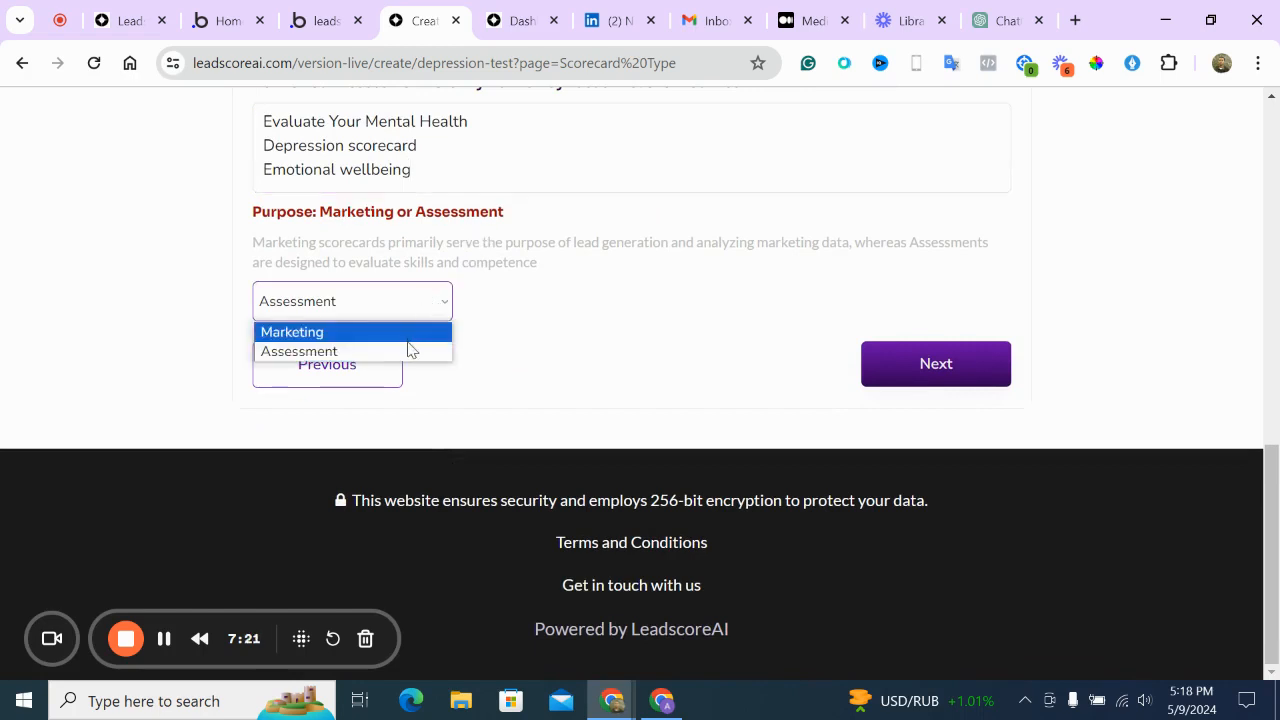
key(Return)
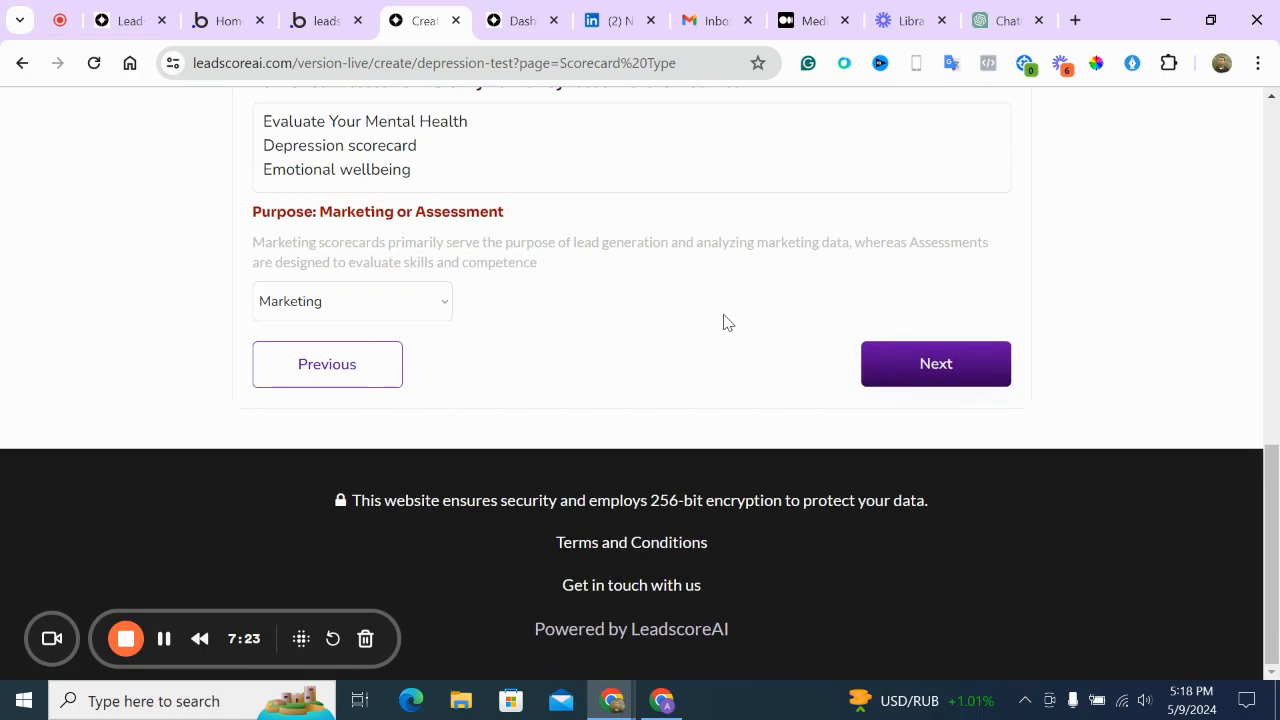
Advance to the Question Length step showing the 'Define your Quiz Result Type' cards
click(875, 362)
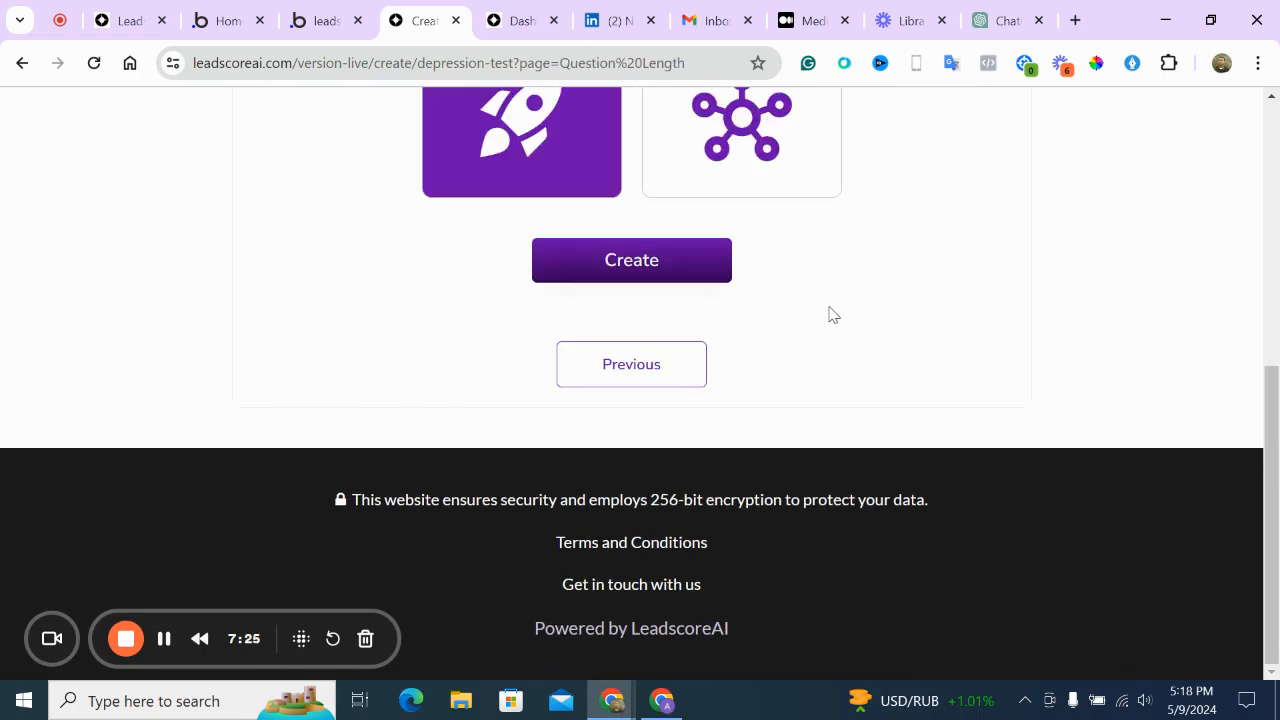
scroll(830, 314, up, 3)
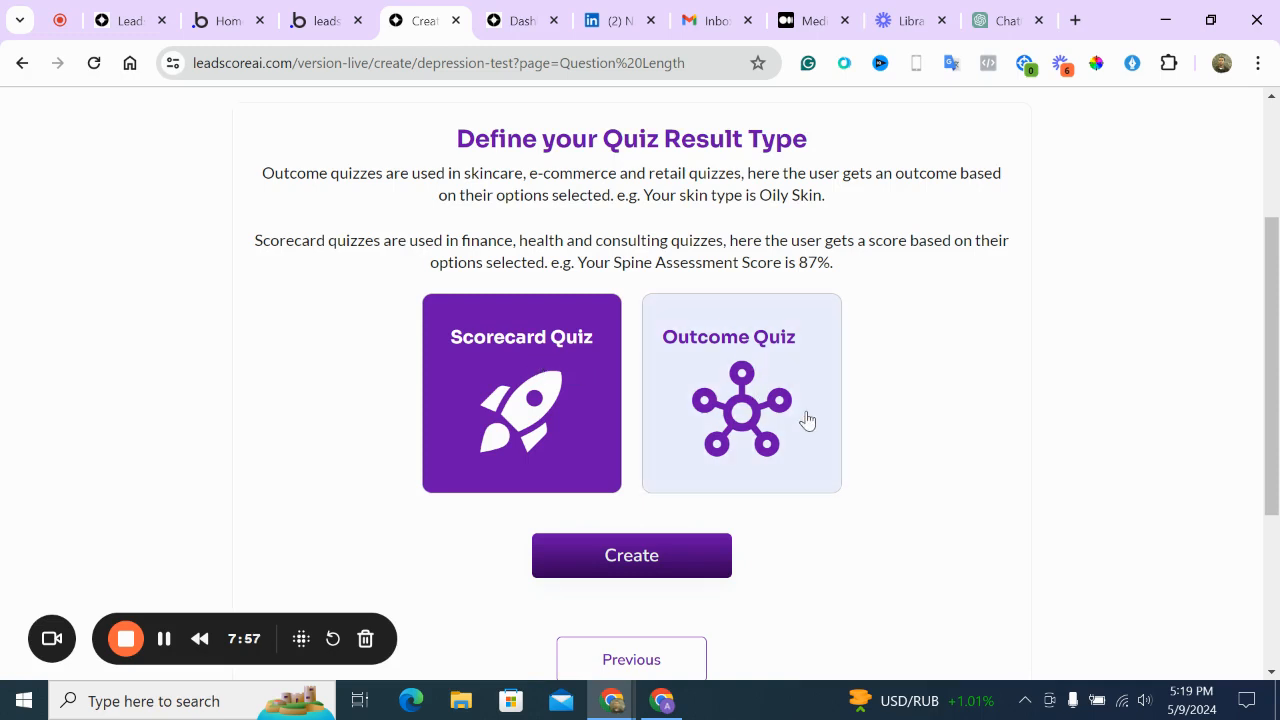
Create the Scorecard Quiz and review the generated depression screening questions
click(697, 557)
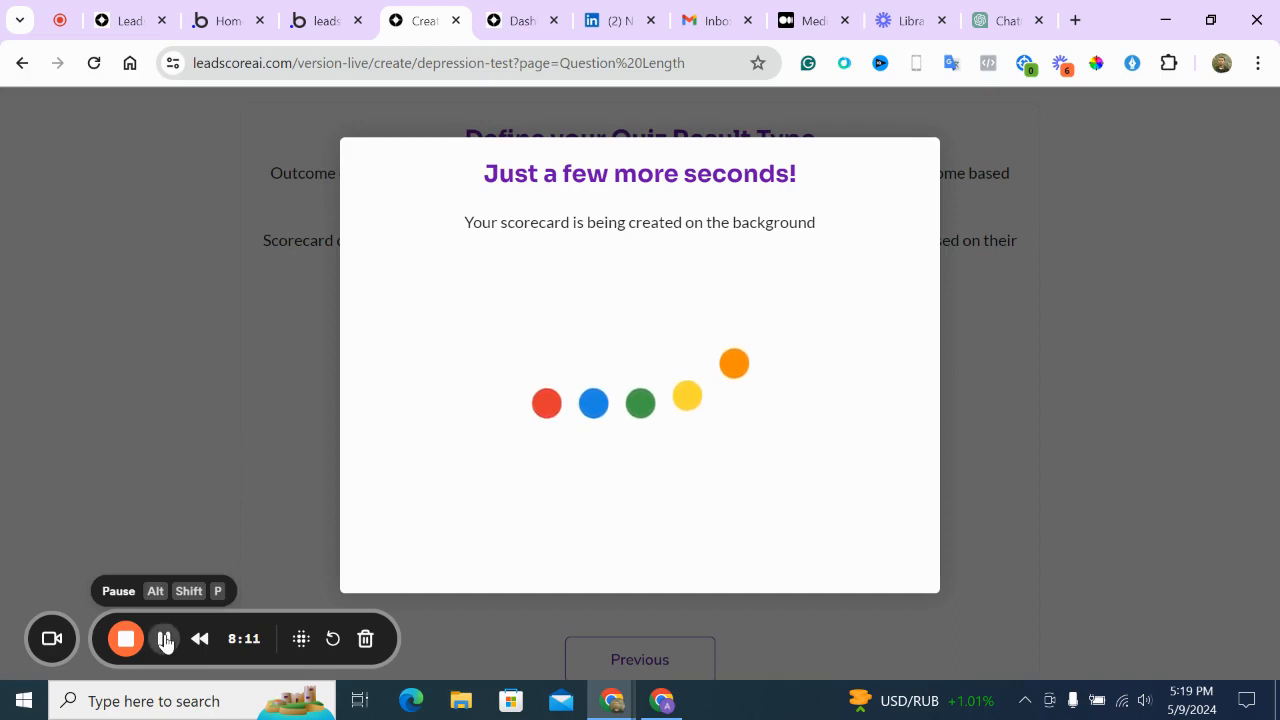
scroll(430, 456, down, 2)
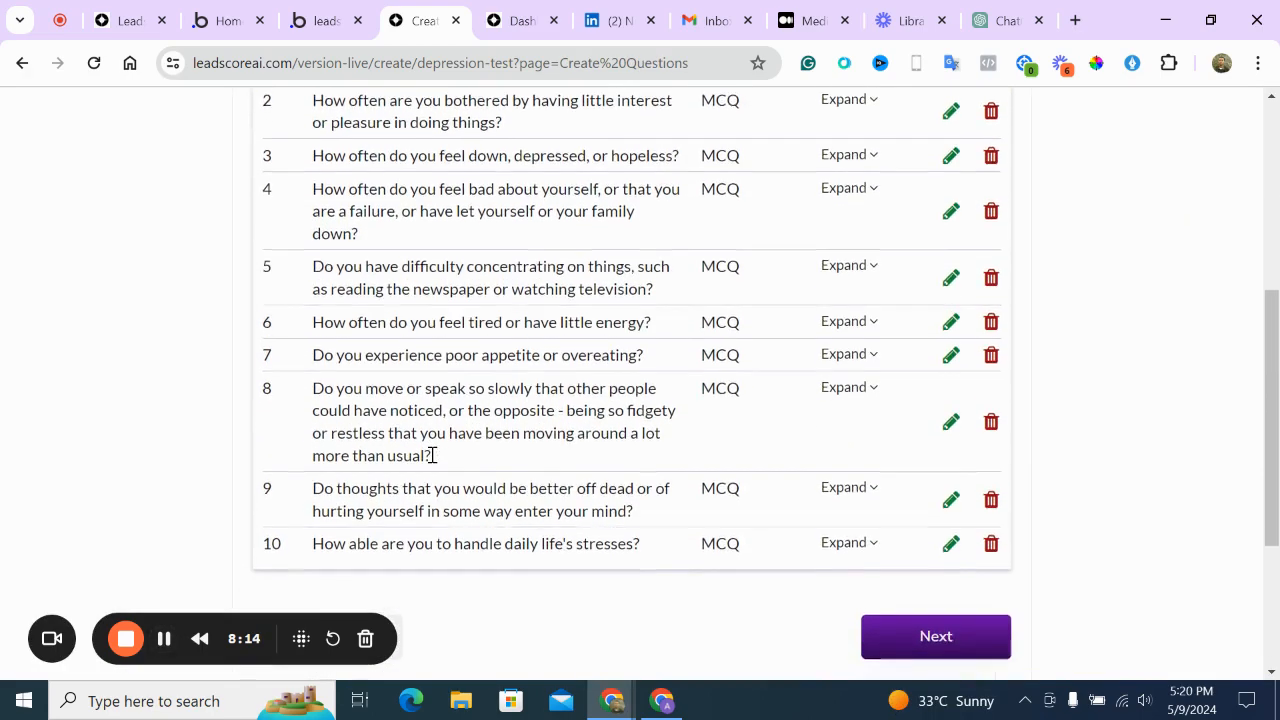
scroll(432, 456, down, 1)
scroll(432, 456, up, 4)
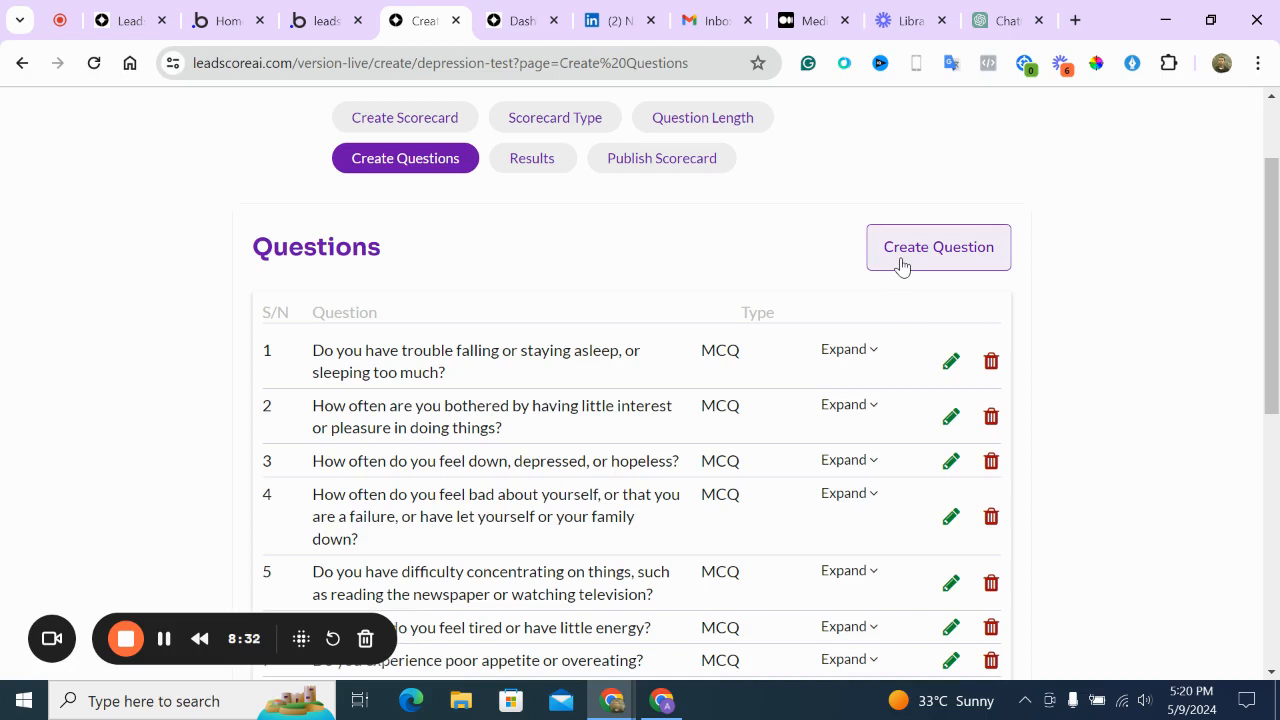
Open question 1's answer options for editing
click(949, 368)
scroll(823, 457, down, 2)
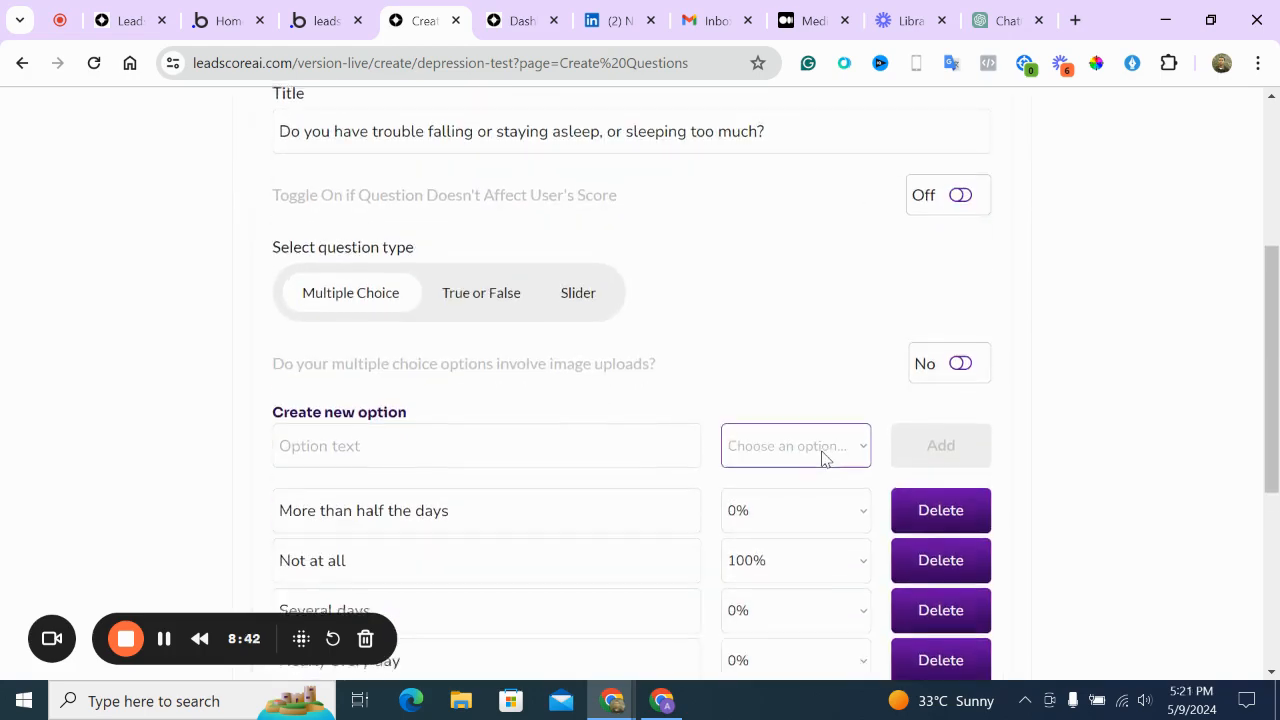
scroll(800, 455, up, 4)
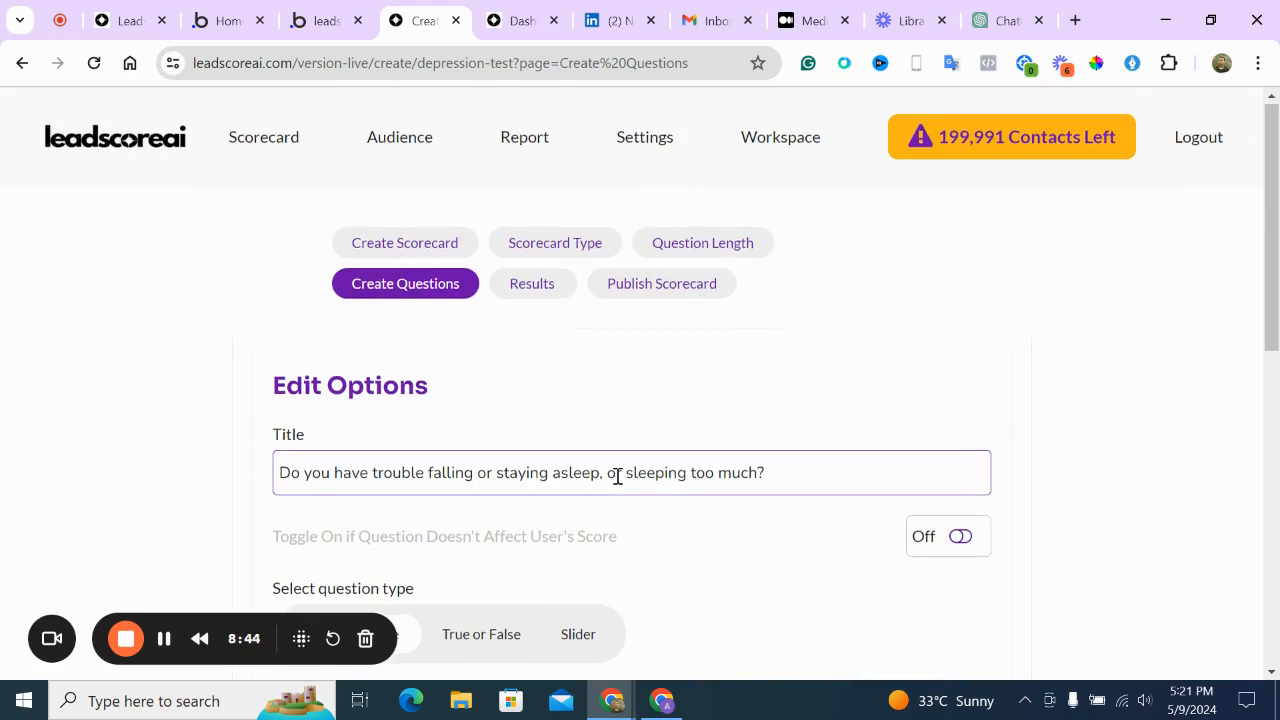
scroll(615, 476, down, 1)
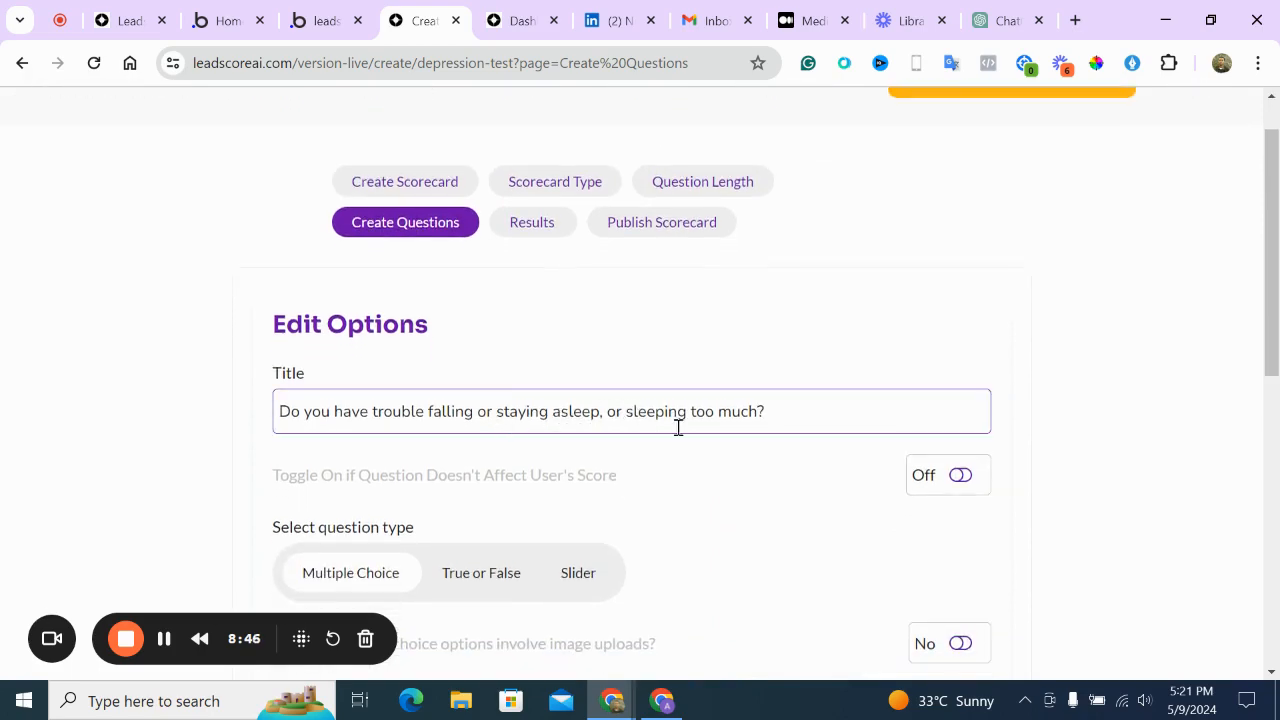
scroll(678, 430, down, 5)
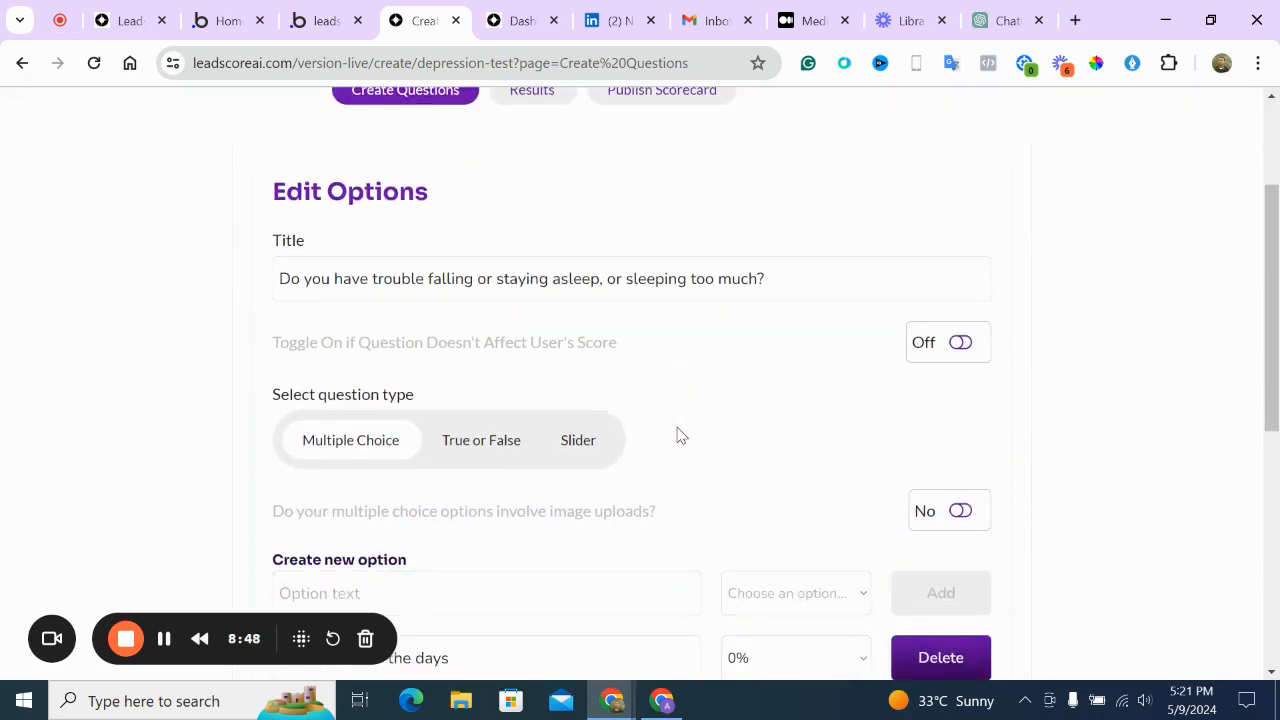
scroll(677, 434, down, 2)
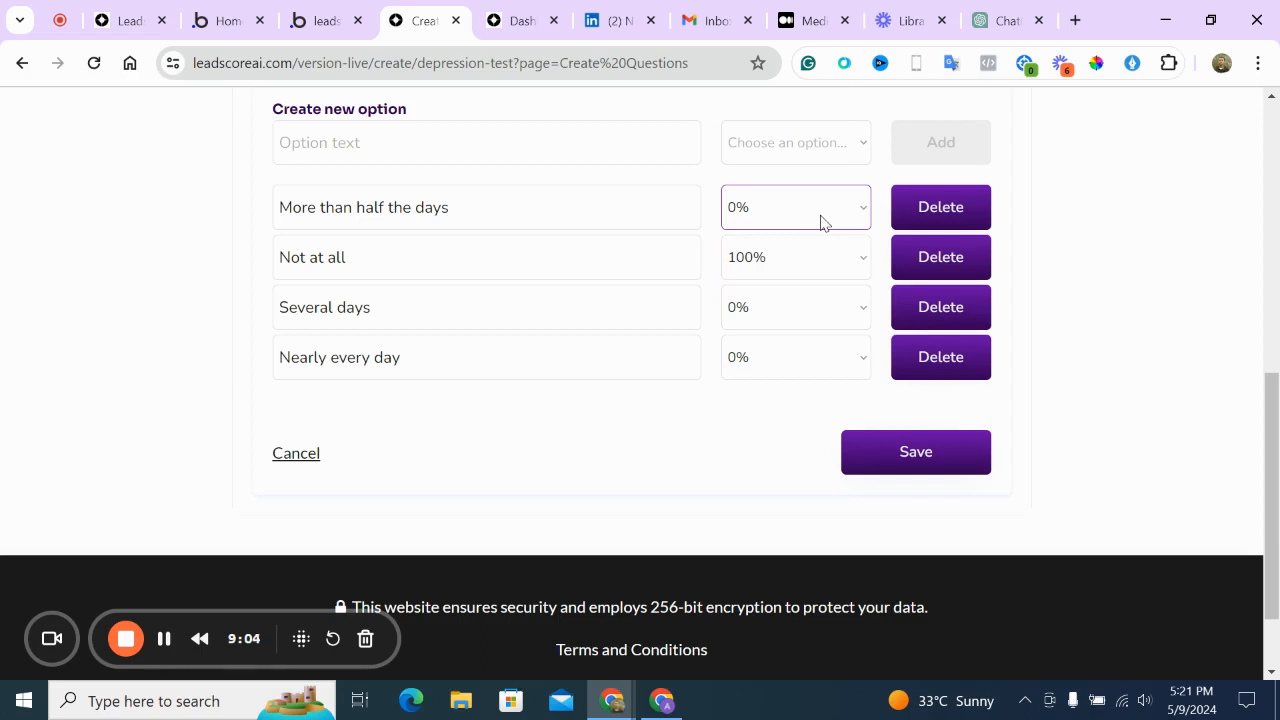
click(557, 194)
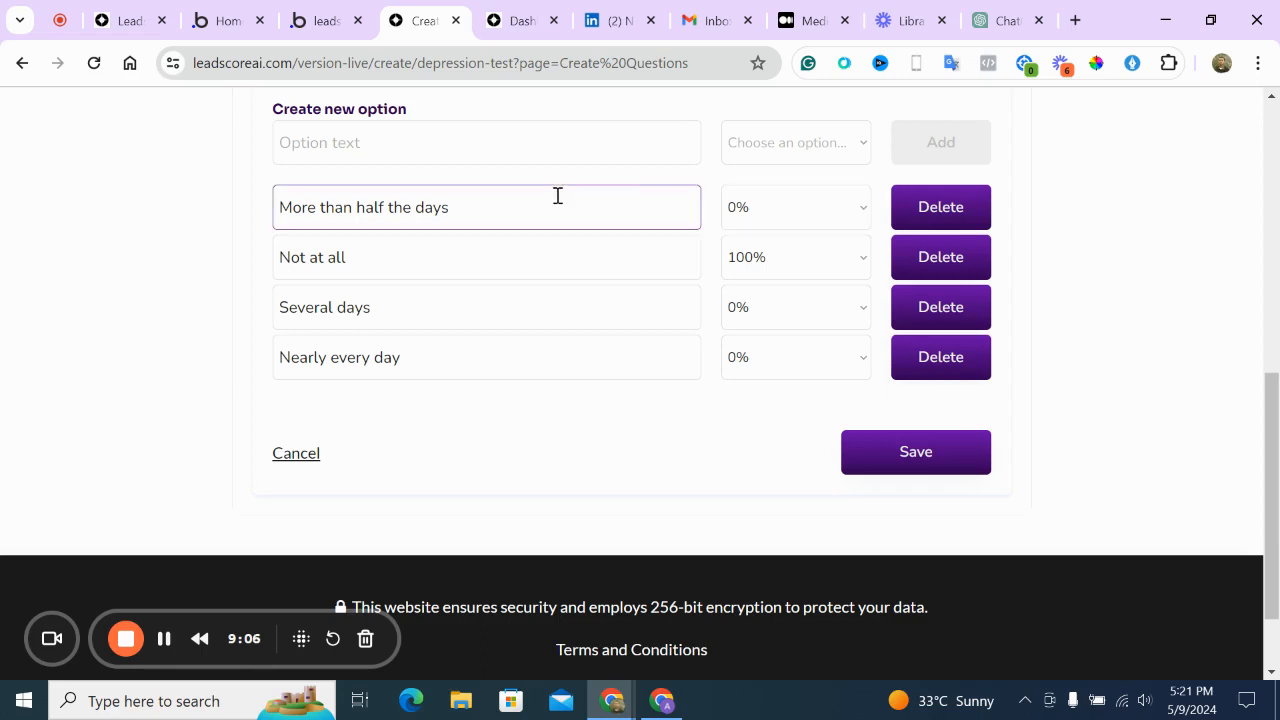
scroll(666, 211, up, 1)
click(780, 283)
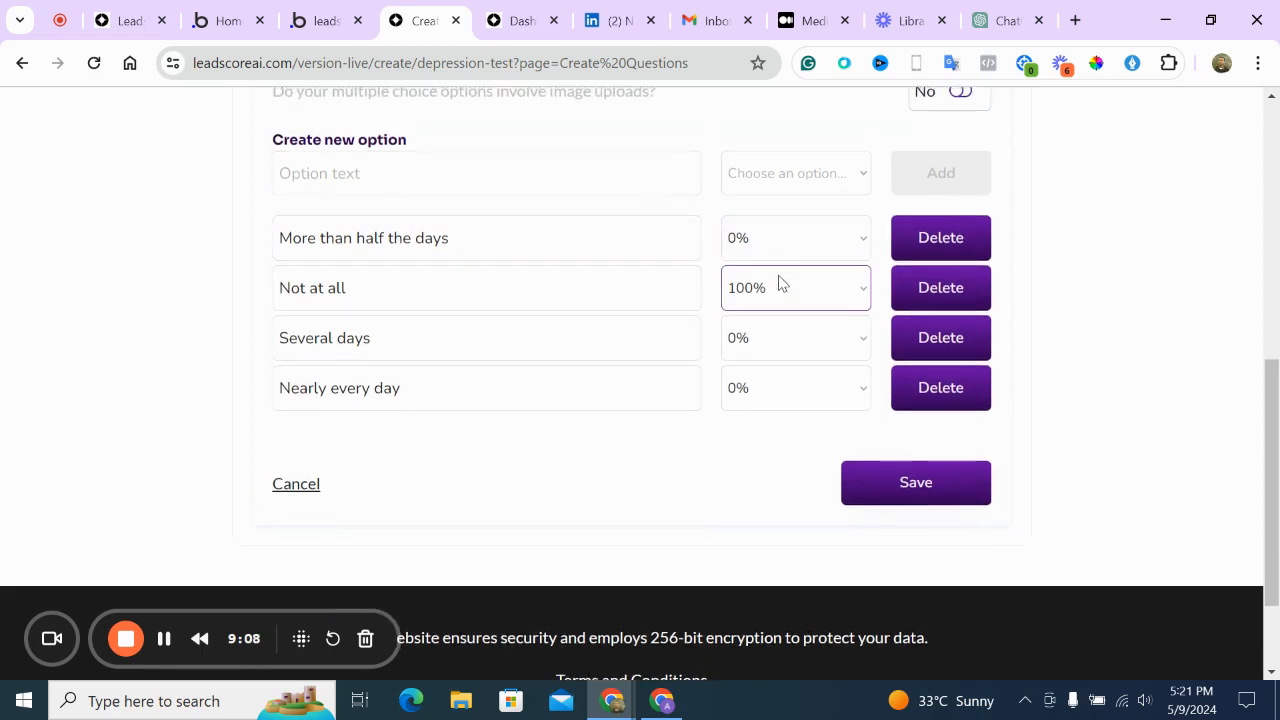
scroll(782, 295, up, 3)
scroll(782, 296, up, 1)
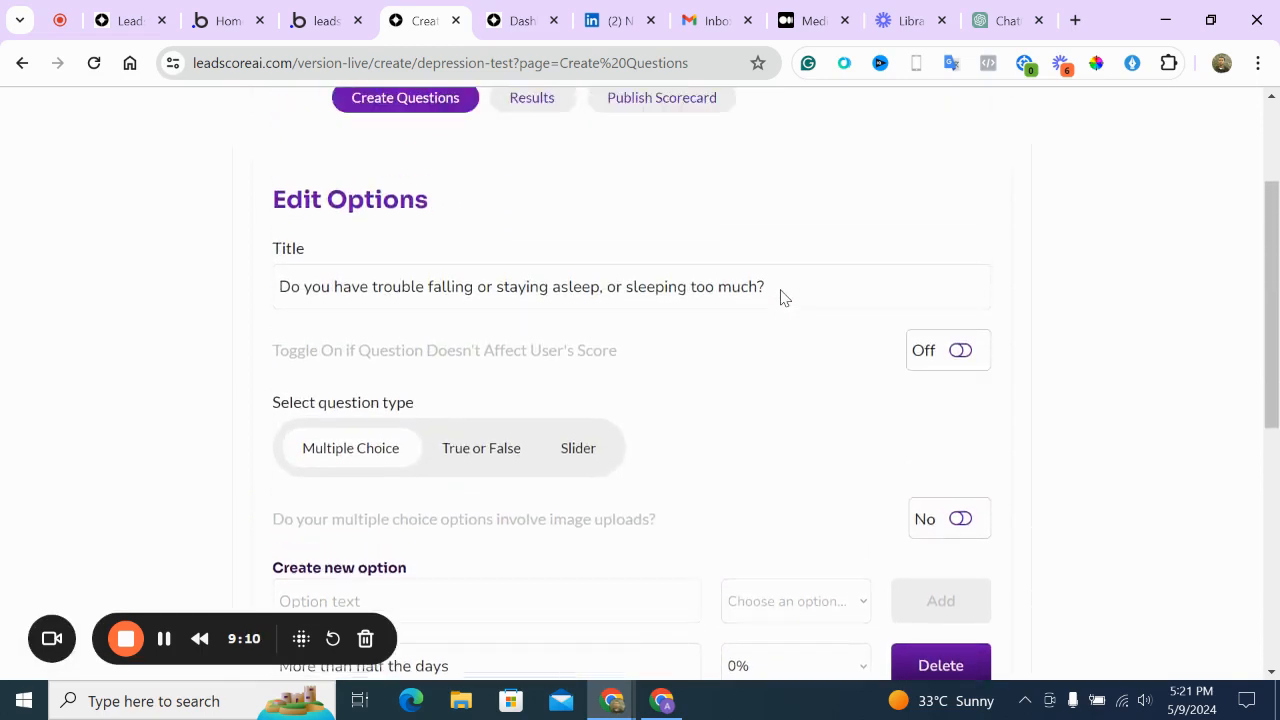
scroll(780, 294, down, 4)
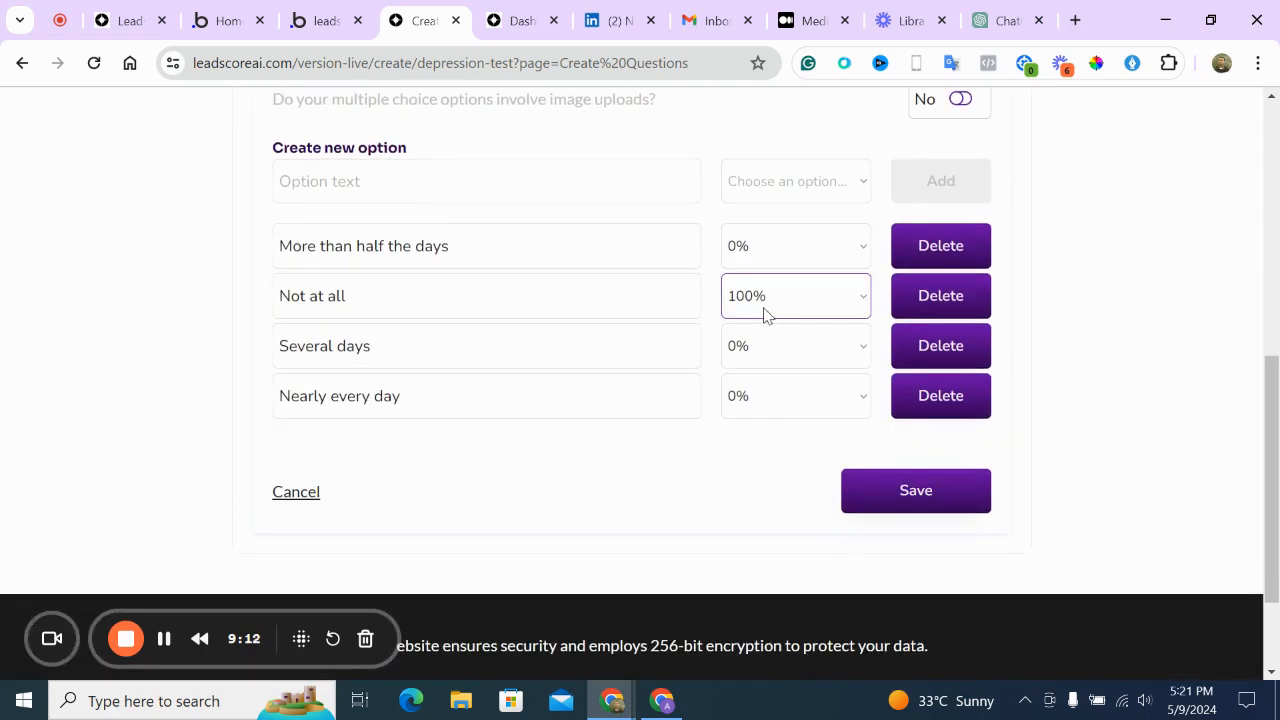
Score Several days 25%, Nearly every day 75%, More than half the days 50%, and save
click(758, 348)
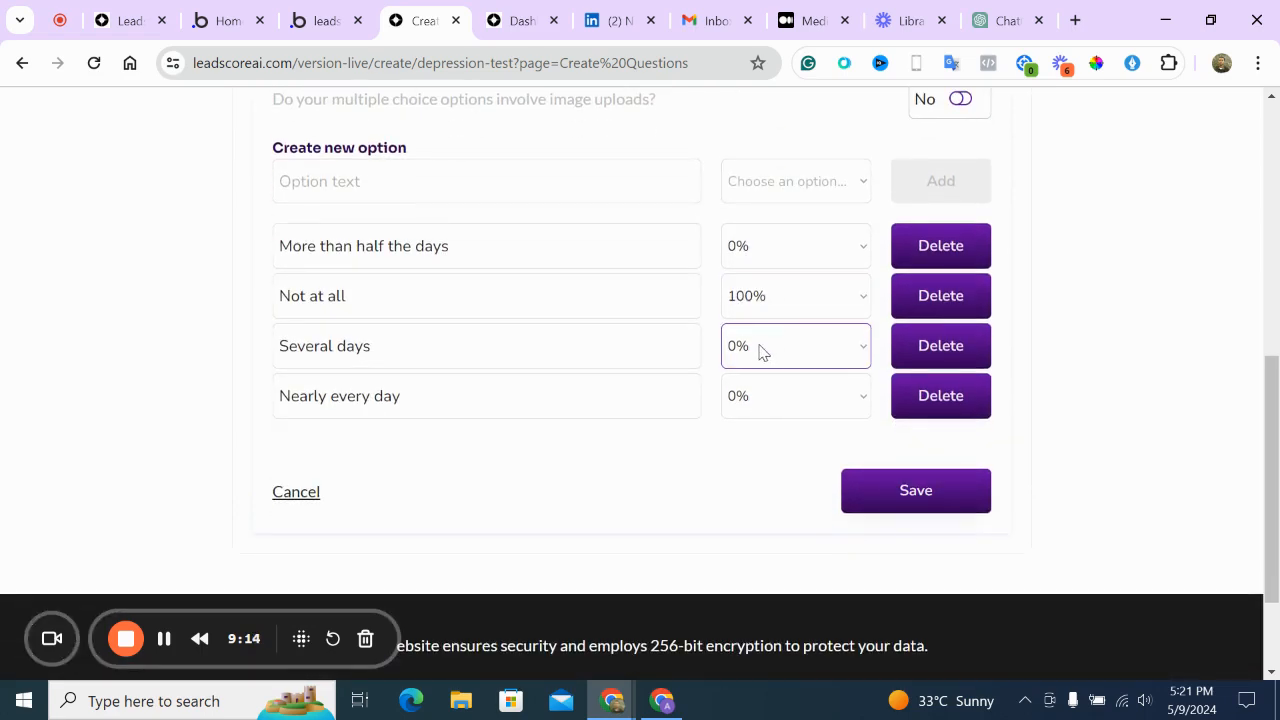
click(760, 350)
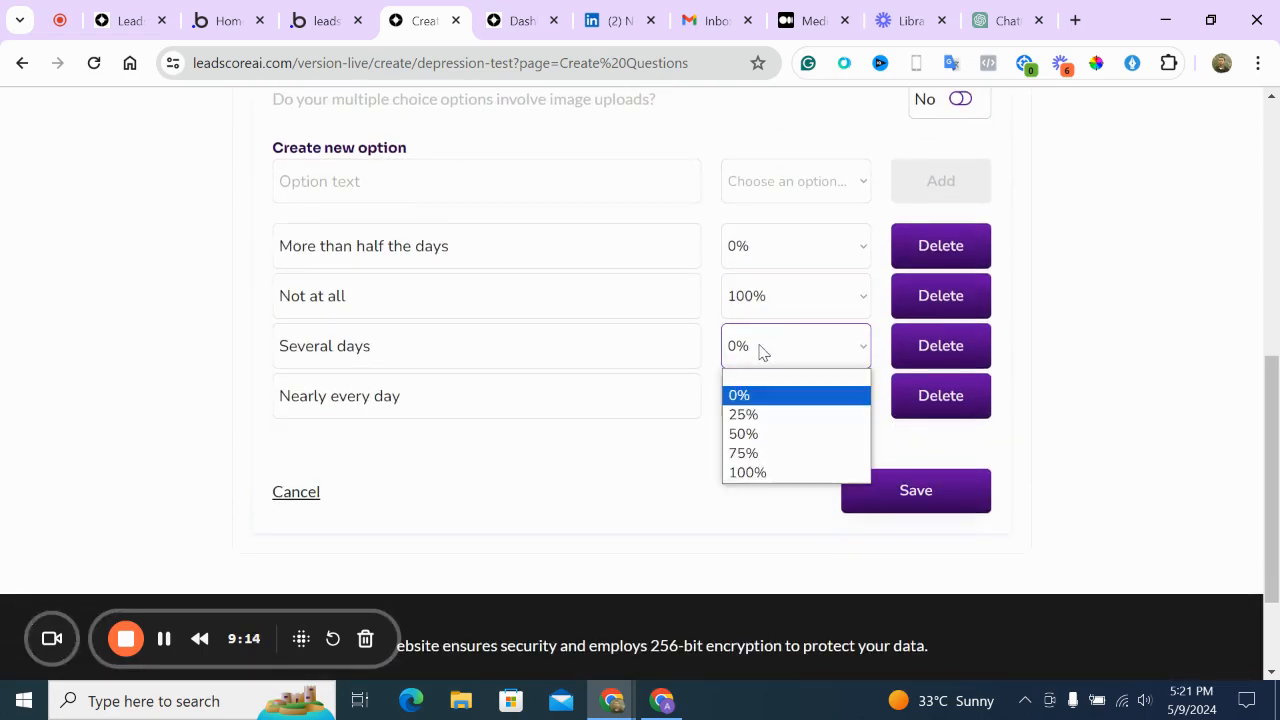
click(769, 417)
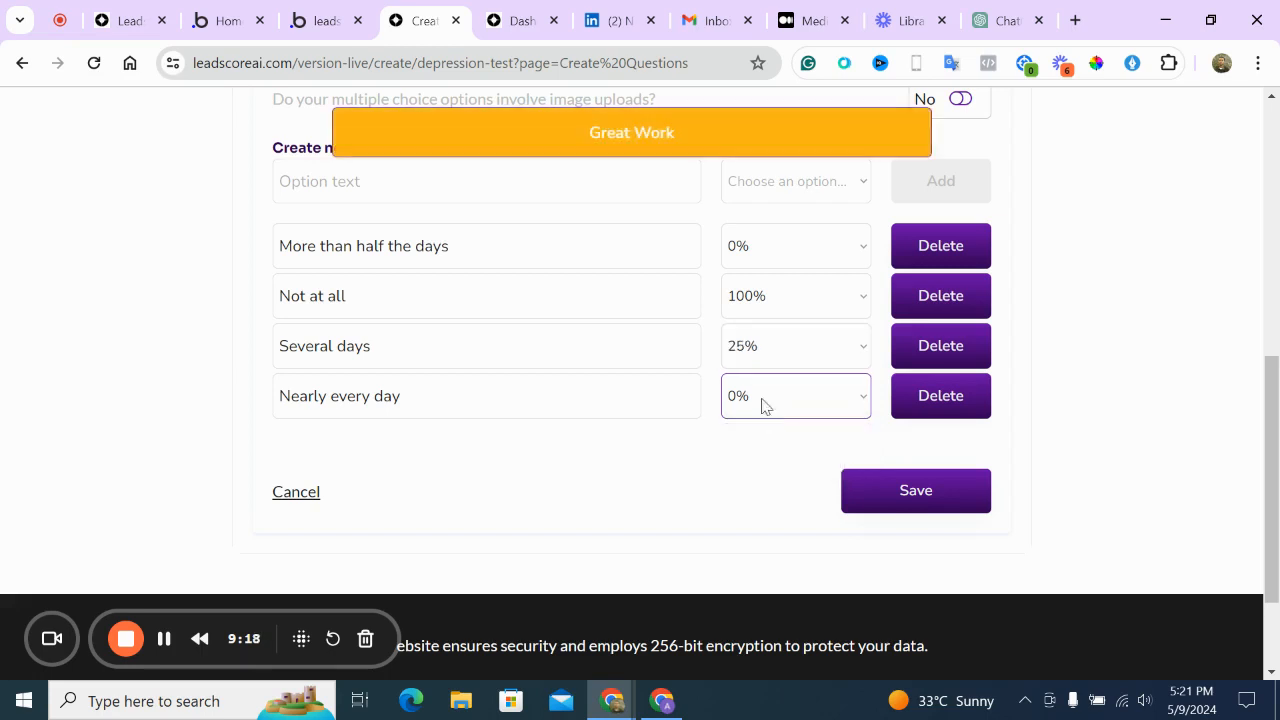
click(790, 405)
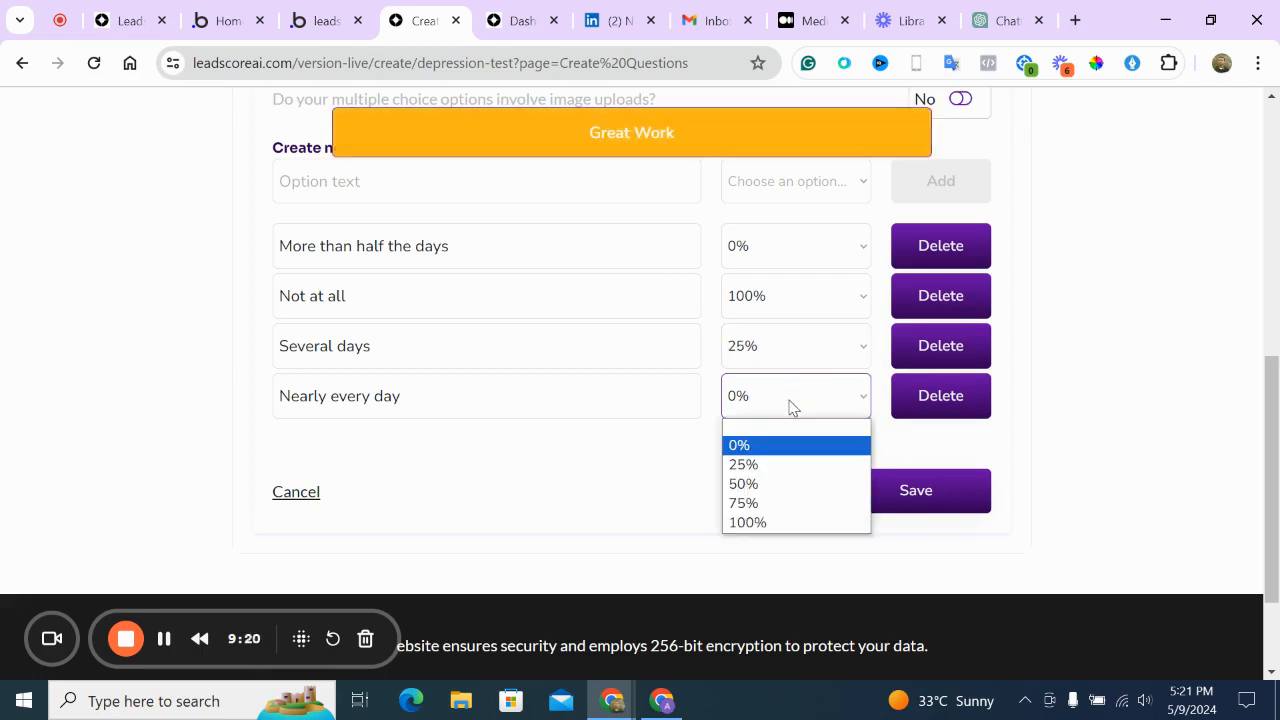
click(770, 503)
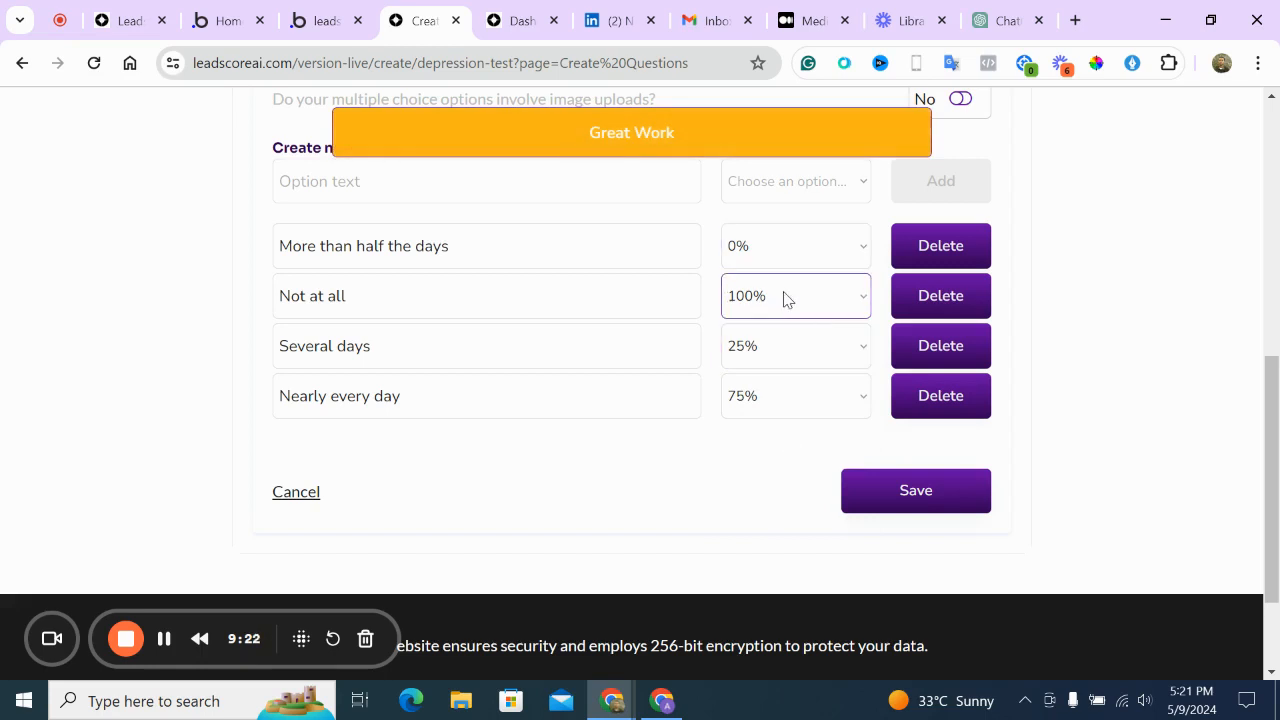
click(745, 260)
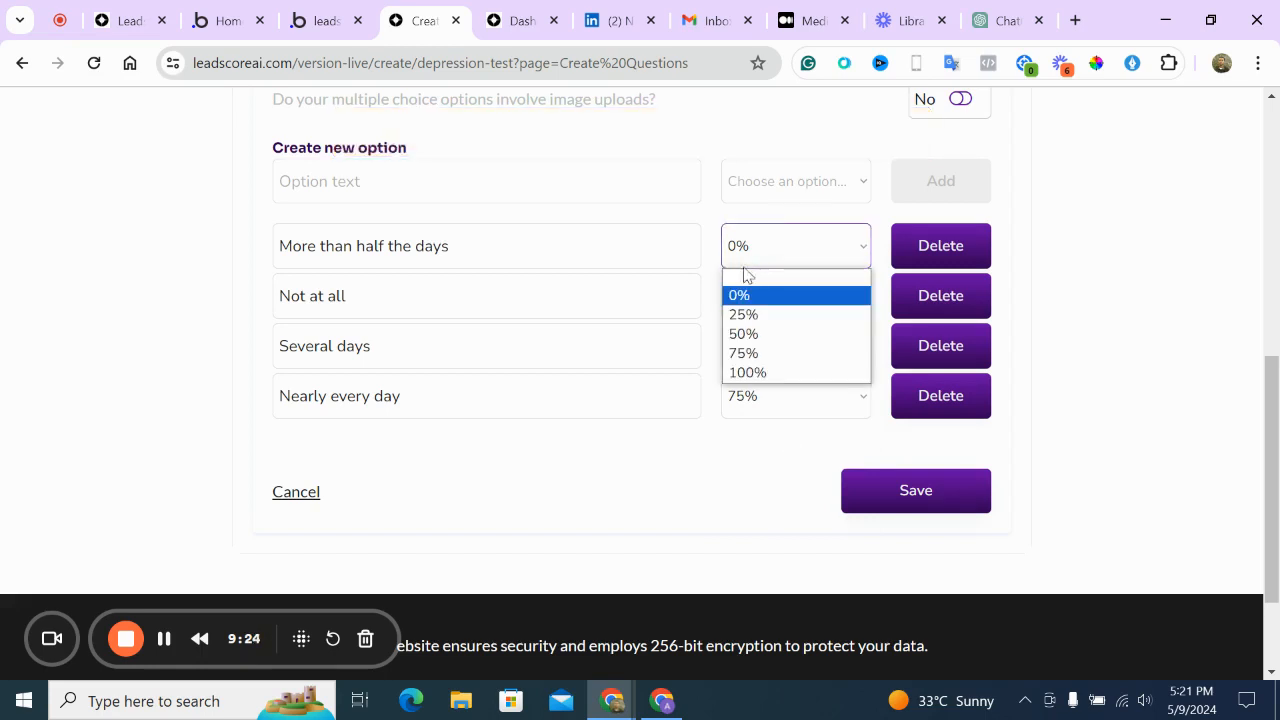
click(747, 333)
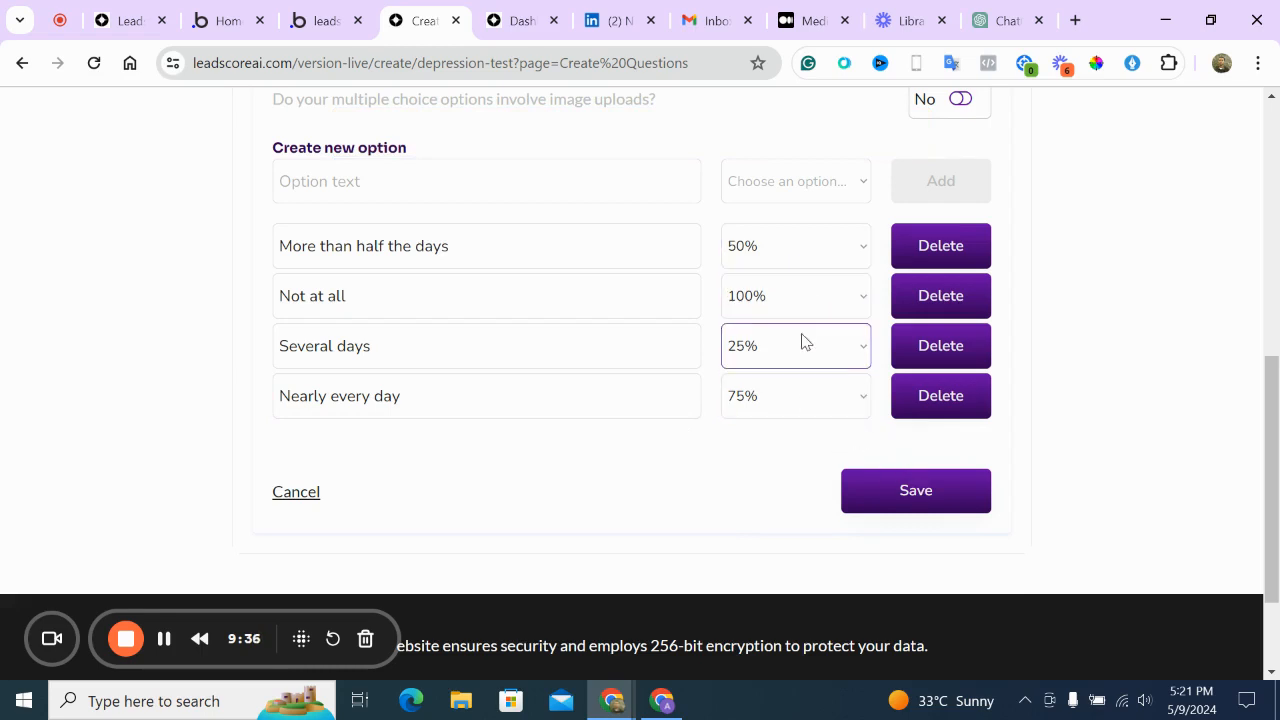
click(876, 490)
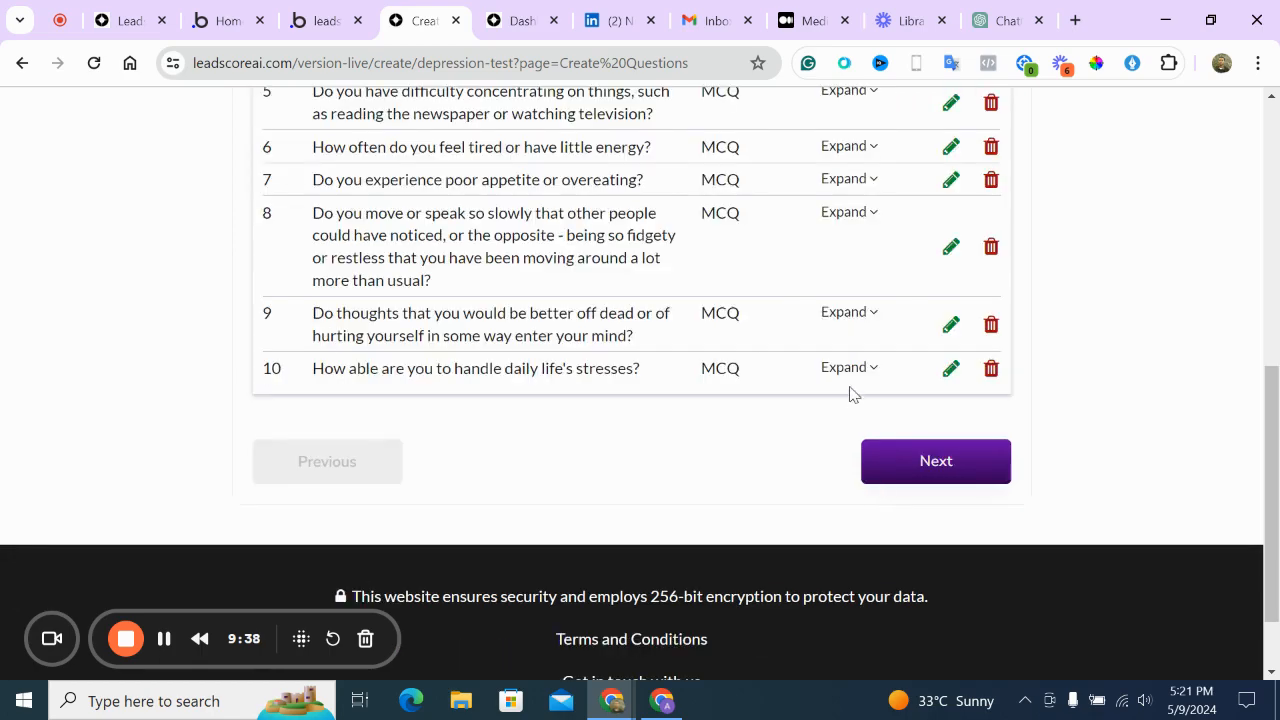
Score question 2's More than half the days and Several days at 25%, Nearly every day 0%, and save
scroll(850, 393, up, 3)
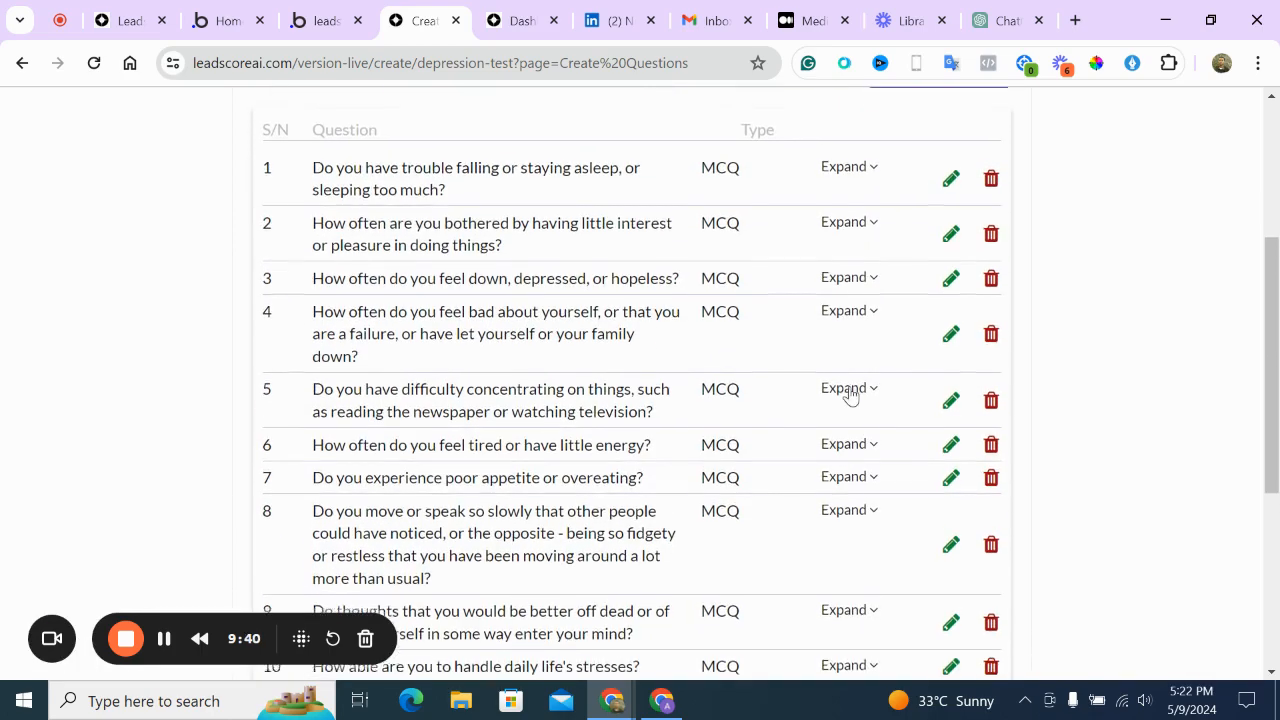
click(951, 263)
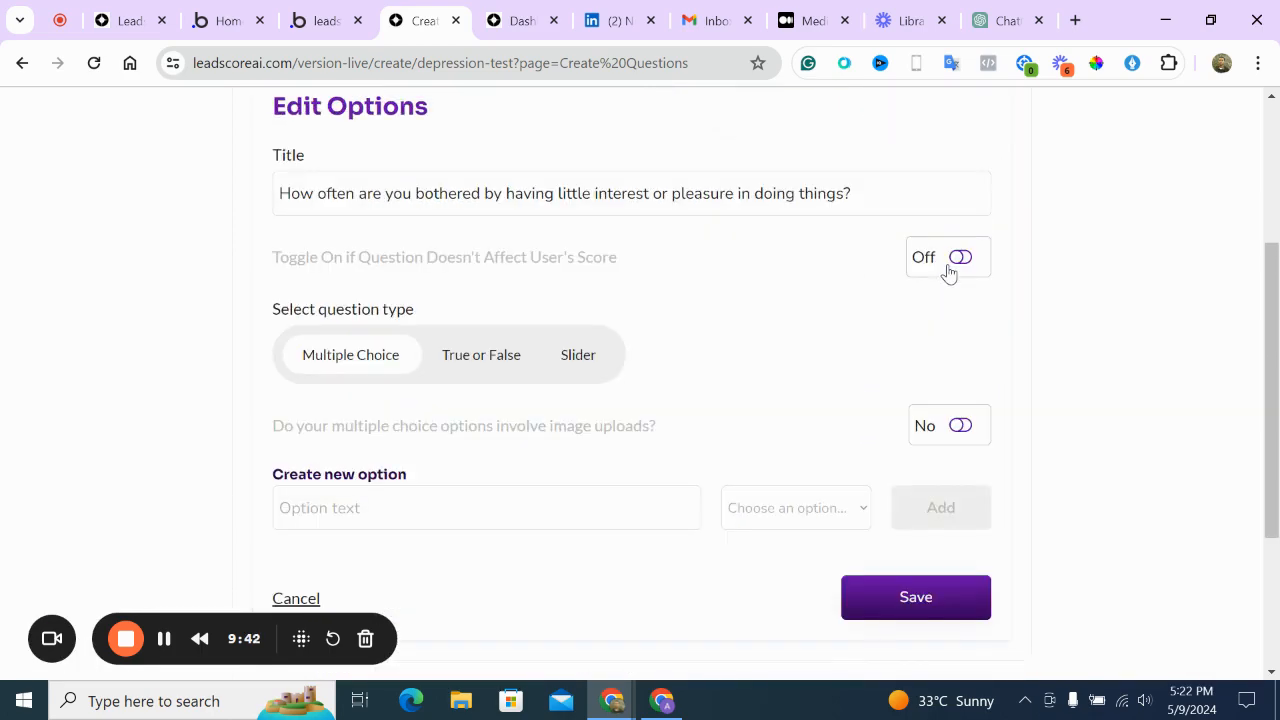
scroll(856, 379, down, 1)
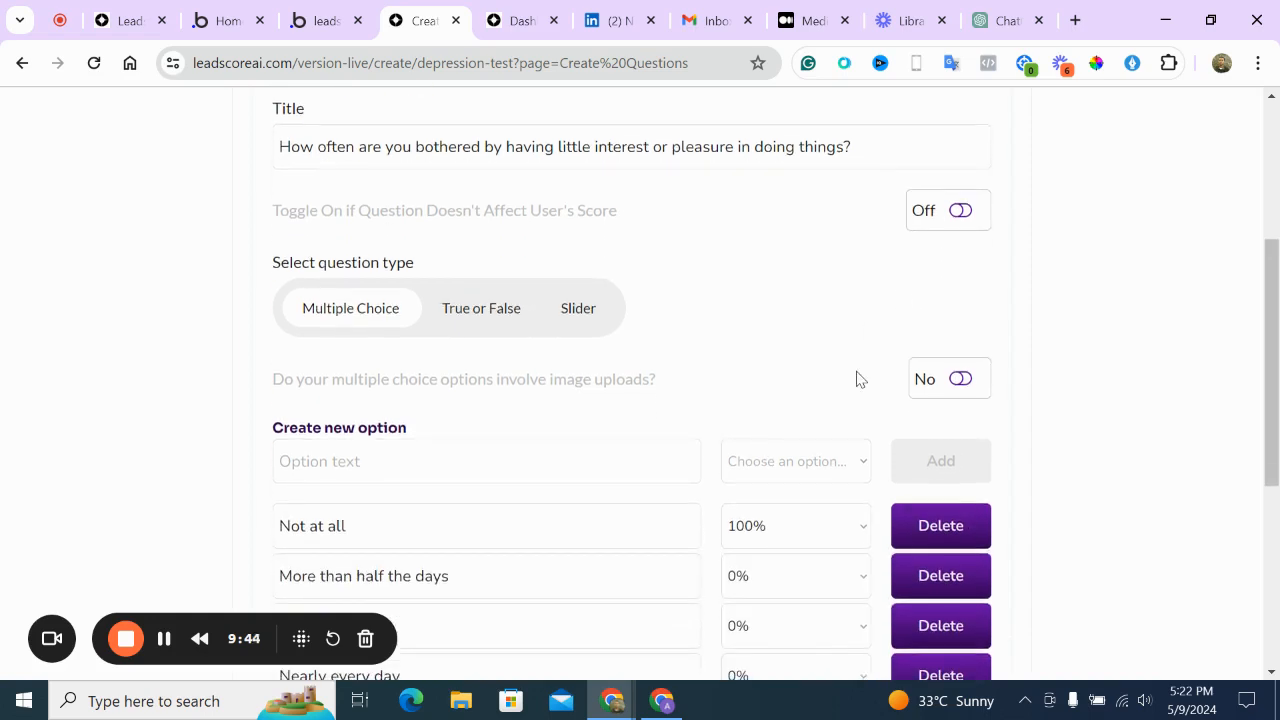
scroll(856, 379, down, 1)
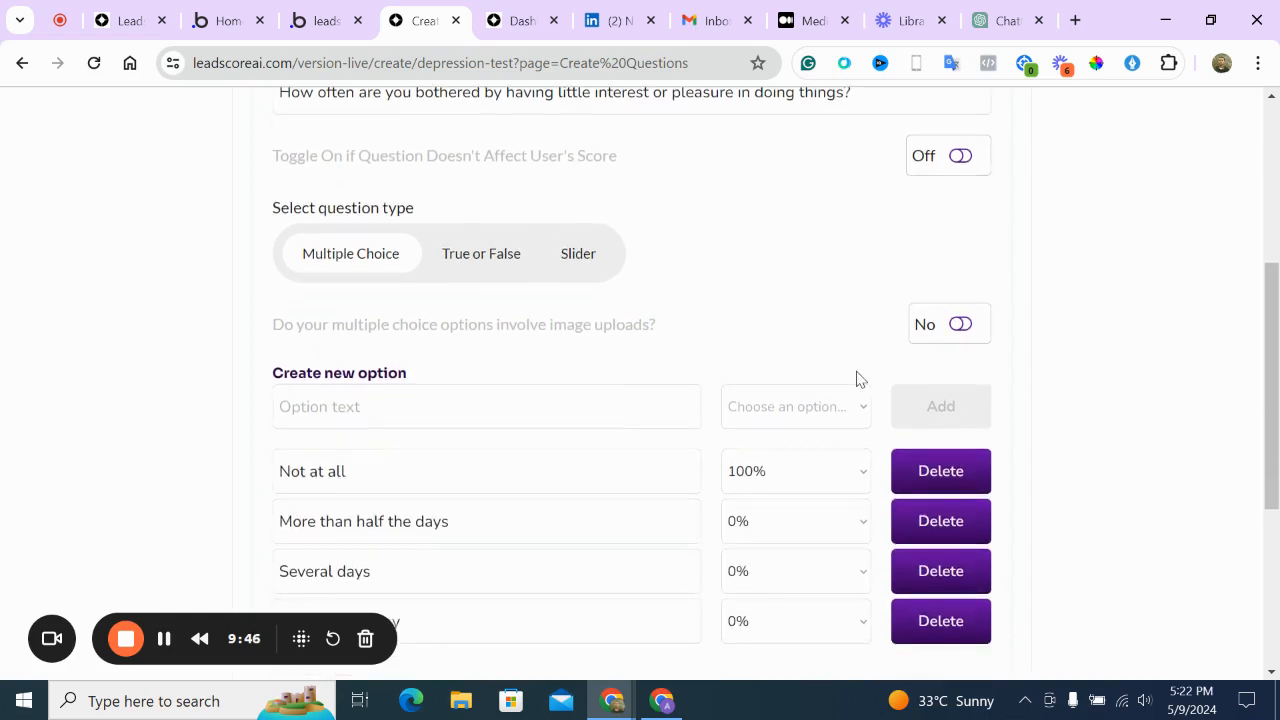
scroll(856, 379, down, 3)
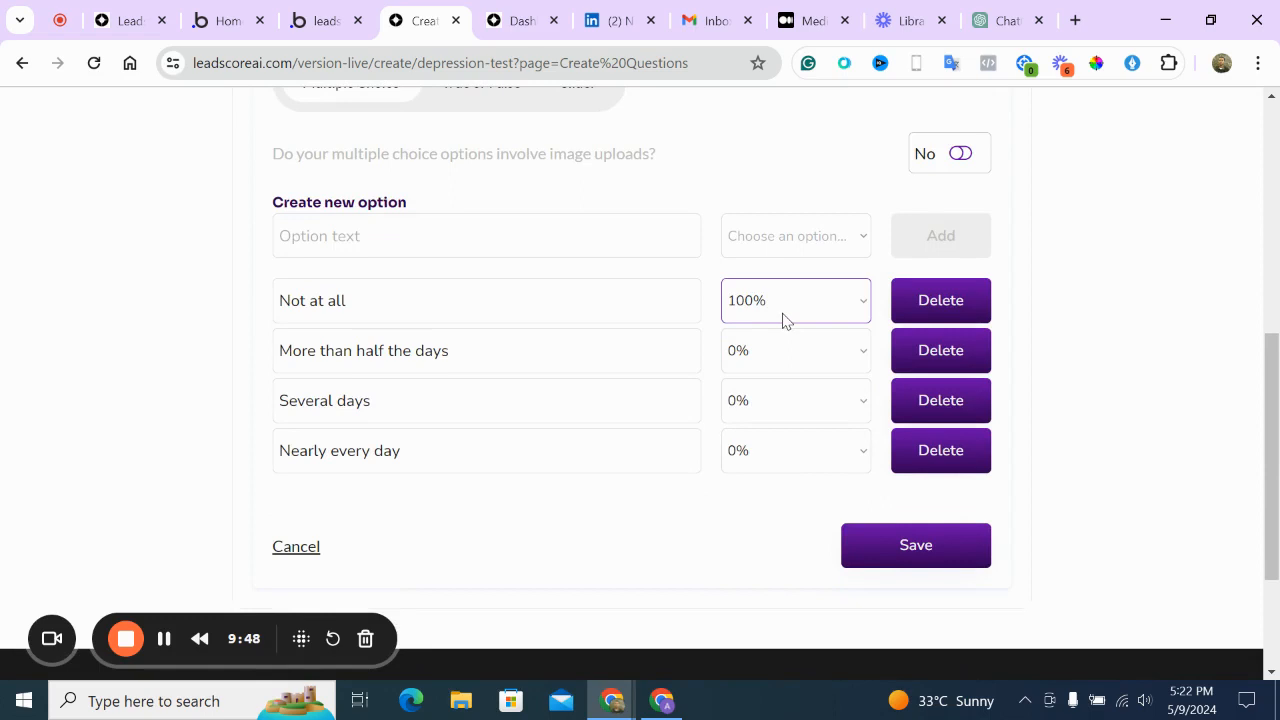
click(780, 368)
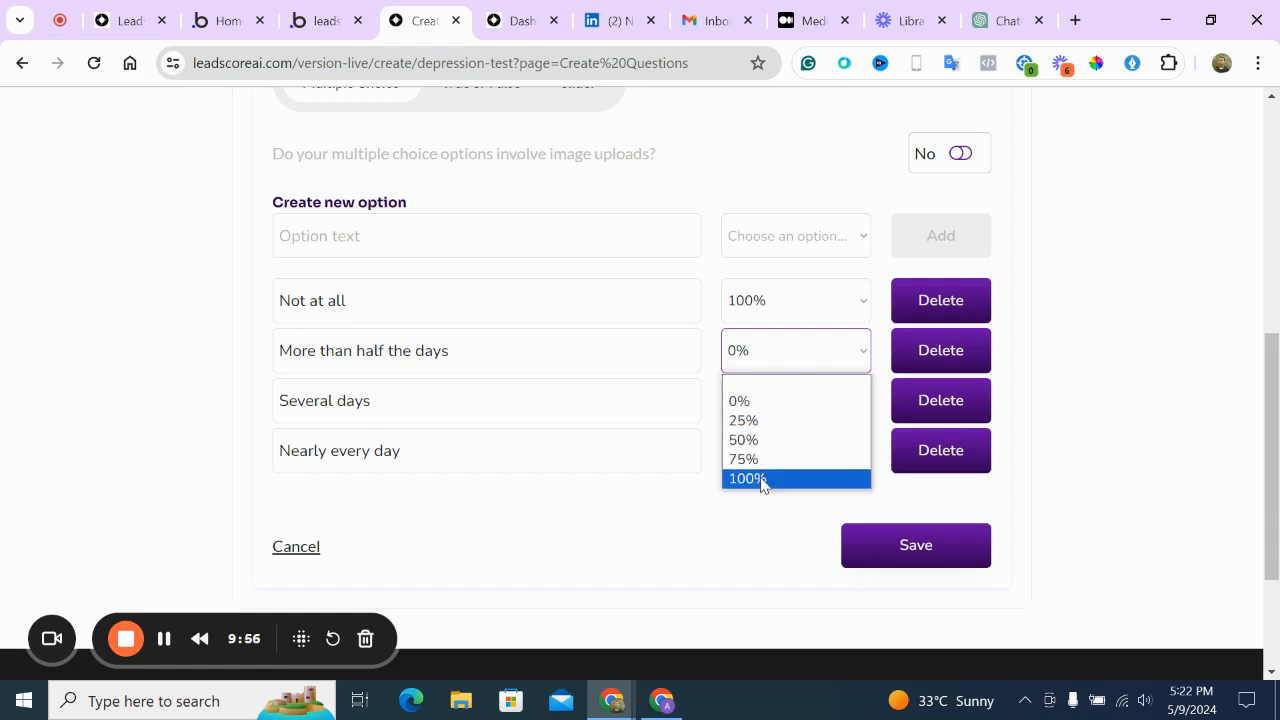
click(740, 420)
click(735, 393)
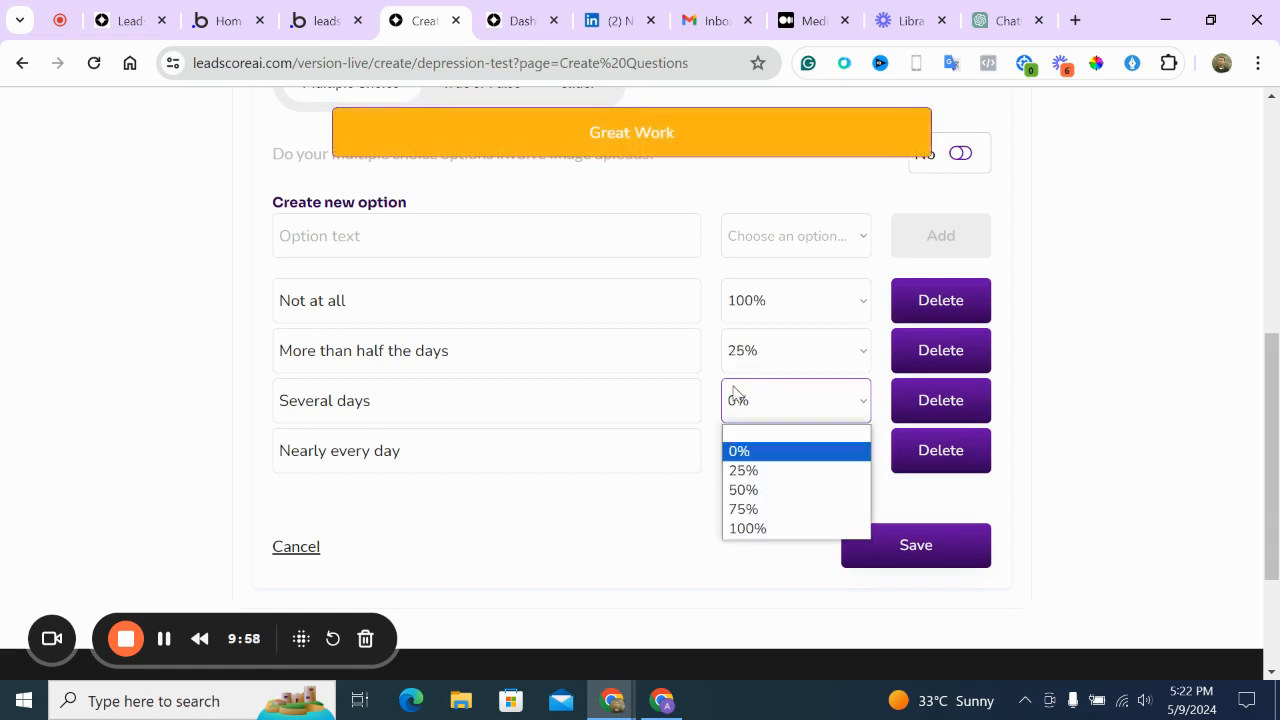
click(743, 470)
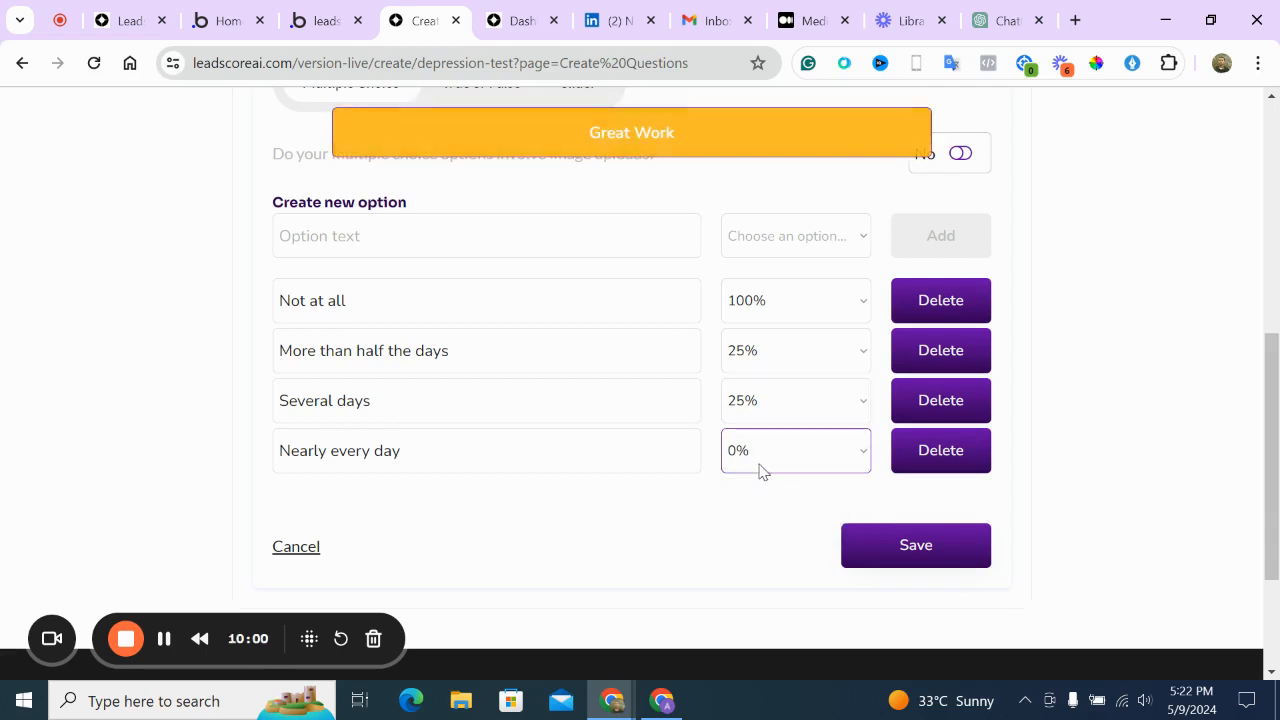
click(760, 471)
click(750, 500)
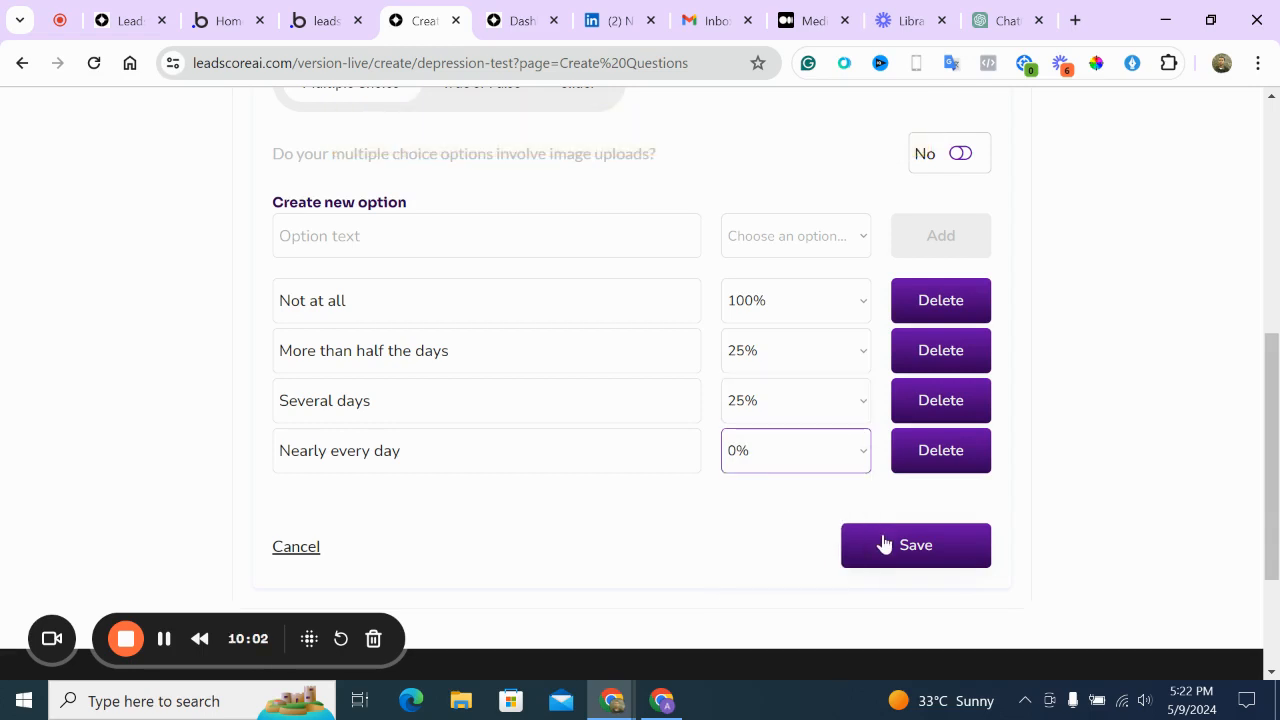
click(884, 544)
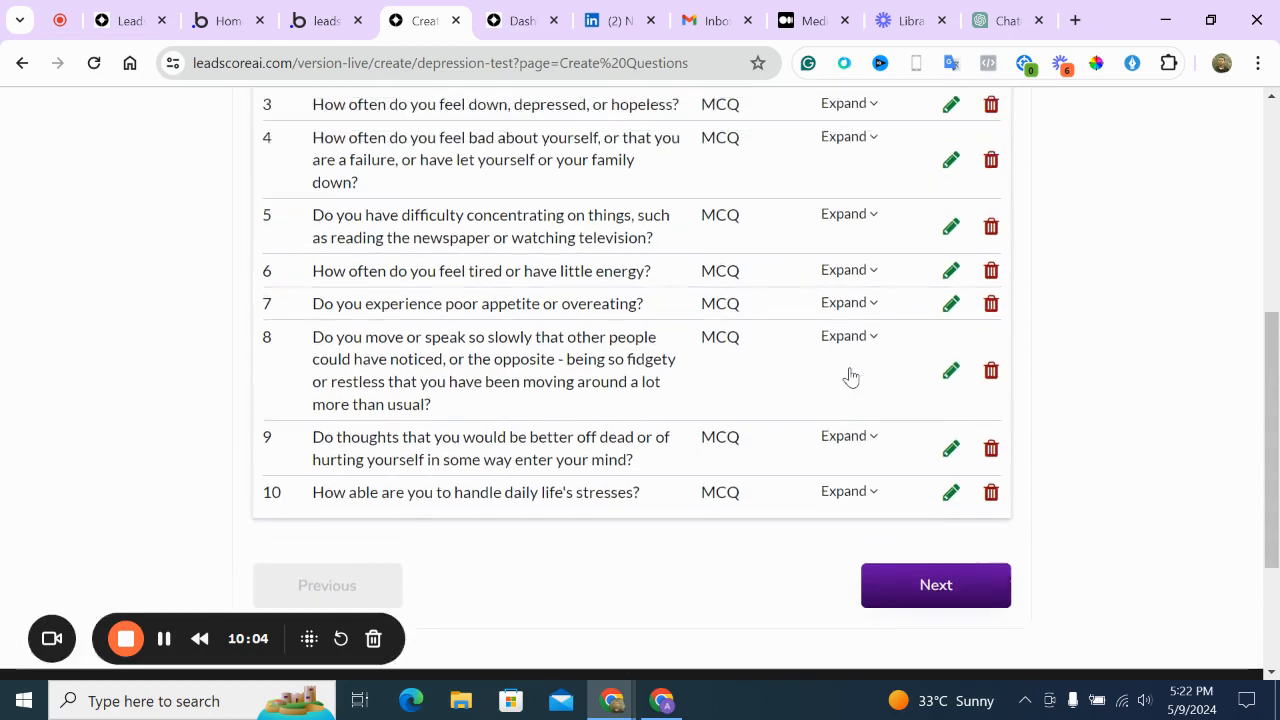
scroll(851, 376, up, 2)
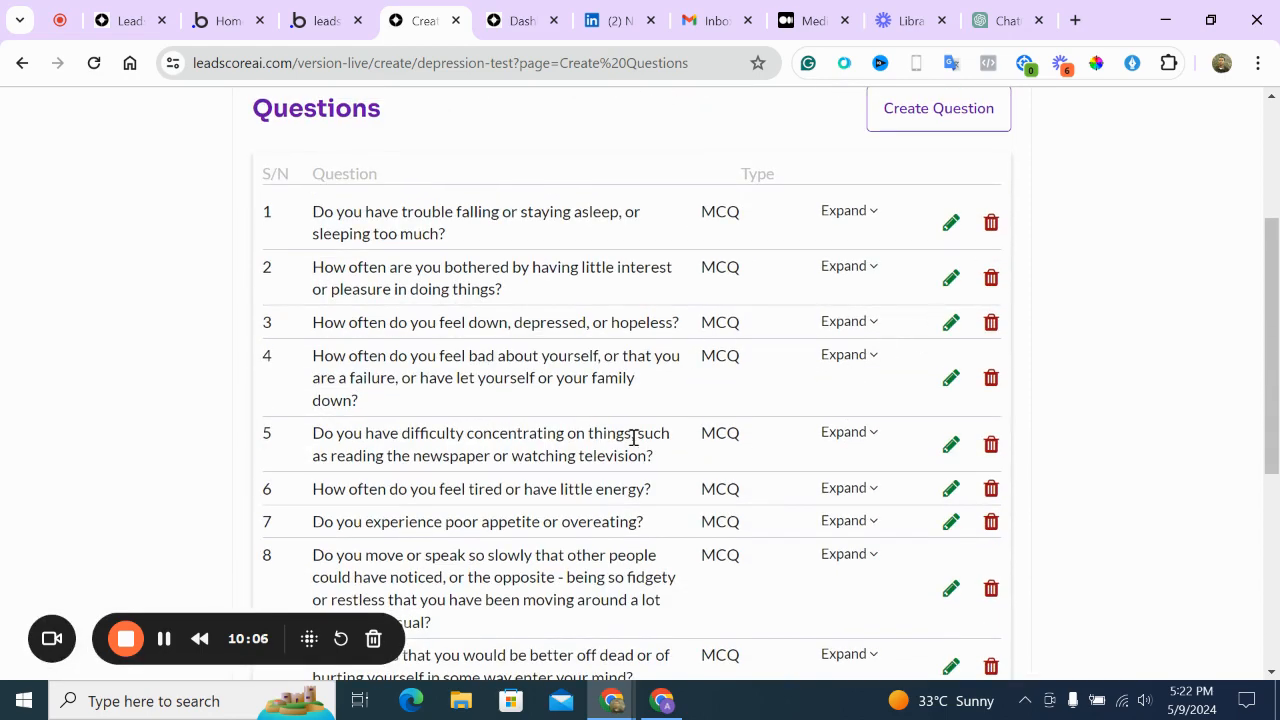
Open question 3's answer options for editing
click(951, 325)
scroll(843, 429, down, 3)
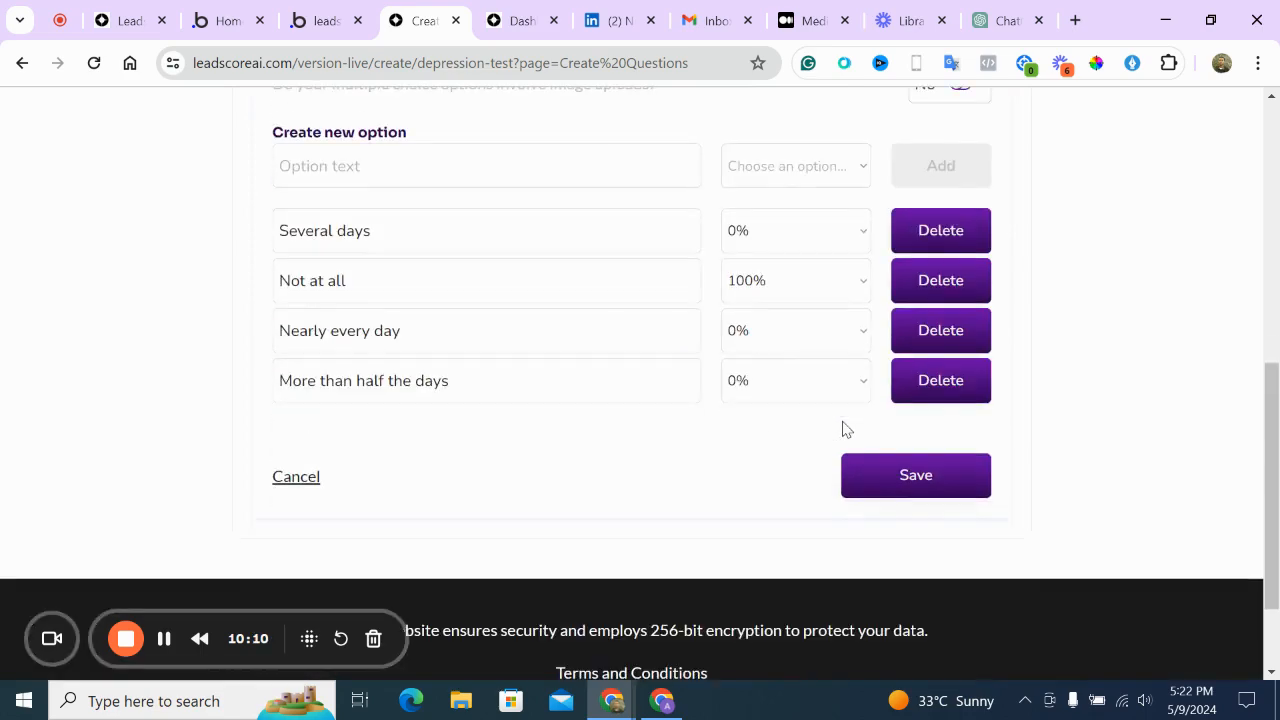
scroll(843, 429, up, 3)
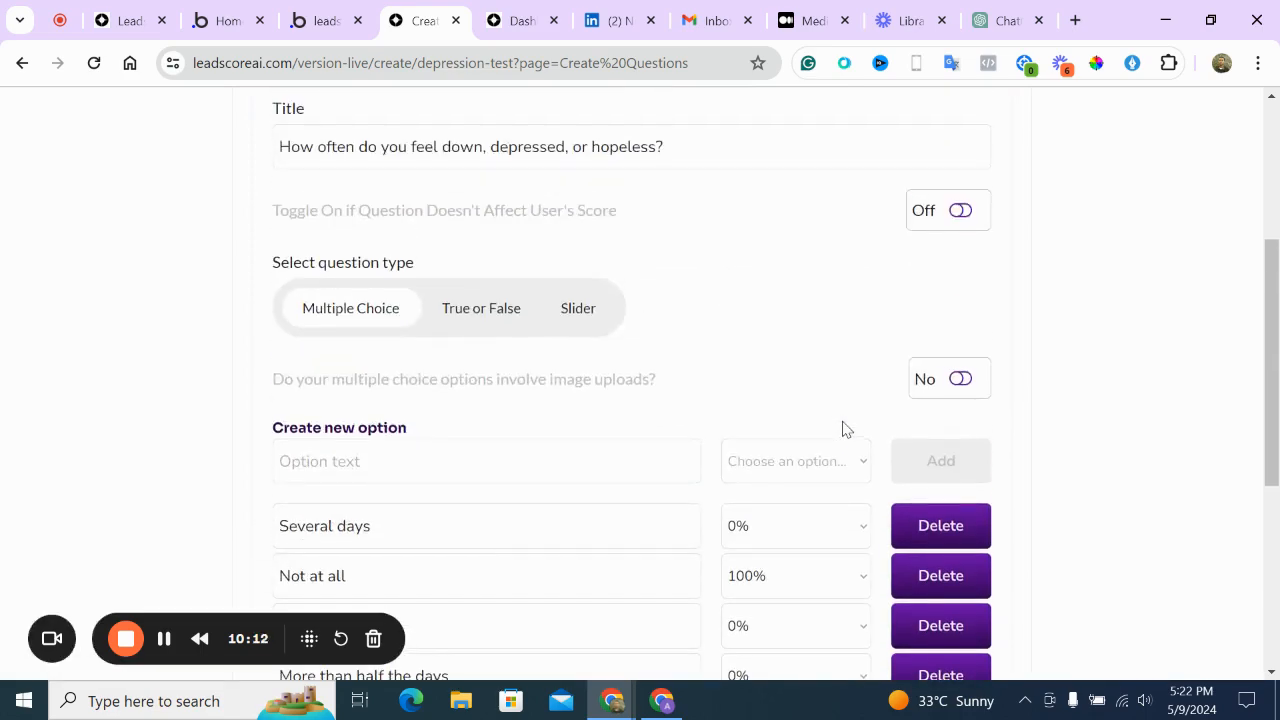
scroll(842, 429, down, 2)
Score Several days, Nearly every day and More than half the days at 25%, and save
click(786, 331)
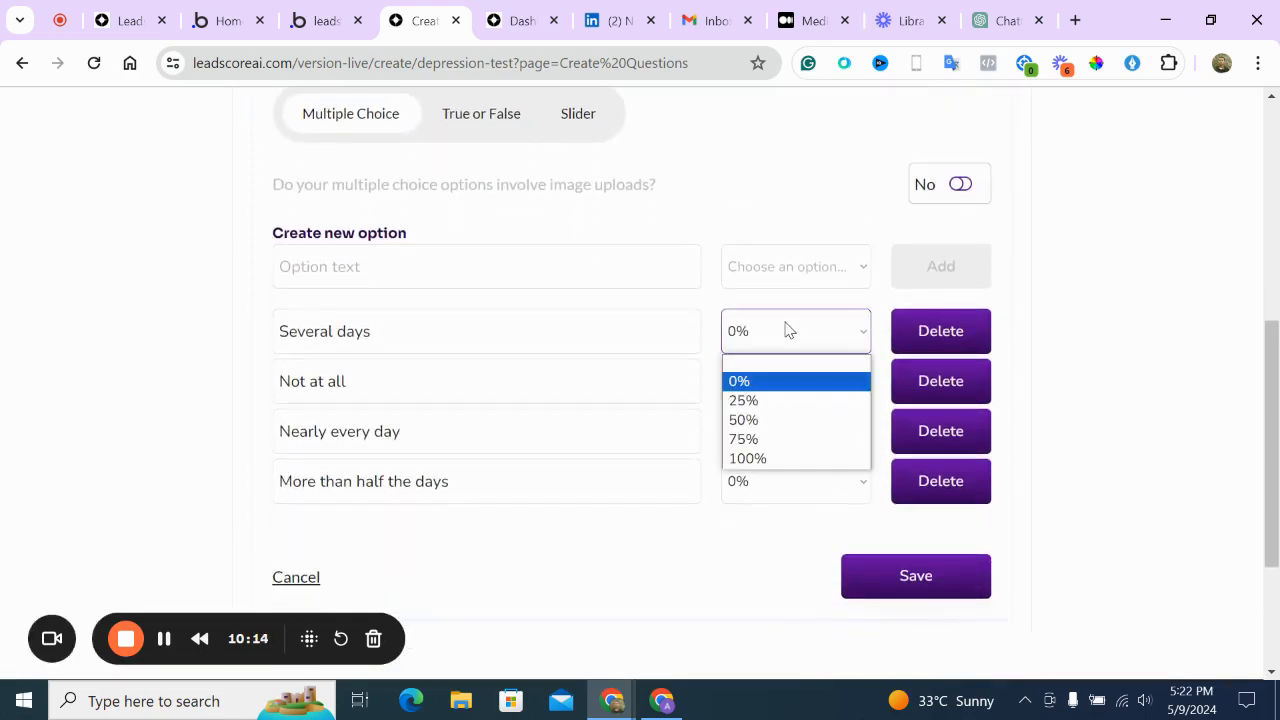
click(786, 401)
click(773, 450)
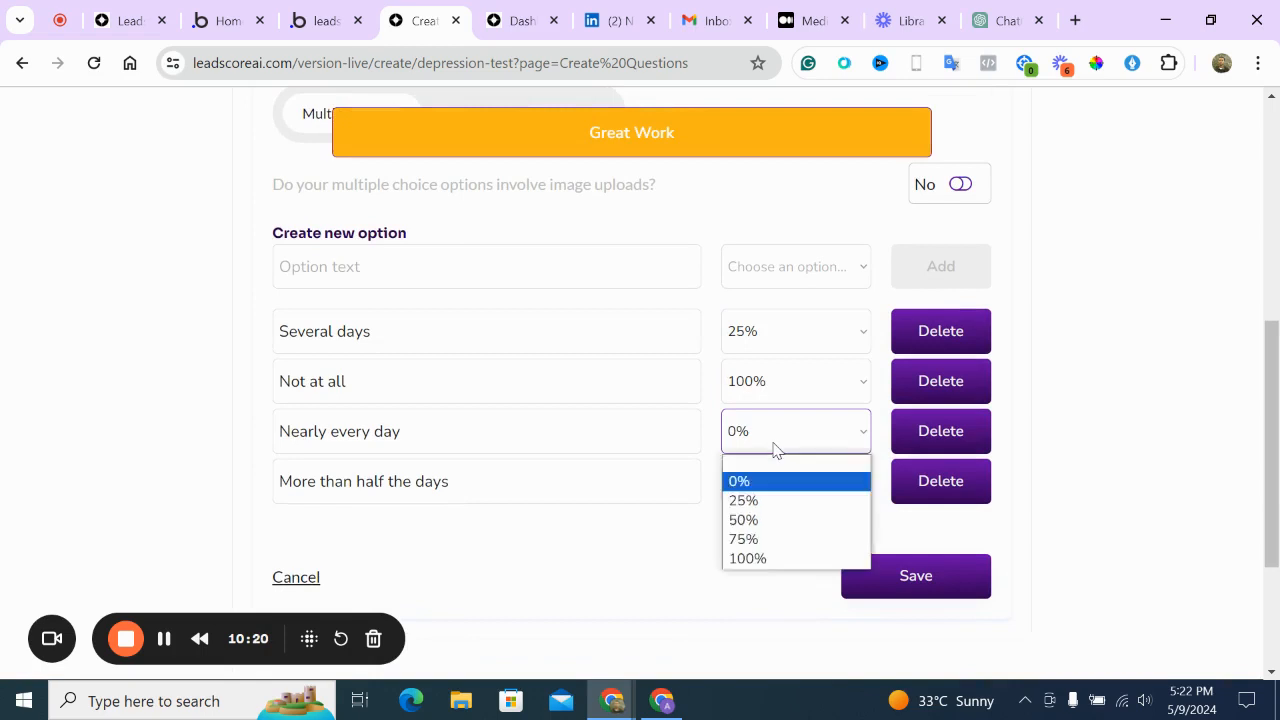
click(770, 497)
click(755, 472)
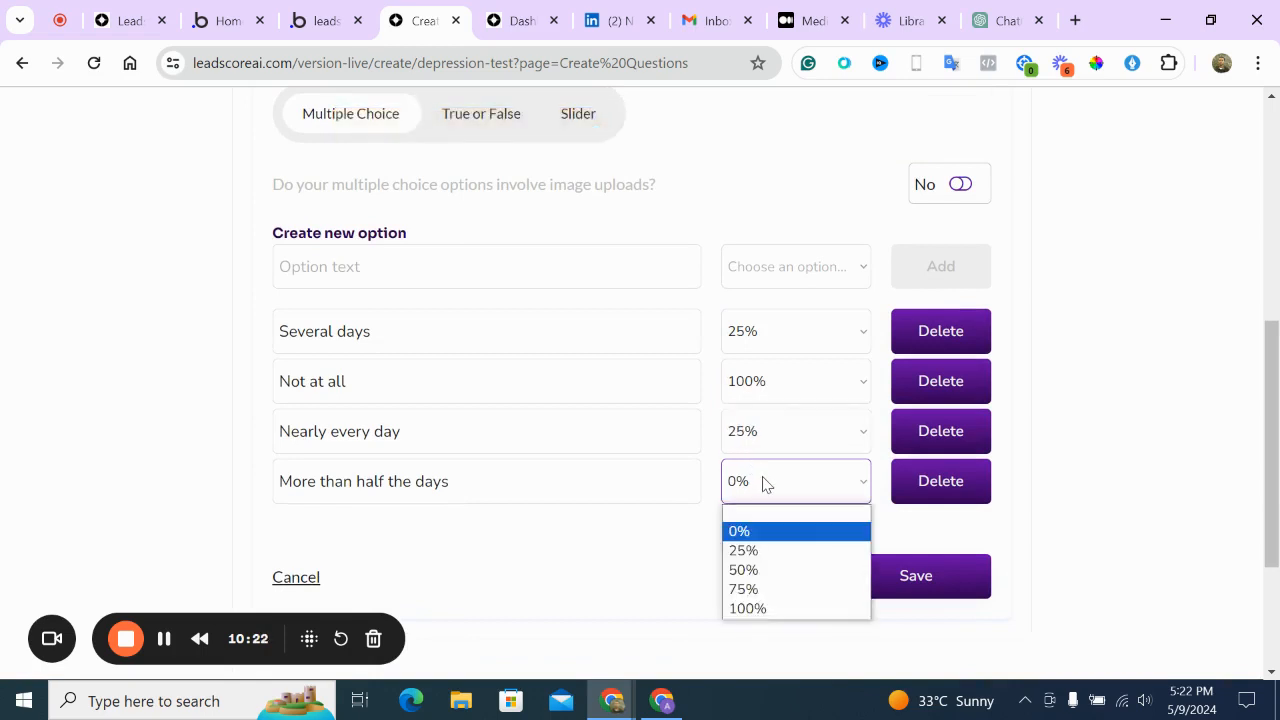
click(765, 551)
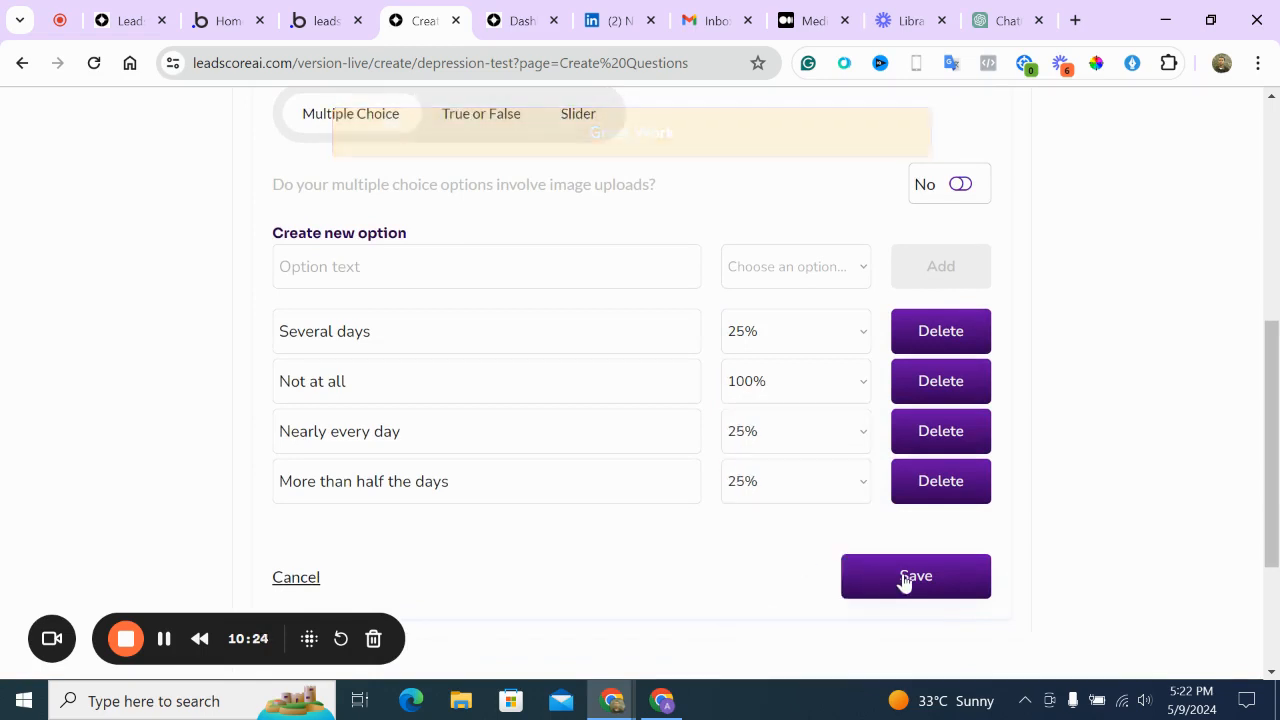
click(803, 480)
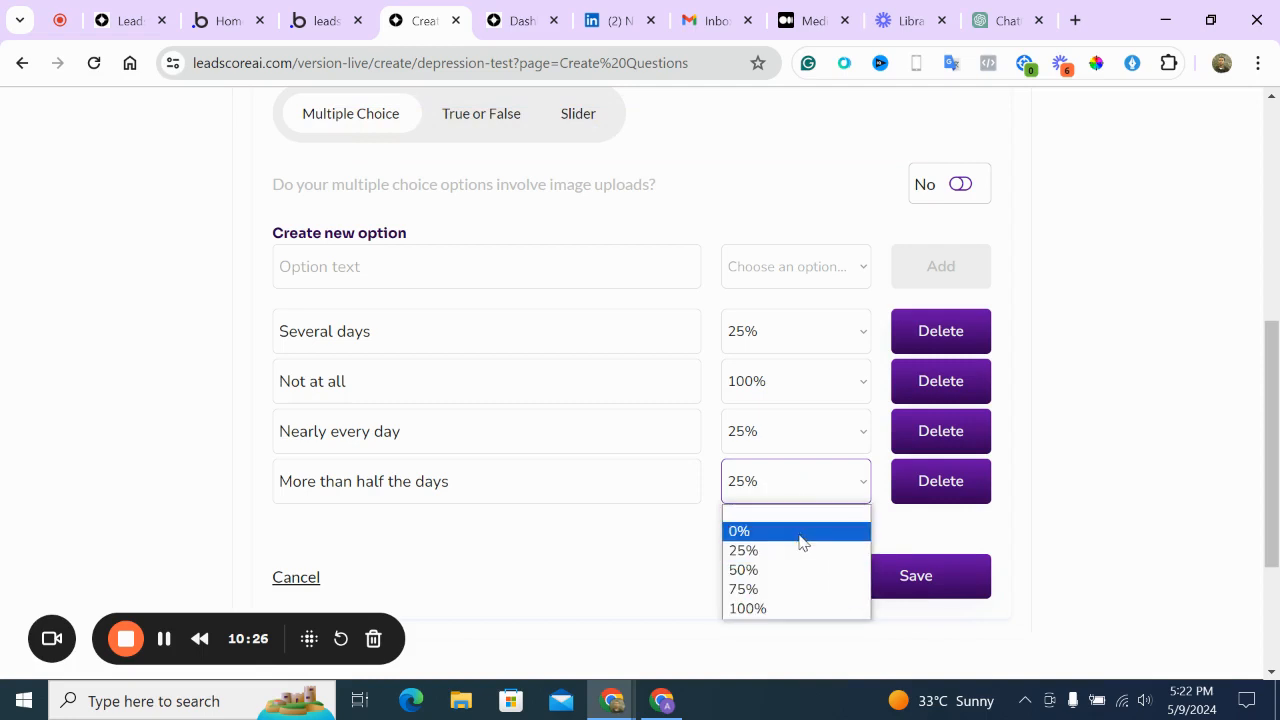
click(786, 437)
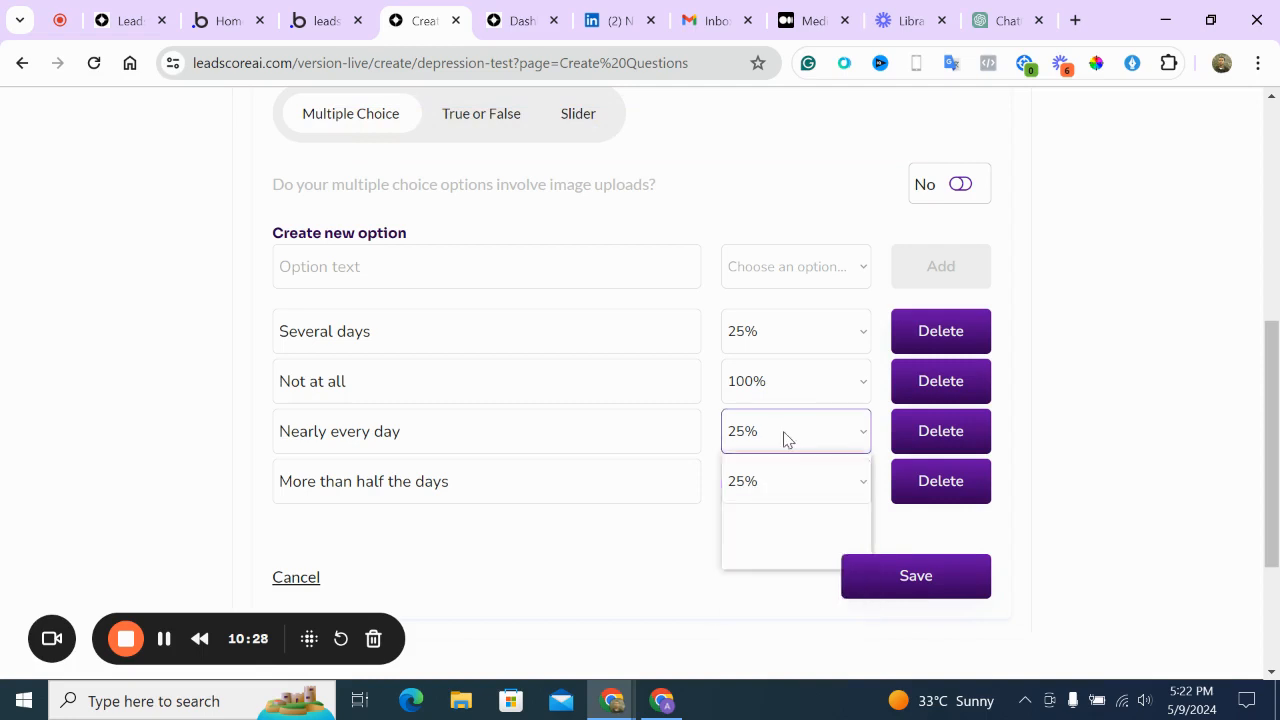
click(786, 437)
click(789, 480)
click(908, 577)
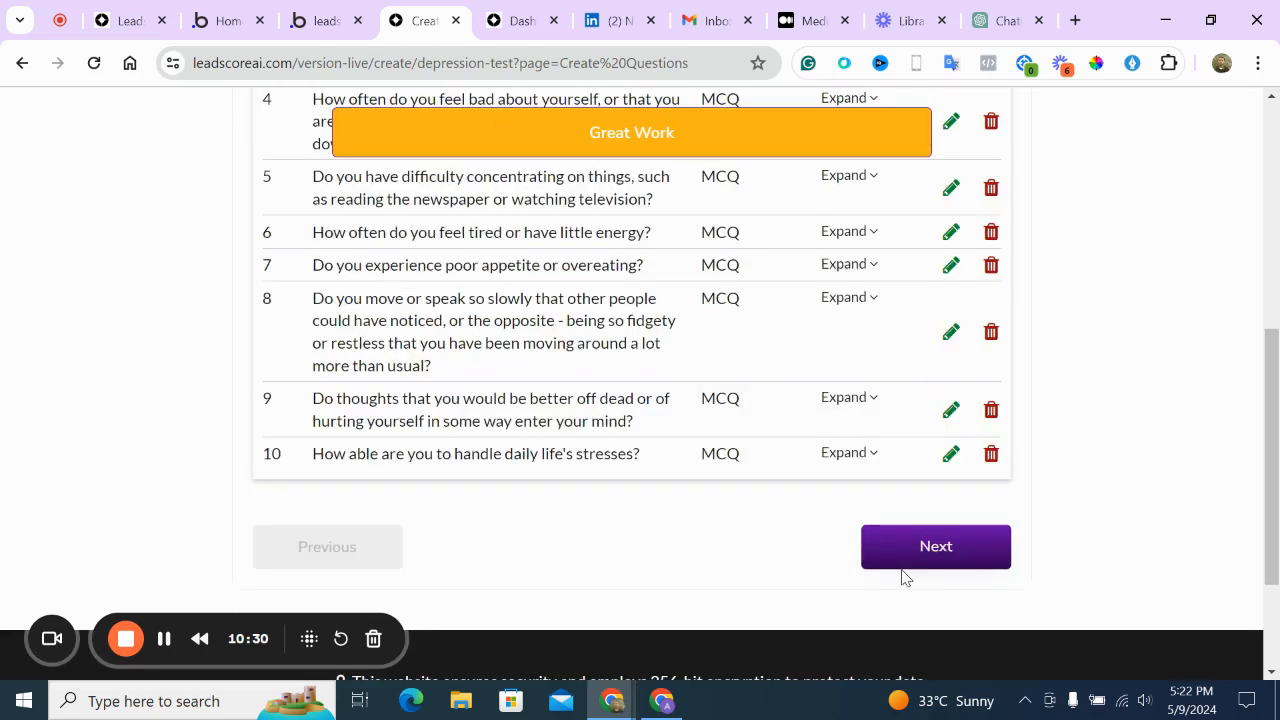
Score question 4's Nearly every day and More than half the days at 25%, save, and continue to Results
scroll(862, 243, up, 2)
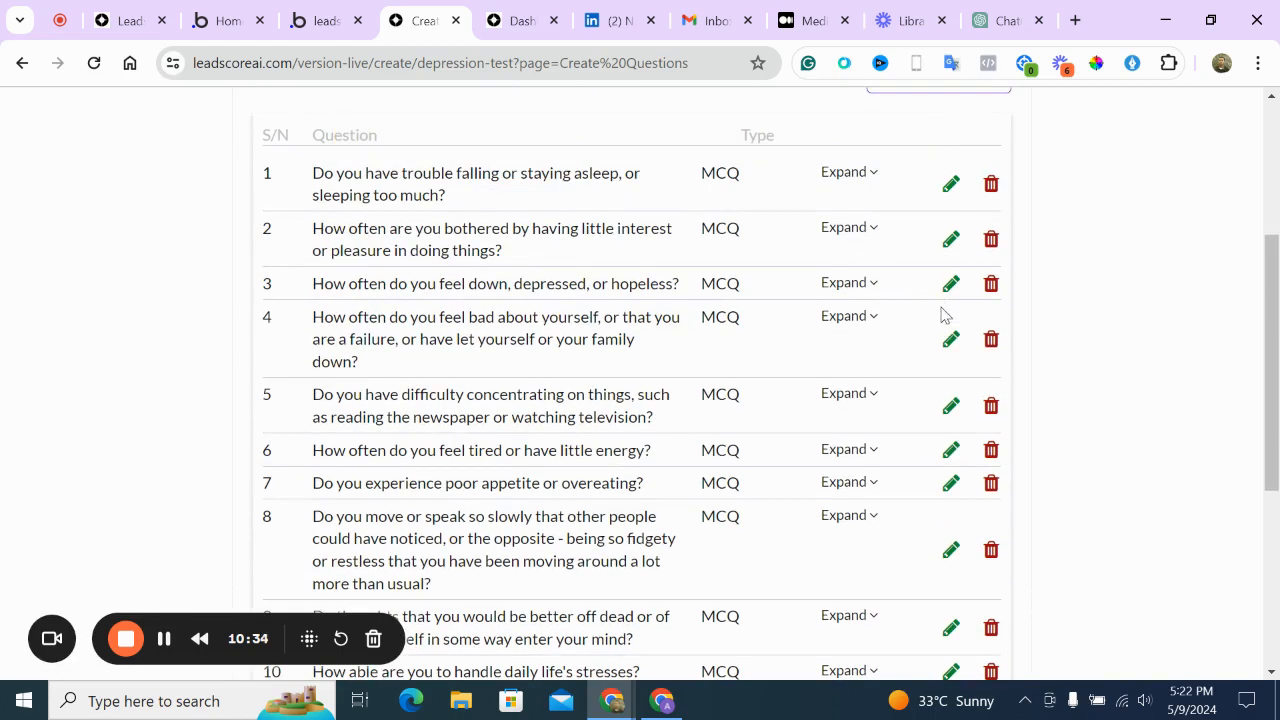
click(948, 343)
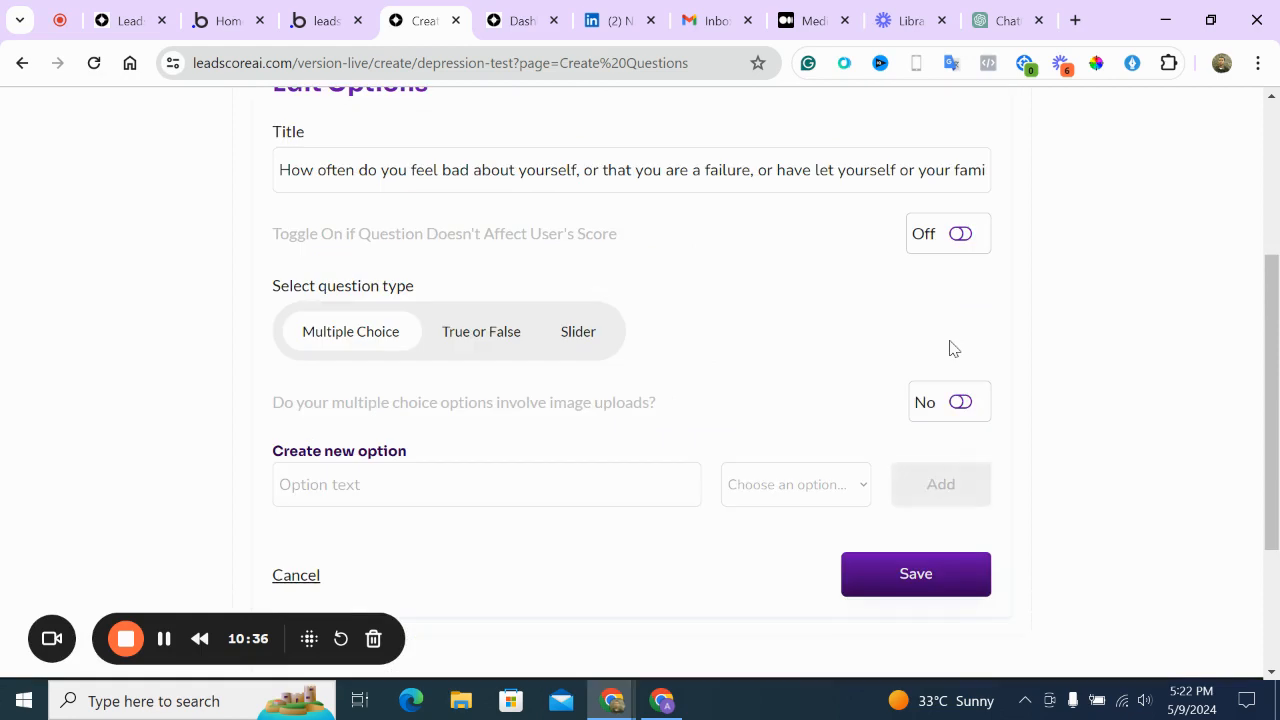
scroll(840, 380, down, 2)
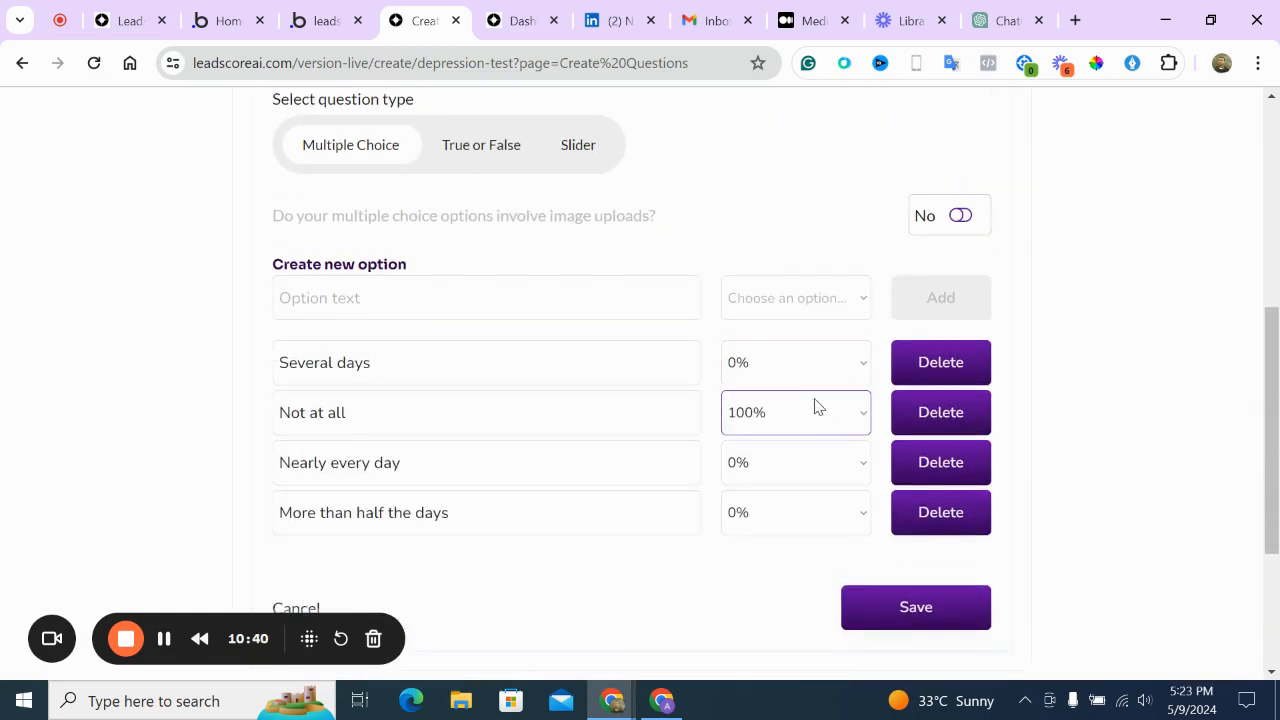
click(810, 463)
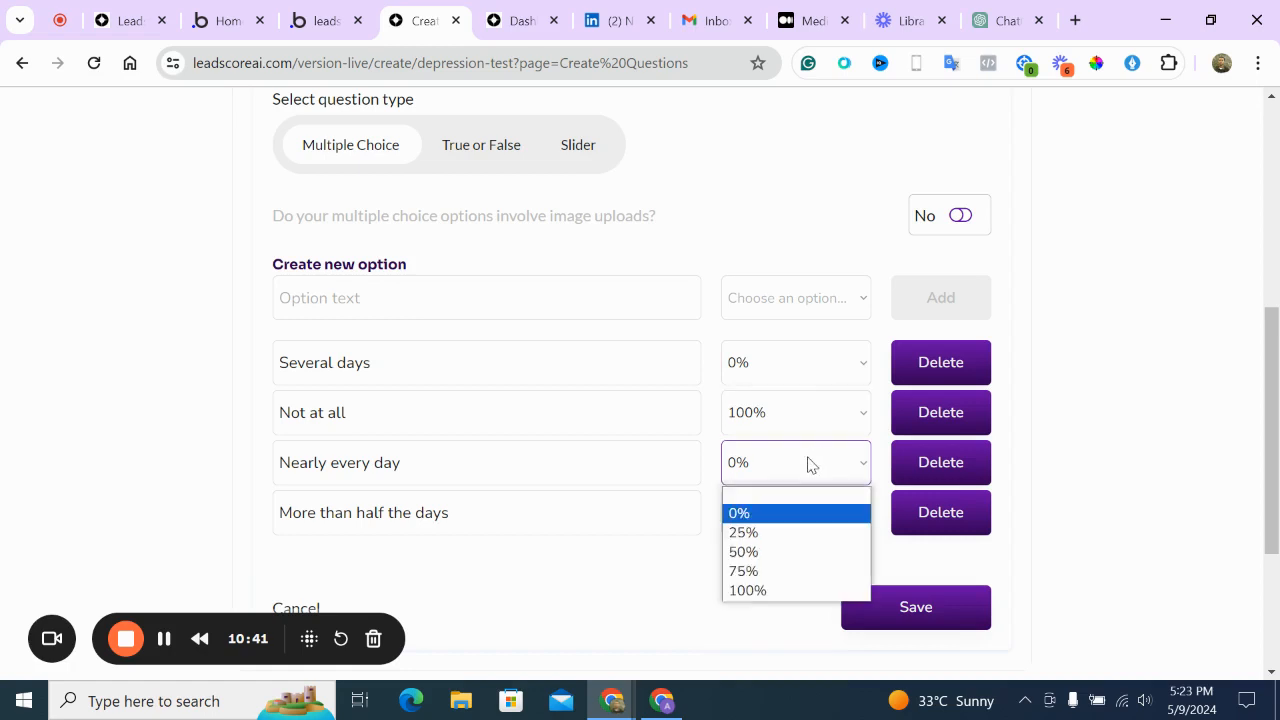
click(795, 532)
click(780, 376)
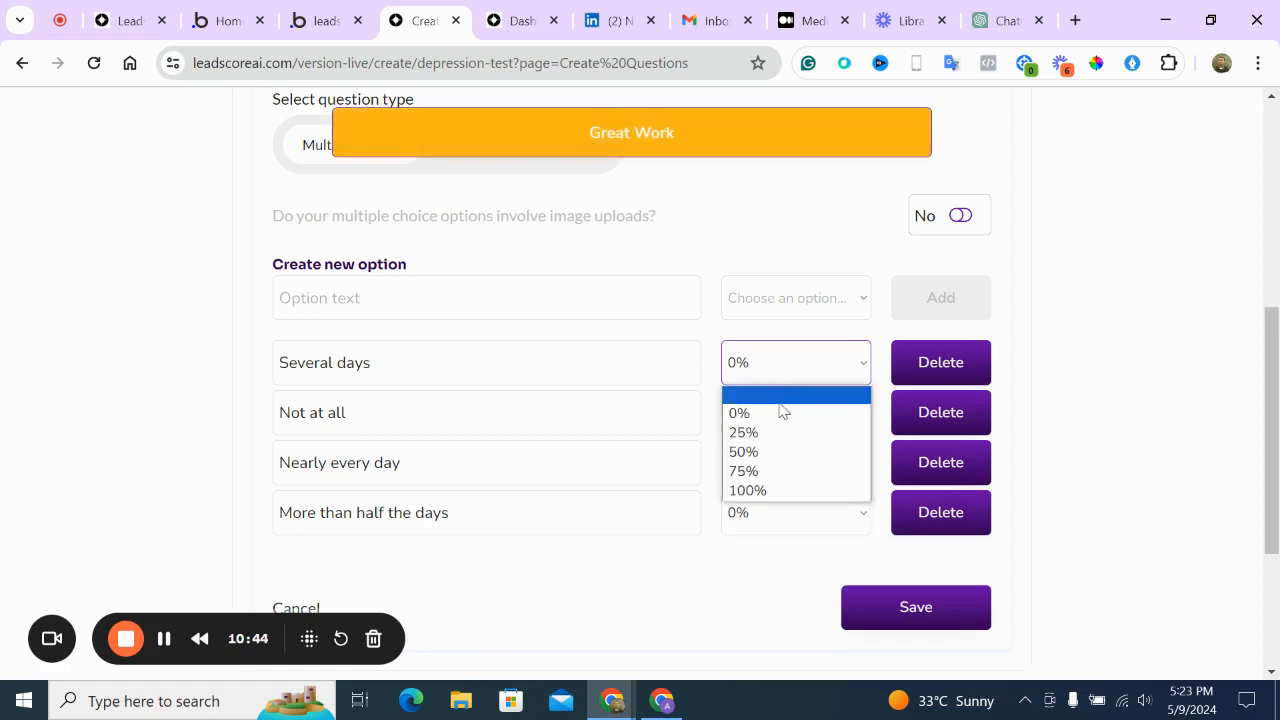
click(780, 411)
click(780, 516)
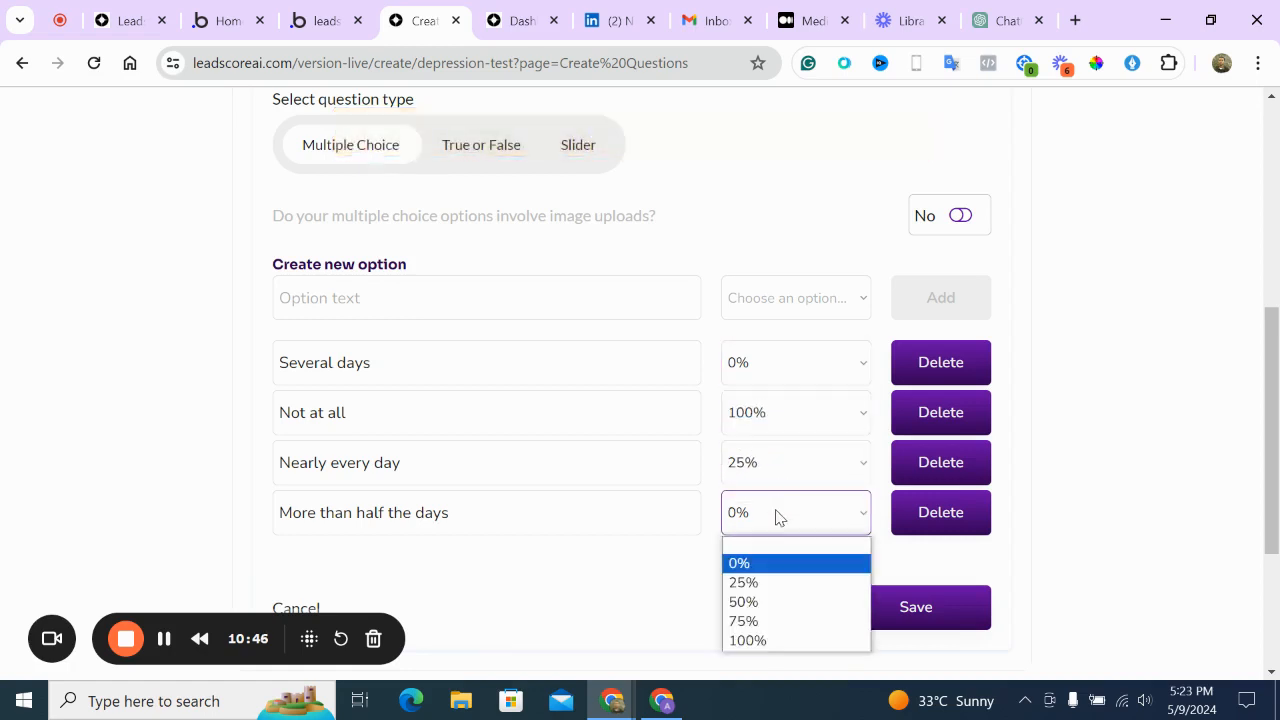
click(777, 583)
click(875, 612)
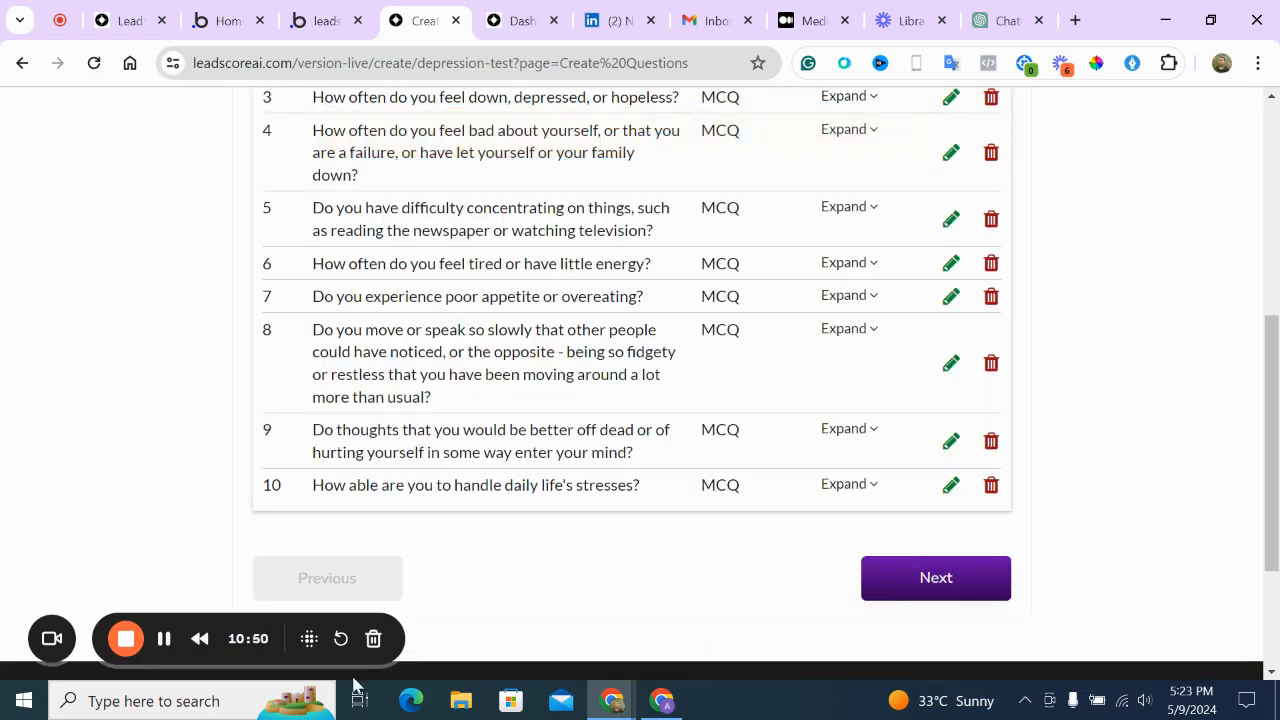
click(166, 648)
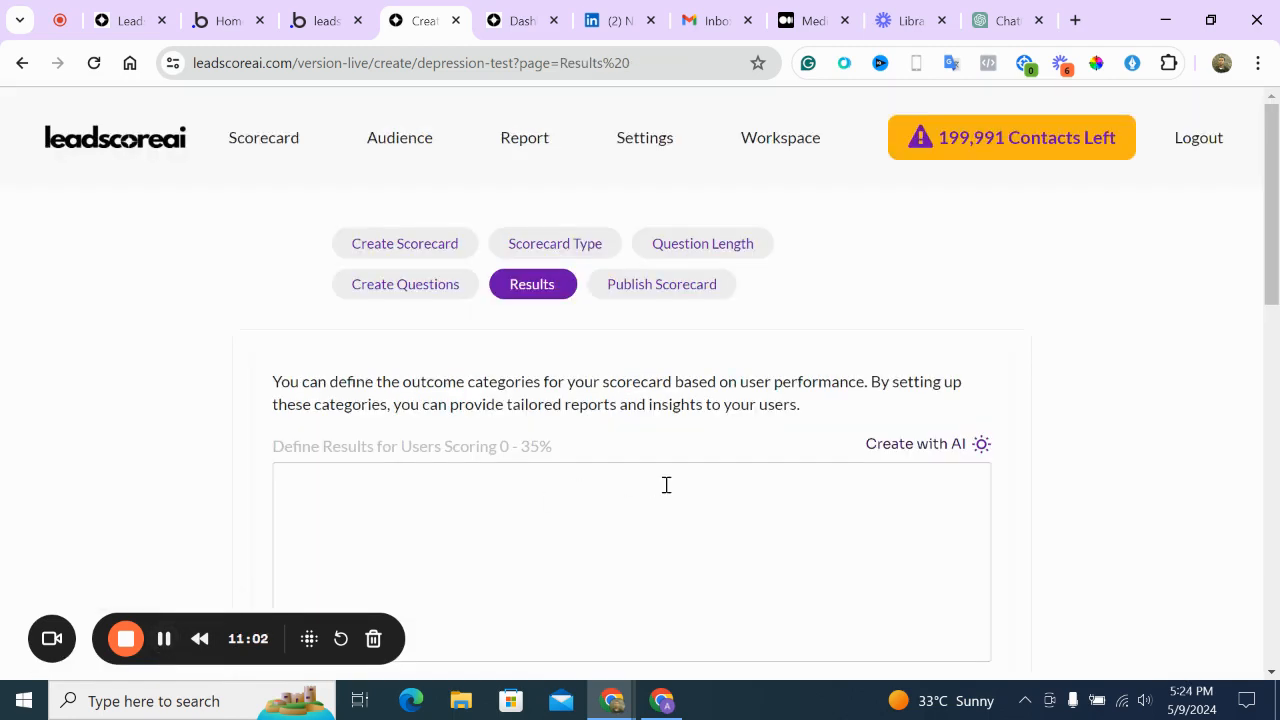
Generate AI result text for the 0–35% range and remove its score-range line
scroll(666, 485, down, 20)
scroll(666, 486, up, 15)
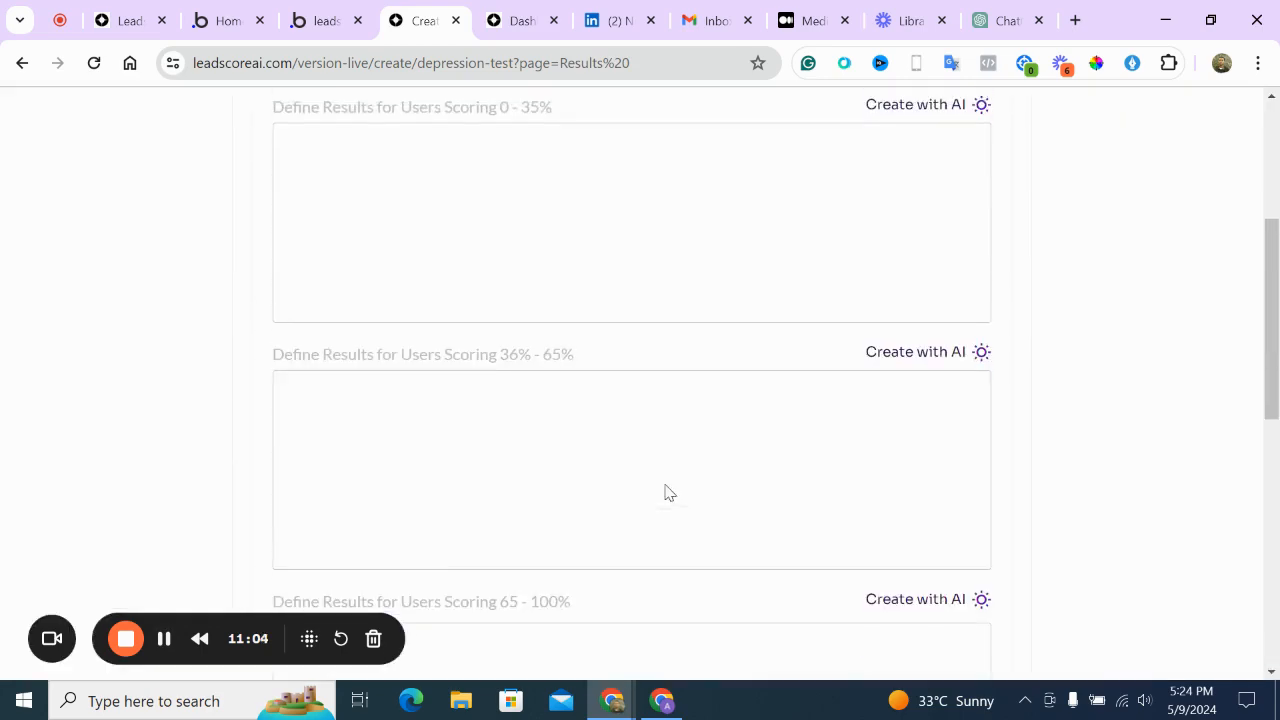
scroll(666, 486, up, 1)
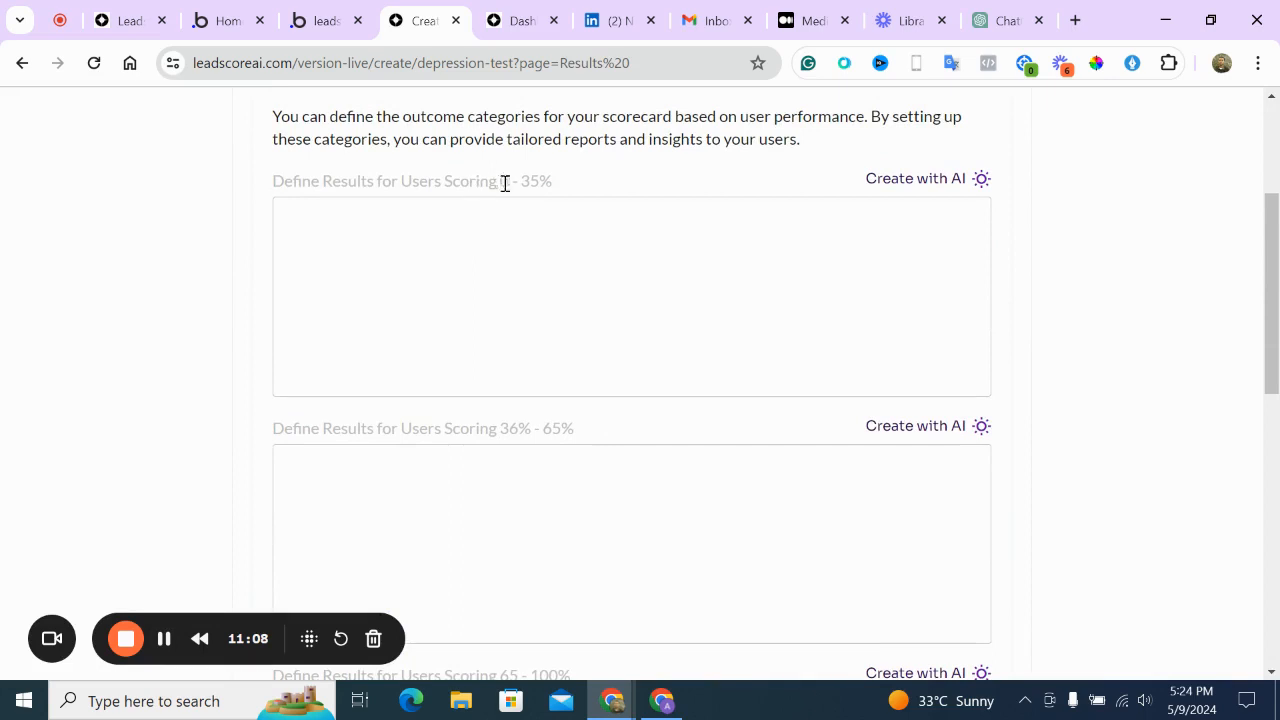
scroll(548, 197, up, 3)
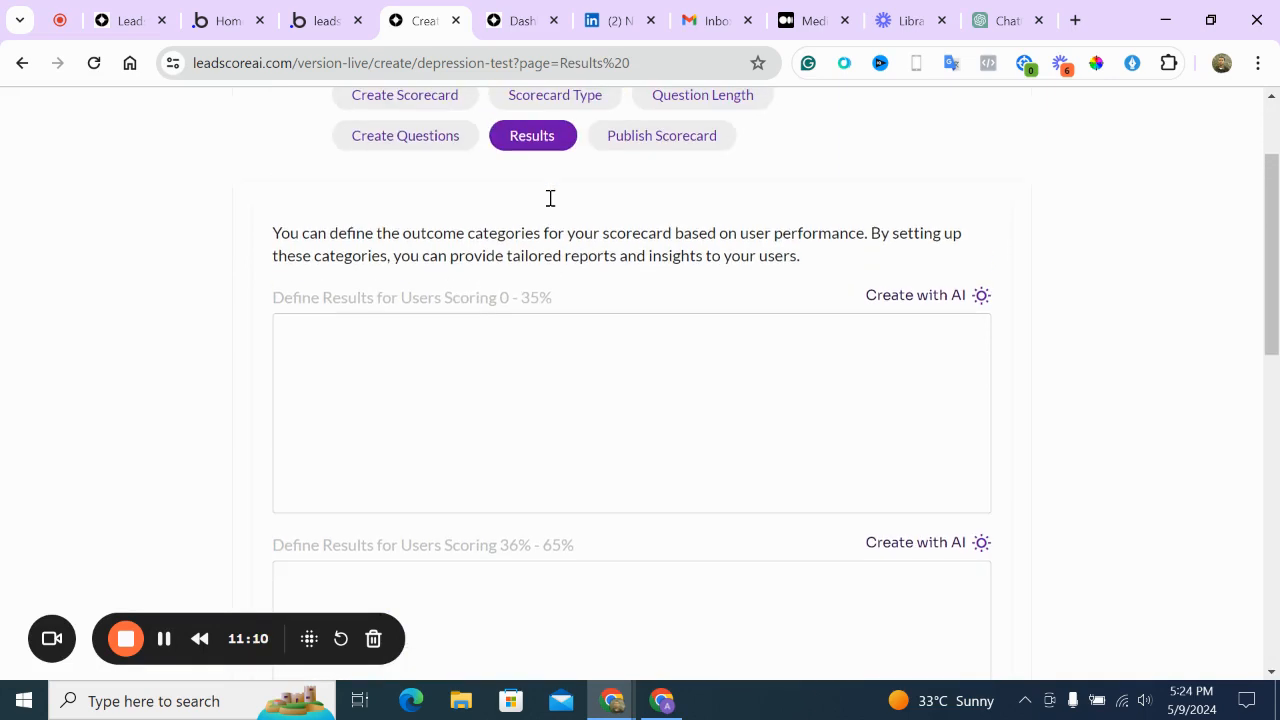
click(933, 306)
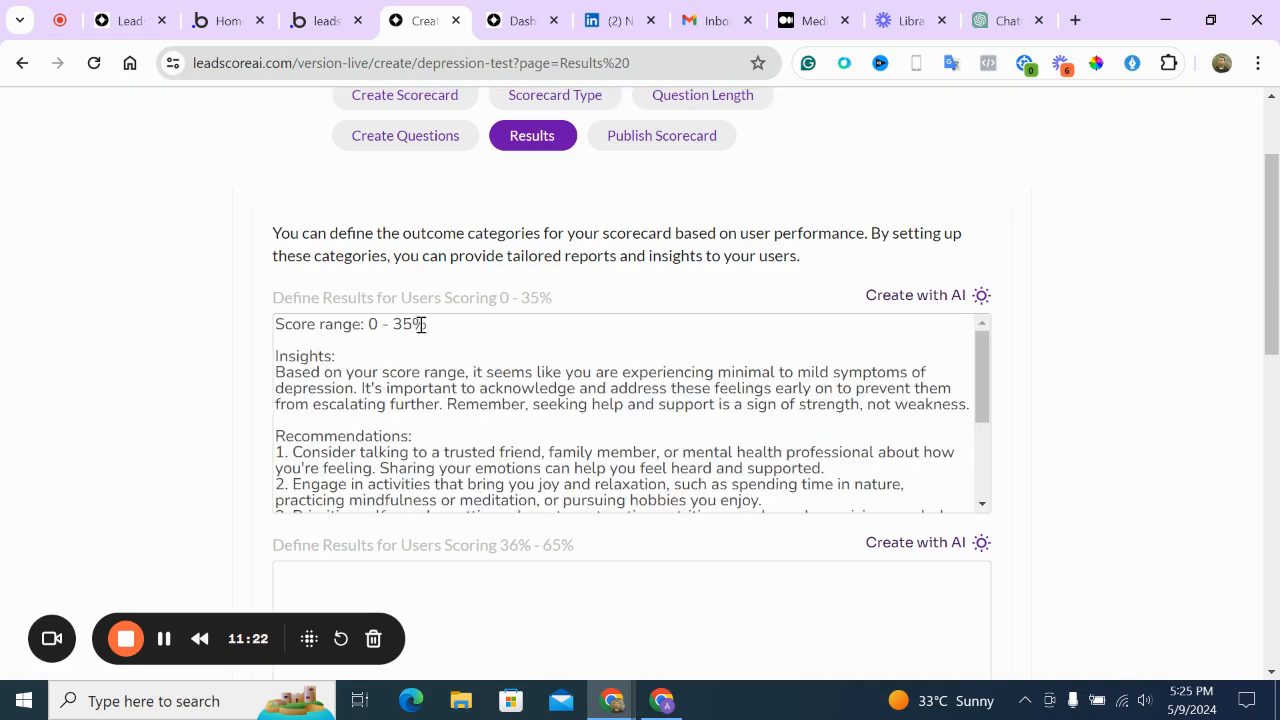
drag(449, 320, 270, 330)
key(Delete)
key(Delete)
key(Delete)
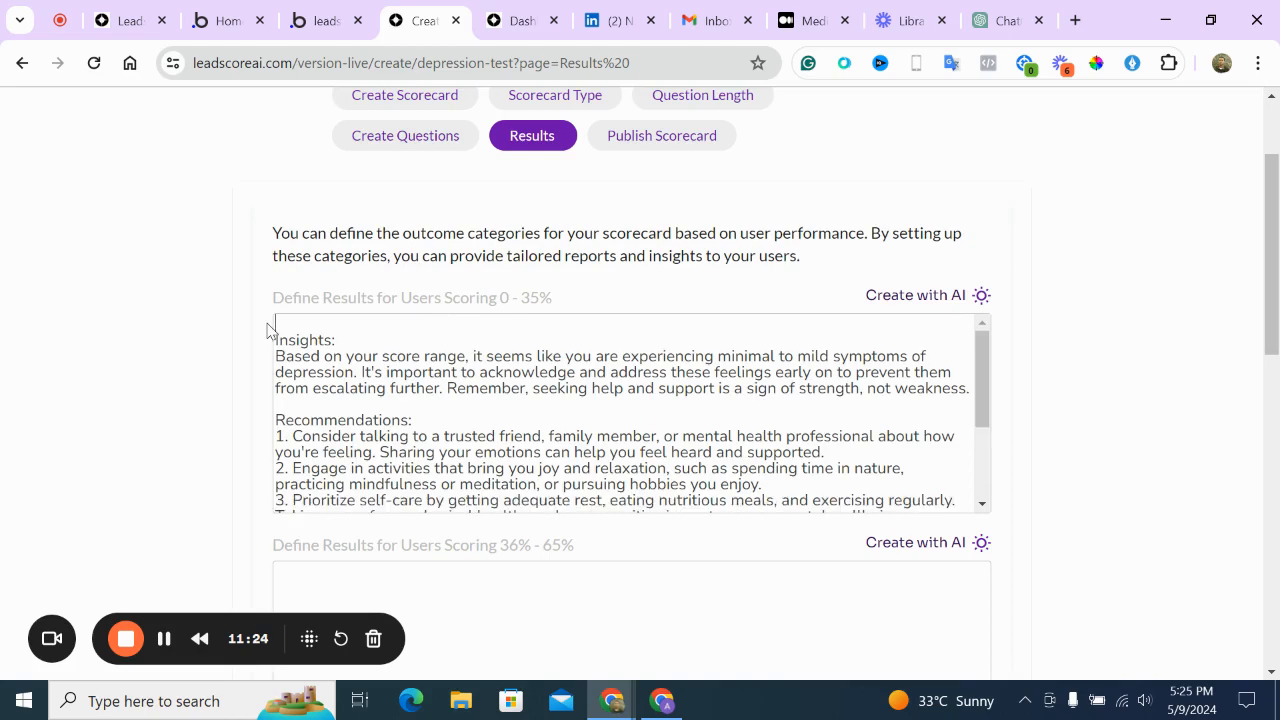
Generate AI result text for the 36–65% range, deleting its score-range line and blank line
scroll(387, 421, down, 3)
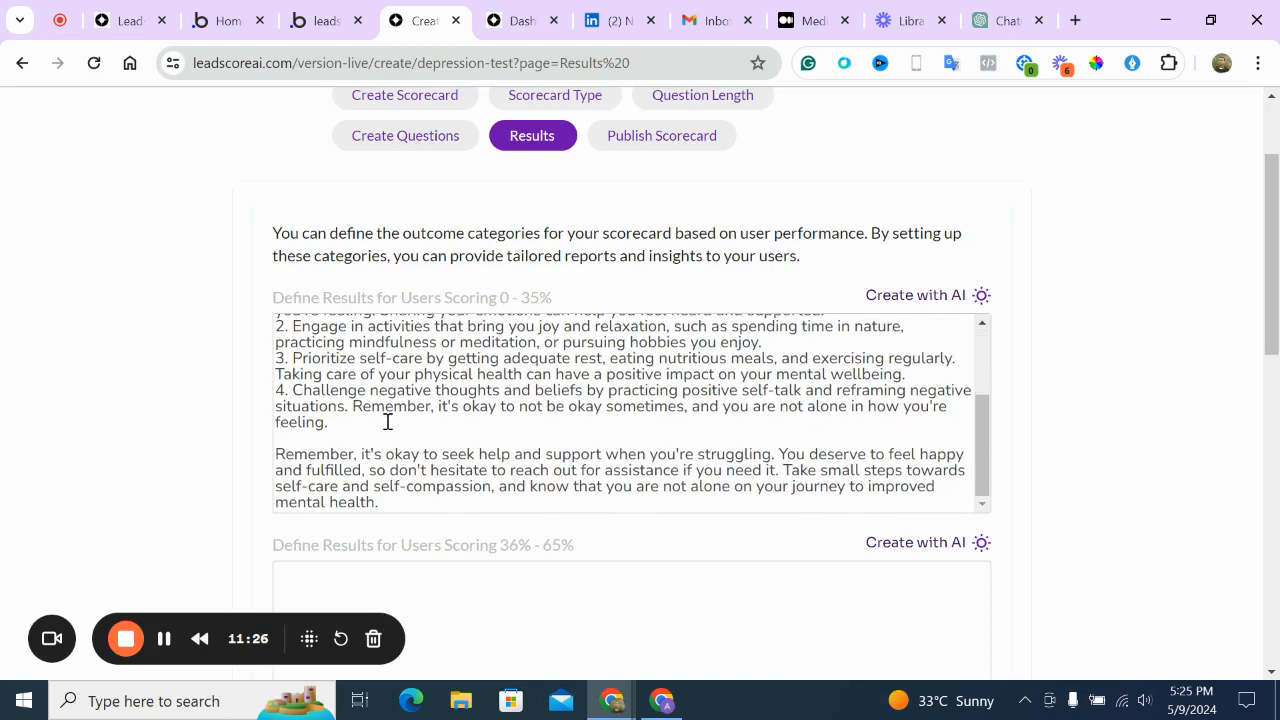
scroll(940, 457, down, 3)
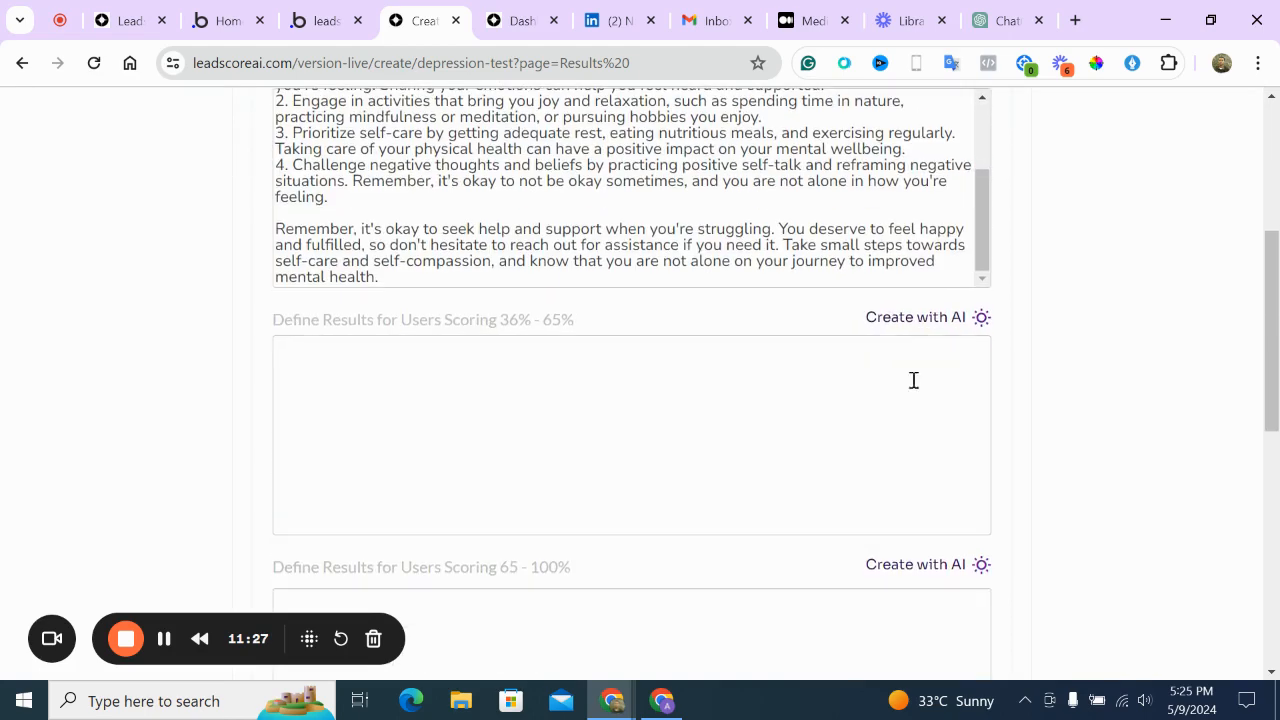
click(886, 318)
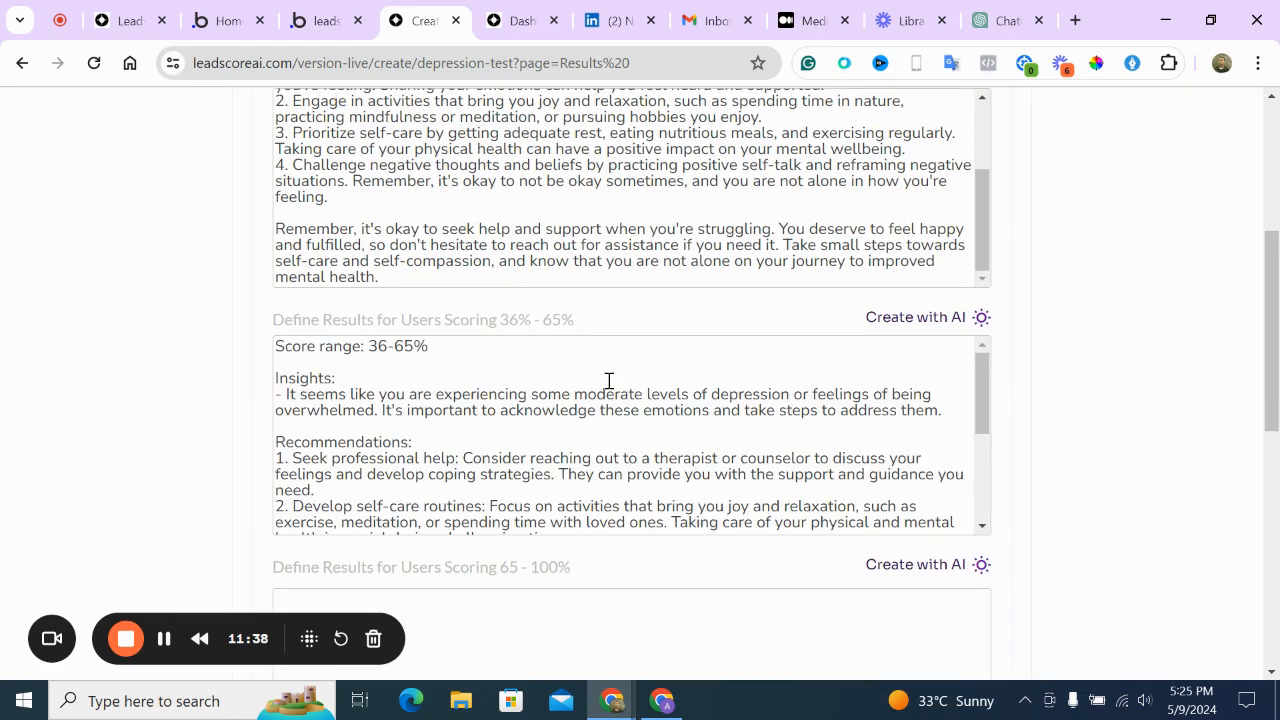
drag(463, 343, 239, 345)
key(Delete)
key(Delete)
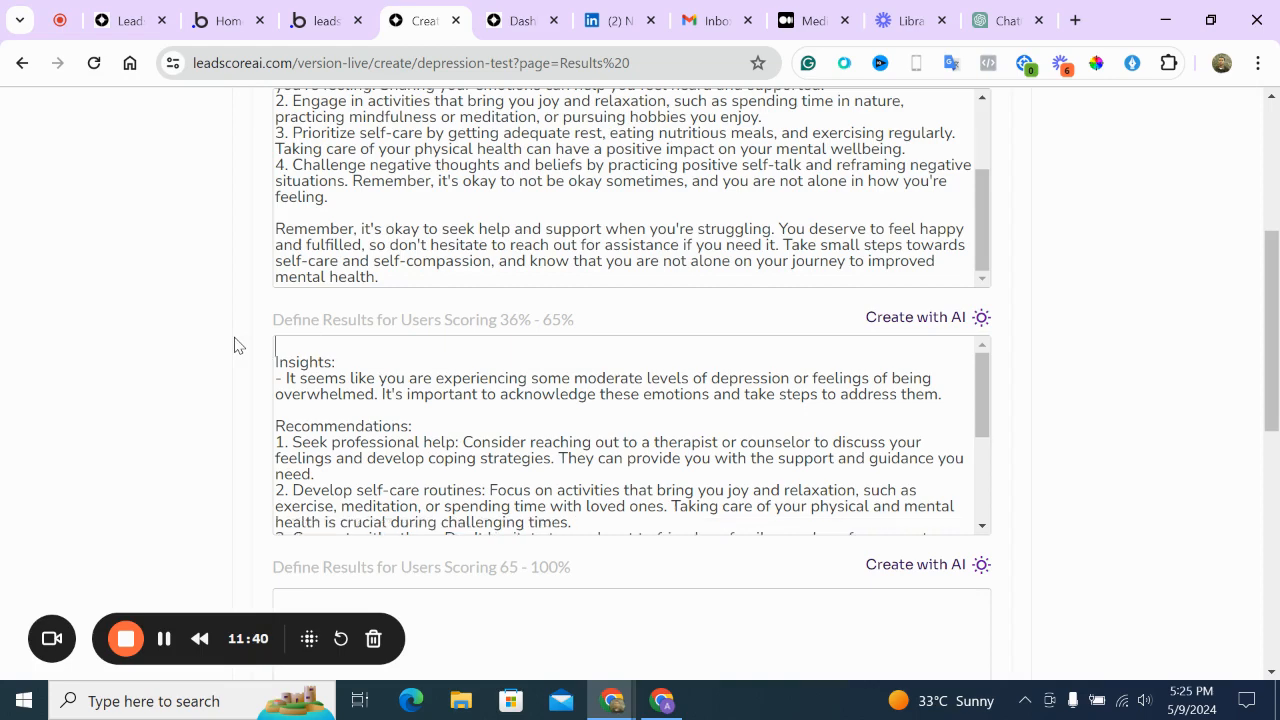
key(Delete)
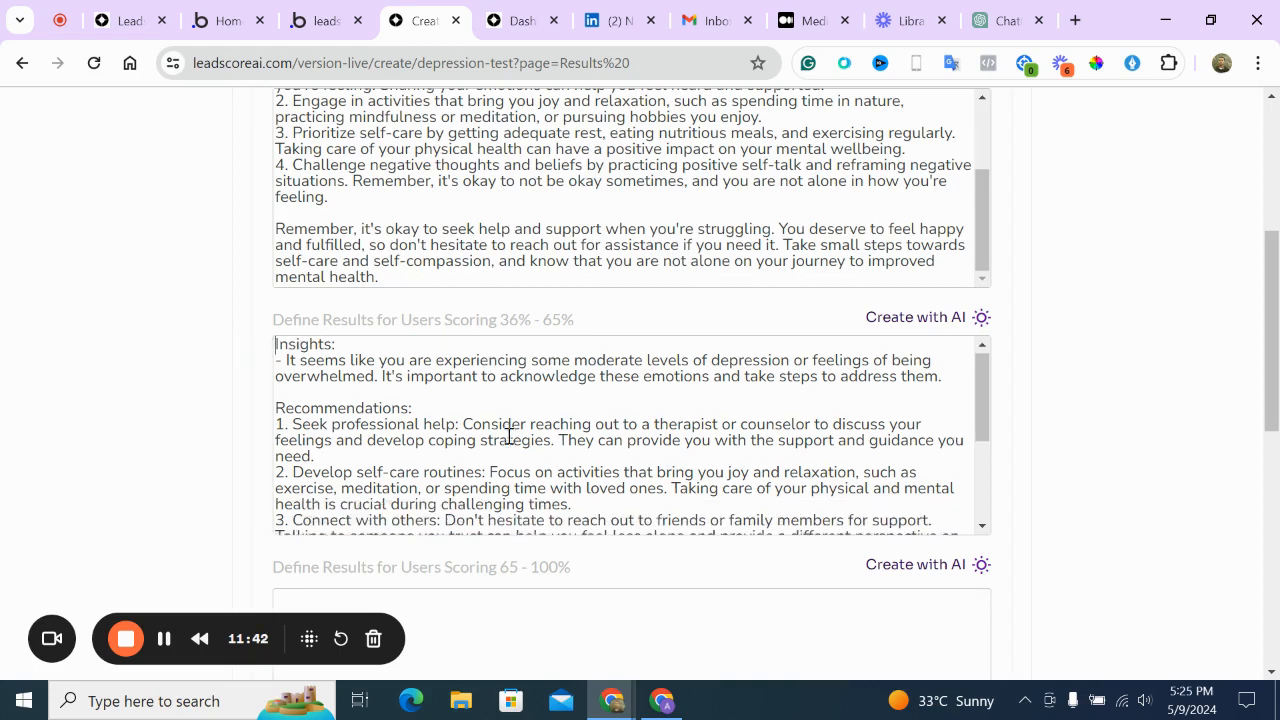
Generate AI result text for the 65–100% range
scroll(510, 436, down, 2)
scroll(951, 543, down, 1)
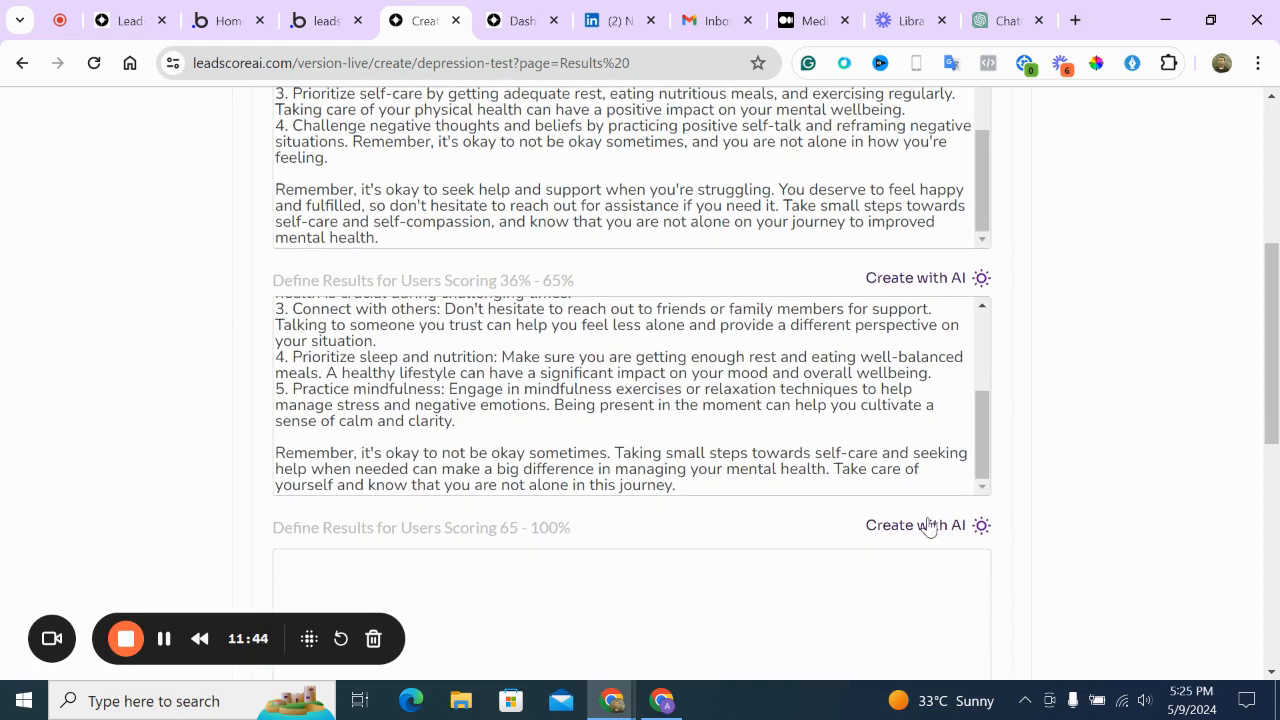
click(932, 528)
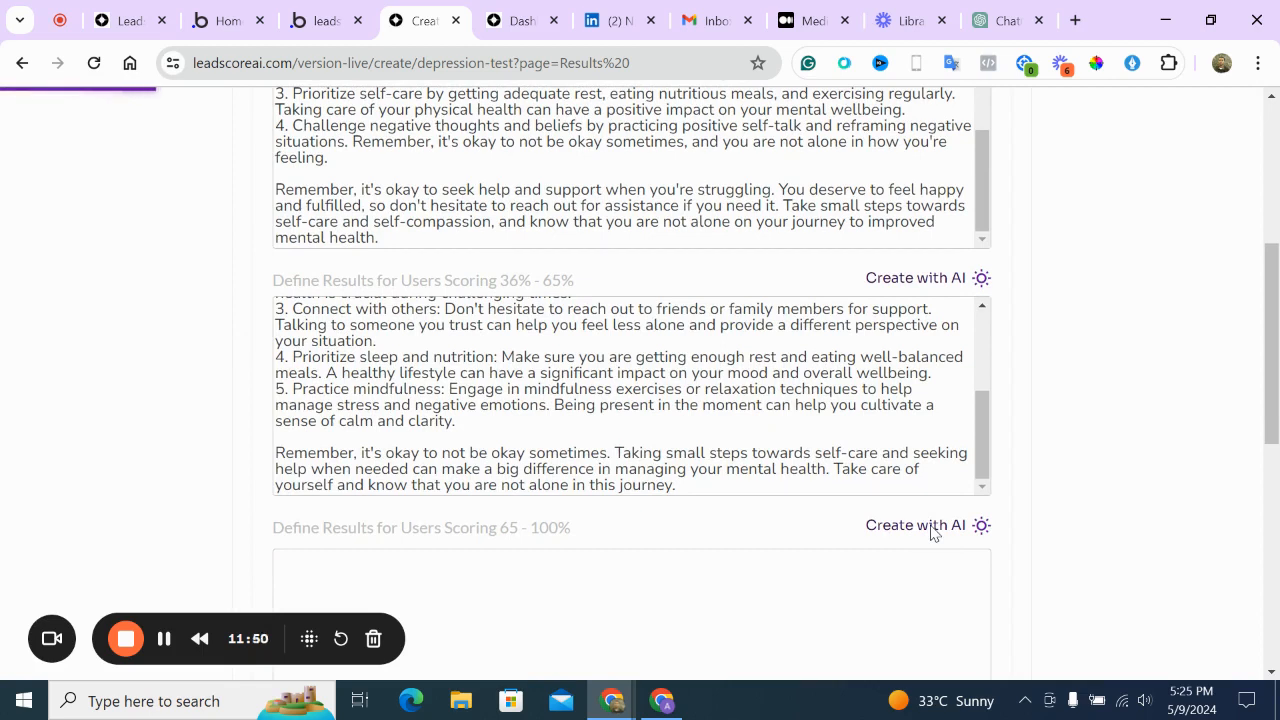
scroll(932, 528, down, 2)
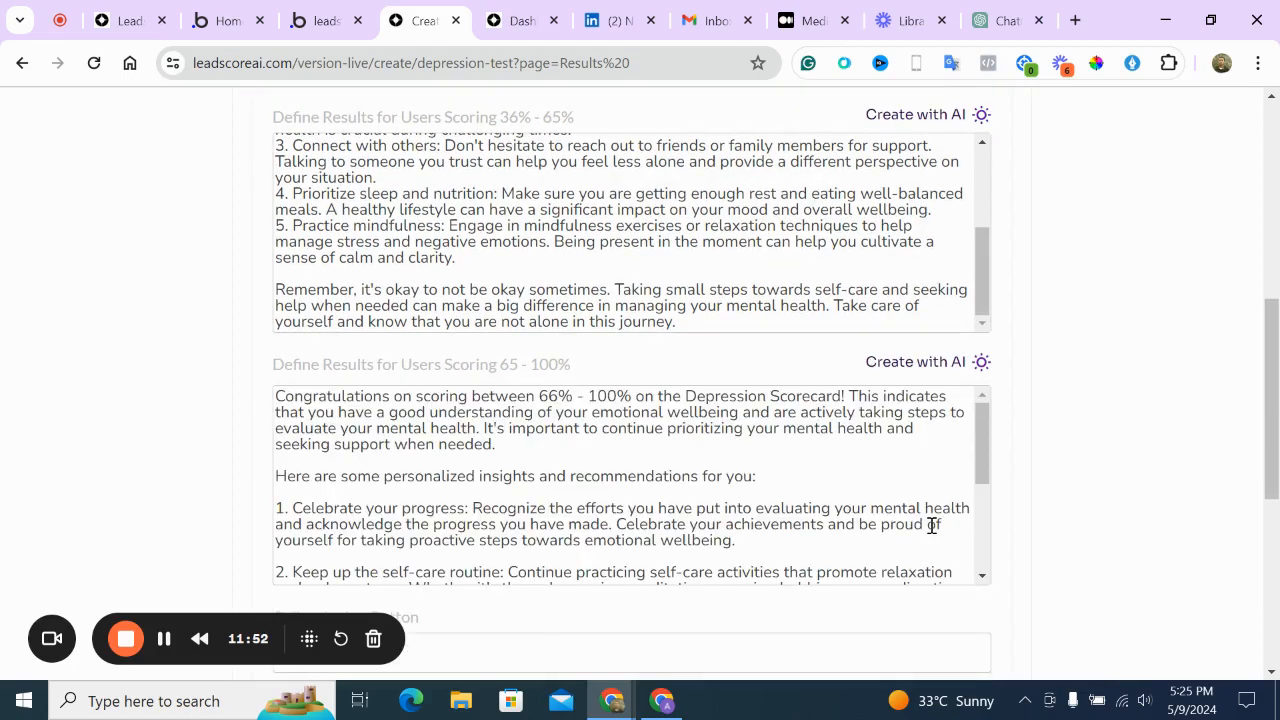
scroll(797, 469, up, 6)
scroll(797, 469, down, 8)
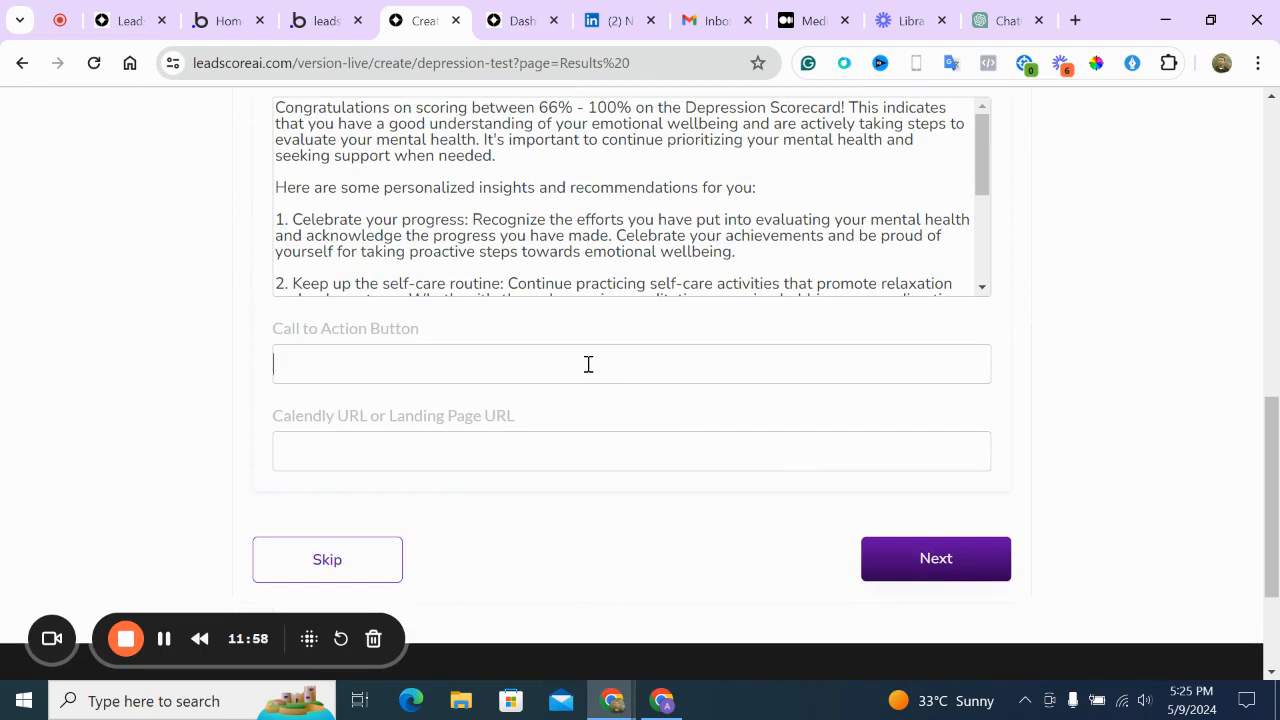
Set the call-to-action button text to 'Book a one-on-one session with a Specialist'
text(Book a one-on-)
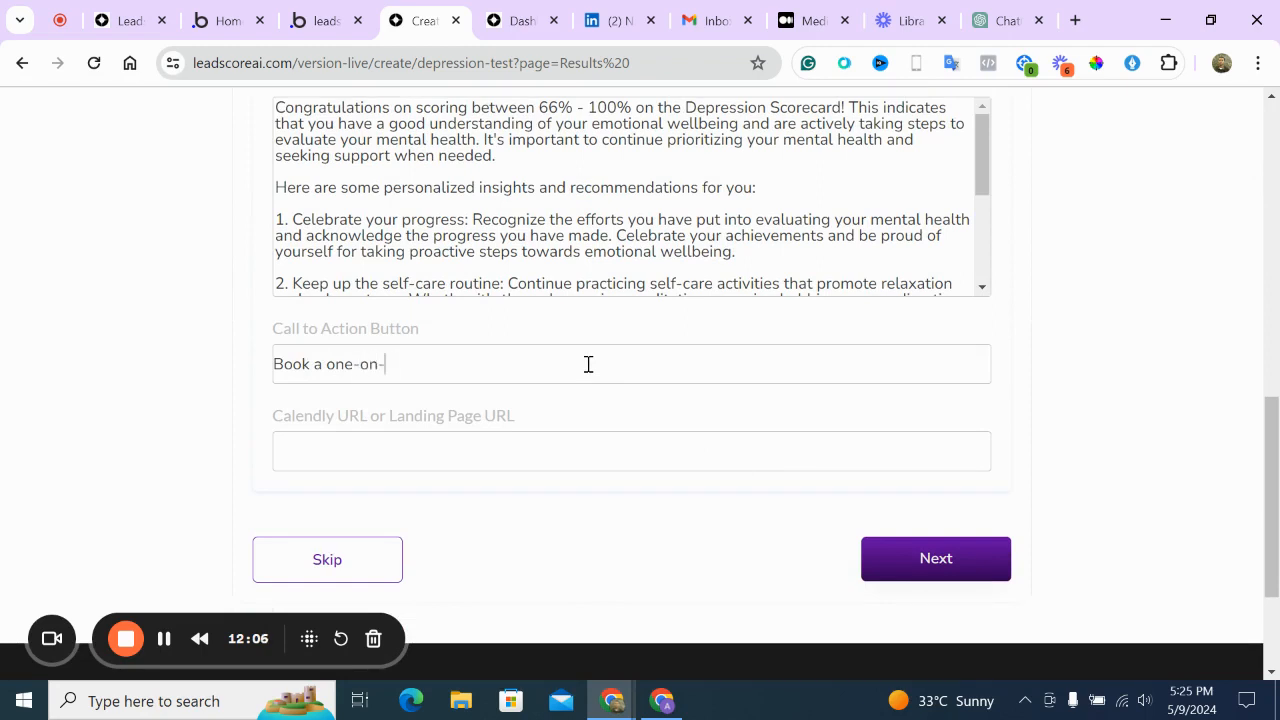
text(one session with a )
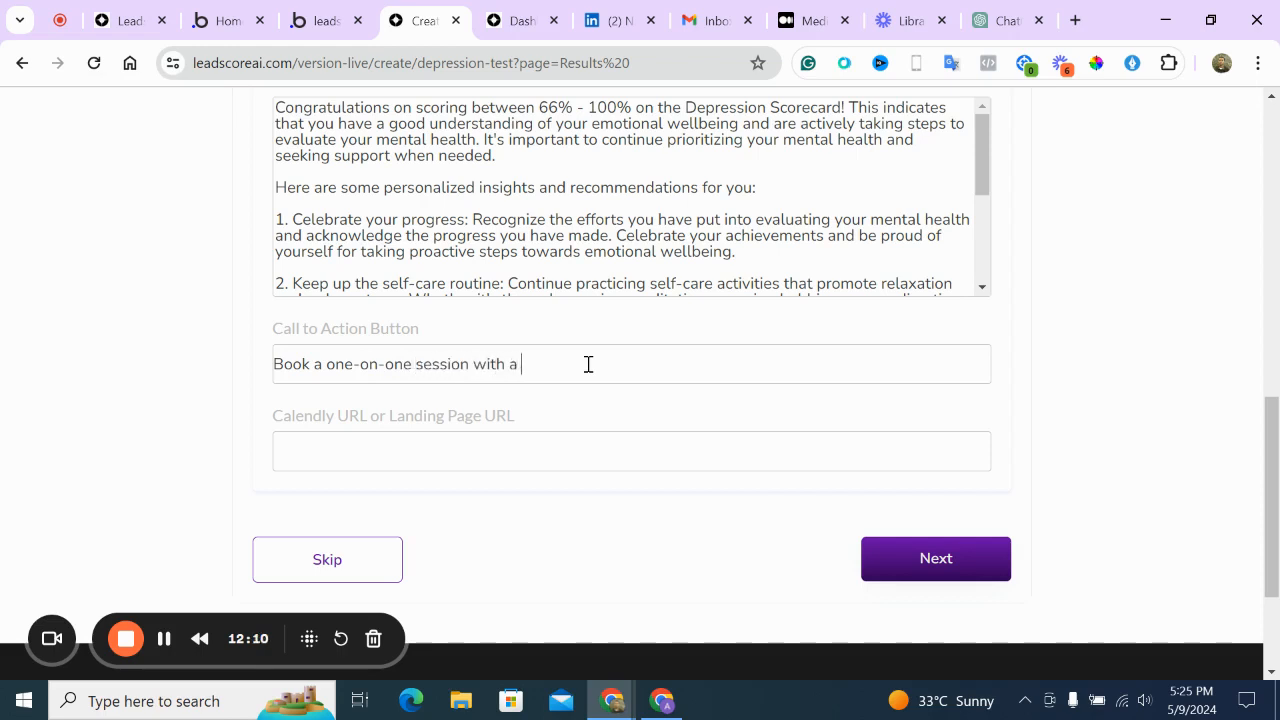
text(D)
key(BackSpace)
key(BackSpace)
key(BackSpace)
text(a Specialis)
text(t)
Enter calendly.com/leadscoreai as the Calendly URL and continue to Publish
text(calendly.com)
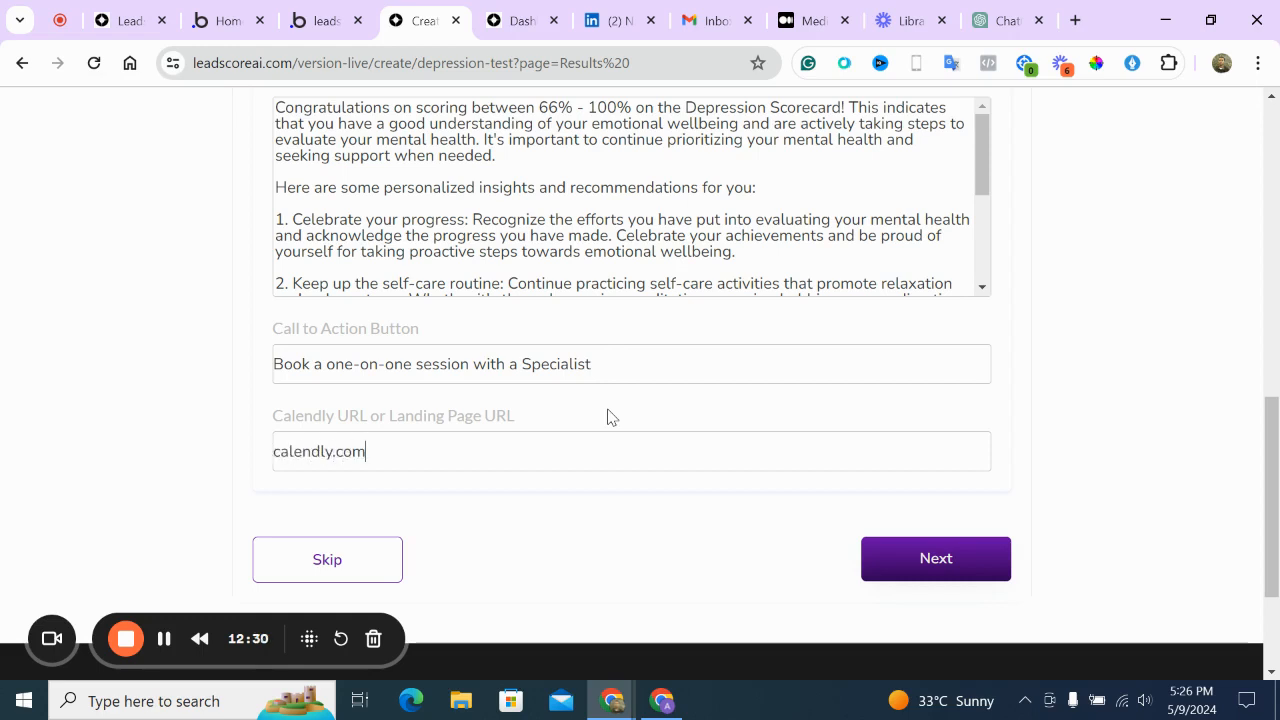
text(/leadsc)
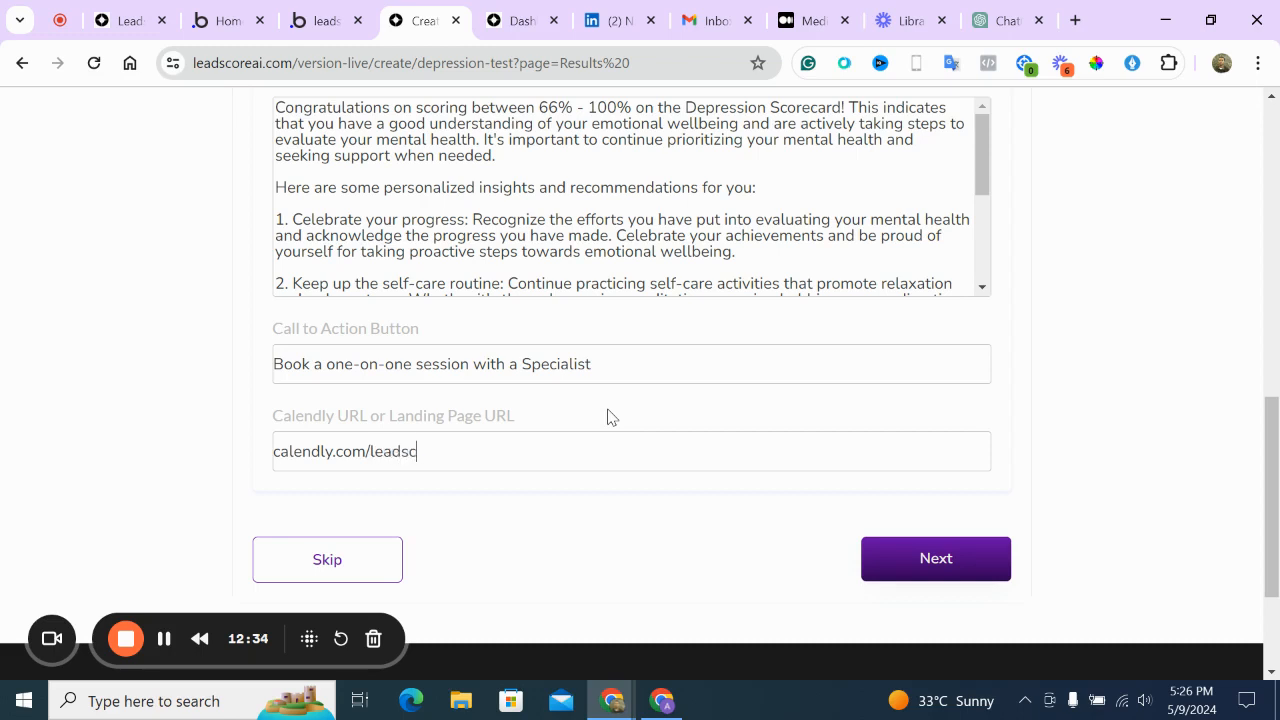
text(oreai)
click(896, 557)
Enable the Name and Email signup form before results and publish the Navigating Emotions scorecard
scroll(814, 425, up, 4)
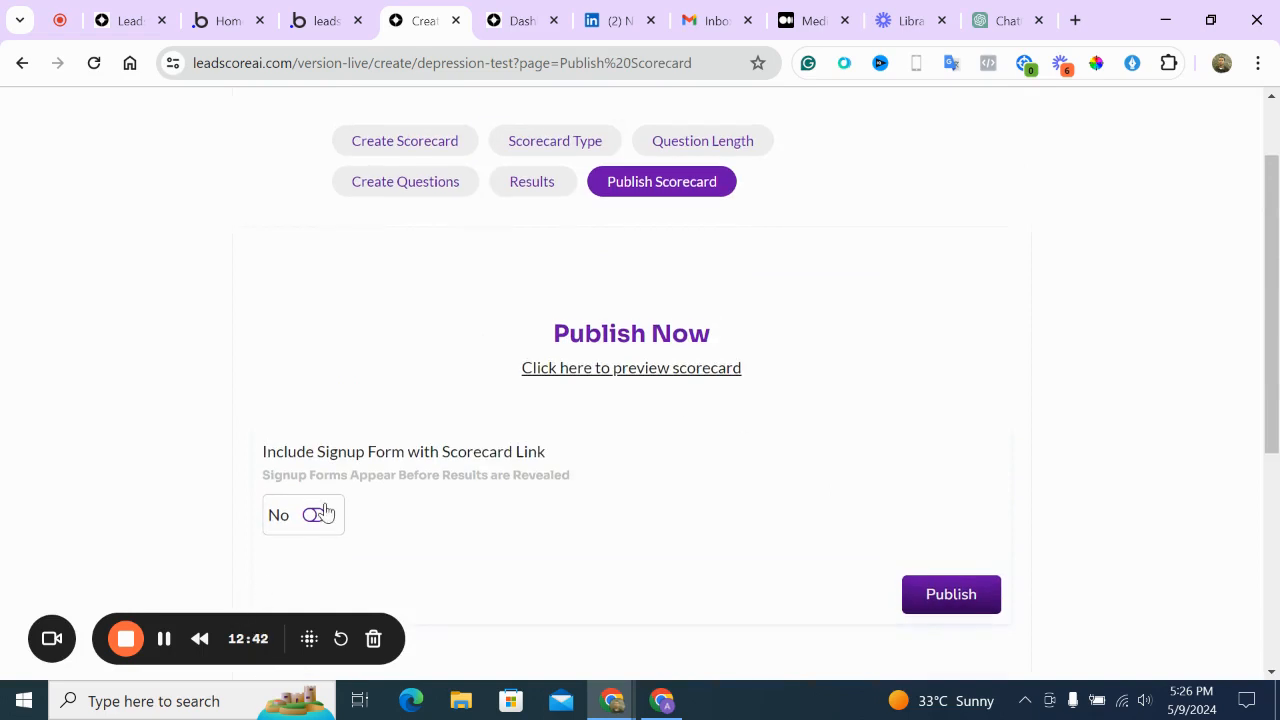
click(316, 514)
scroll(328, 512, down, 3)
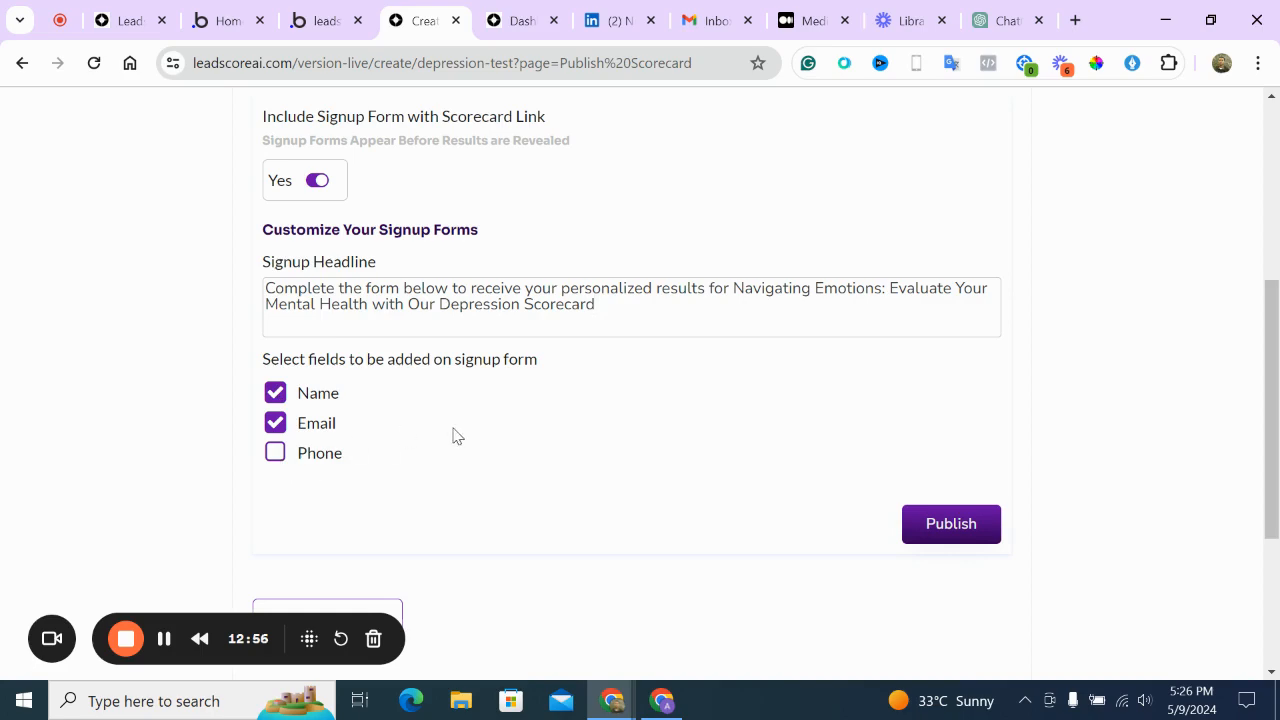
scroll(453, 435, up, 4)
scroll(453, 435, down, 7)
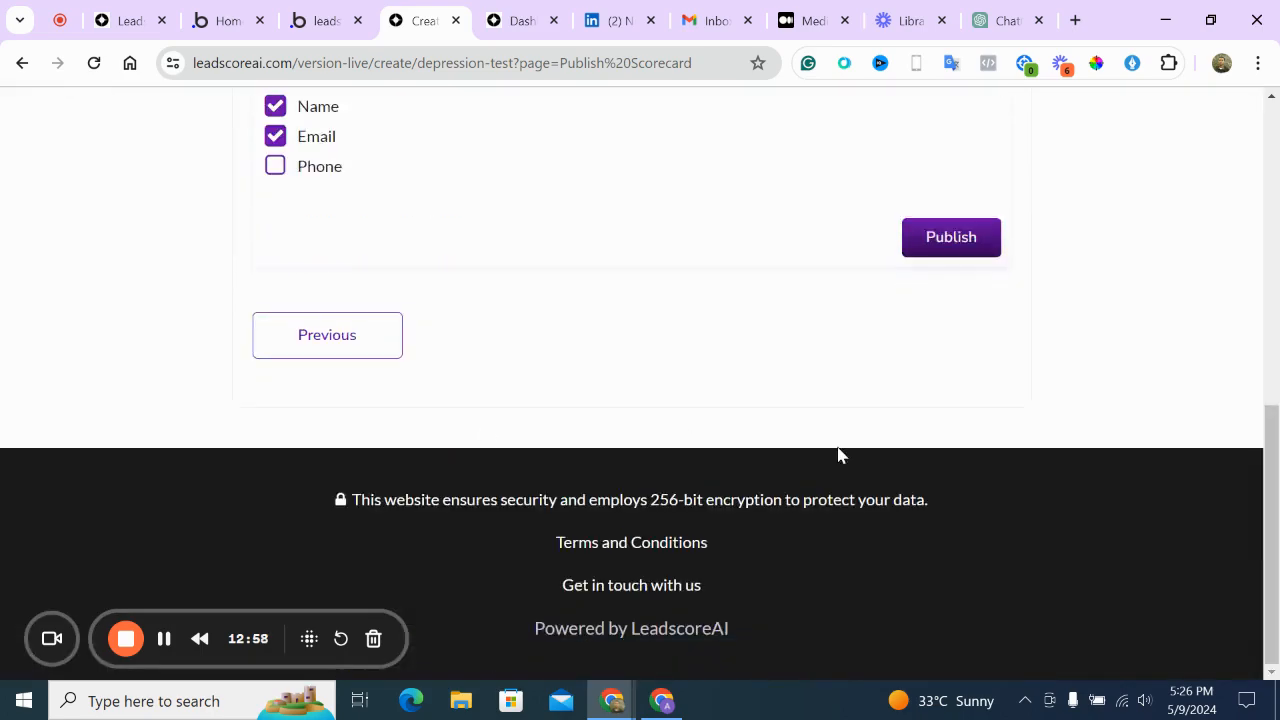
click(963, 245)
scroll(963, 245, up, 5)
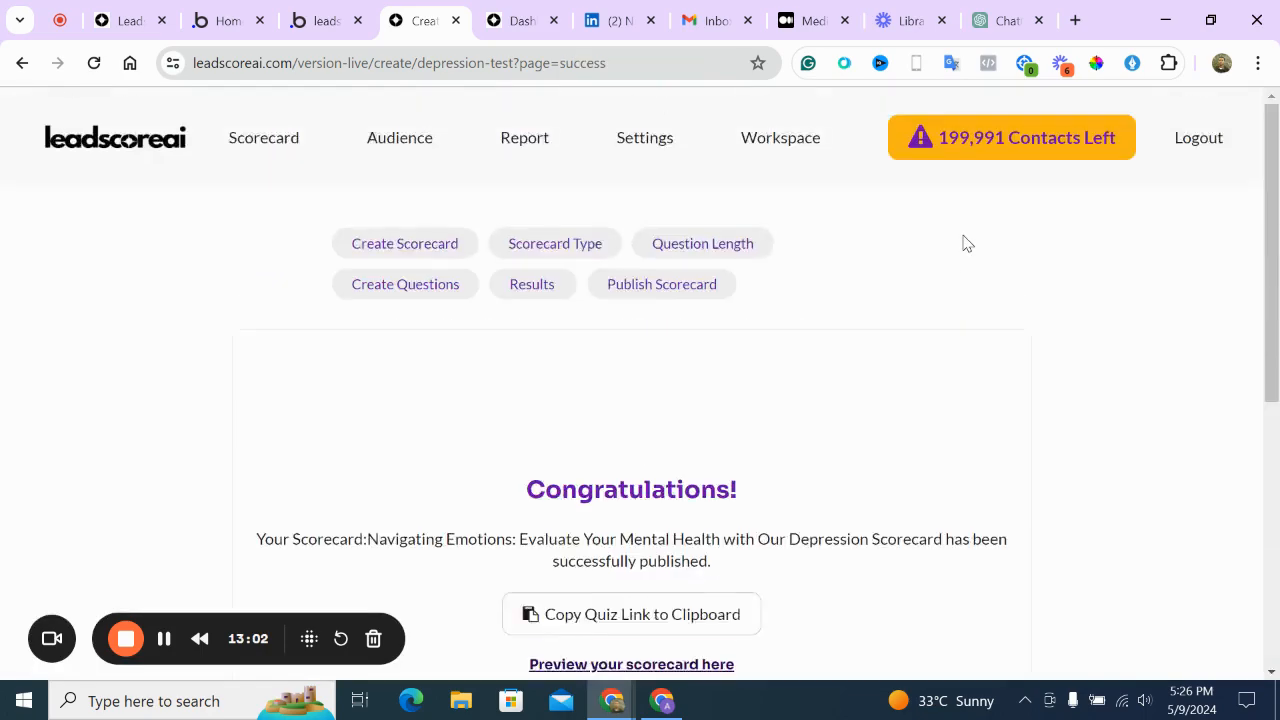
Open the copied live quiz link in a new tab and start the depression quiz
click(650, 614)
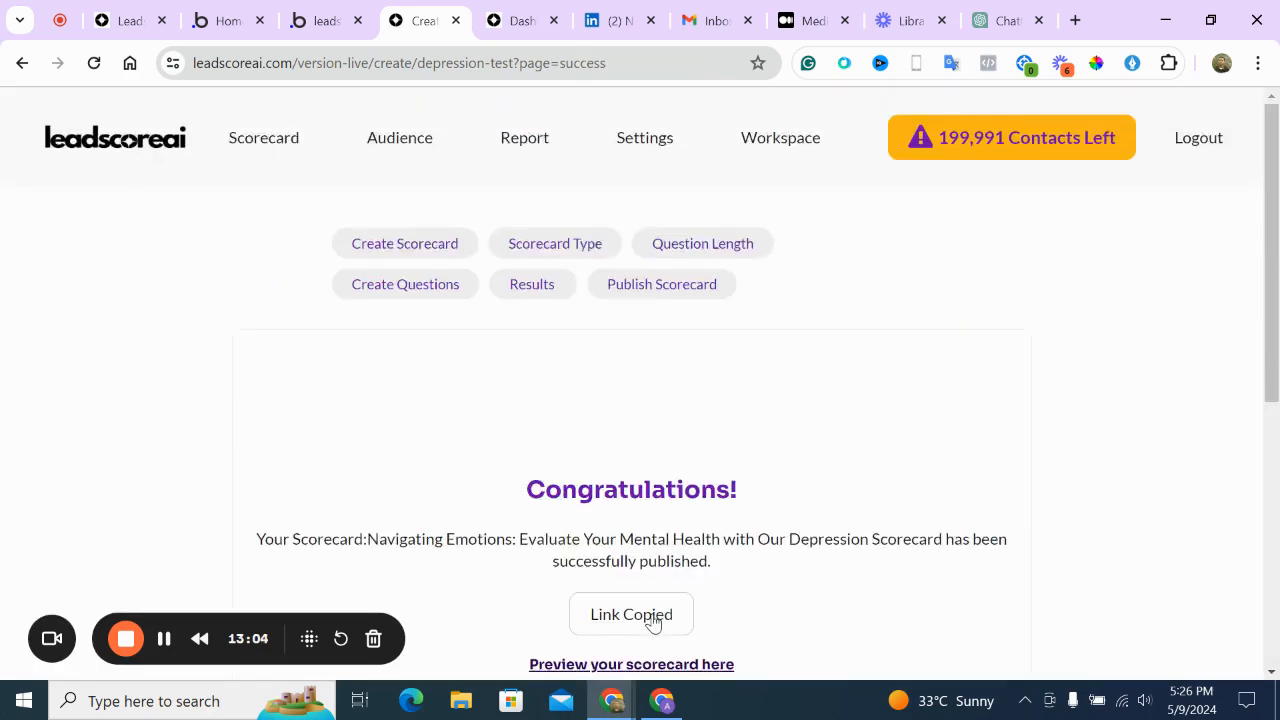
click(1076, 21)
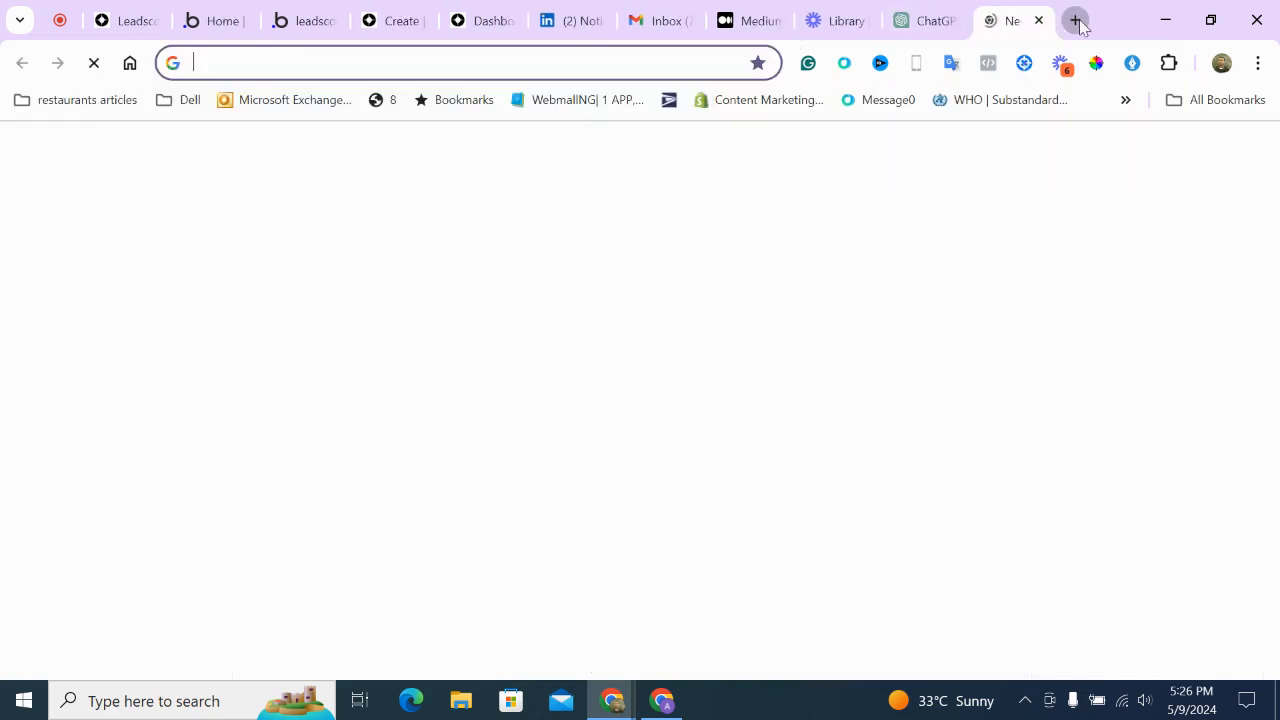
key(ctrl+v)
key(Return)
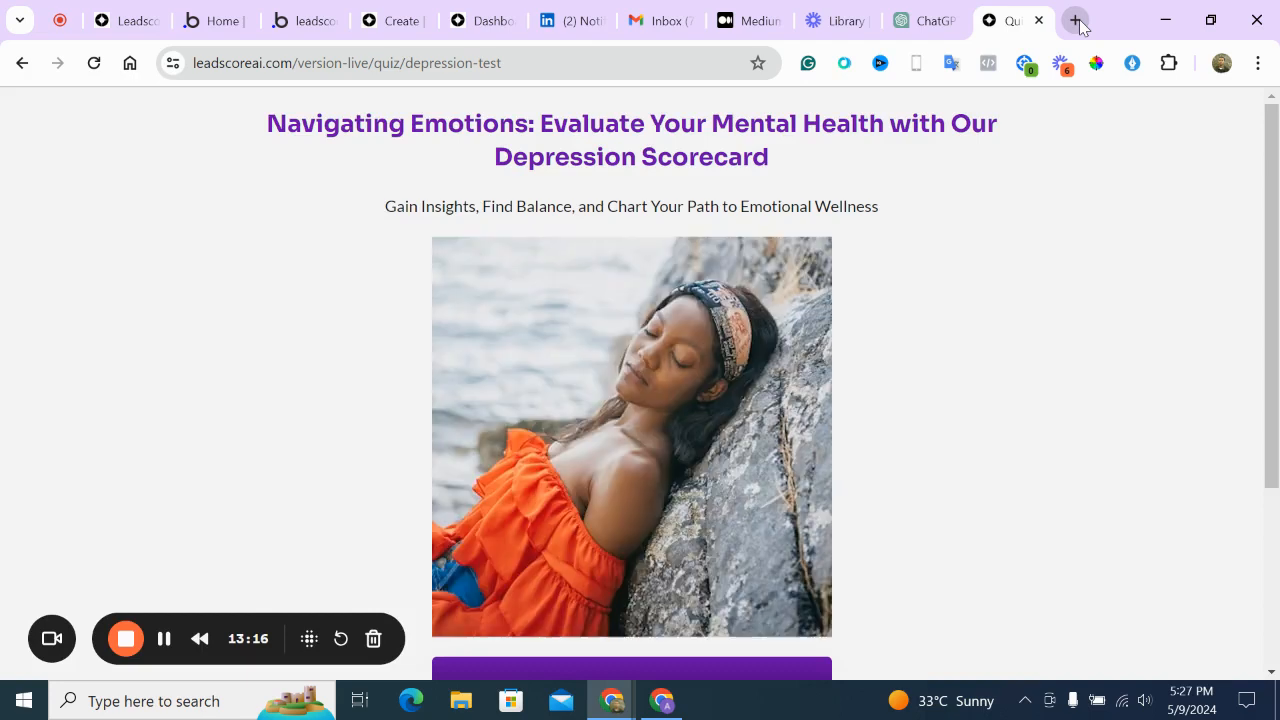
scroll(1017, 149, down, 2)
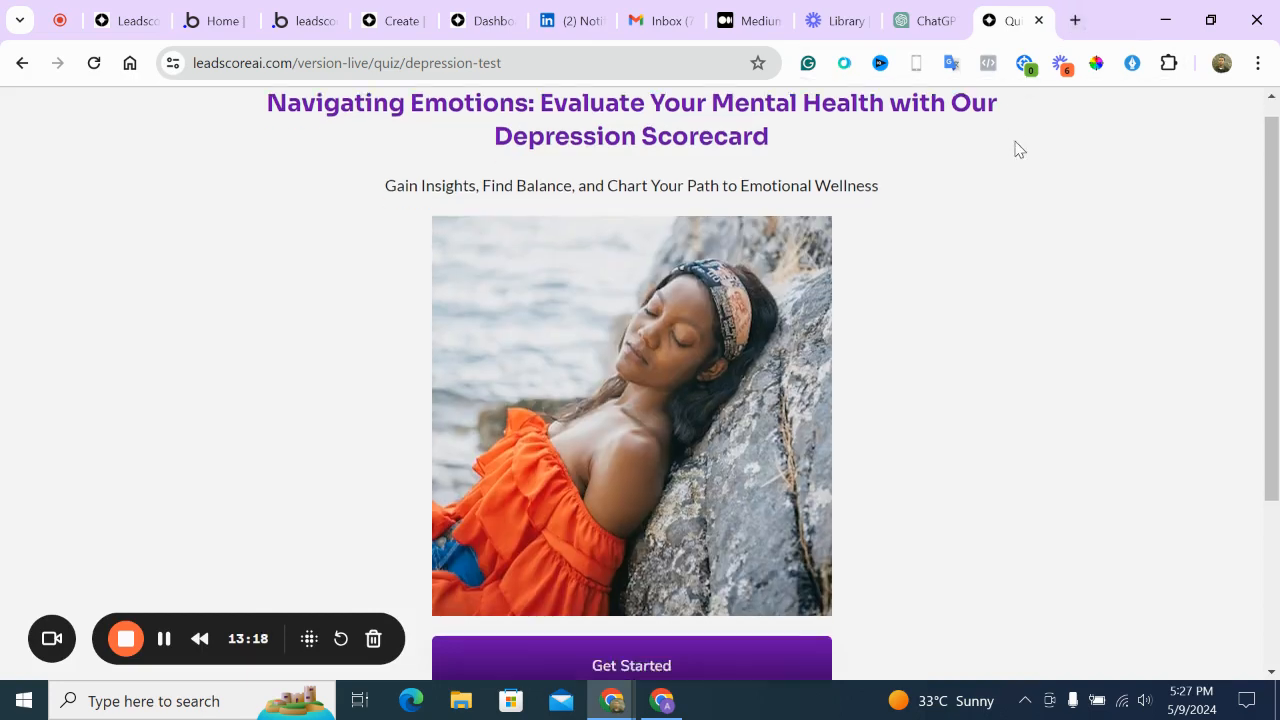
click(788, 495)
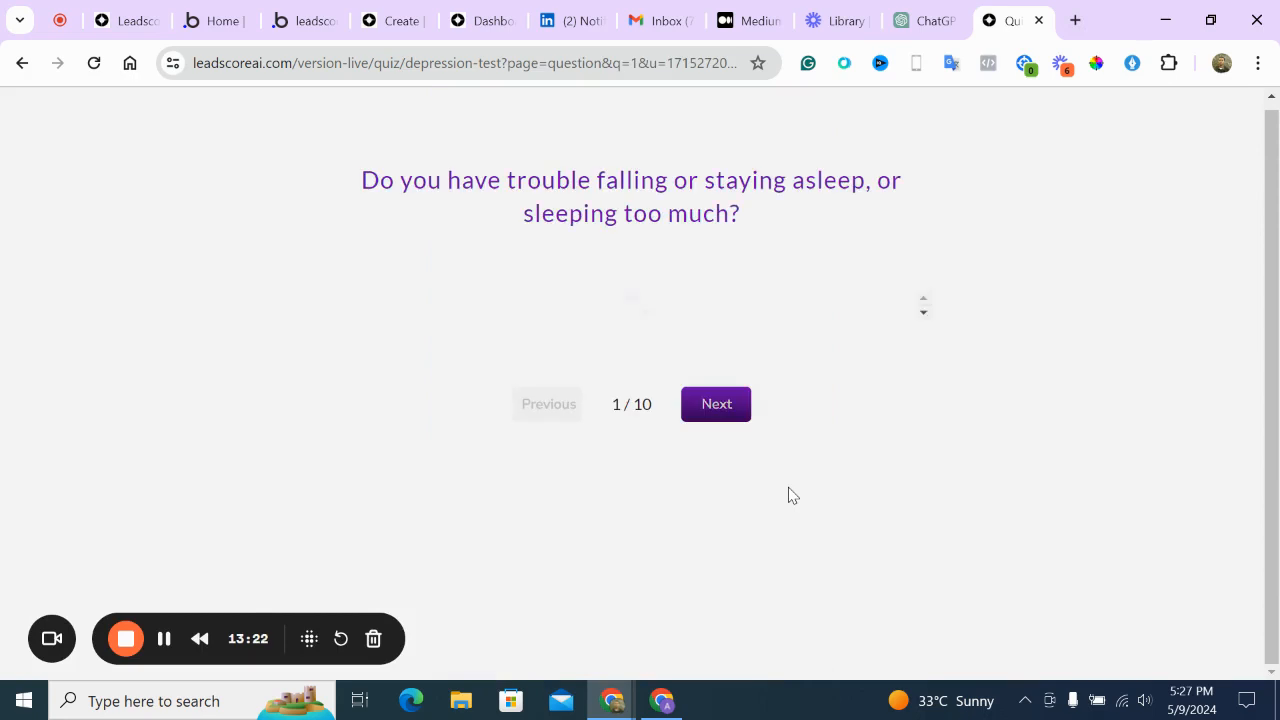
Answer questions 1–5, choosing Not at all for sleep and question 5, Nearly every day for question 4
click(789, 496)
click(691, 437)
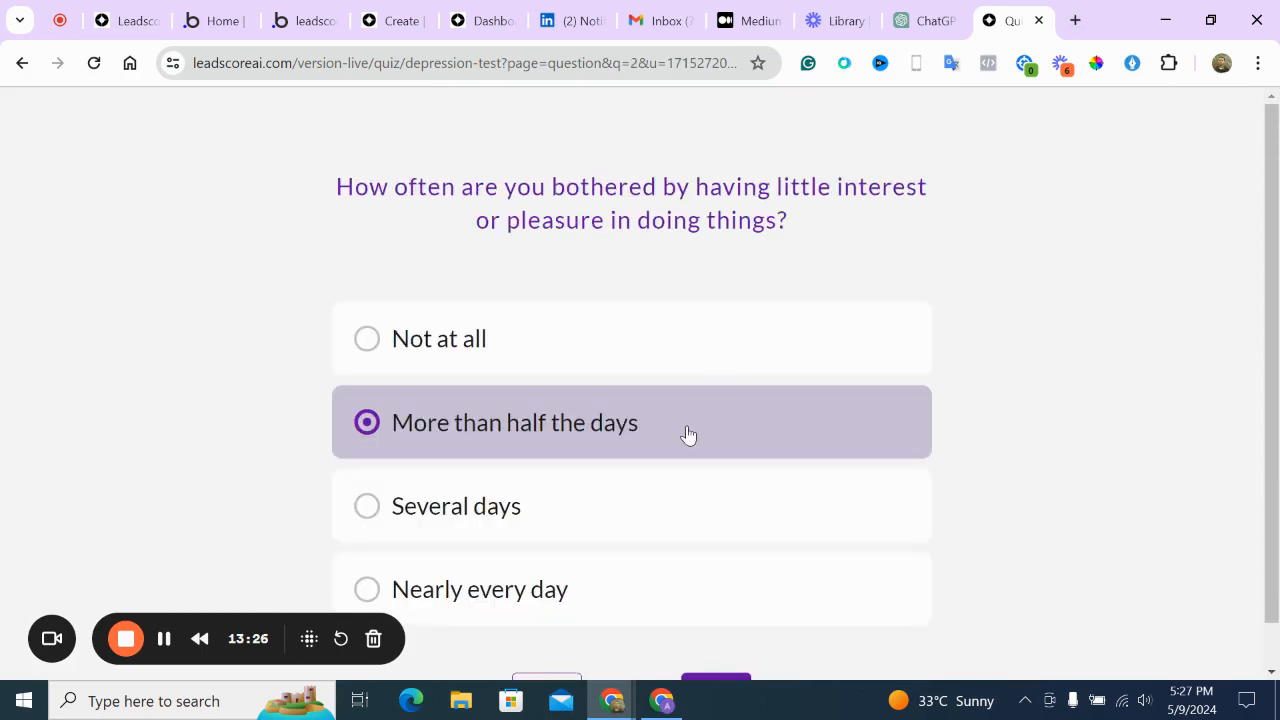
scroll(688, 434, down, 1)
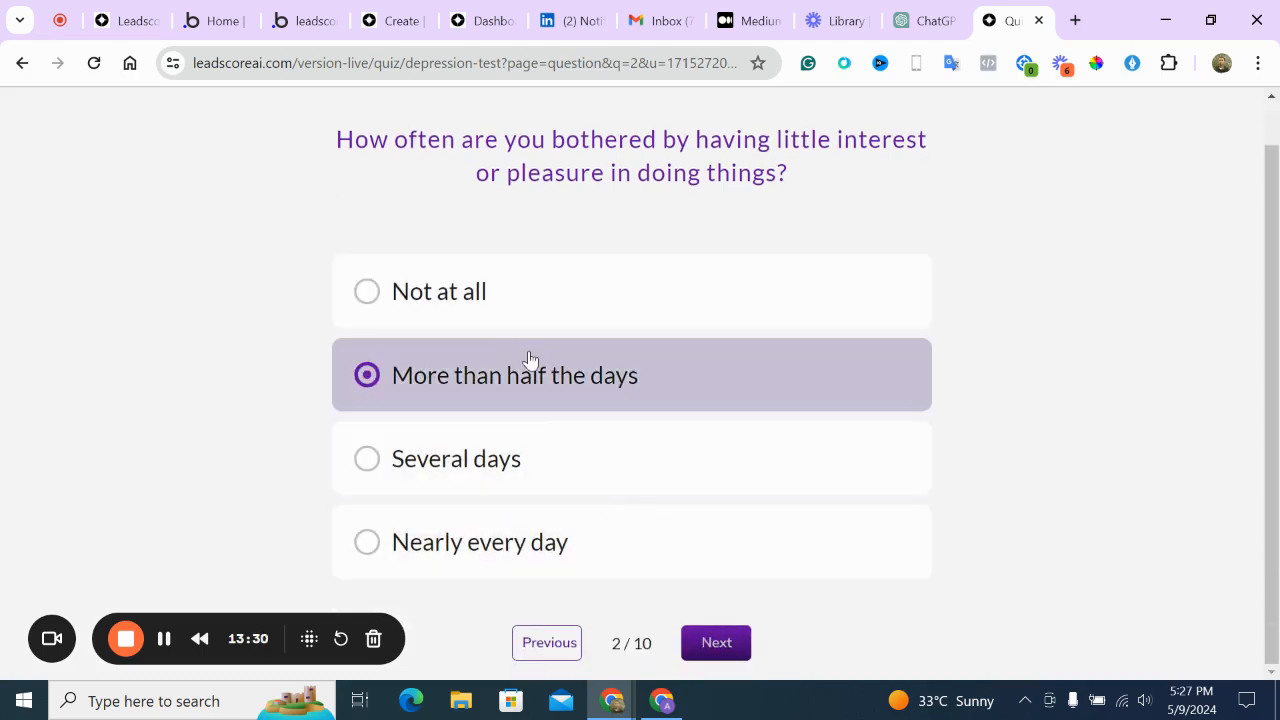
click(530, 359)
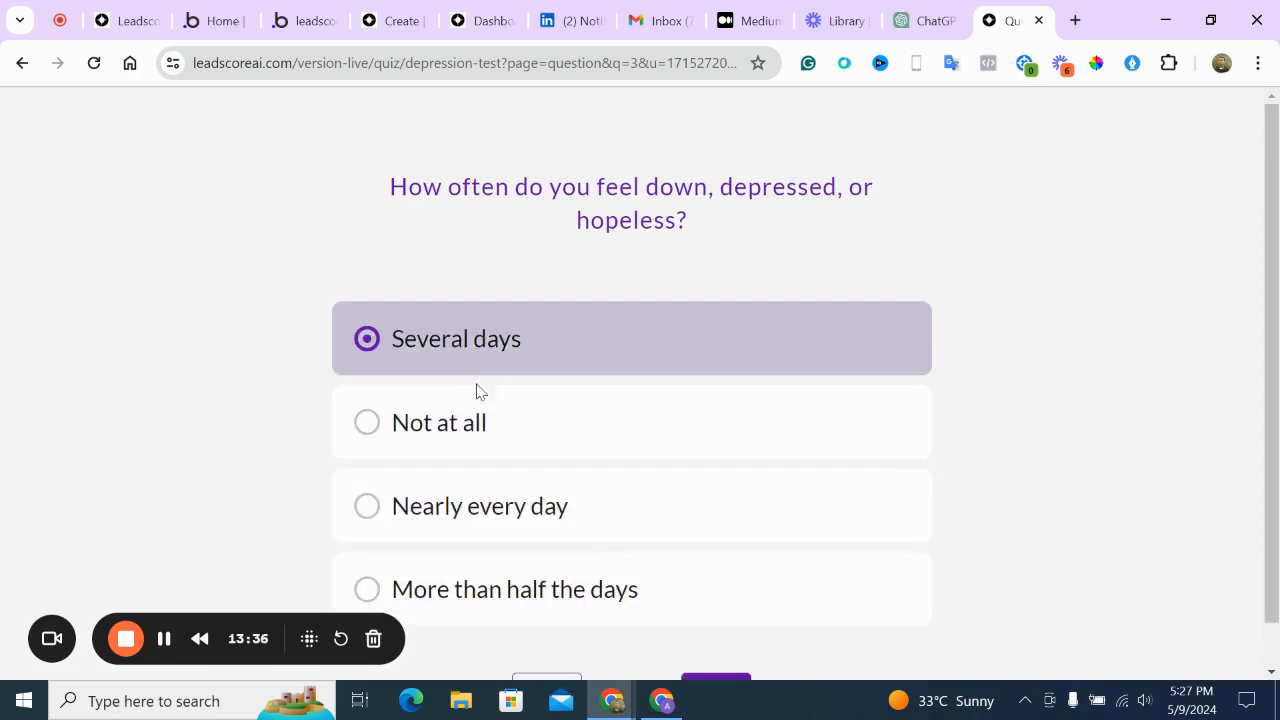
click(481, 418)
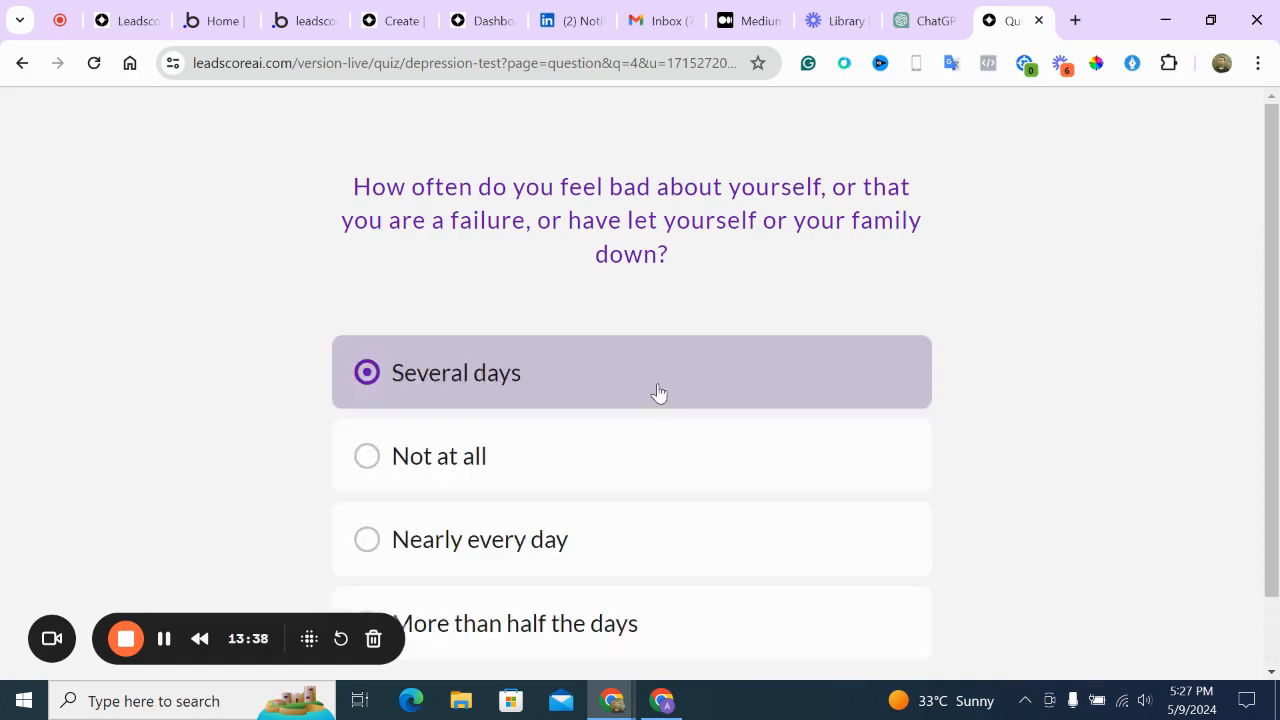
scroll(658, 392, down, 1)
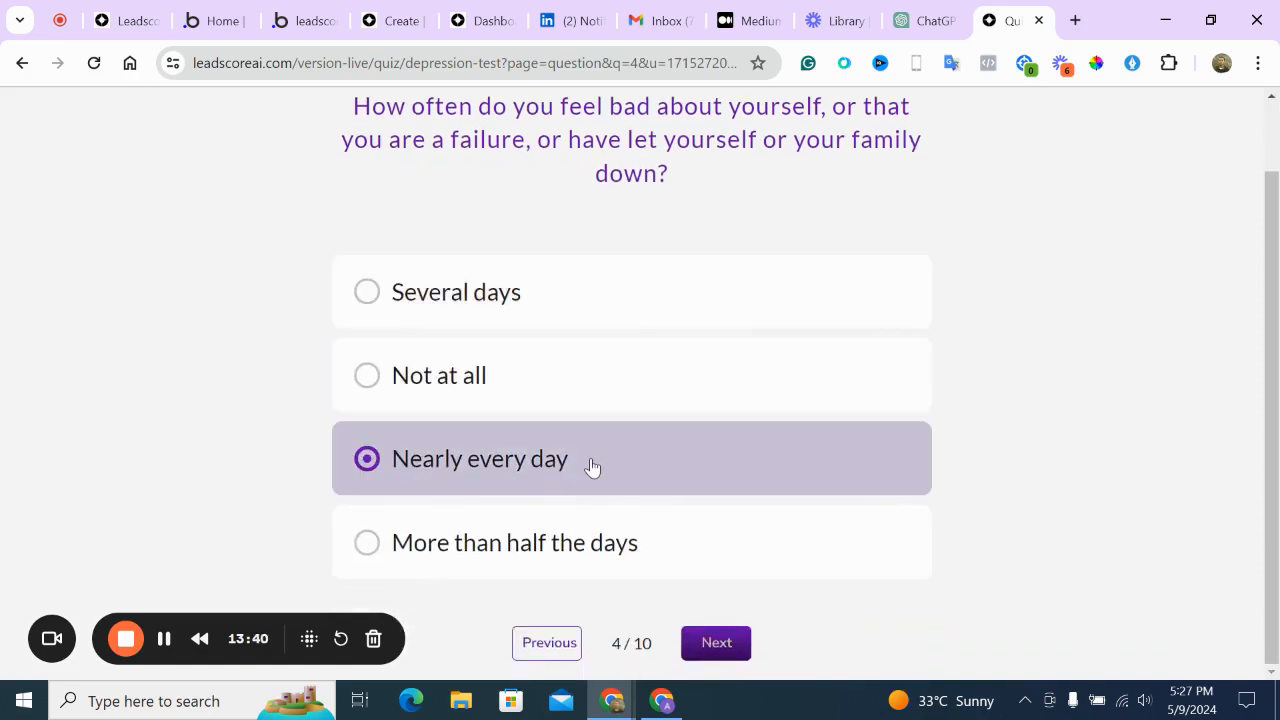
click(592, 466)
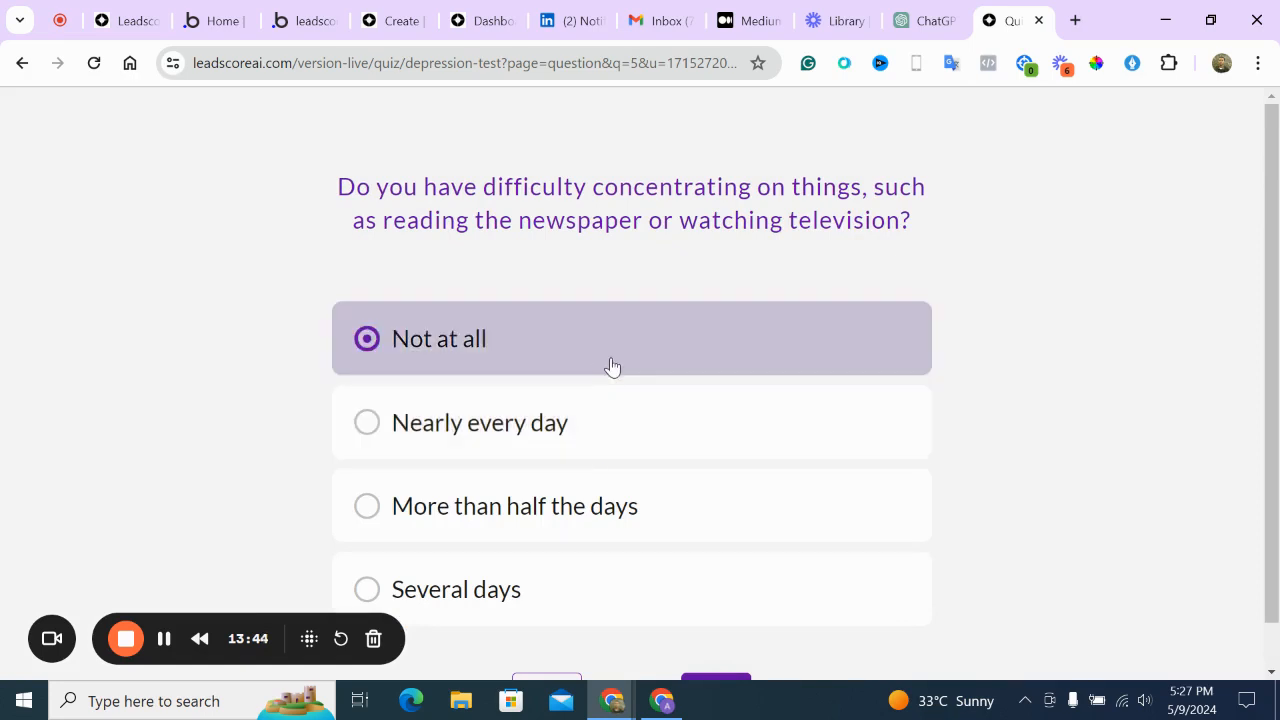
click(612, 367)
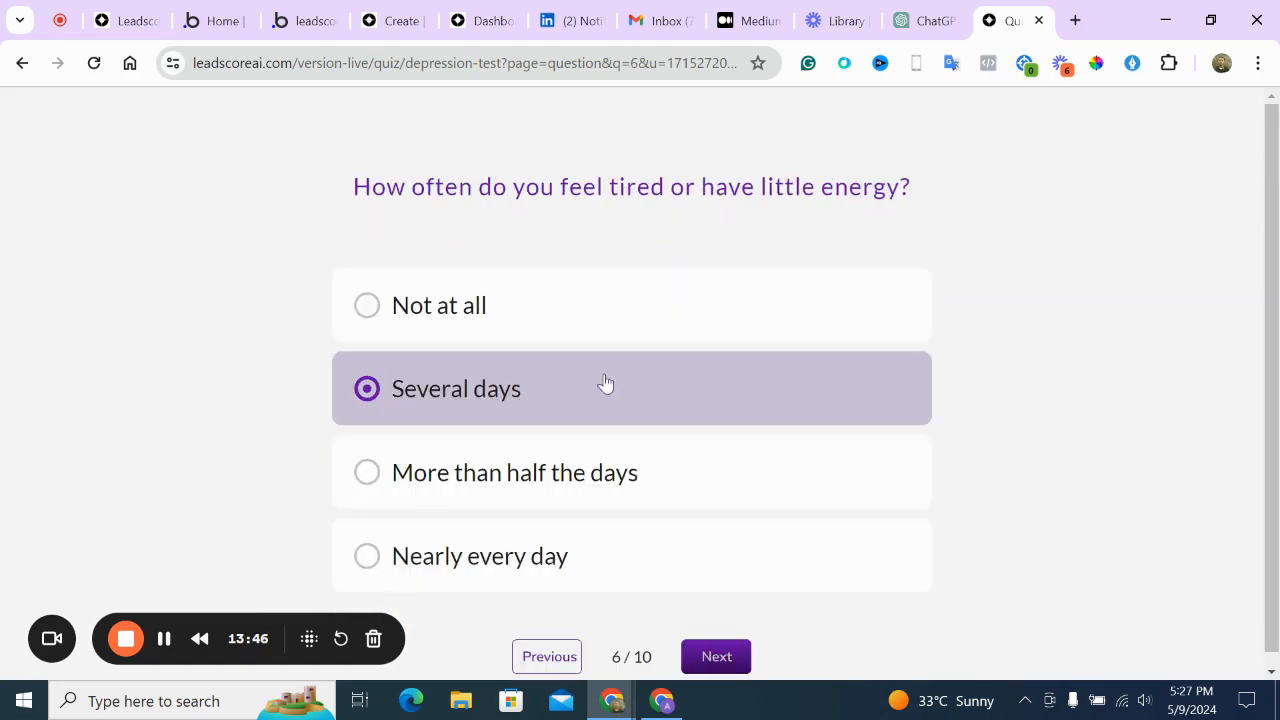
Answer the tiredness and appetite questions, Not at all for 8 and 9, and Very well last
click(590, 475)
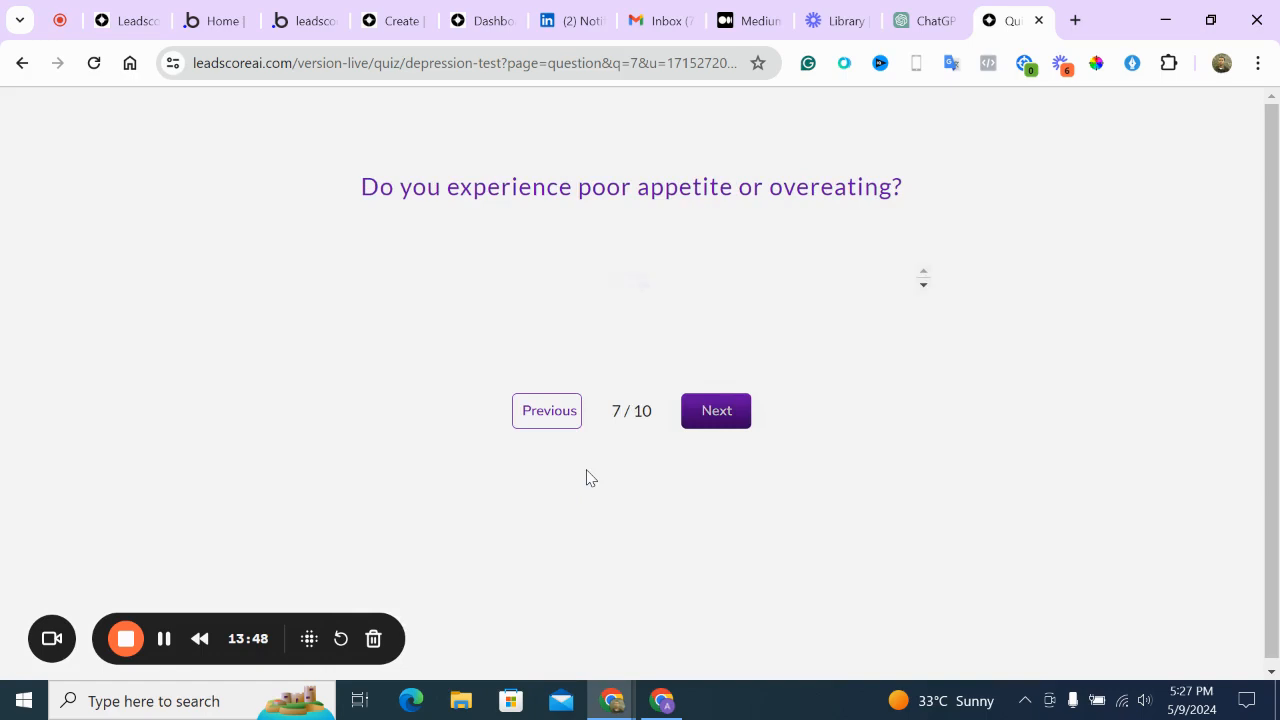
click(474, 330)
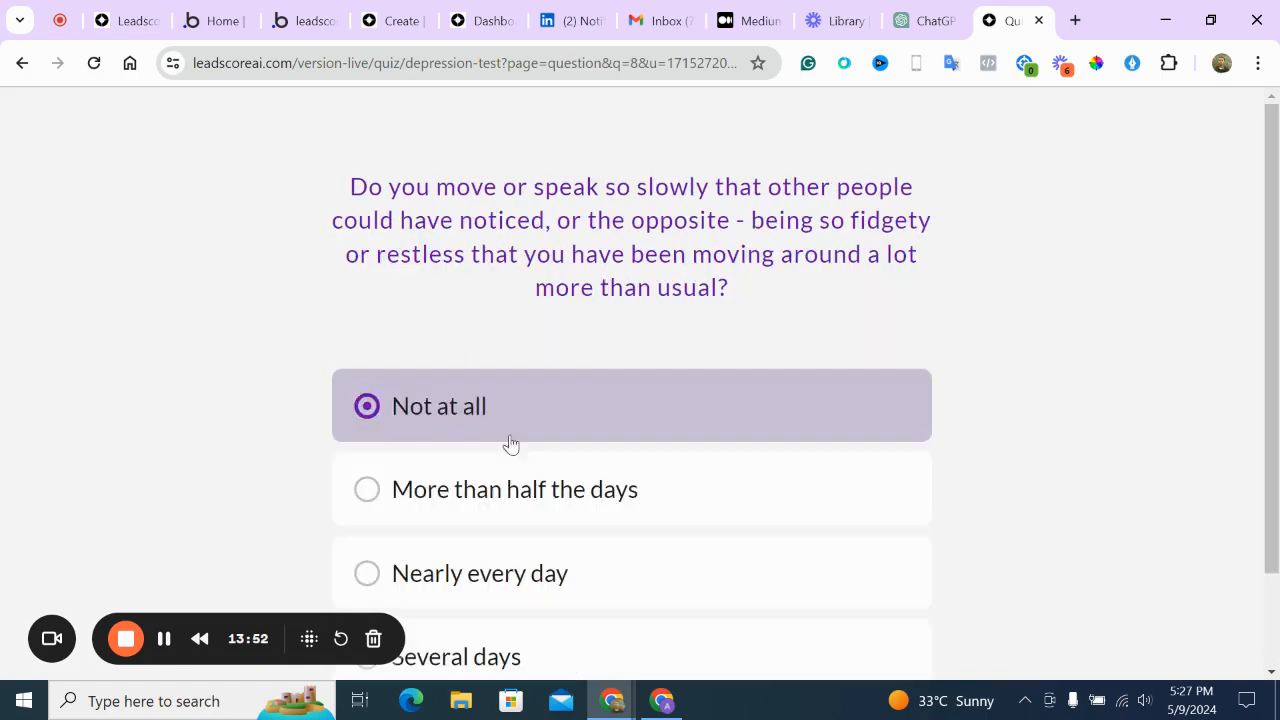
click(508, 443)
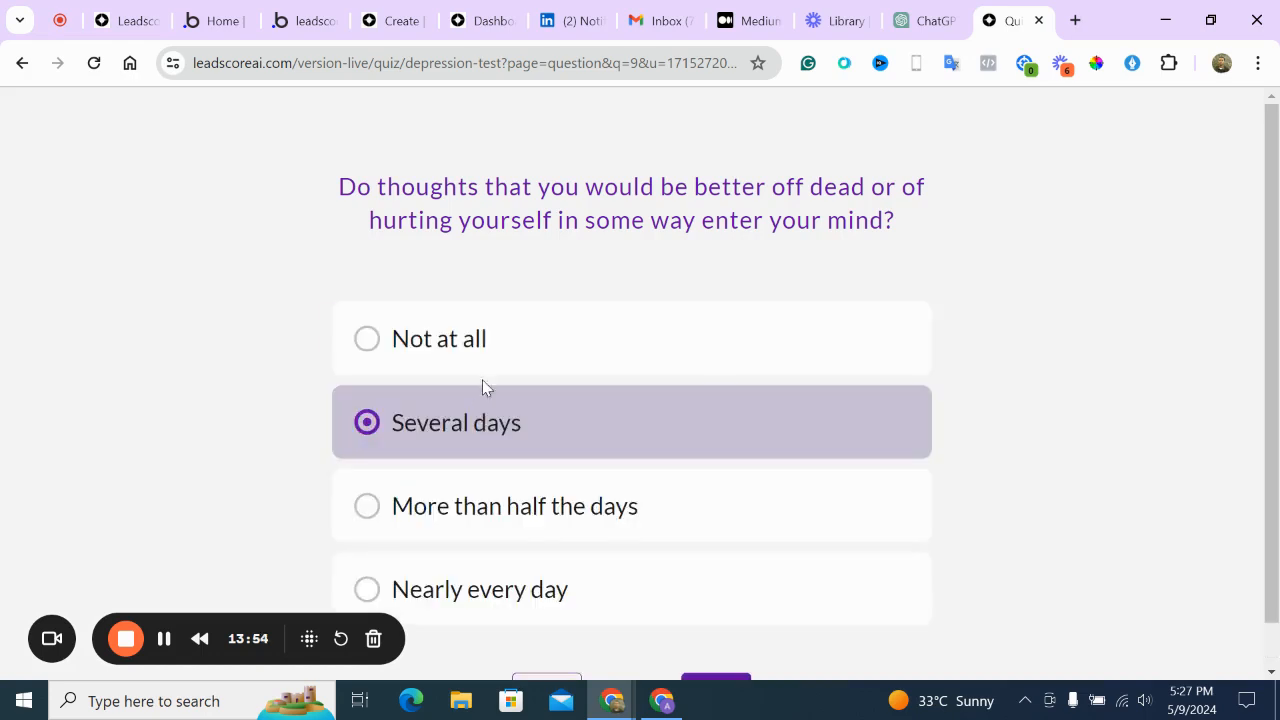
click(504, 340)
click(504, 341)
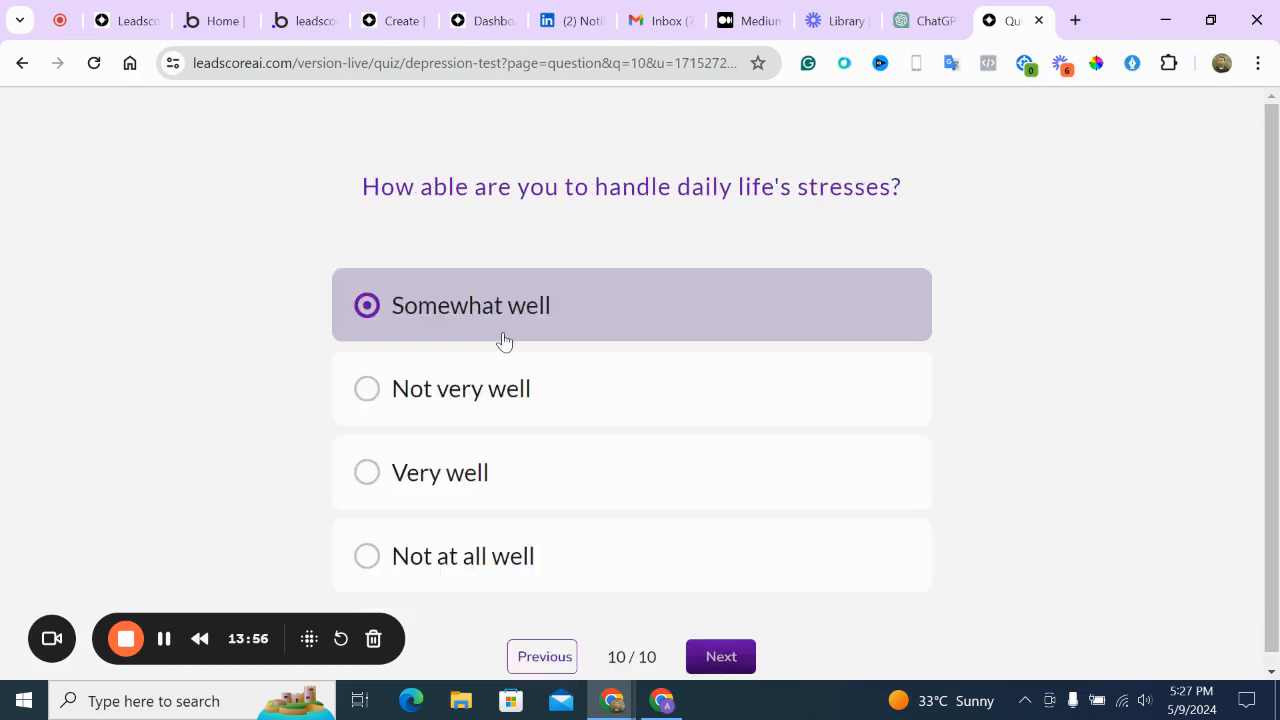
click(534, 443)
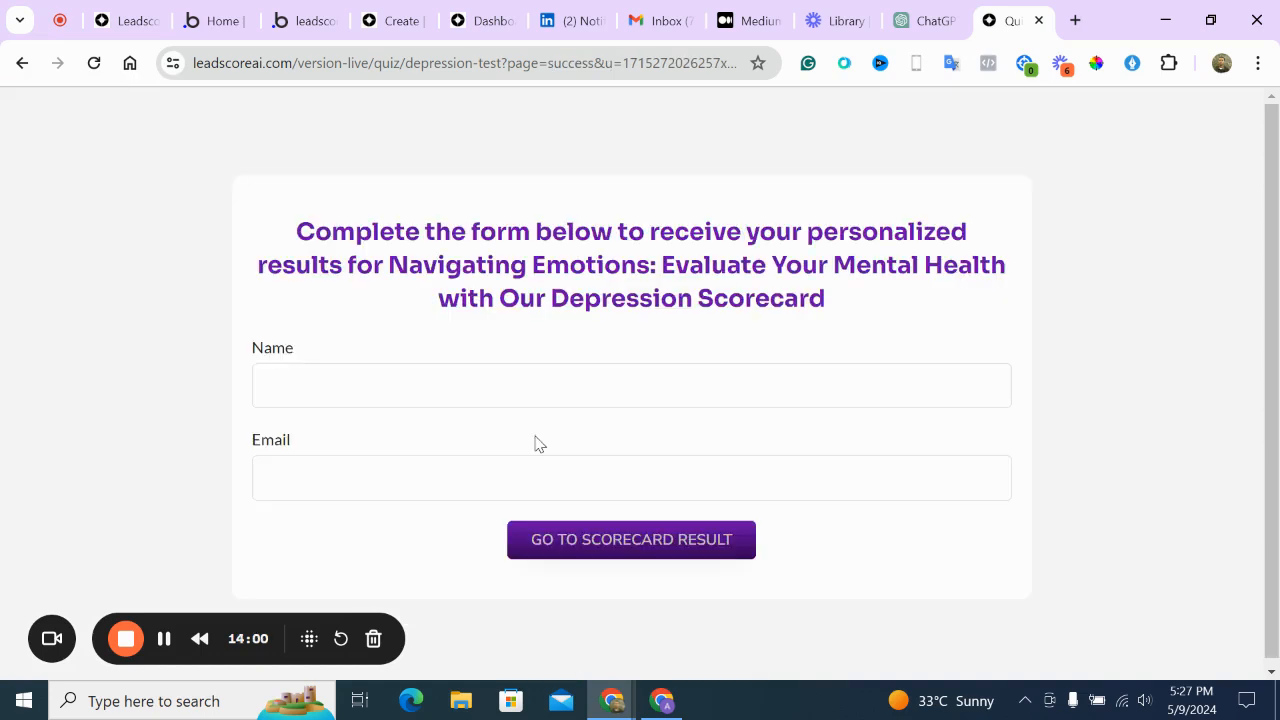
Enter the respondent's name and e-mail address and submit to reach the scorecard result
click(485, 373)
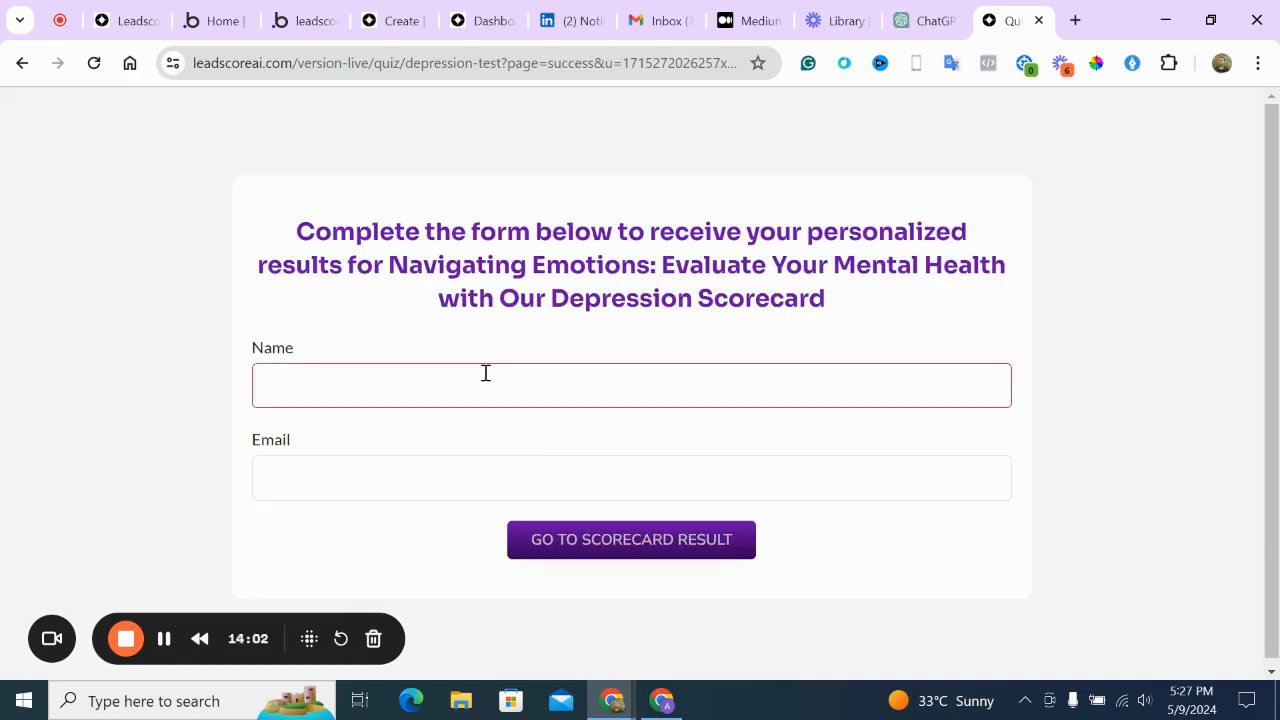
text(Frederick)
key(Tab)
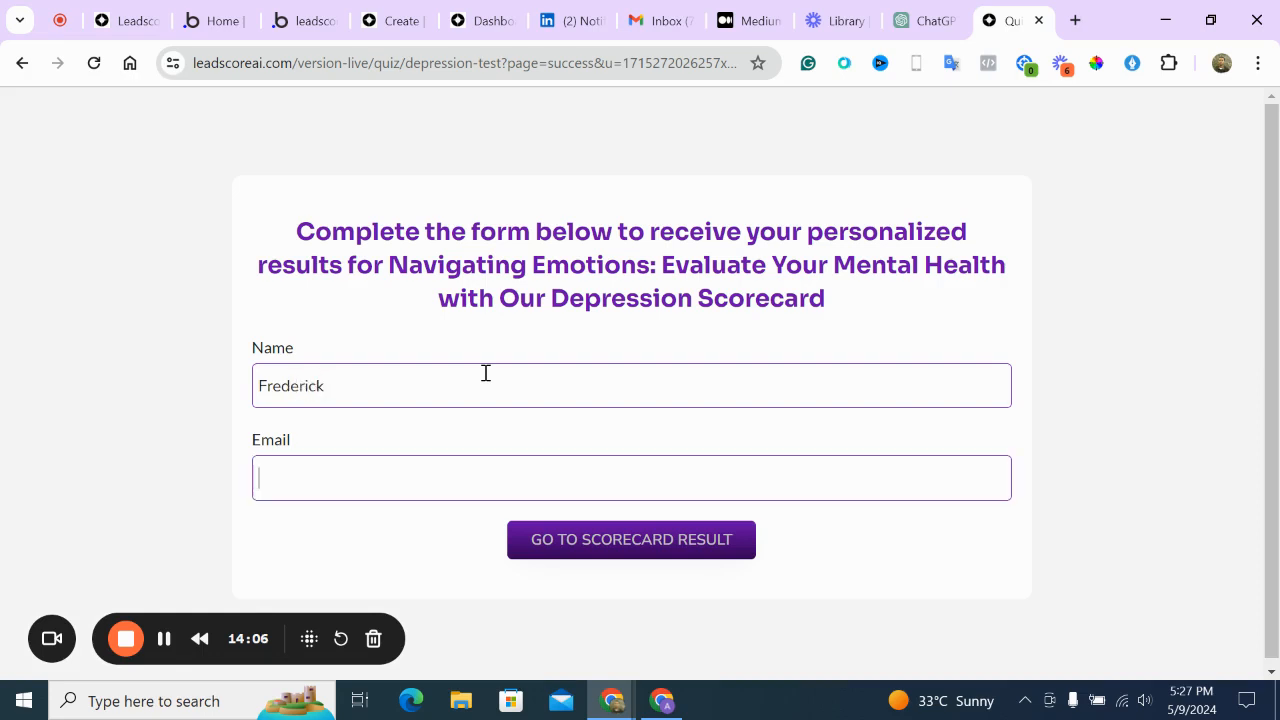
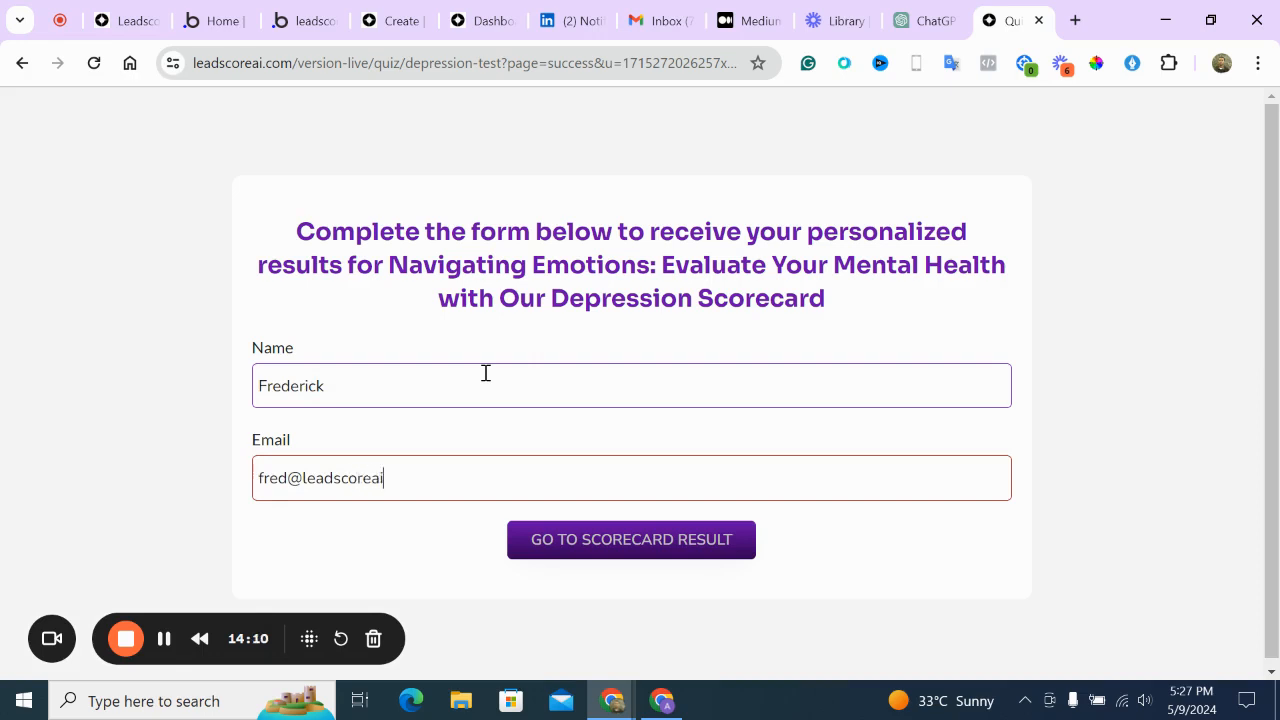
click(549, 541)
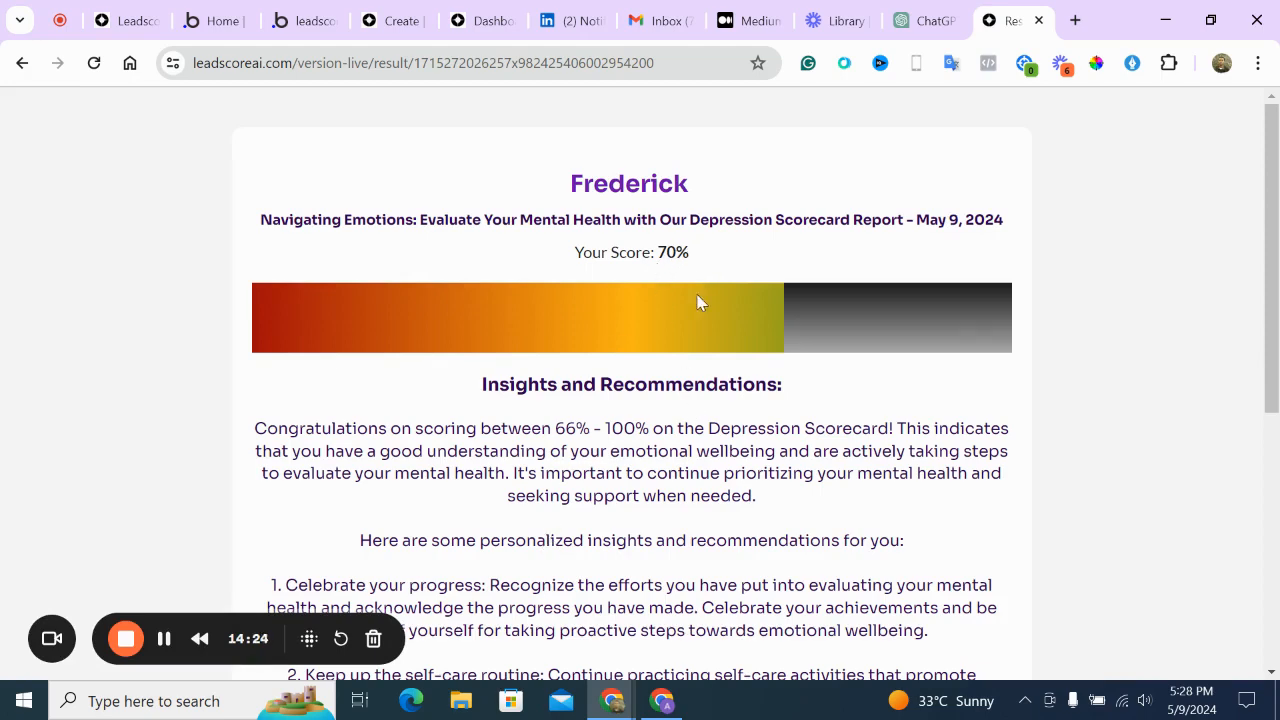
Scroll through the 70% depression report down to its booking button
scroll(754, 336, down, 1)
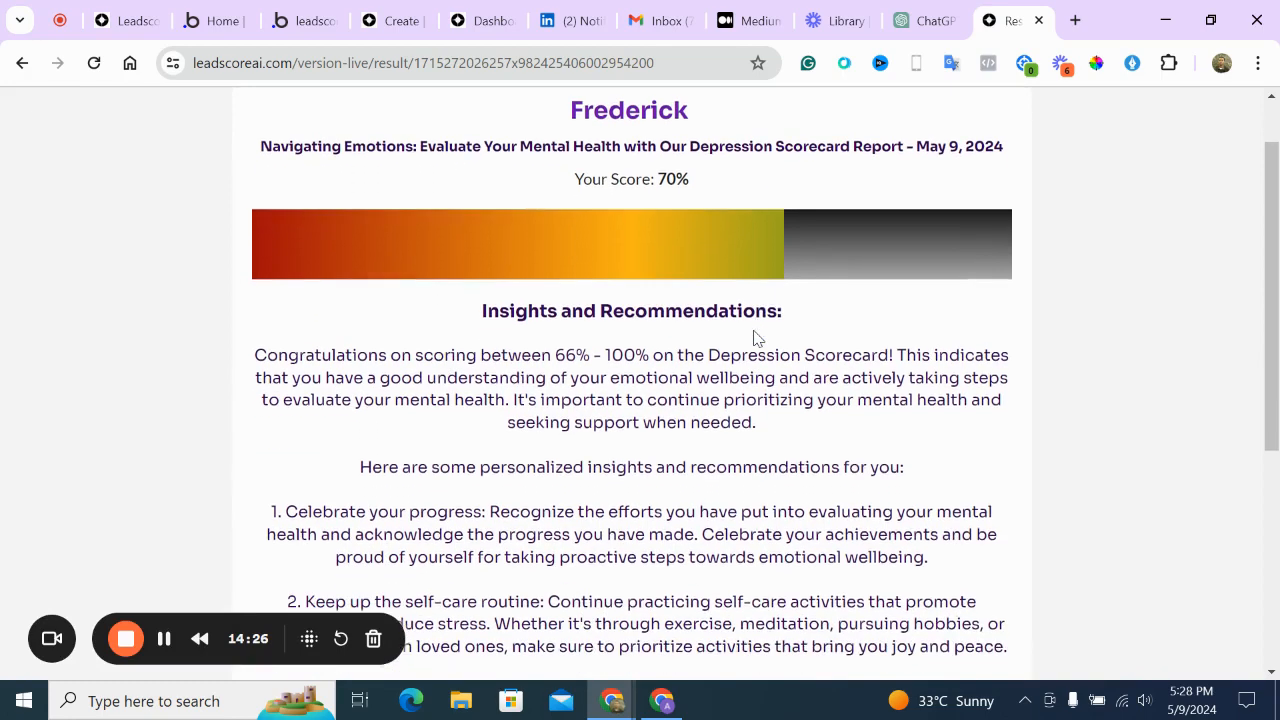
scroll(755, 338, down, 1)
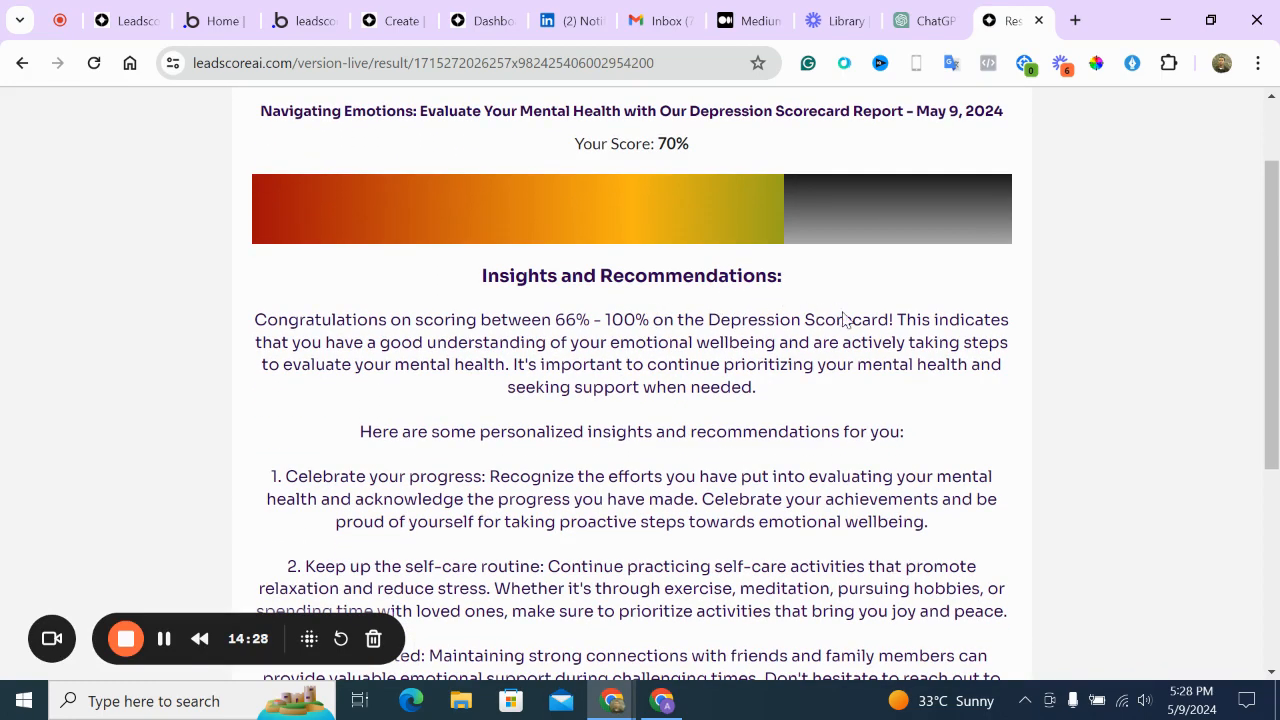
scroll(845, 316, down, 1)
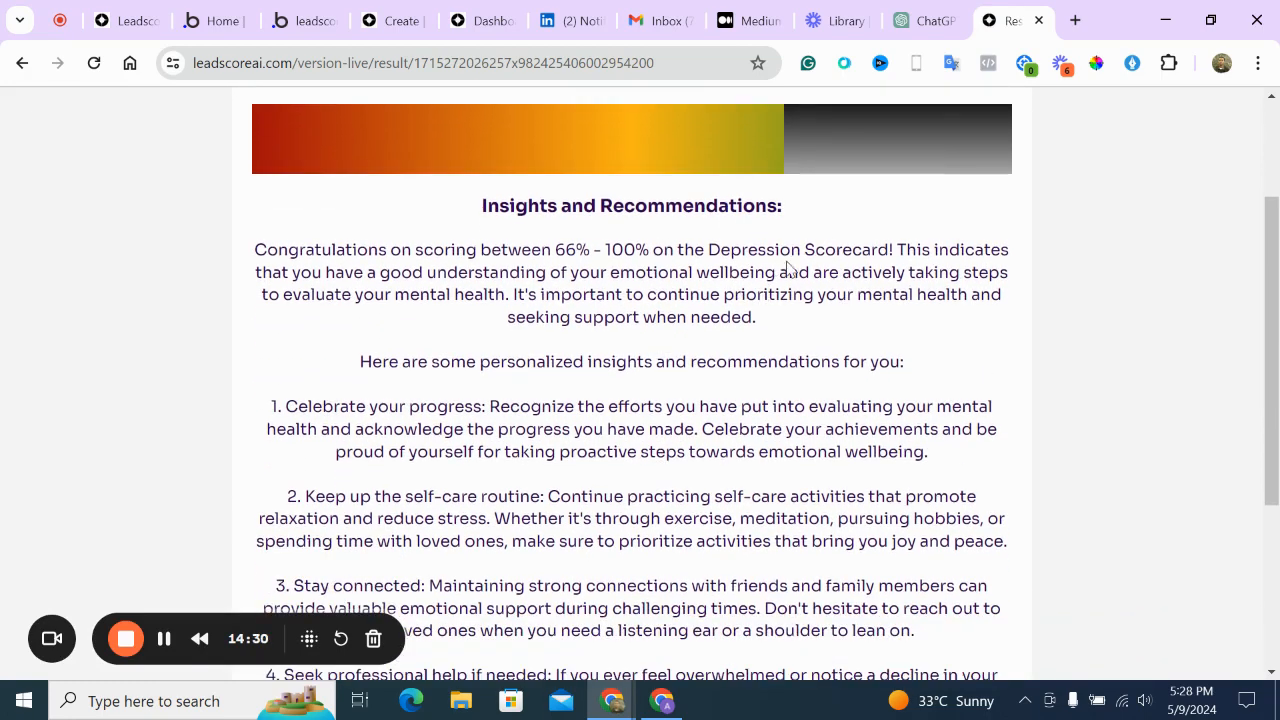
scroll(913, 273, down, 3)
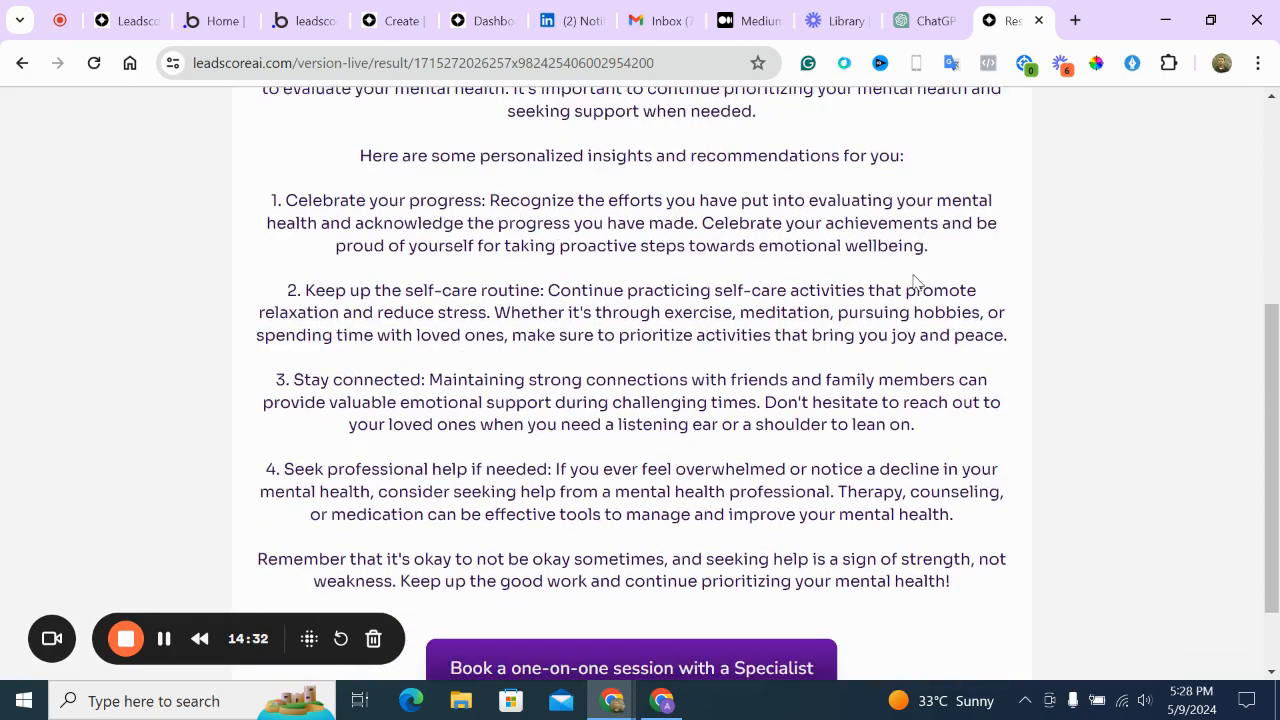
scroll(913, 273, down, 1)
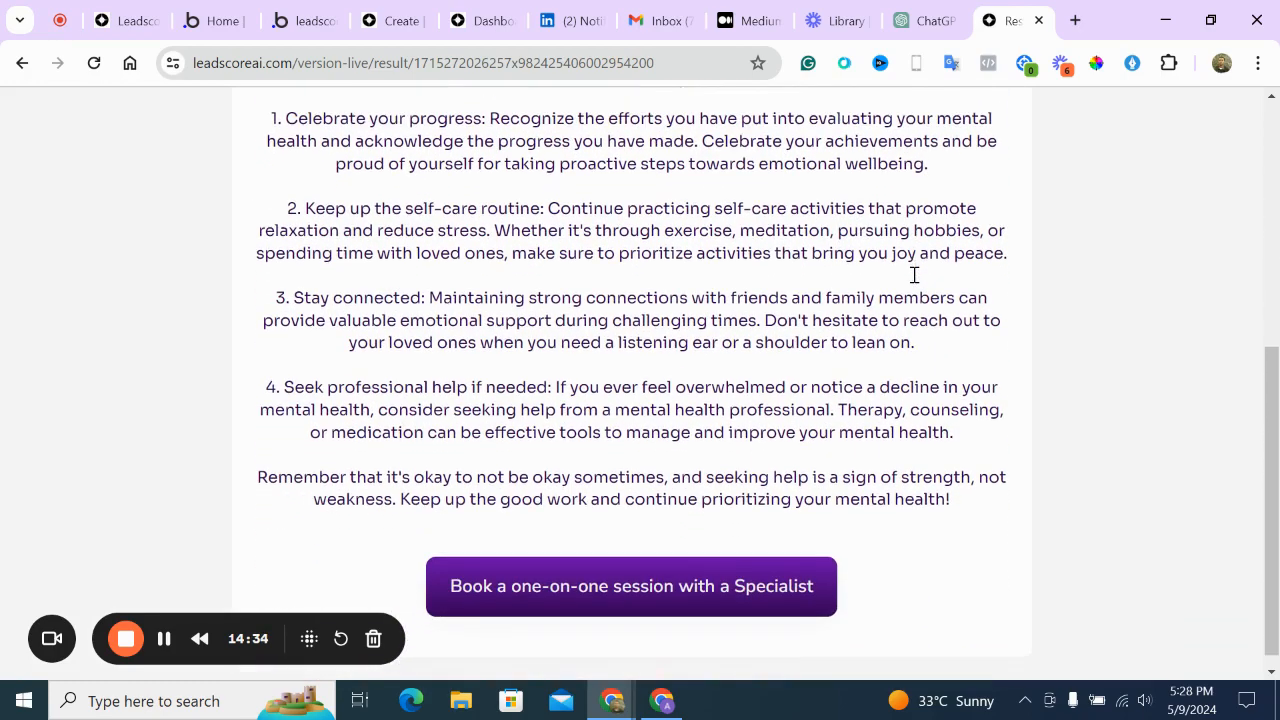
scroll(713, 247, down, 1)
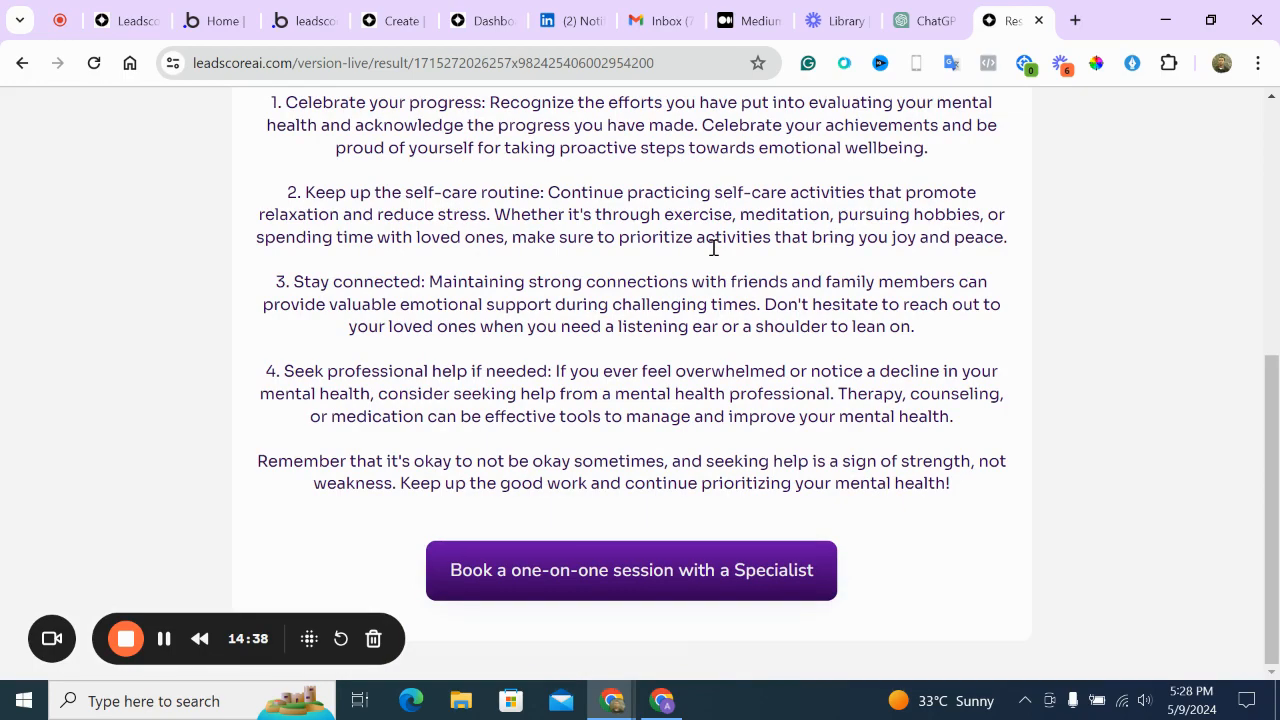
scroll(713, 247, up, 5)
scroll(714, 254, down, 5)
Follow the specialist-session link to the Calendly Quick Demo page, then return to the result tab
click(643, 572)
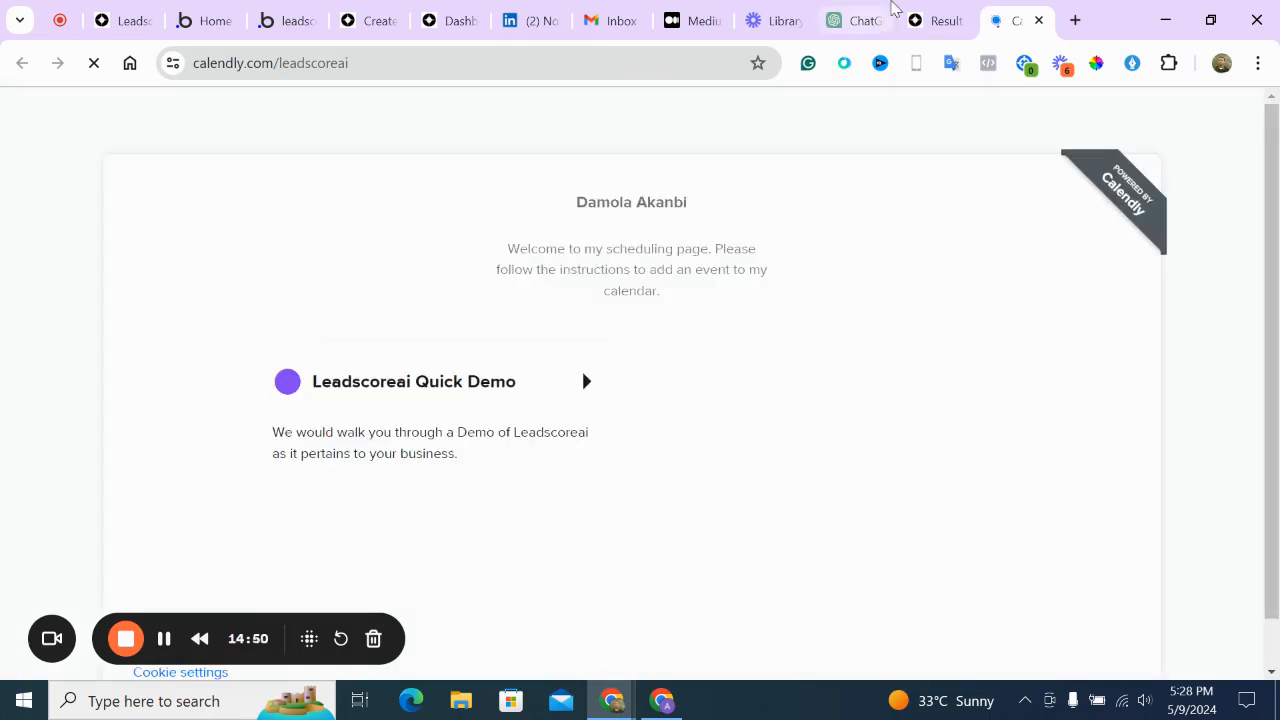
click(937, 12)
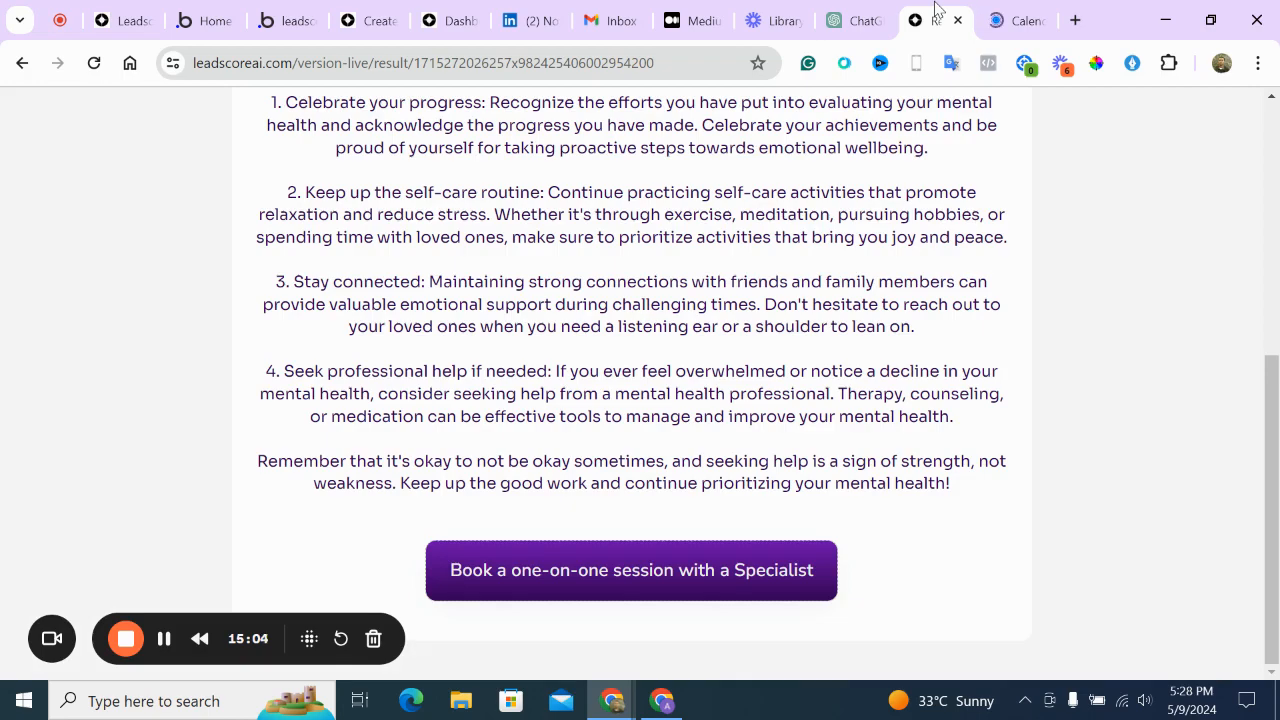
On the dashboard's Report page, select the depression scorecard and open the respondent's 70% answers
scroll(966, 277, up, 5)
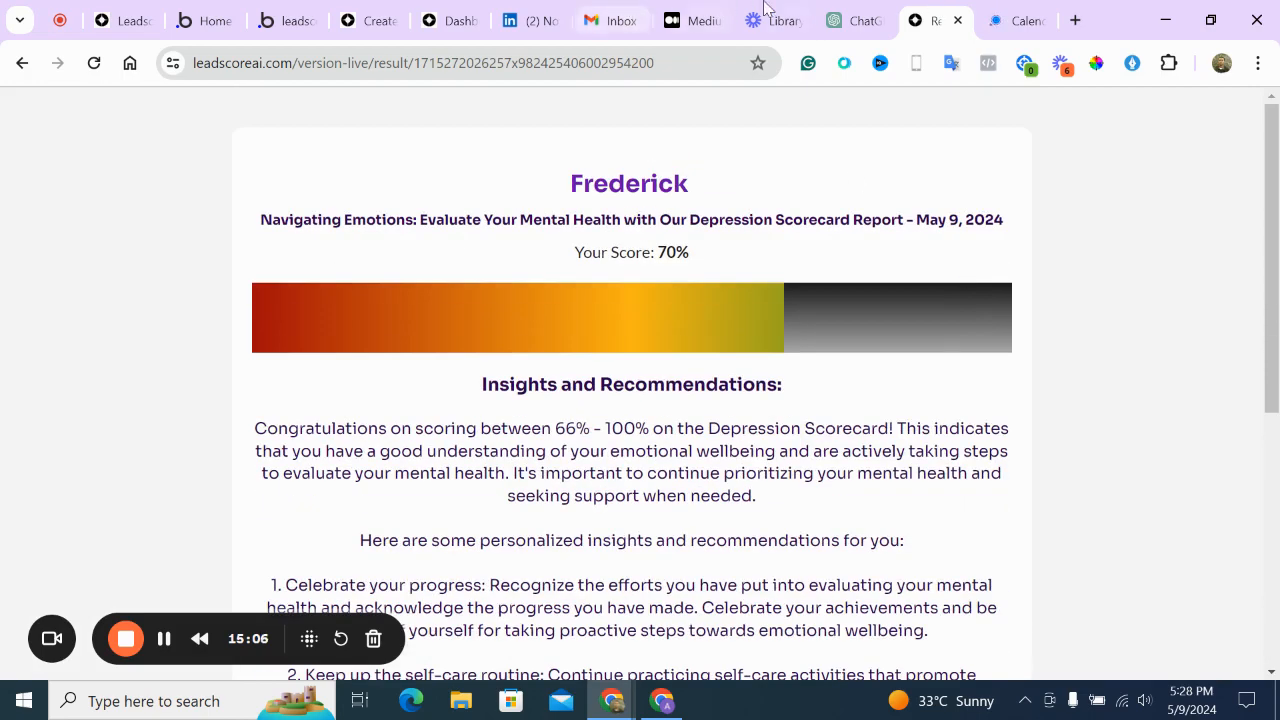
click(440, 16)
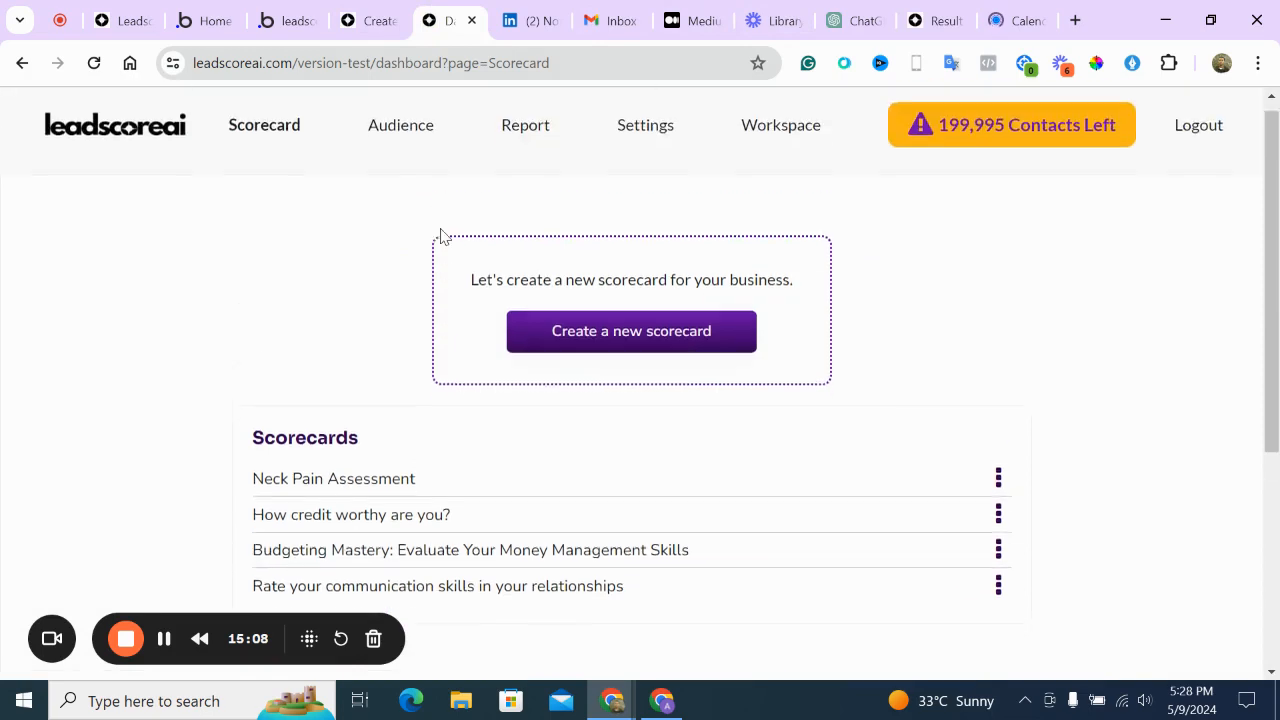
click(540, 145)
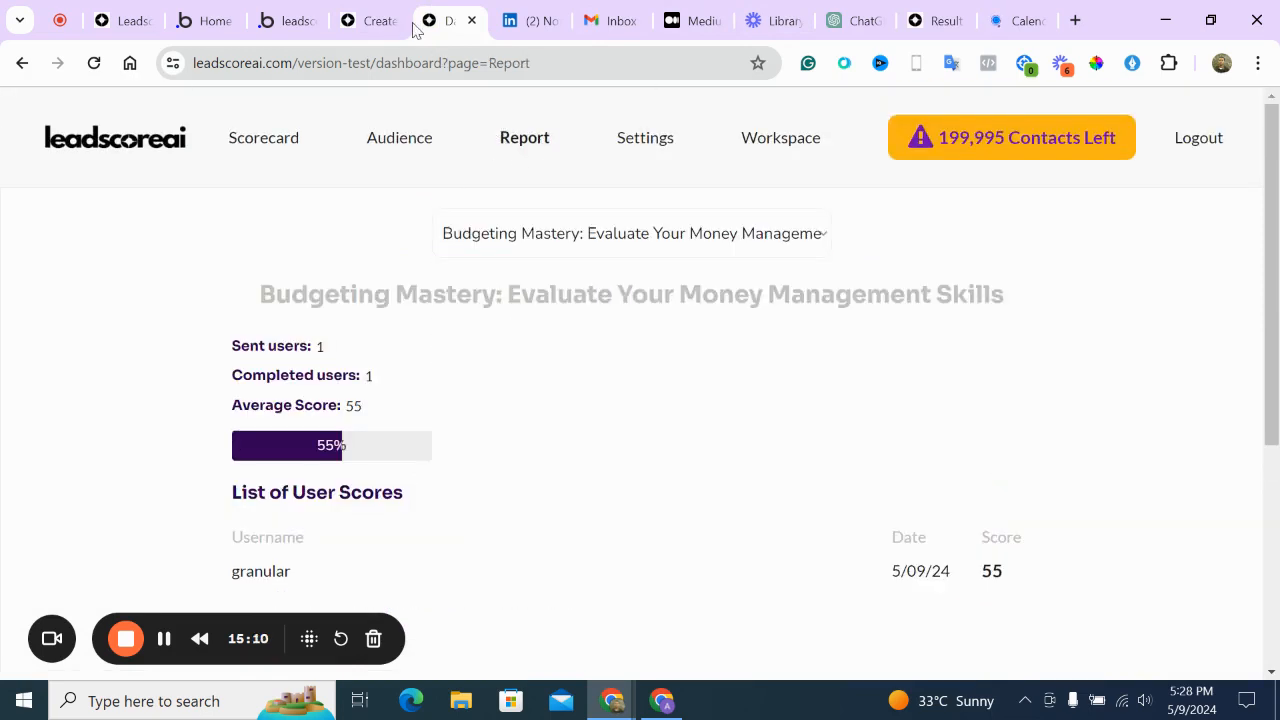
click(368, 20)
click(515, 150)
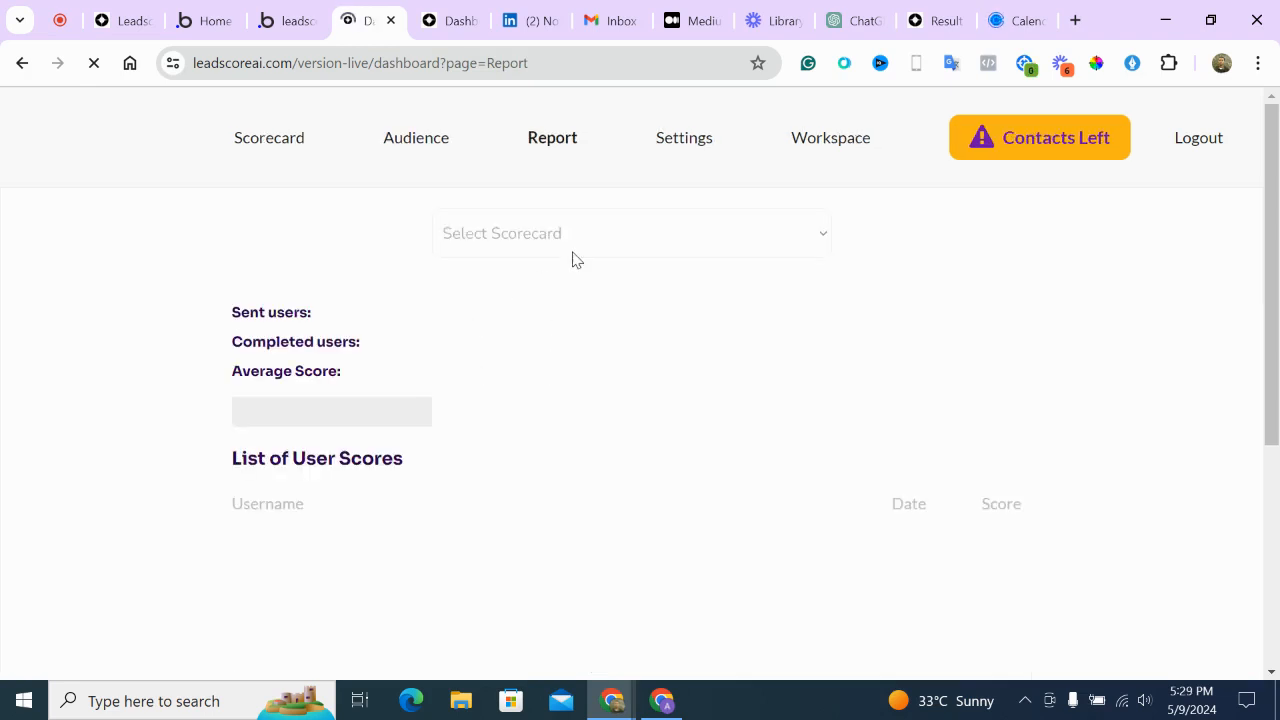
click(577, 254)
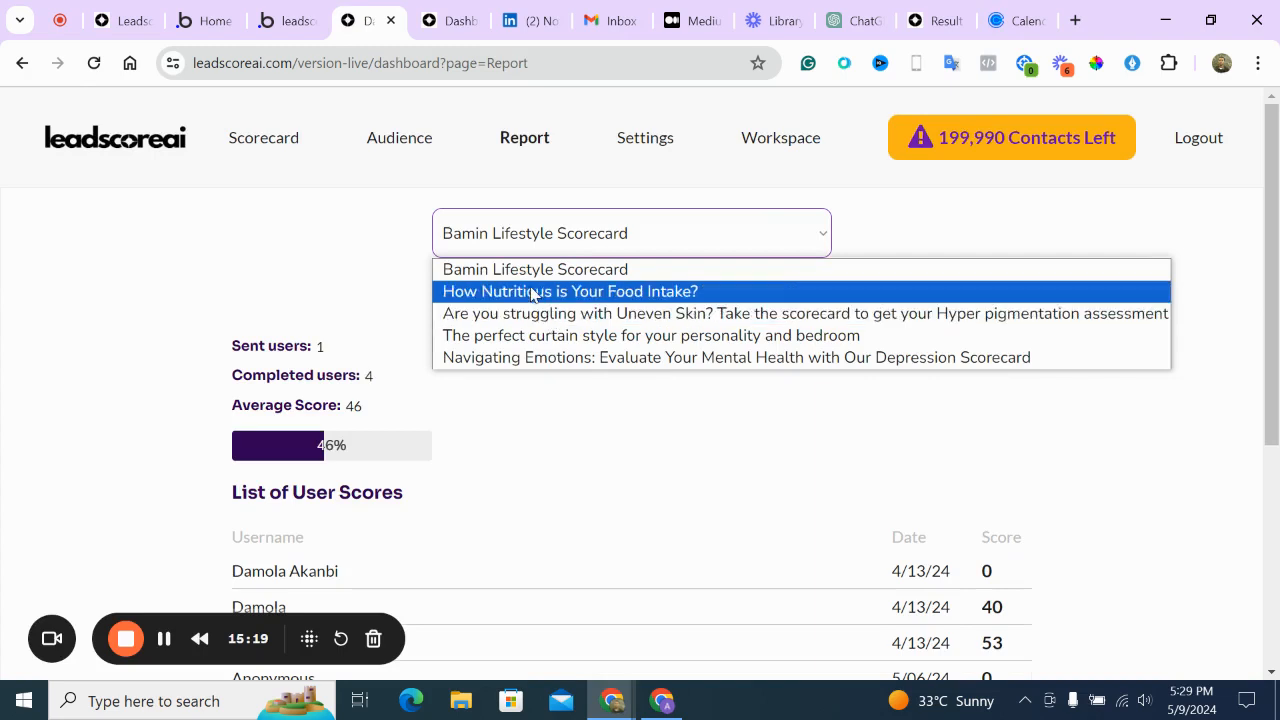
click(548, 358)
scroll(546, 364, down, 3)
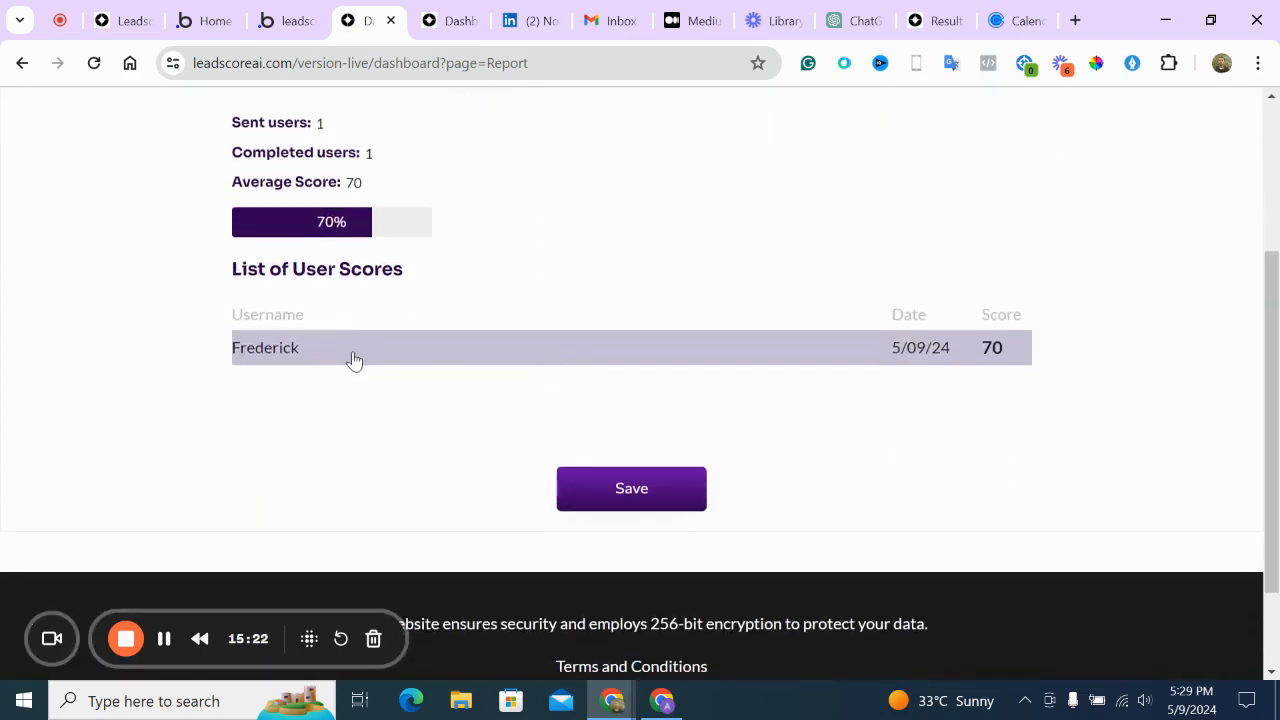
click(292, 349)
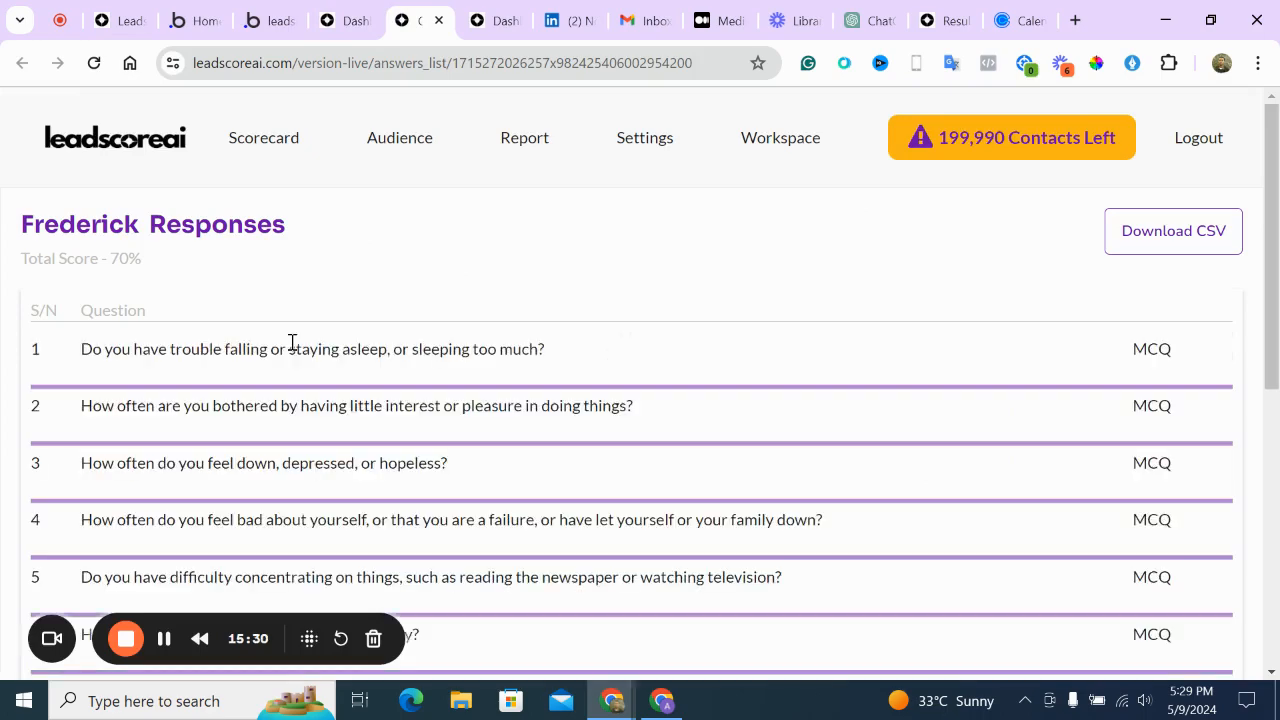
scroll(293, 346, down, 4)
scroll(293, 343, down, 4)
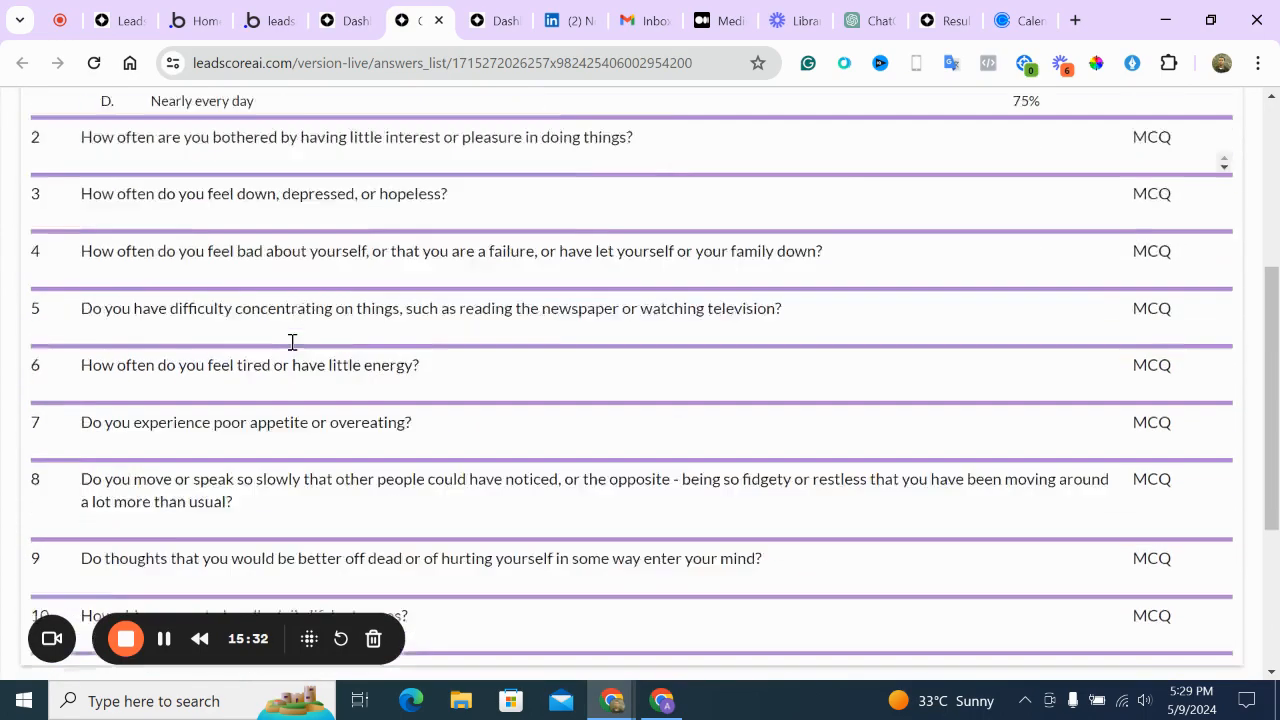
scroll(293, 343, up, 7)
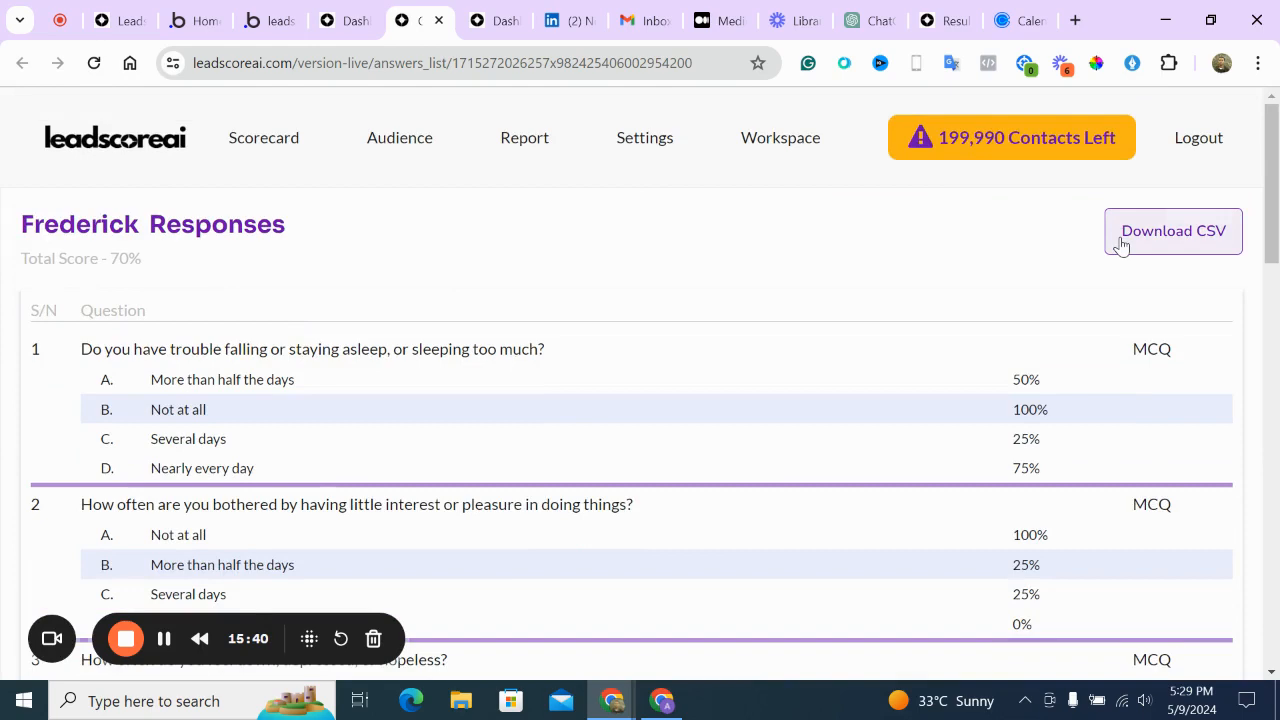
scroll(1120, 245, down, 3)
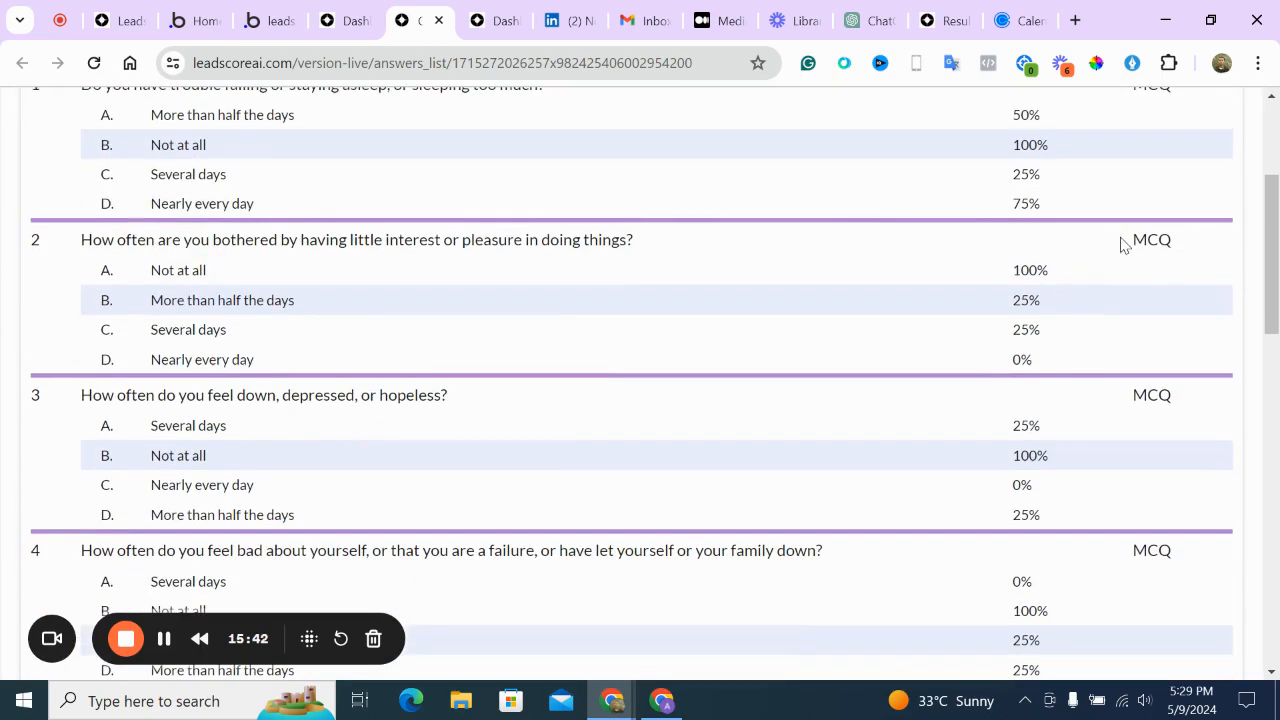
scroll(1120, 245, up, 3)
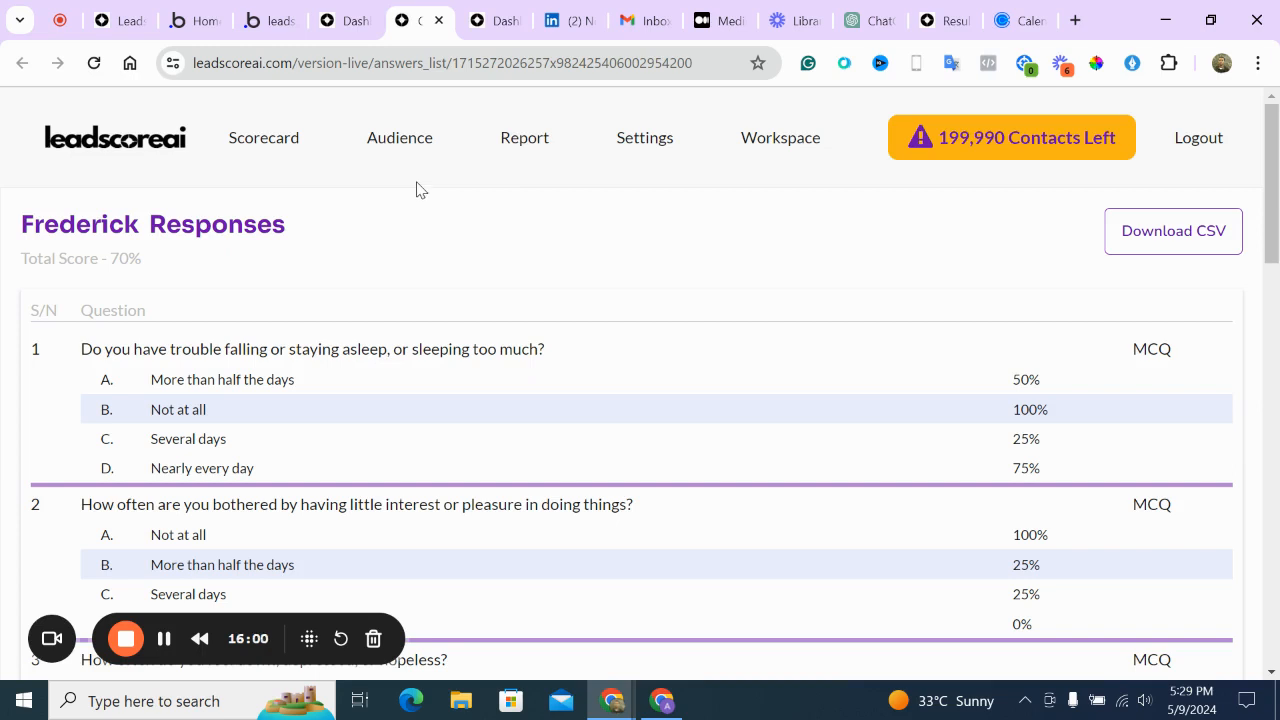
click(273, 134)
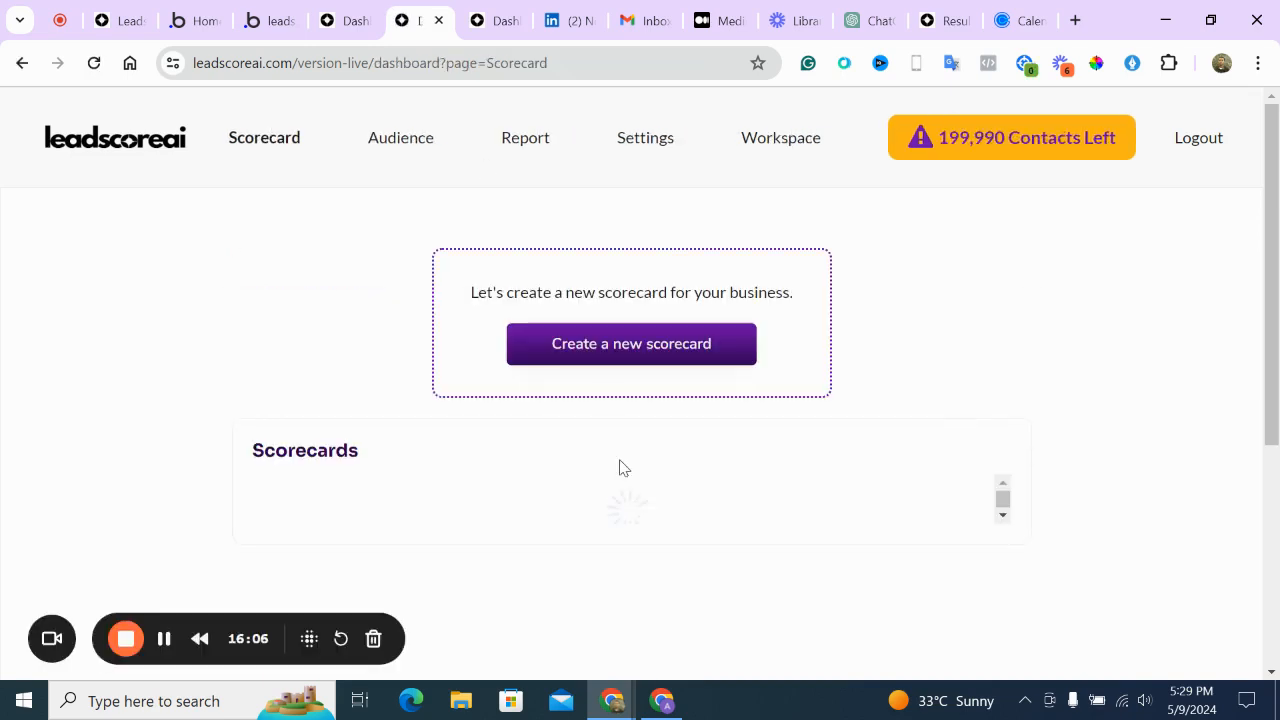
View the curtain style scorecard from its actions menu and start the quiz
scroll(849, 438, down, 2)
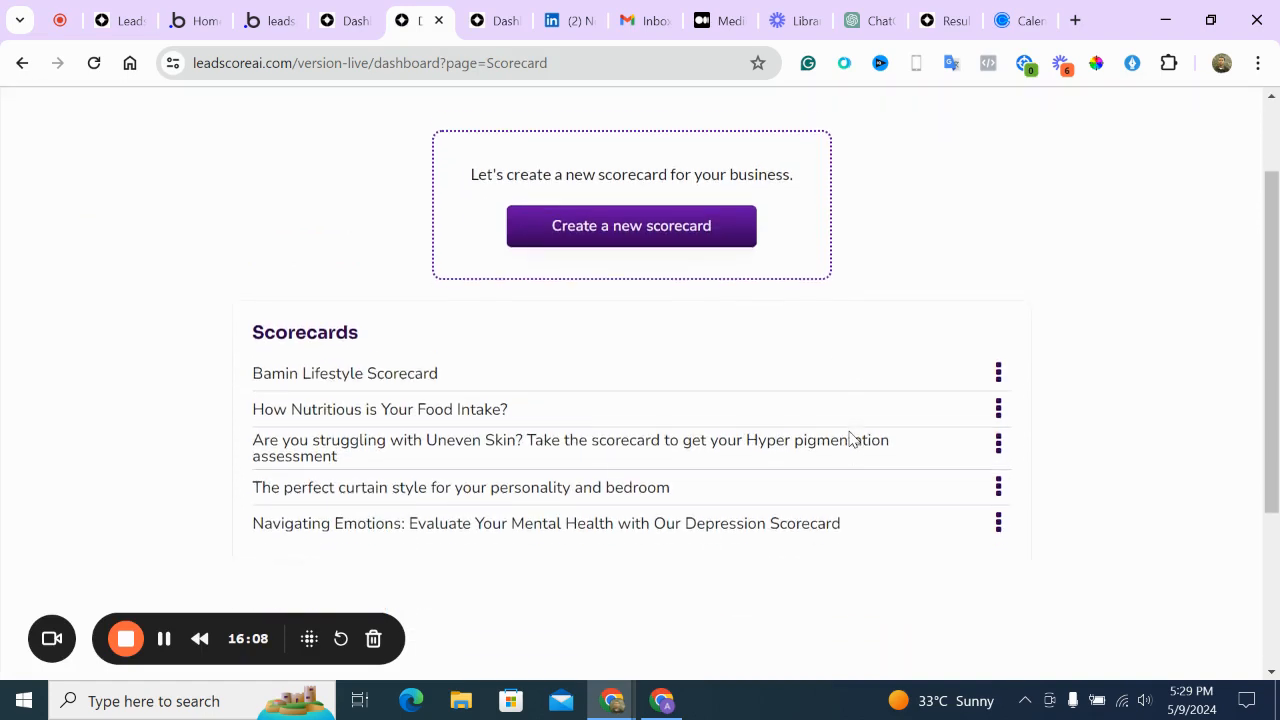
click(997, 473)
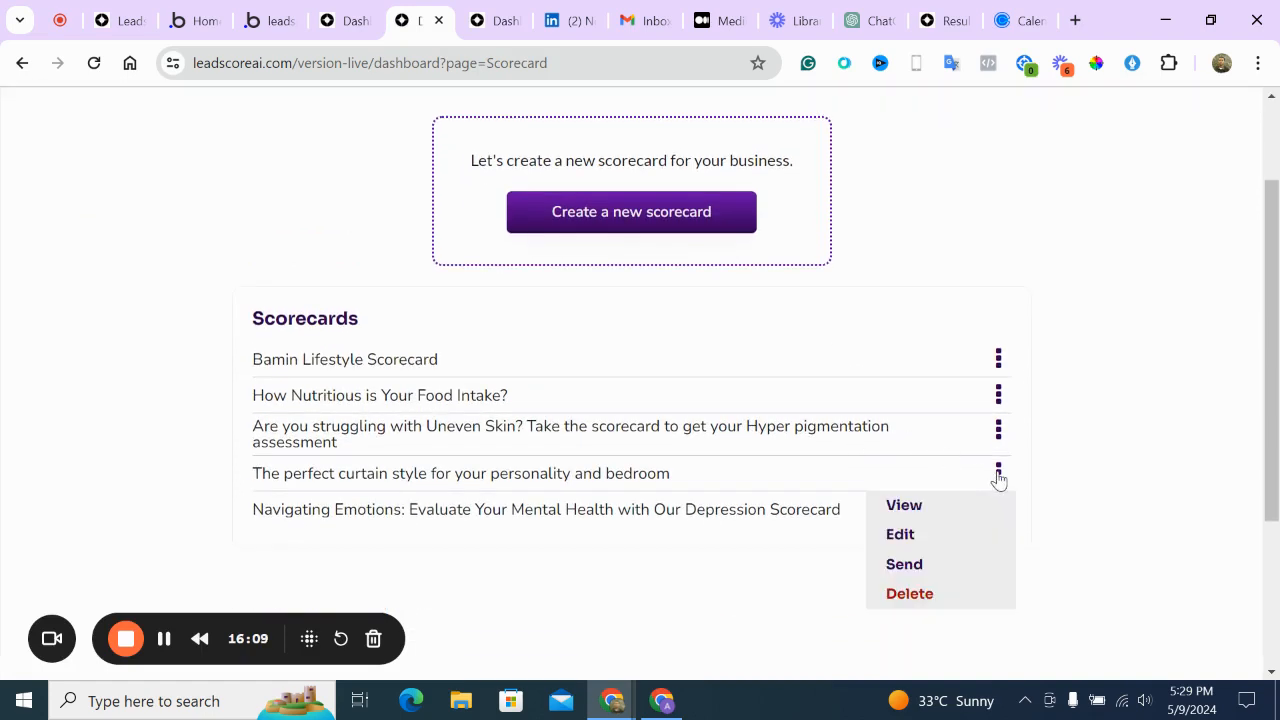
click(938, 514)
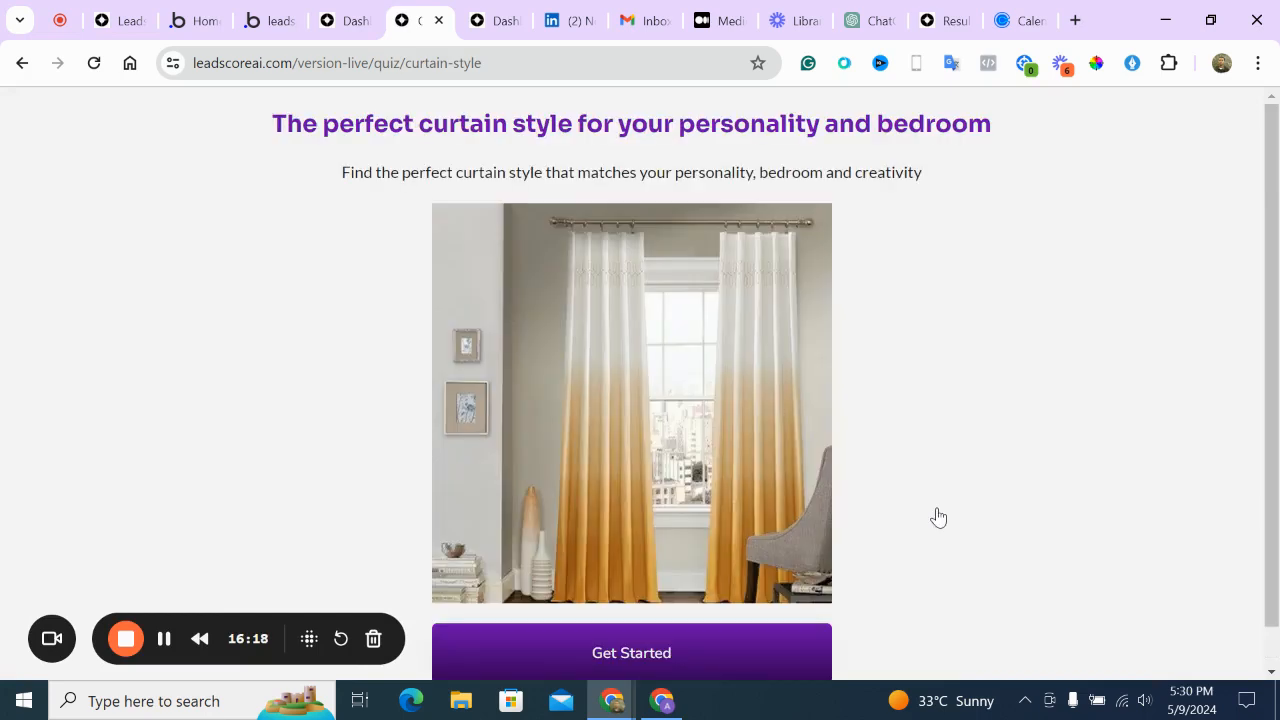
click(760, 636)
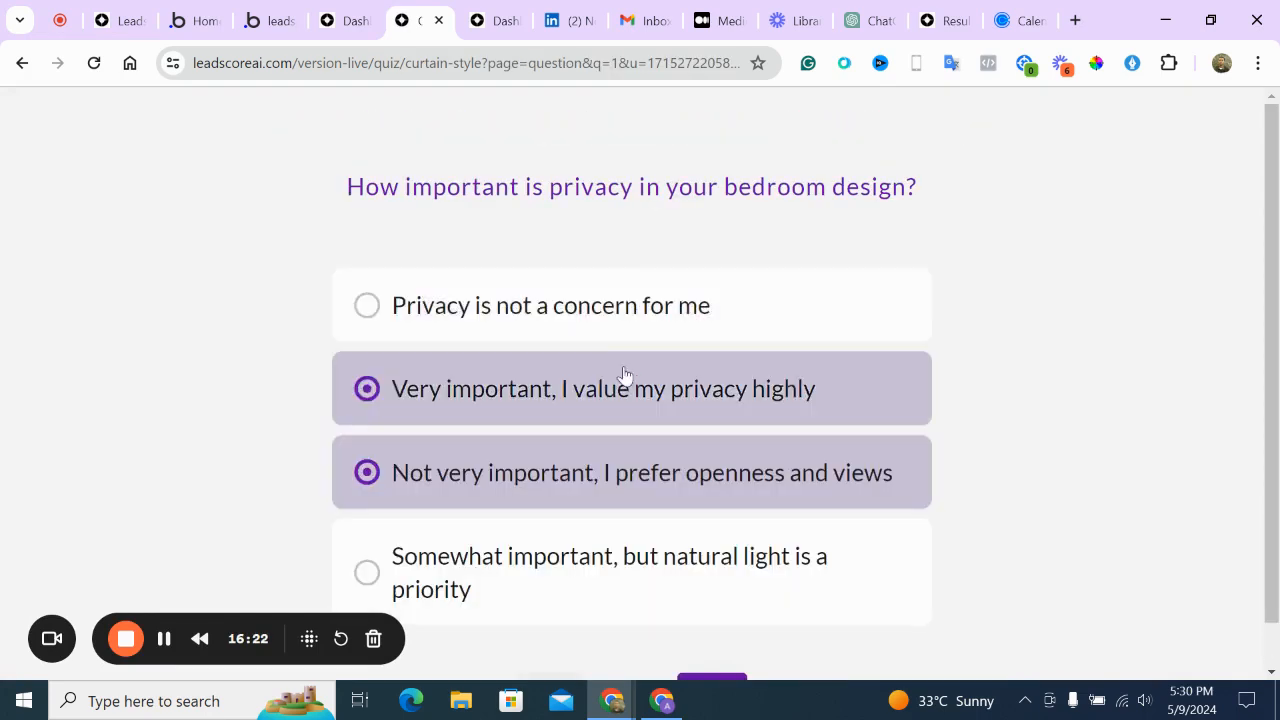
Answer the privacy question, then pick Neutral and timeless shades, Cozy and inviting, Solid colors, and rarely-cleaned curtains
click(623, 375)
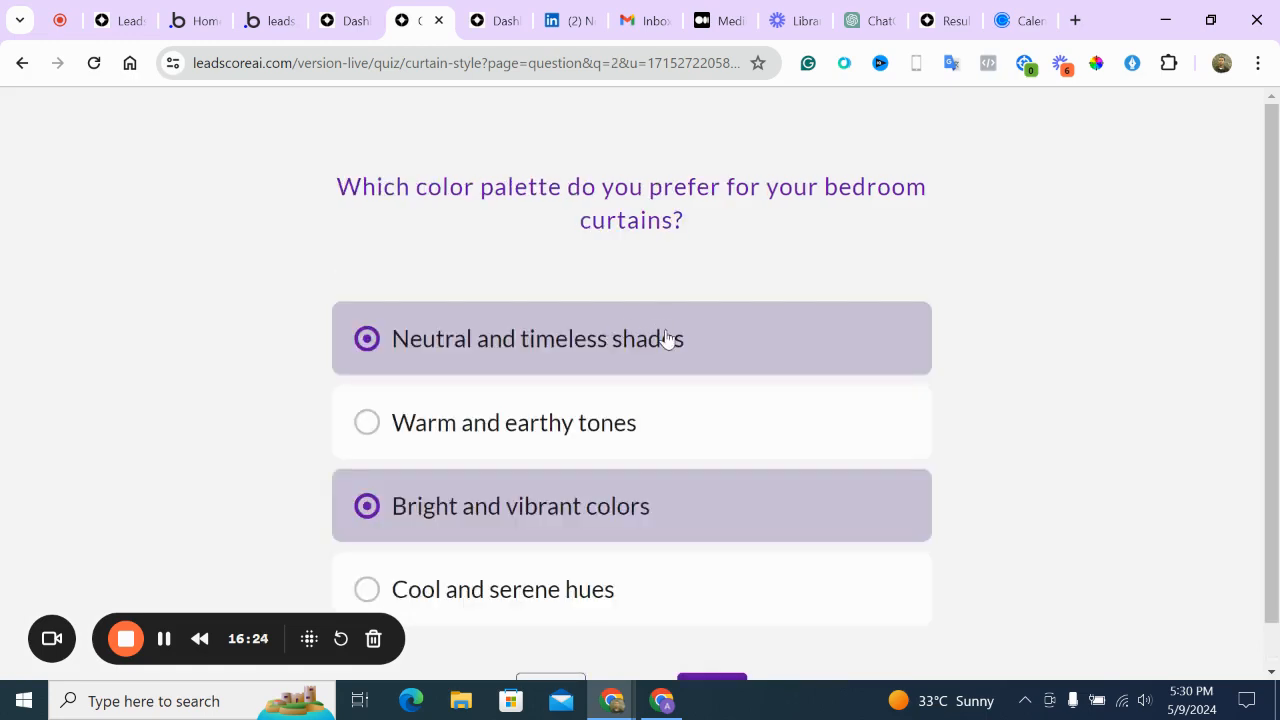
click(664, 340)
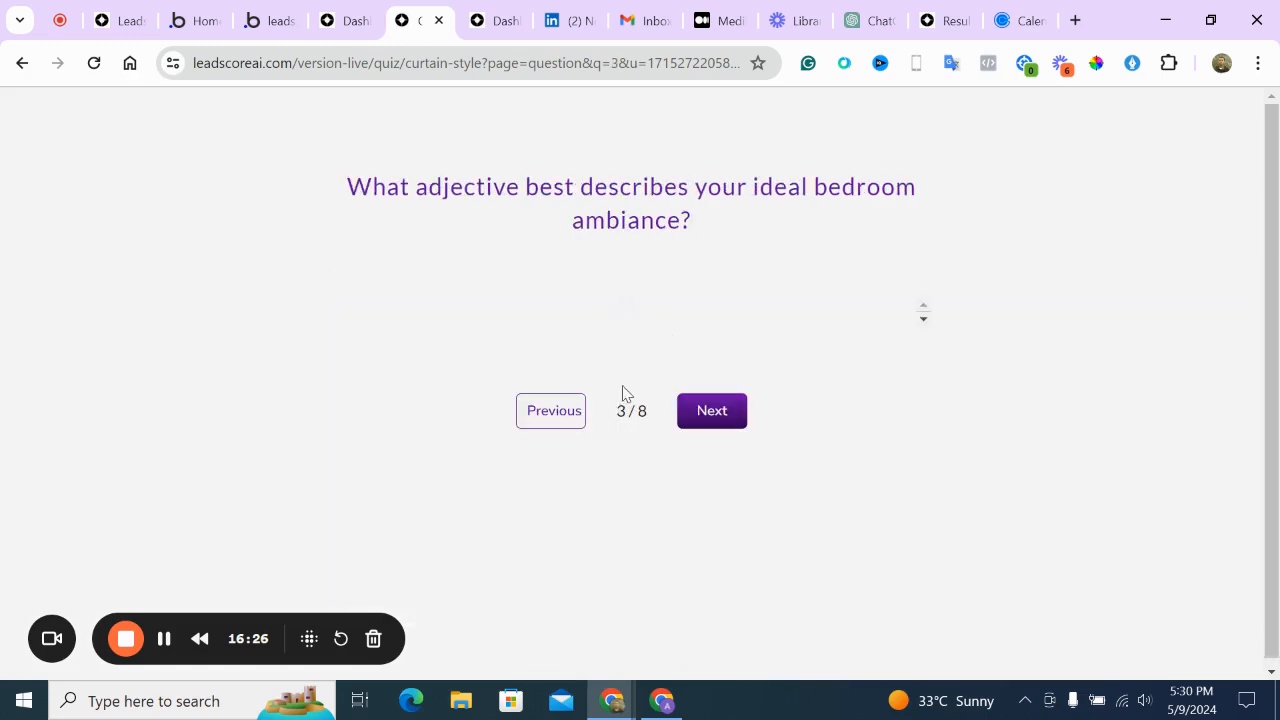
click(613, 487)
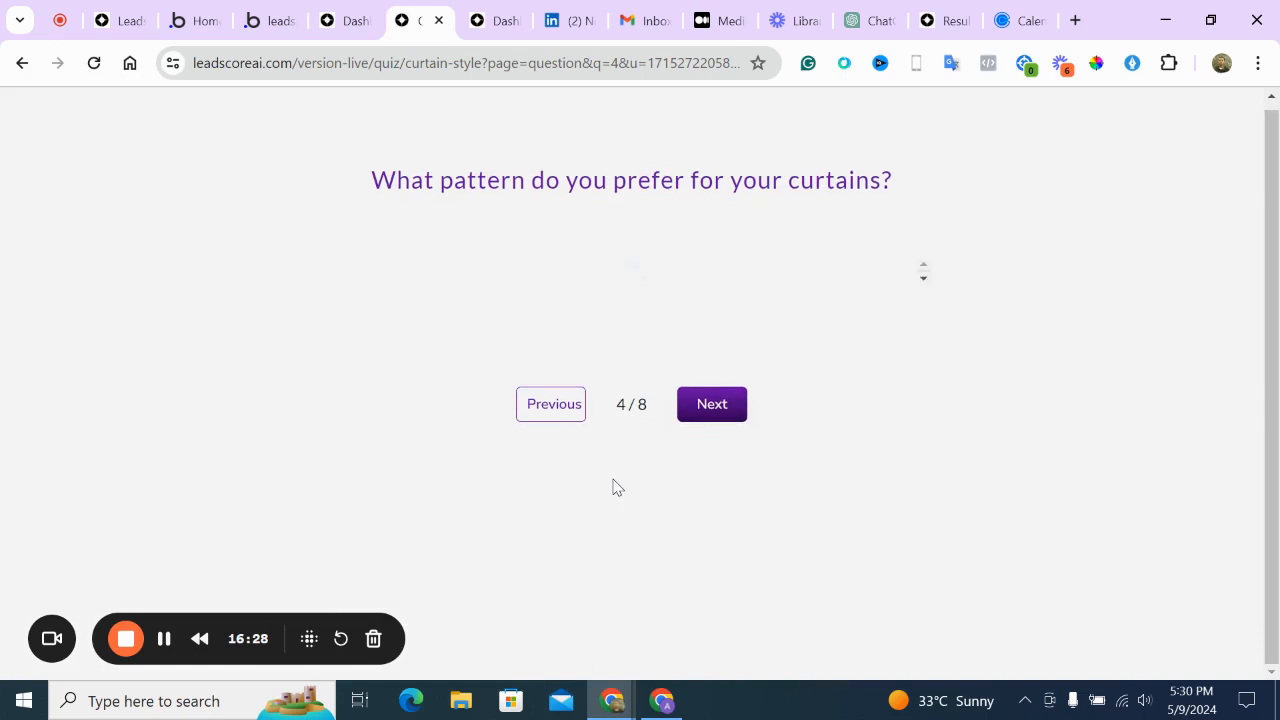
click(633, 308)
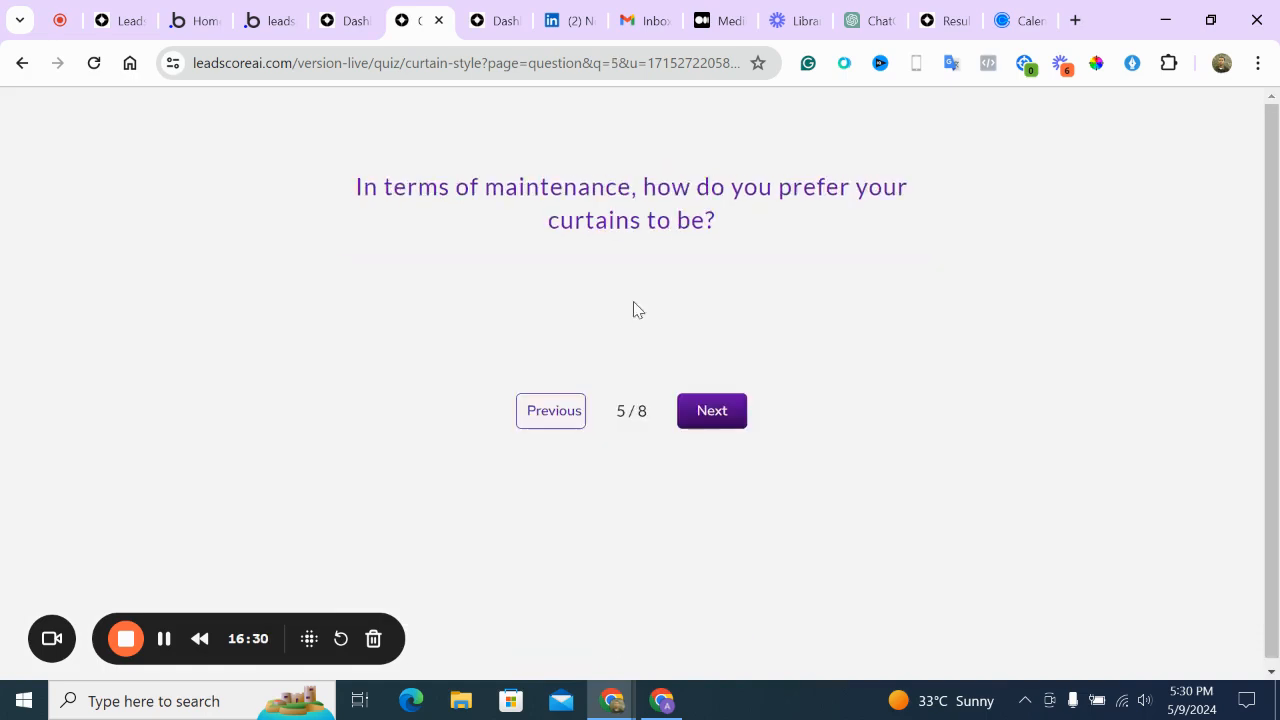
scroll(736, 560, down, 2)
click(737, 560)
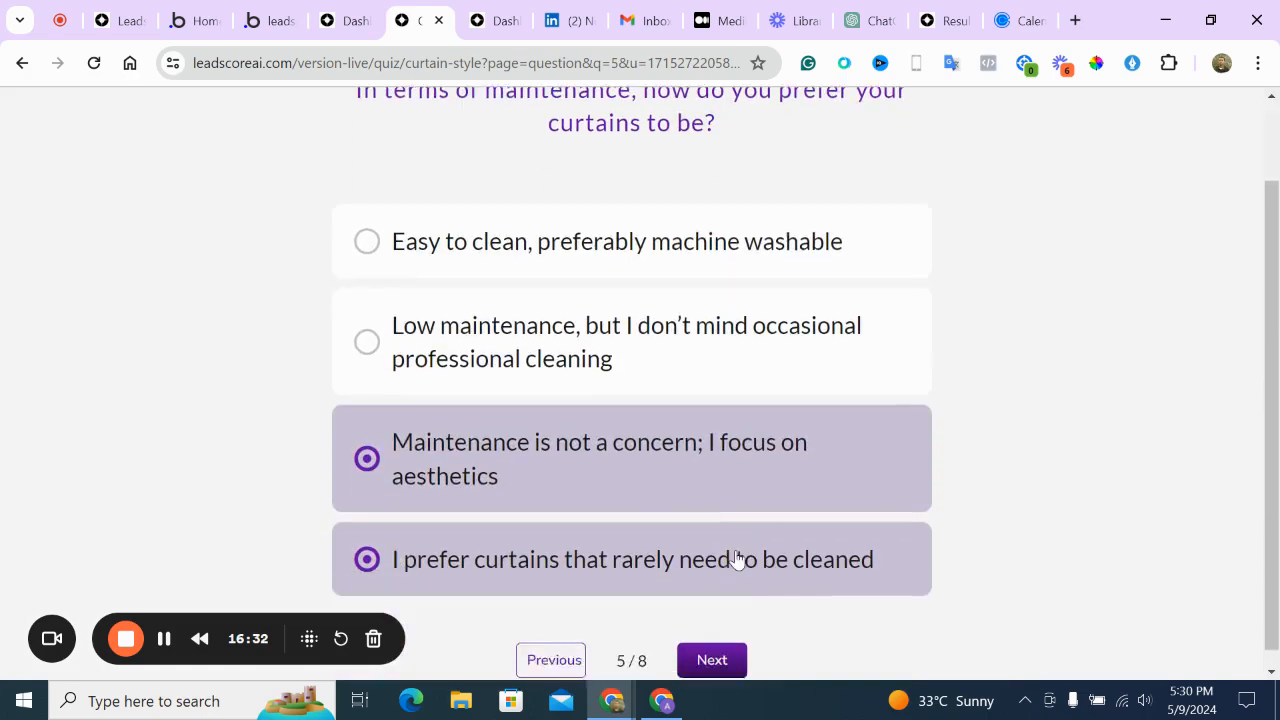
Go through questions 6, 7 and 8 to reach the results form
click(711, 640)
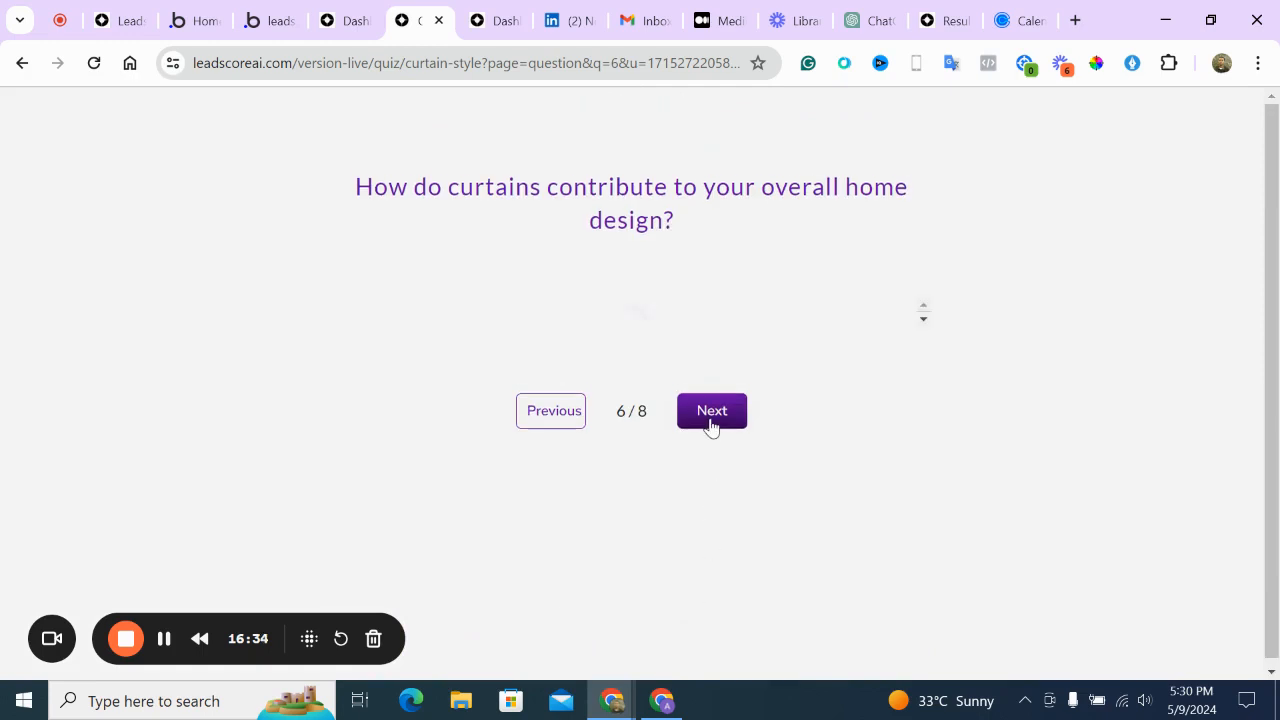
scroll(698, 595, down, 1)
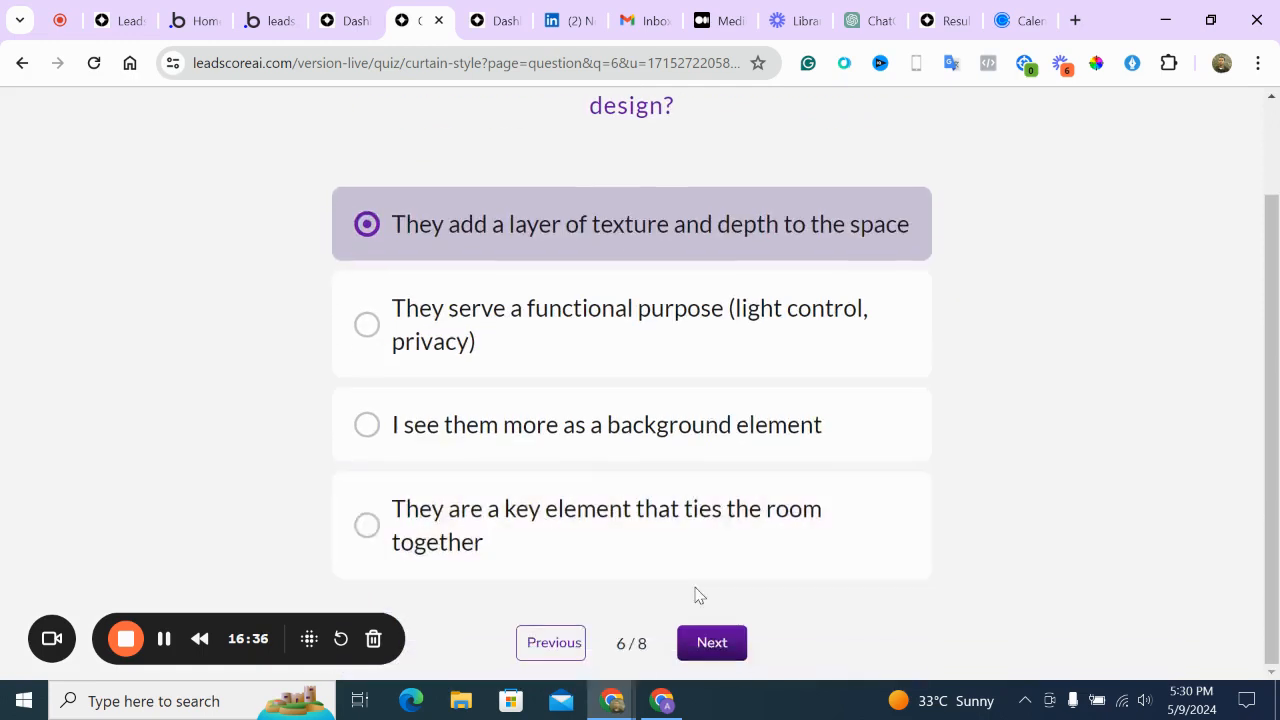
click(714, 645)
click(722, 412)
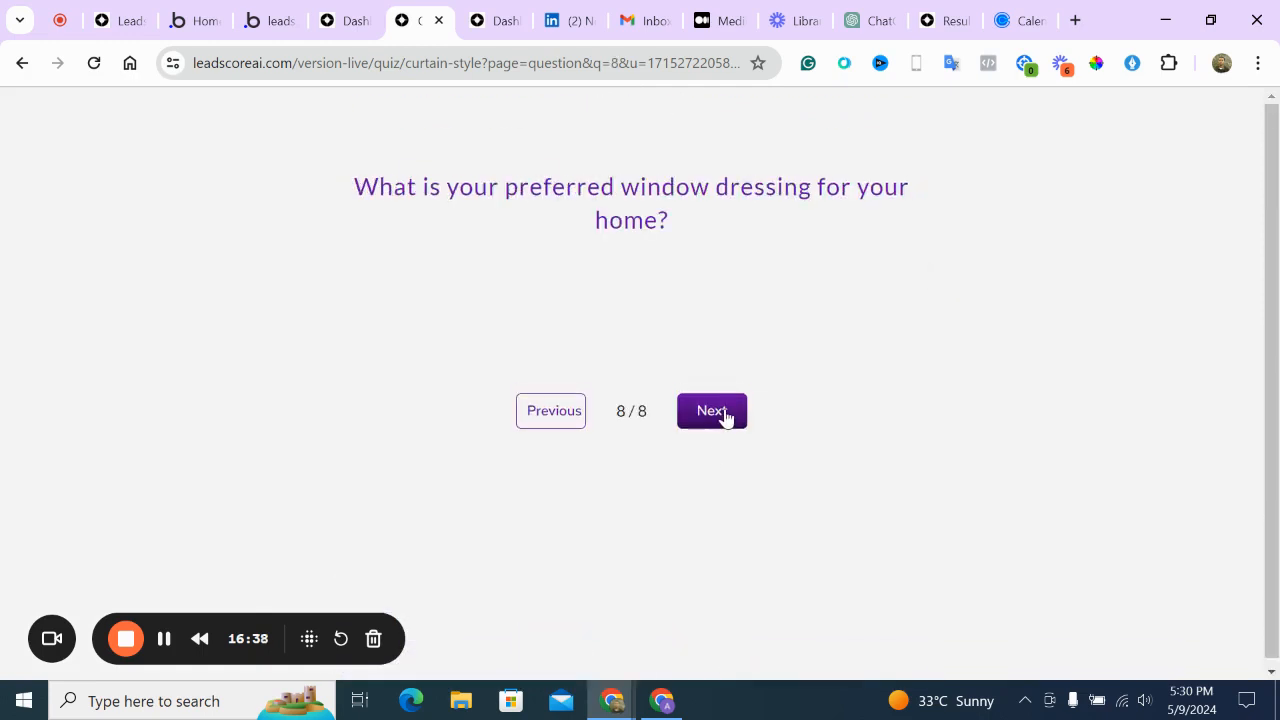
scroll(684, 545, down, 1)
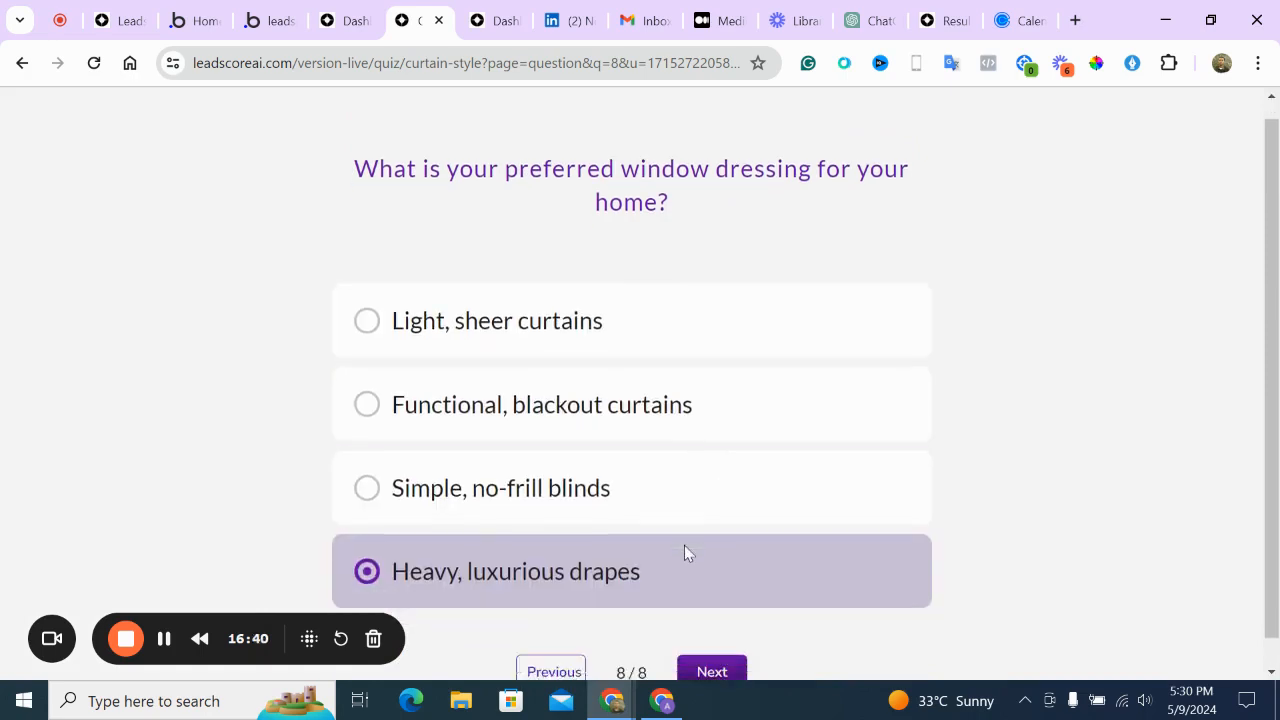
click(712, 653)
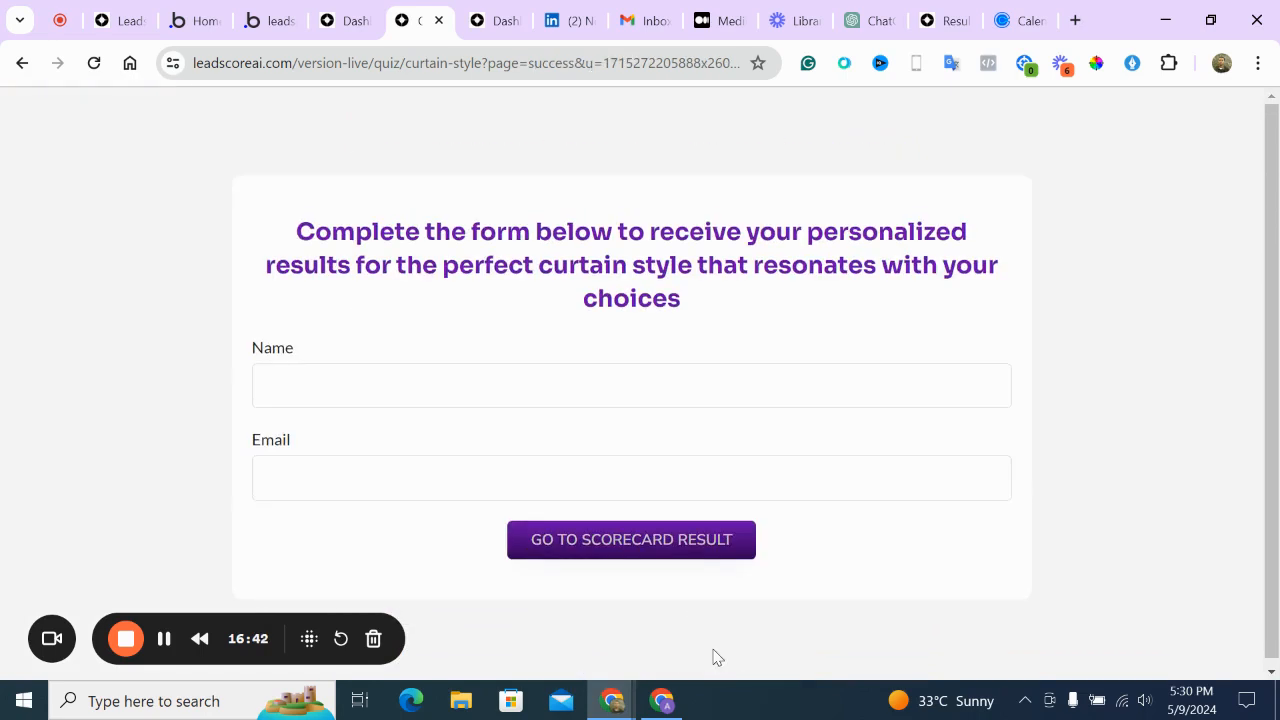
Enter the respondent's name and e-mail, correcting the mistyped entries, and submit the form
click(540, 497)
click(462, 384)
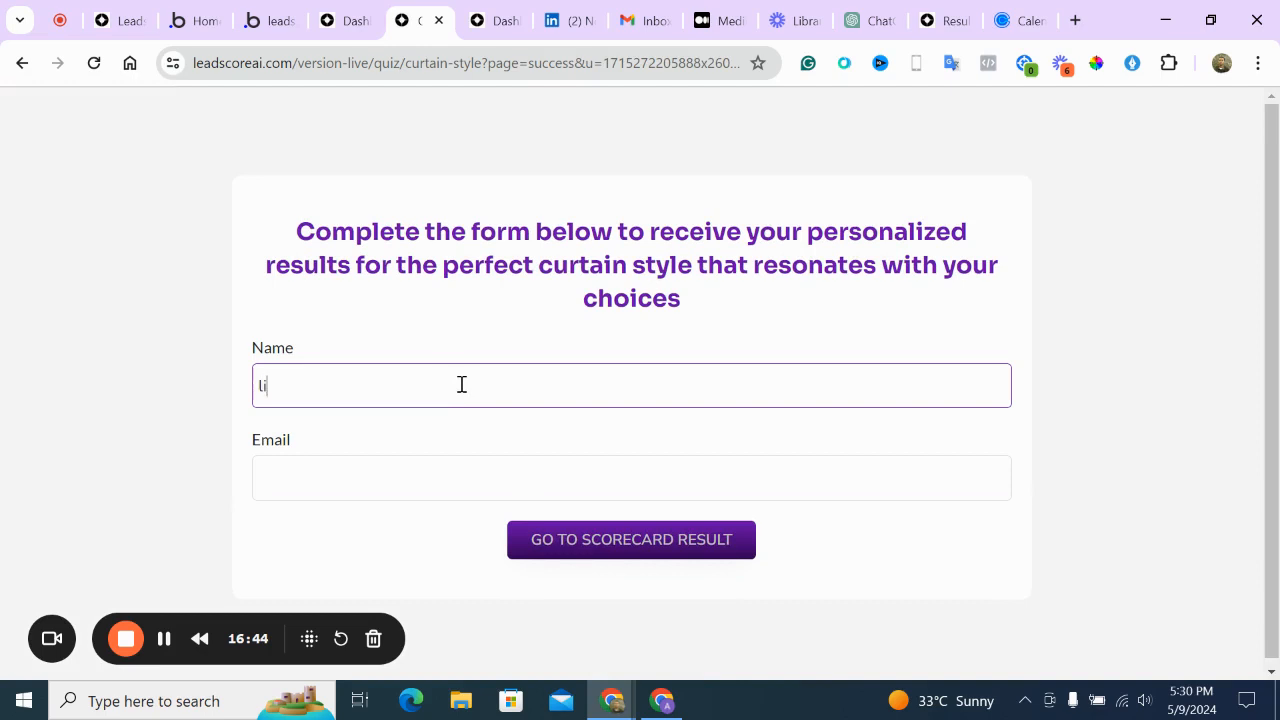
key(Tab)
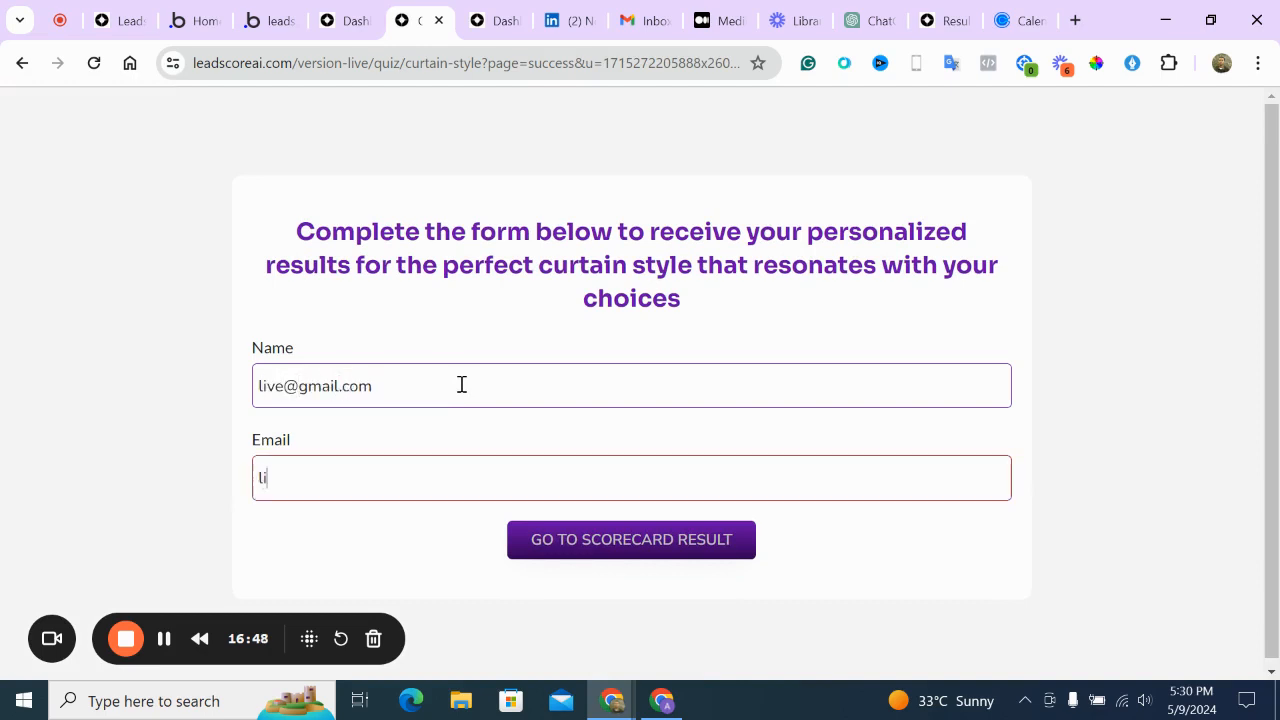
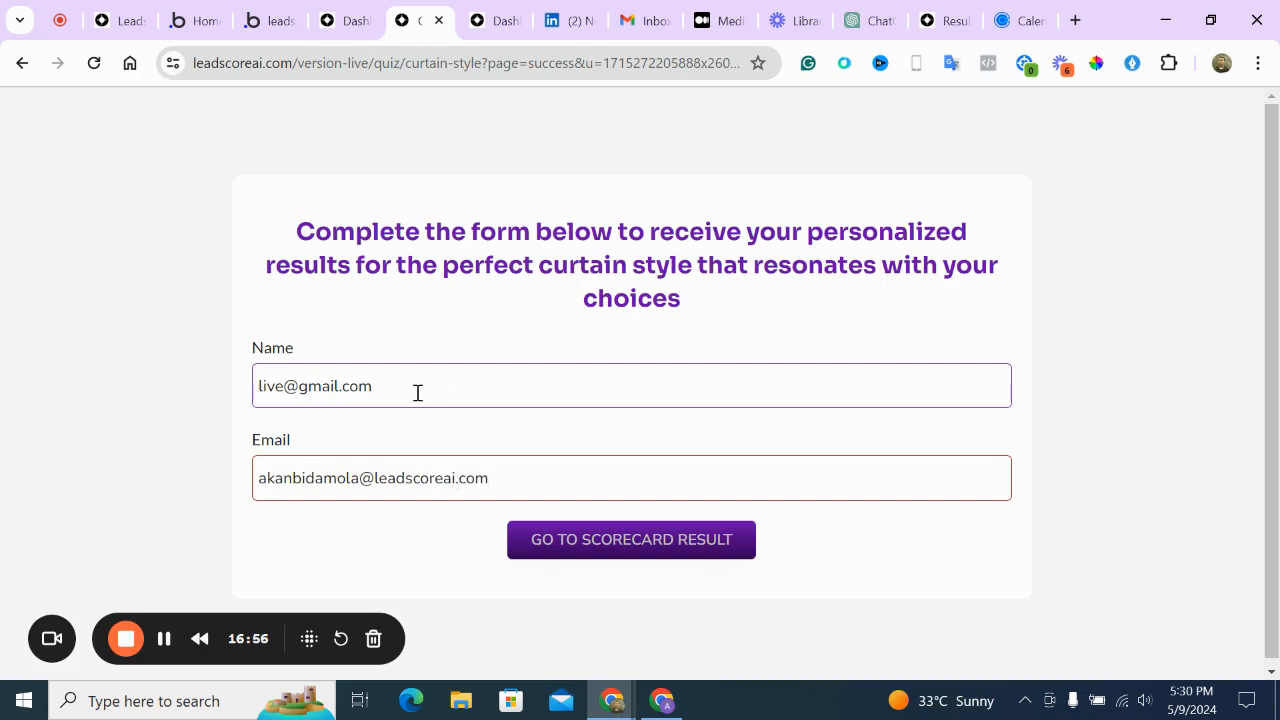
key(shift+Tab)
text(Akanbi)
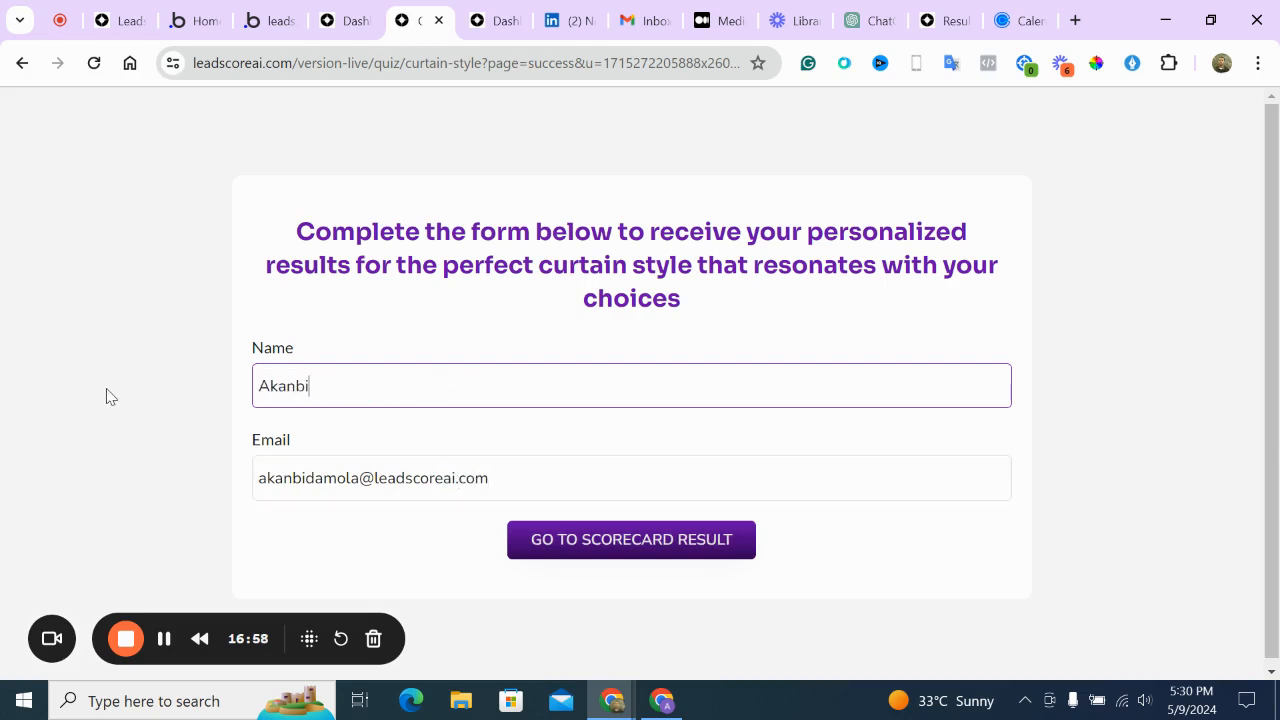
click(541, 543)
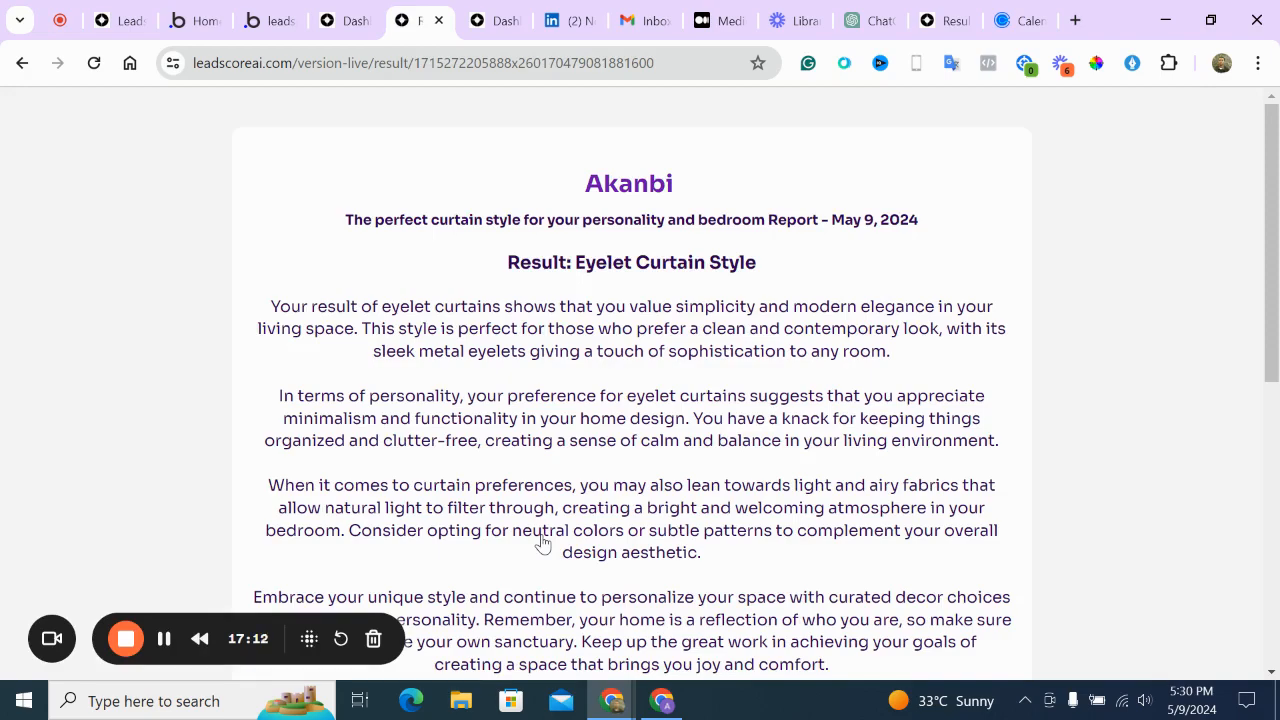
Scroll through the May 9, 2024 curtain report with its Eyelet Curtain Style result
scroll(621, 247, down, 3)
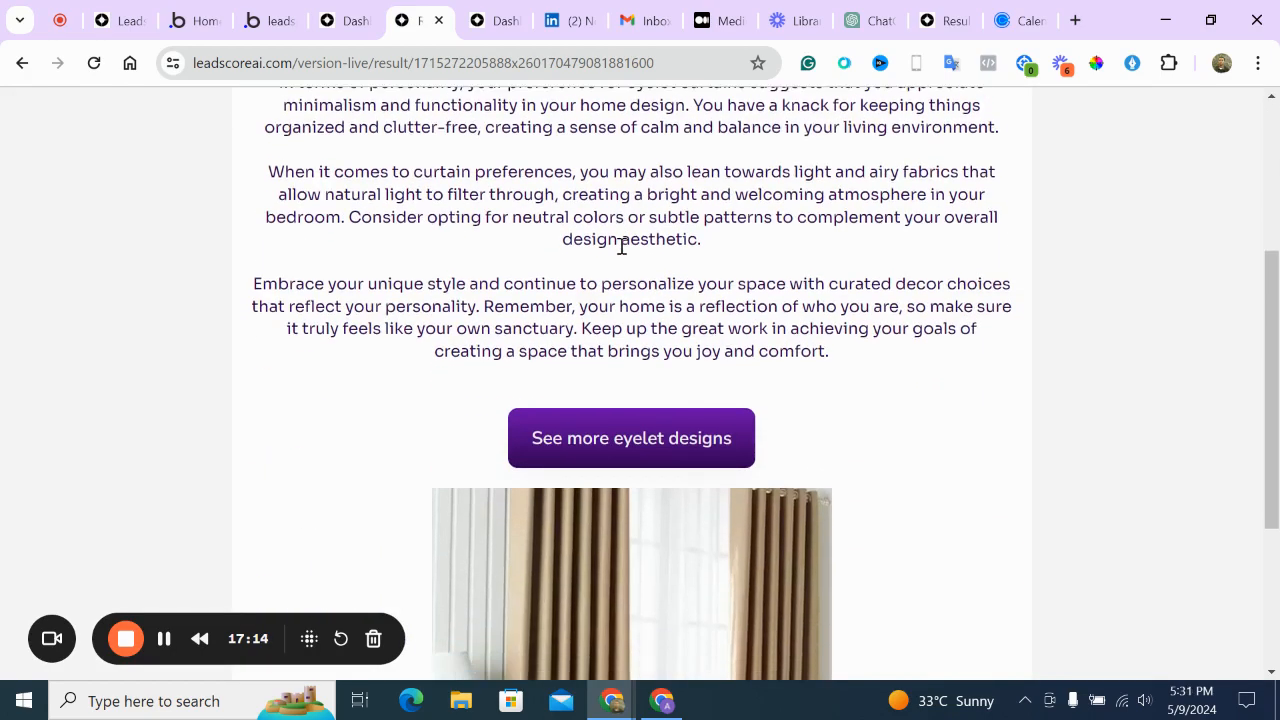
scroll(621, 247, down, 3)
scroll(621, 247, up, 6)
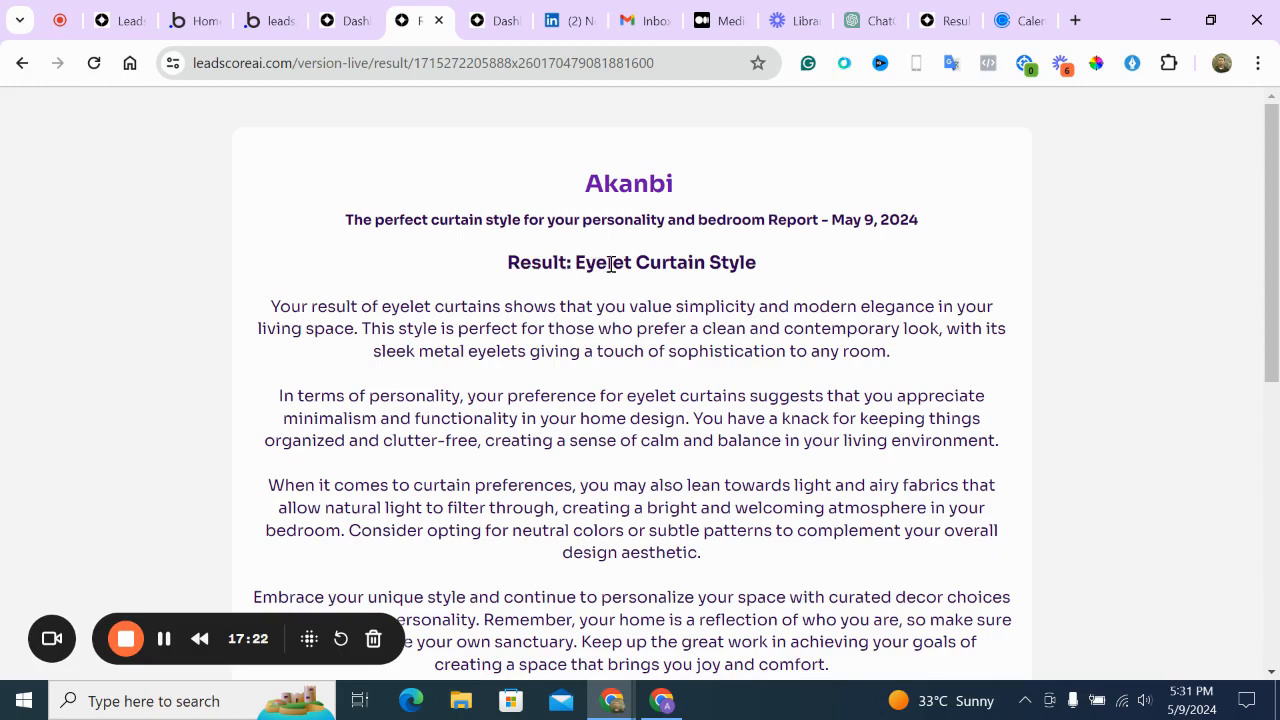
scroll(611, 264, down, 1)
scroll(608, 274, up, 1)
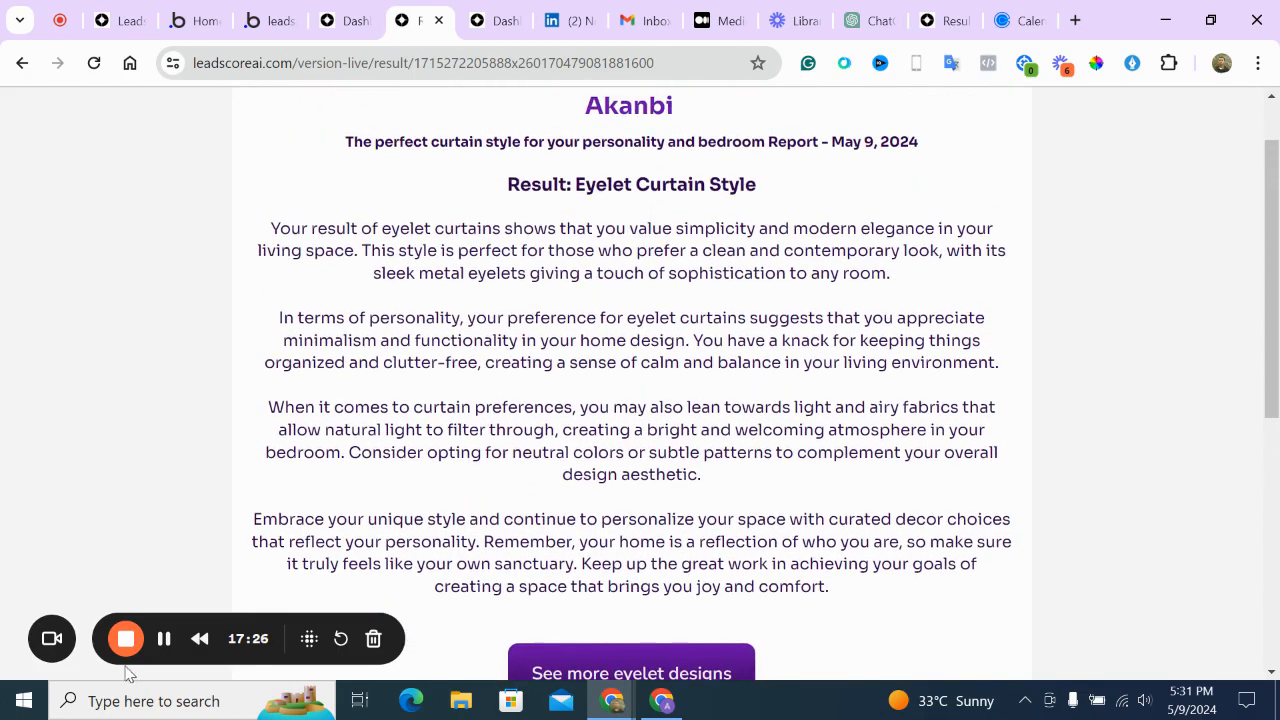
click(164, 641)
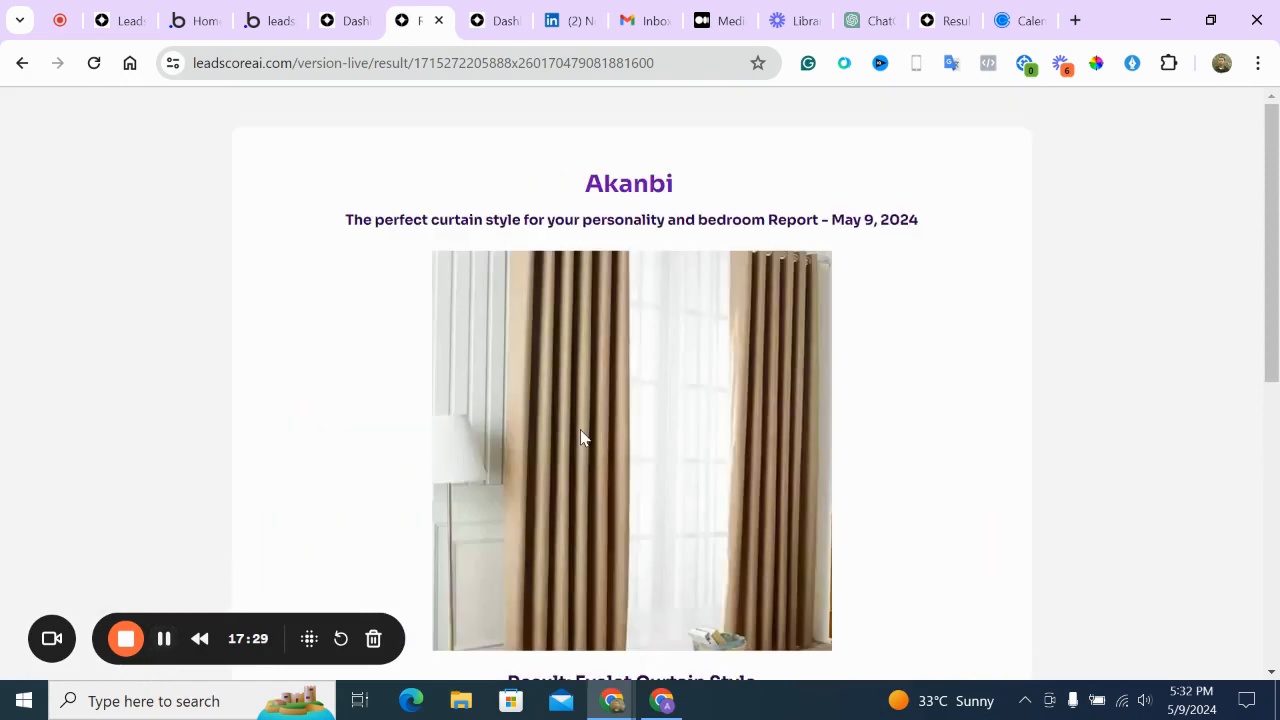
scroll(581, 437, down, 2)
scroll(583, 437, up, 2)
scroll(645, 211, down, 4)
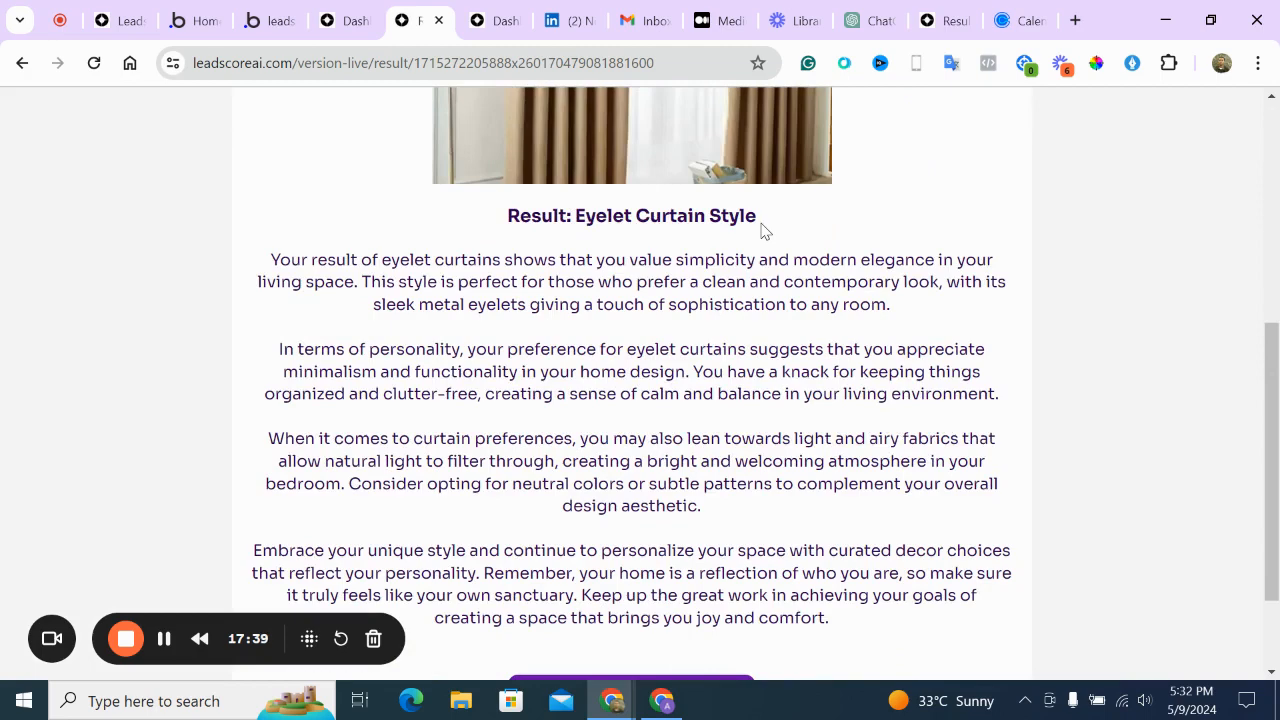
scroll(762, 230, down, 2)
scroll(762, 225, up, 6)
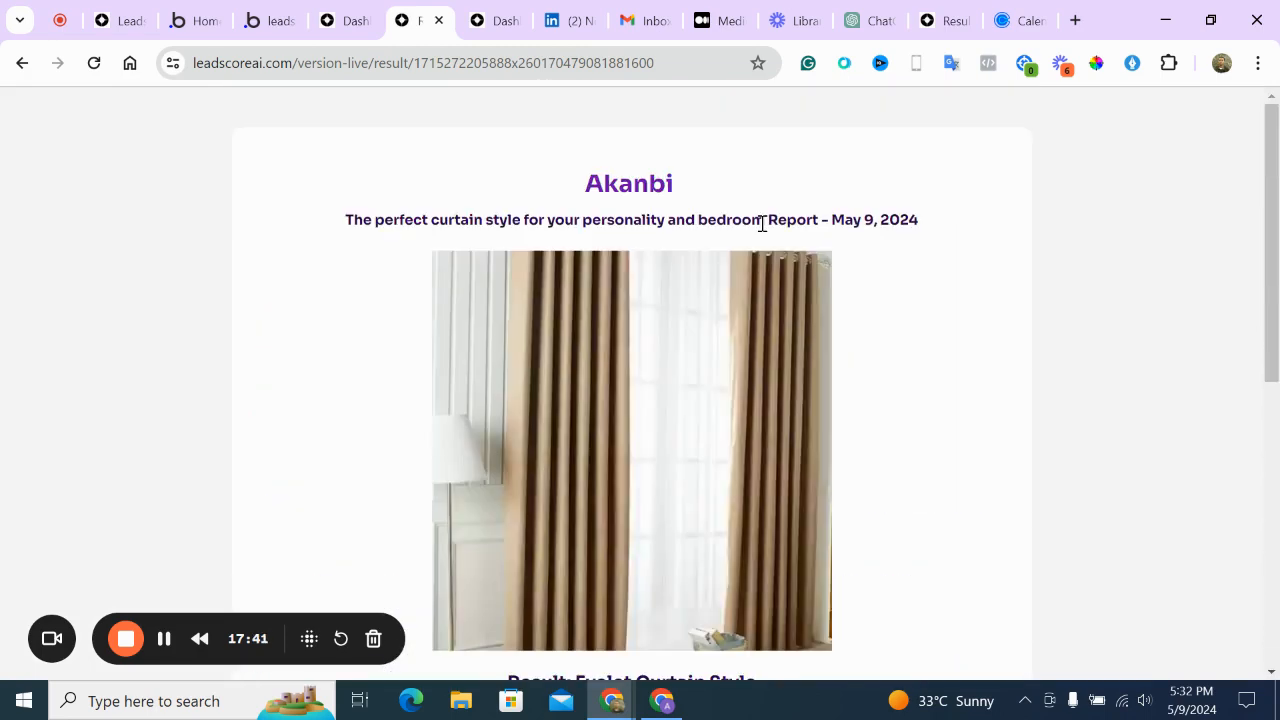